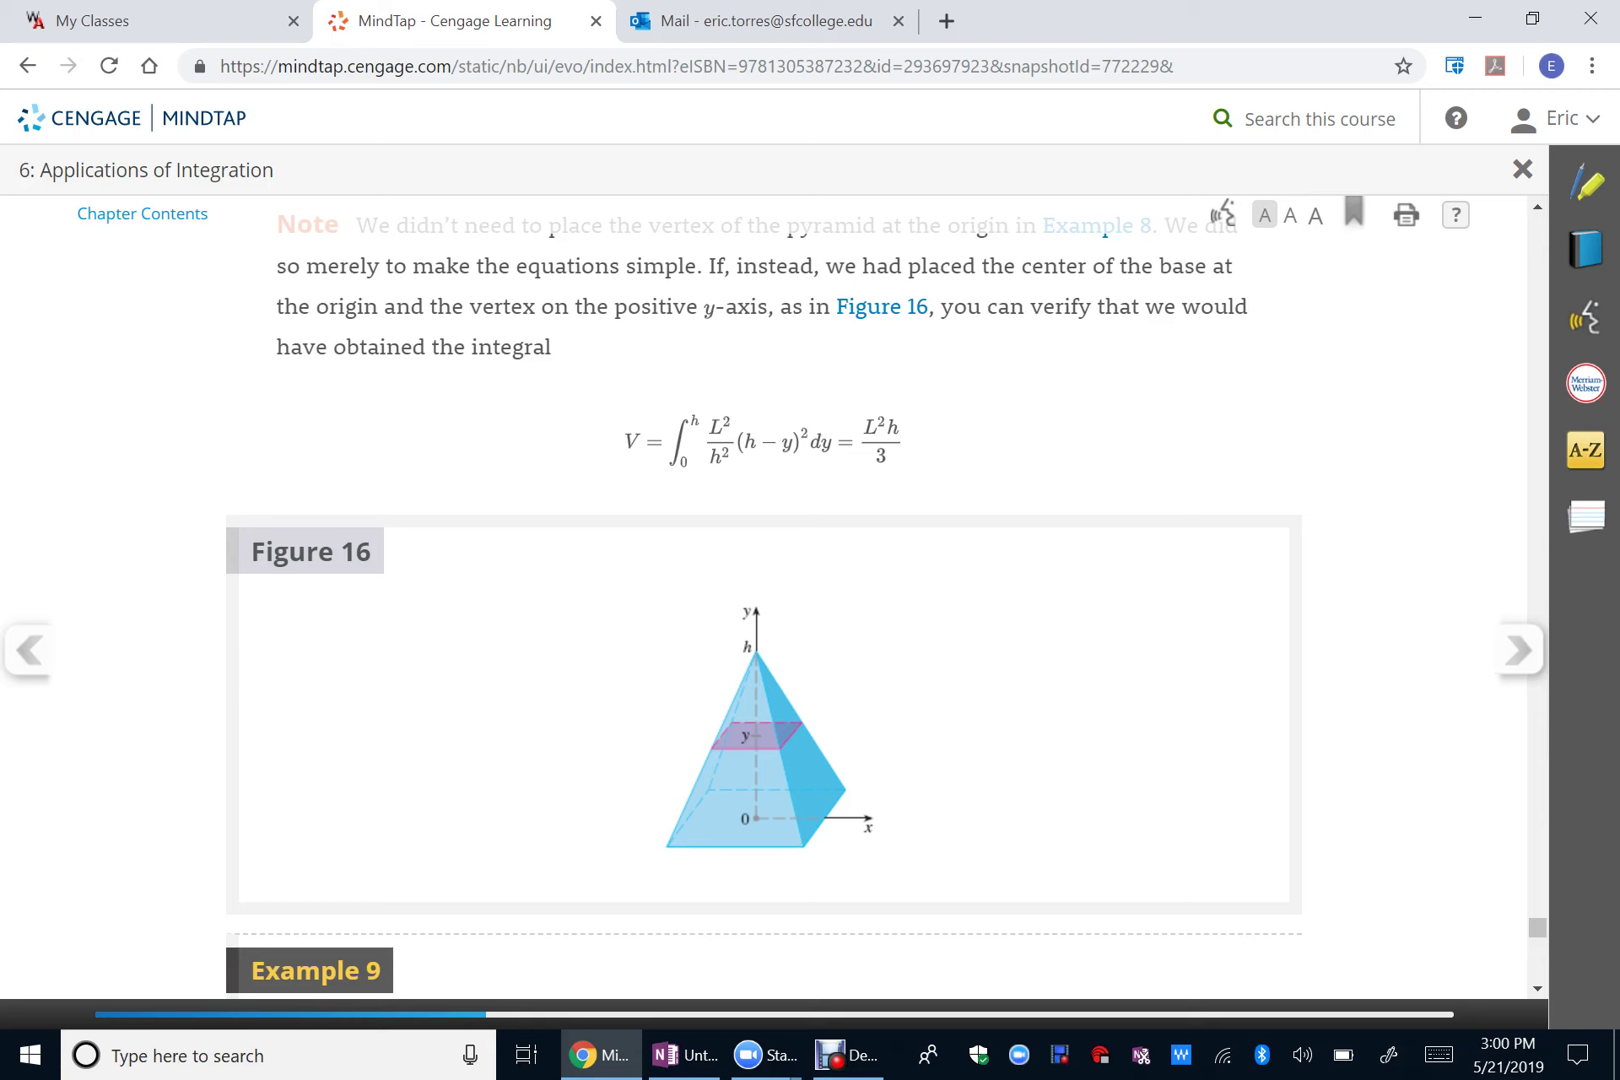
# - Take a OneNote screen clipping of the pyramid volume integral and Figure 16 in MindTap
pyautogui.moveTo(683, 1055)
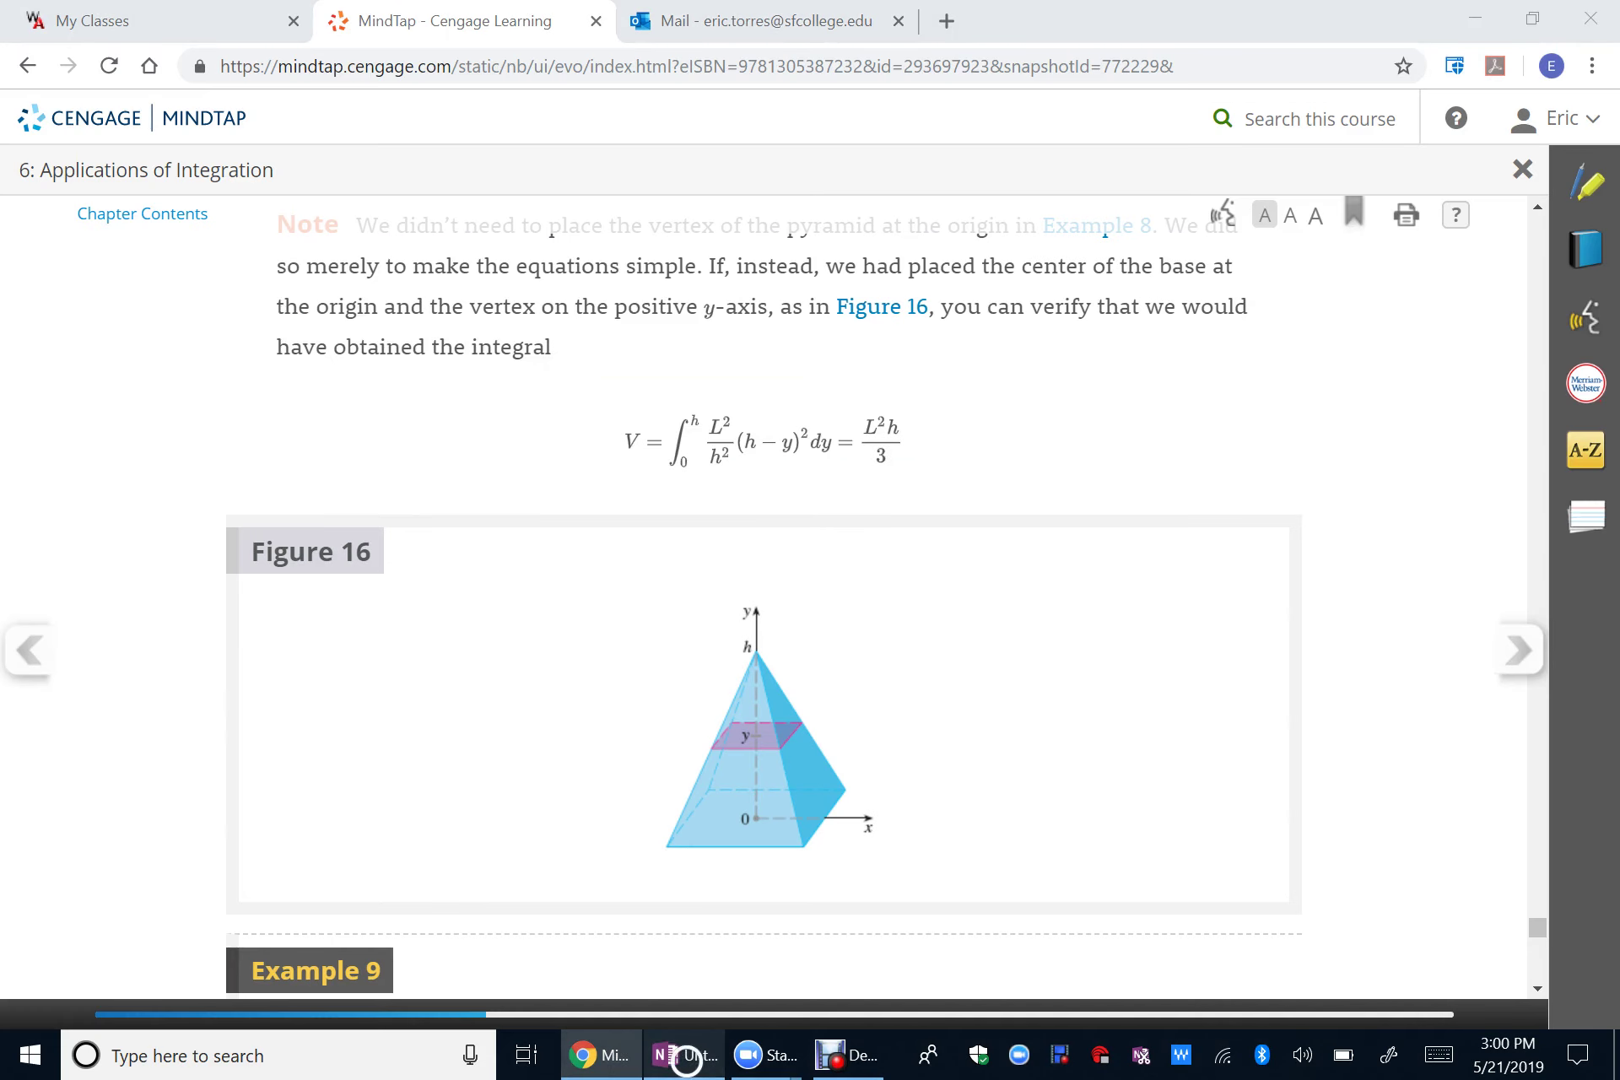
pyautogui.rightClick(684, 1055)
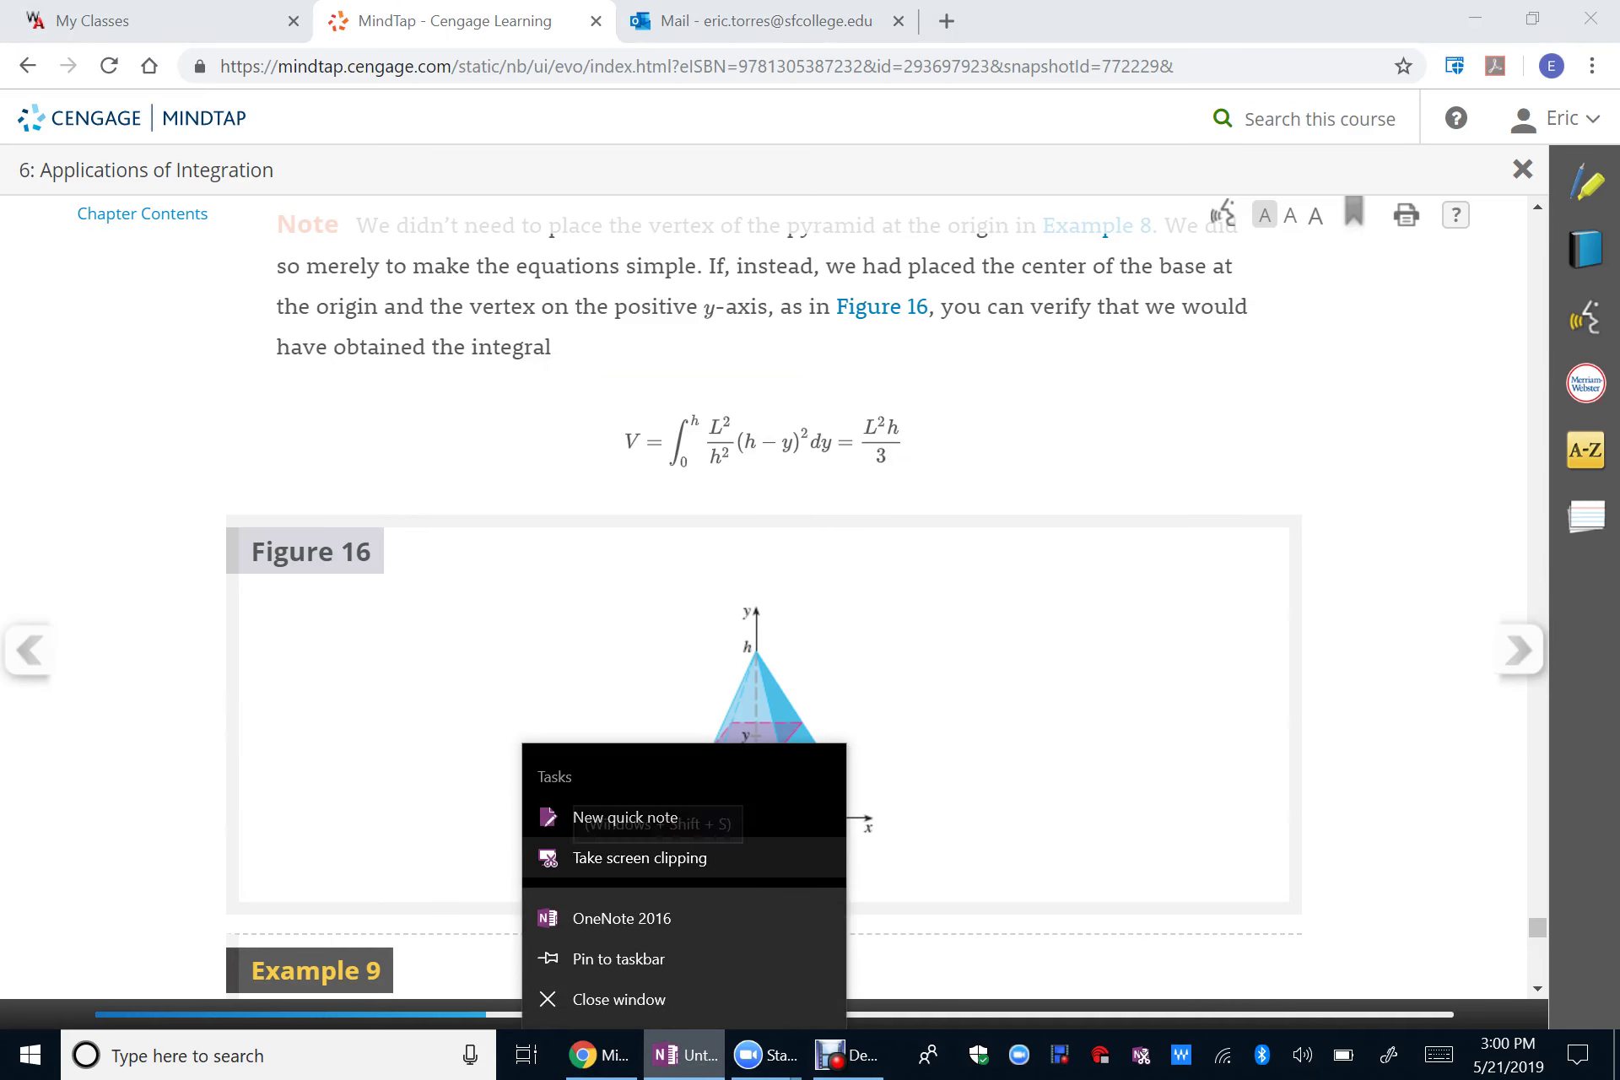
pyautogui.click(640, 857)
pyautogui.moveTo(556, 384); pyautogui.dragTo(996, 878)
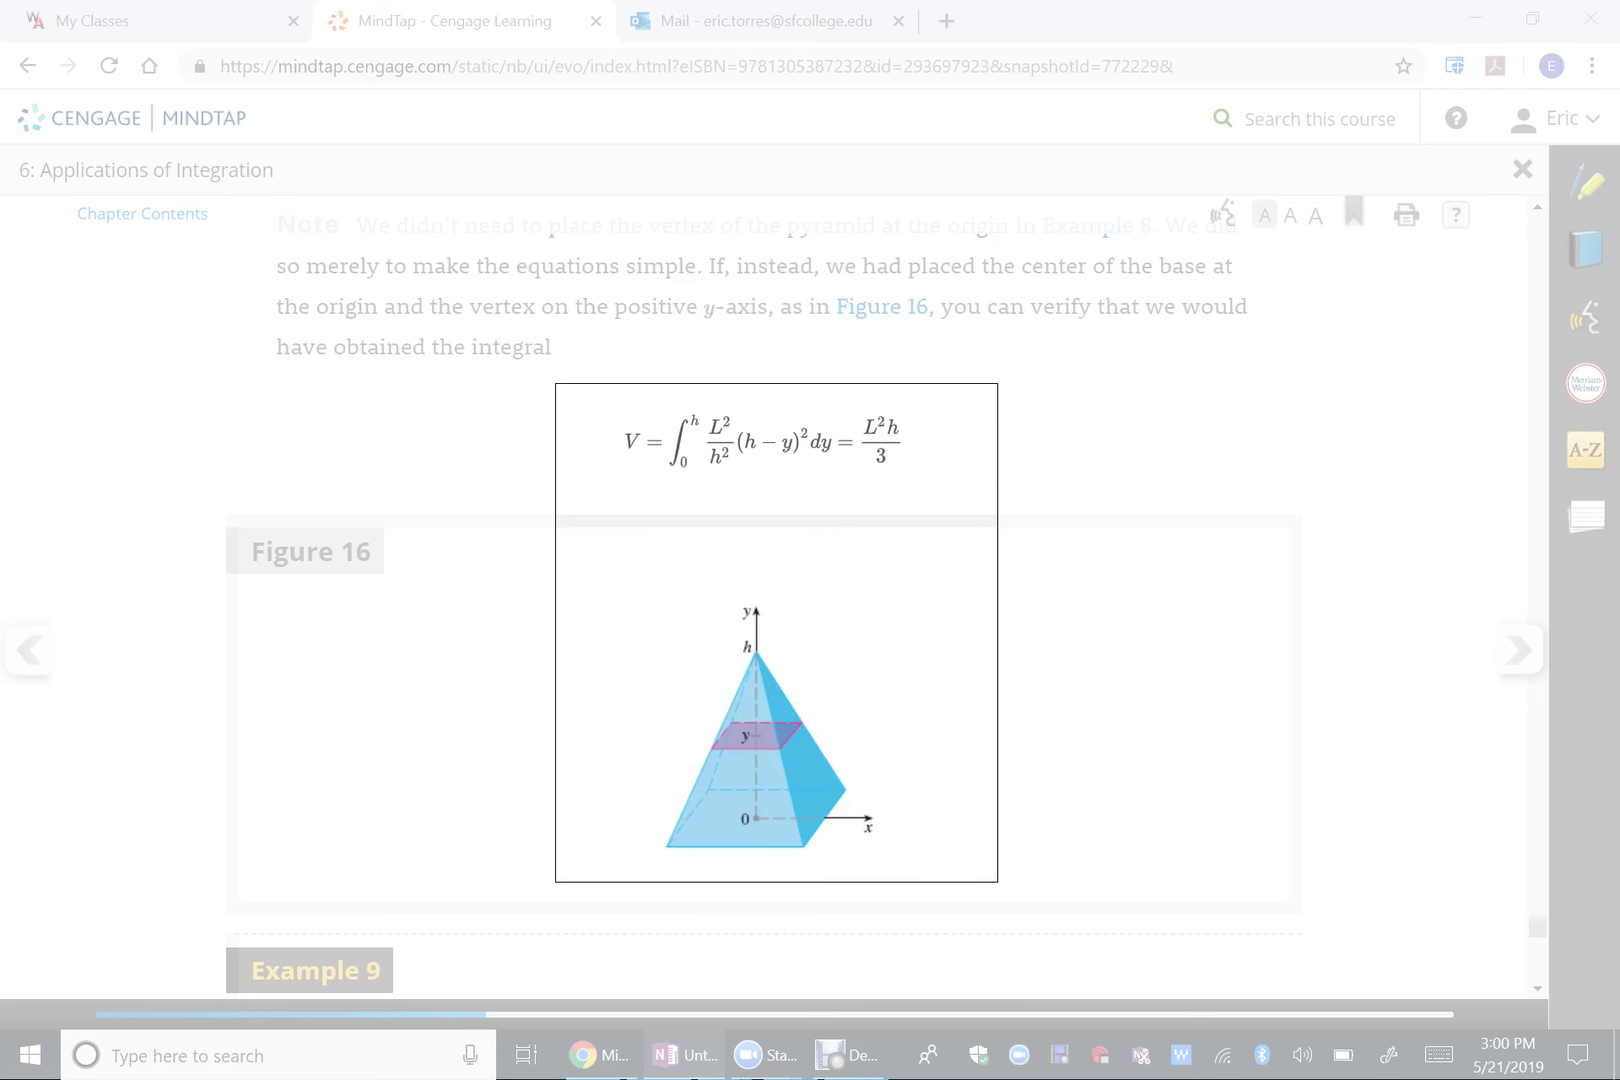
# - Ink an L by the base and a mark at the apex, then undo the stray strokes
pyautogui.scroll(-1, 760, 591)
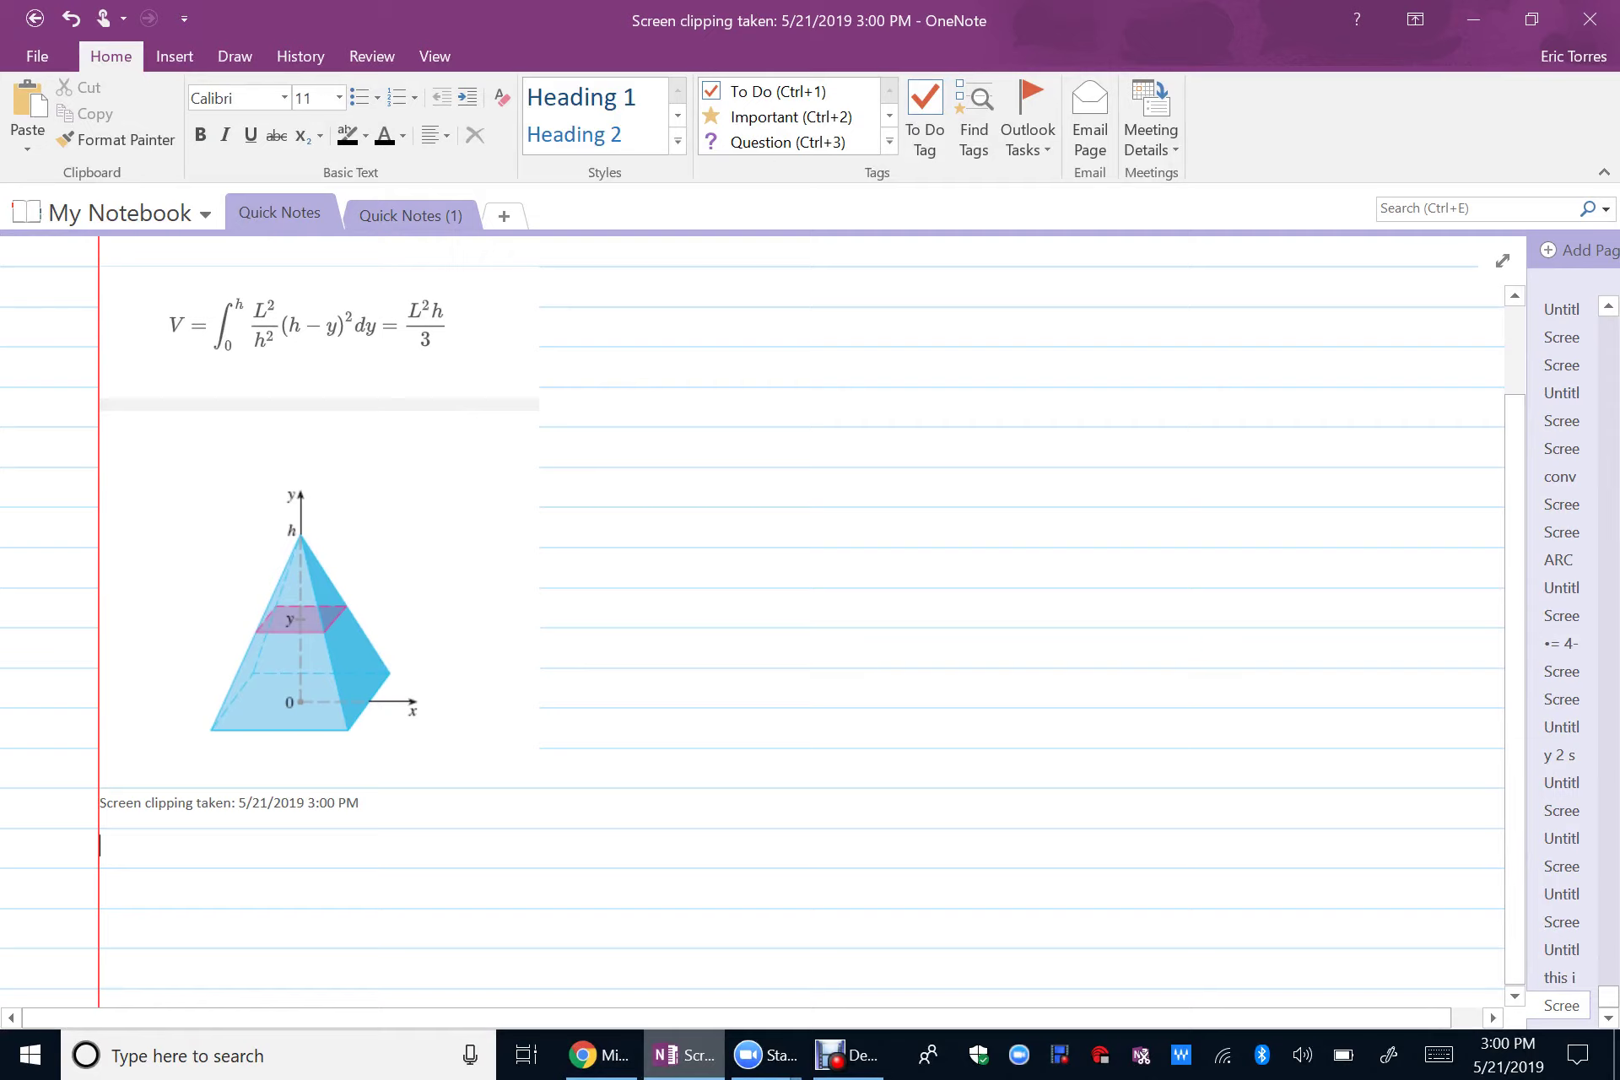
pyautogui.scroll(3, 760, 591)
pyautogui.scroll(-1, 759, 591)
pyautogui.scroll(-1, 751, 622)
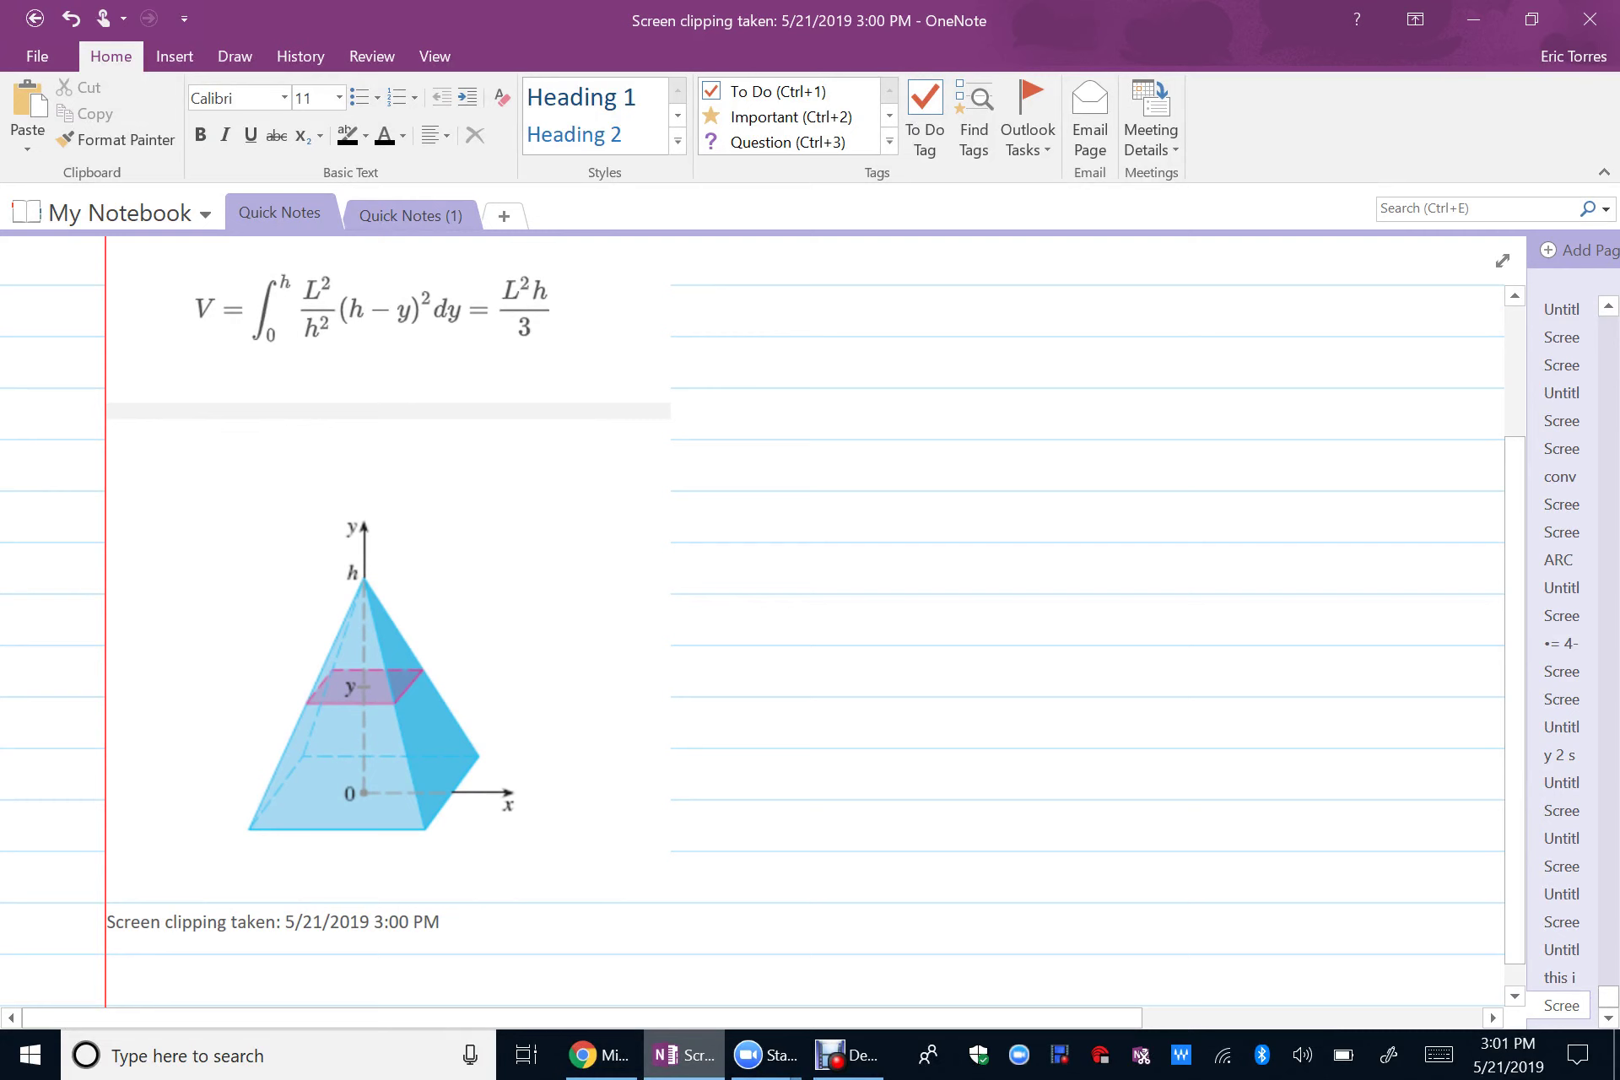
pyautogui.moveTo(466, 802); pyautogui.dragTo(490, 825)
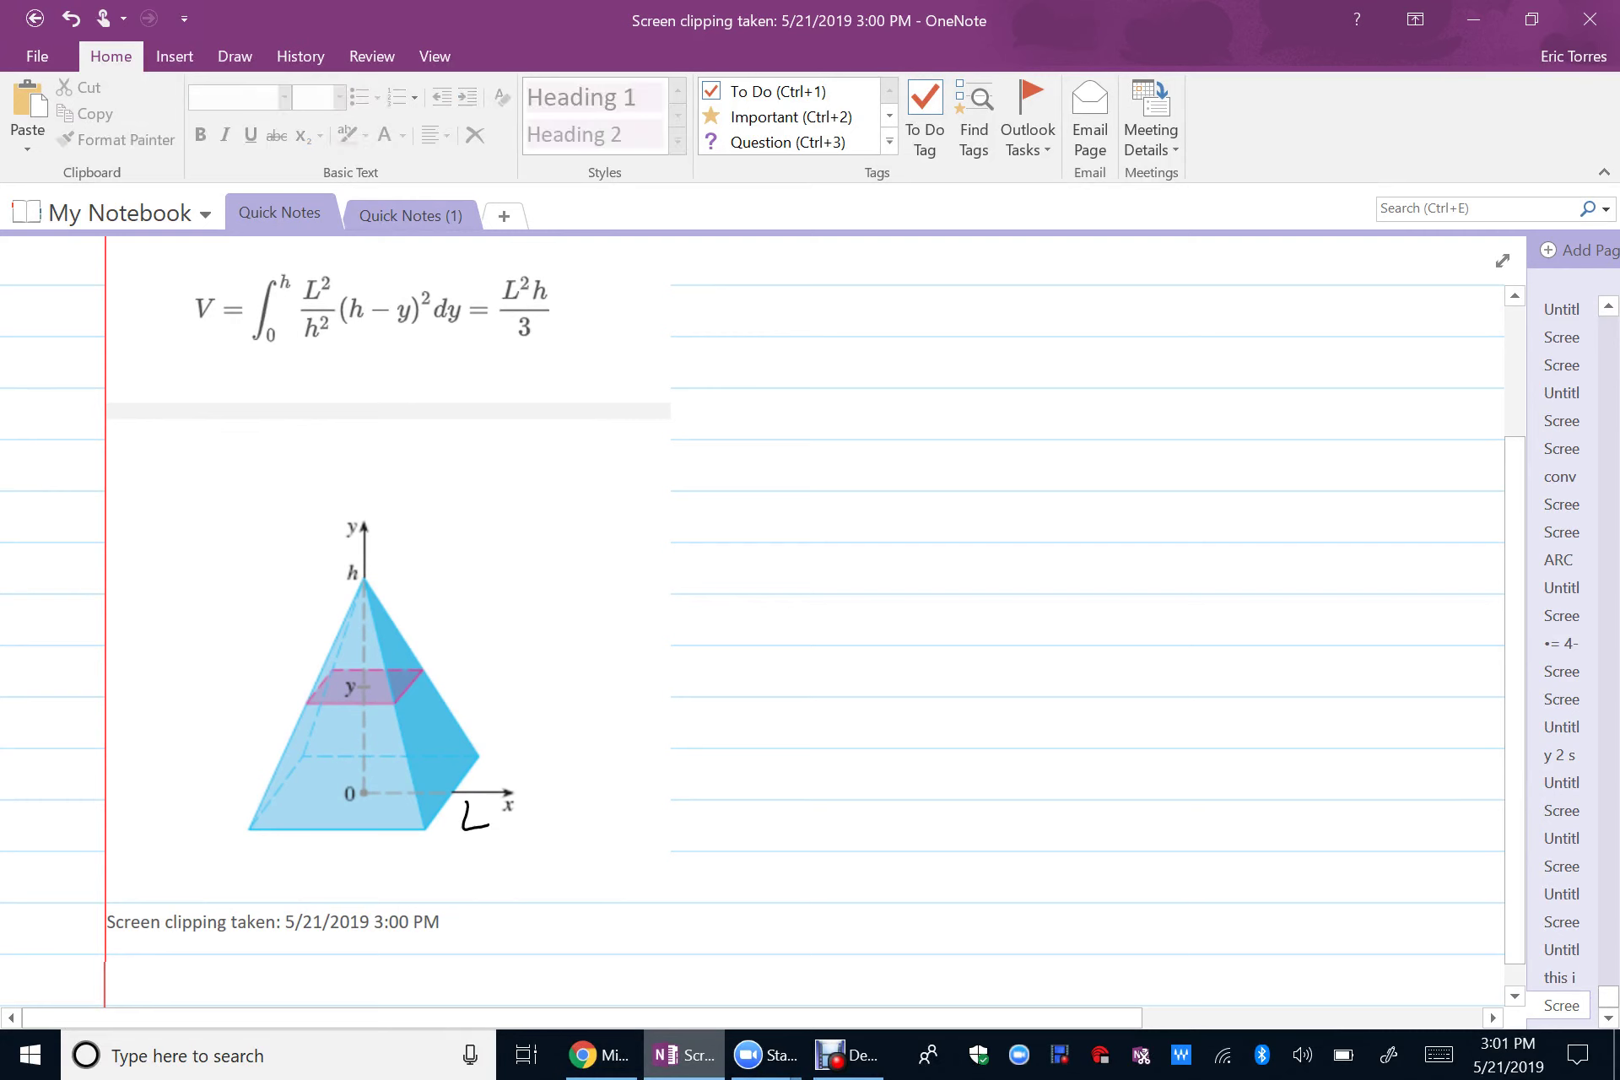
pyautogui.moveTo(418, 515)
pyautogui.mouseDown()
pyautogui.moveTo(384, 554)
pyautogui.moveTo(417, 543)
pyautogui.mouseUp()
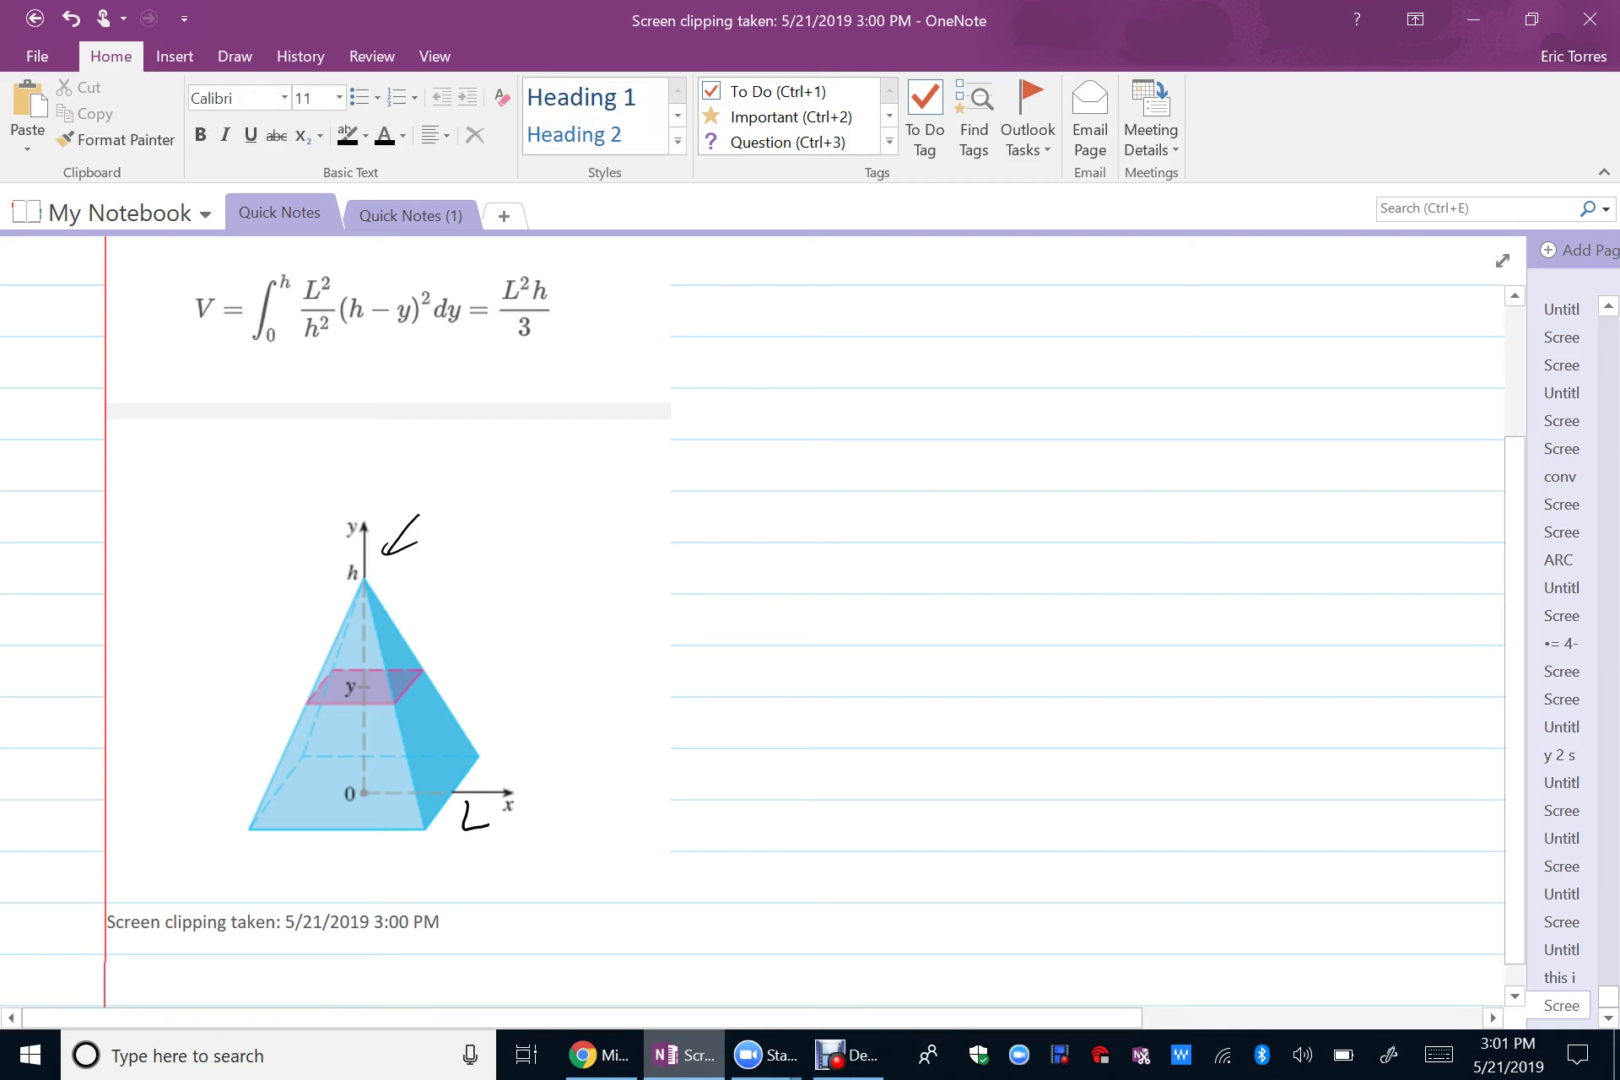
pyautogui.hotkey('ctrl', 'z')
# - Label the base b, the cross-section a with an arrow, and the apex height H
pyautogui.moveTo(464, 799)
pyautogui.mouseDown()
pyautogui.moveTo(477, 823)
pyautogui.moveTo(454, 829)
pyautogui.mouseUp()
pyautogui.moveTo(427, 663)
pyautogui.mouseDown()
pyautogui.moveTo(487, 608)
pyautogui.moveTo(461, 659)
pyautogui.mouseUp()
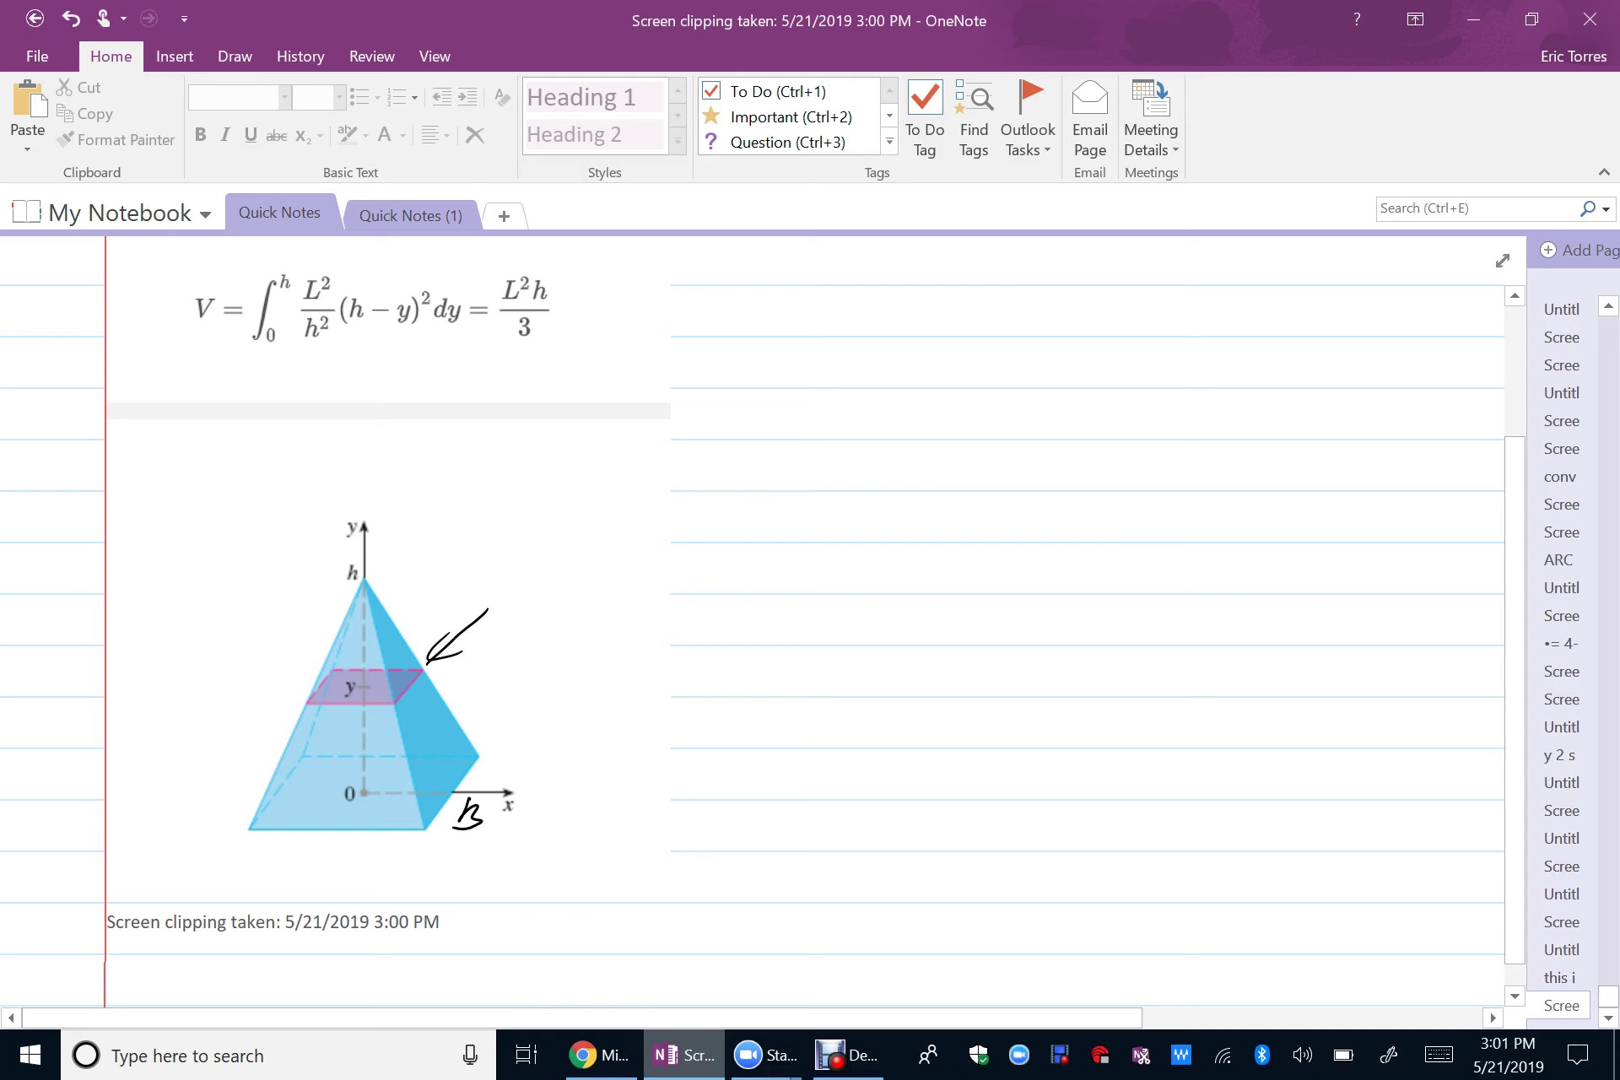
pyautogui.moveTo(422, 687)
pyautogui.mouseDown()
pyautogui.moveTo(429, 701)
pyautogui.moveTo(352, 722)
pyautogui.mouseUp()
pyautogui.moveTo(336, 838)
pyautogui.mouseDown()
pyautogui.moveTo(354, 843)
pyautogui.moveTo(337, 853)
pyautogui.mouseUp()
pyautogui.moveTo(456, 806)
pyautogui.mouseDown()
pyautogui.moveTo(481, 827)
pyautogui.moveTo(460, 817)
pyautogui.mouseUp()
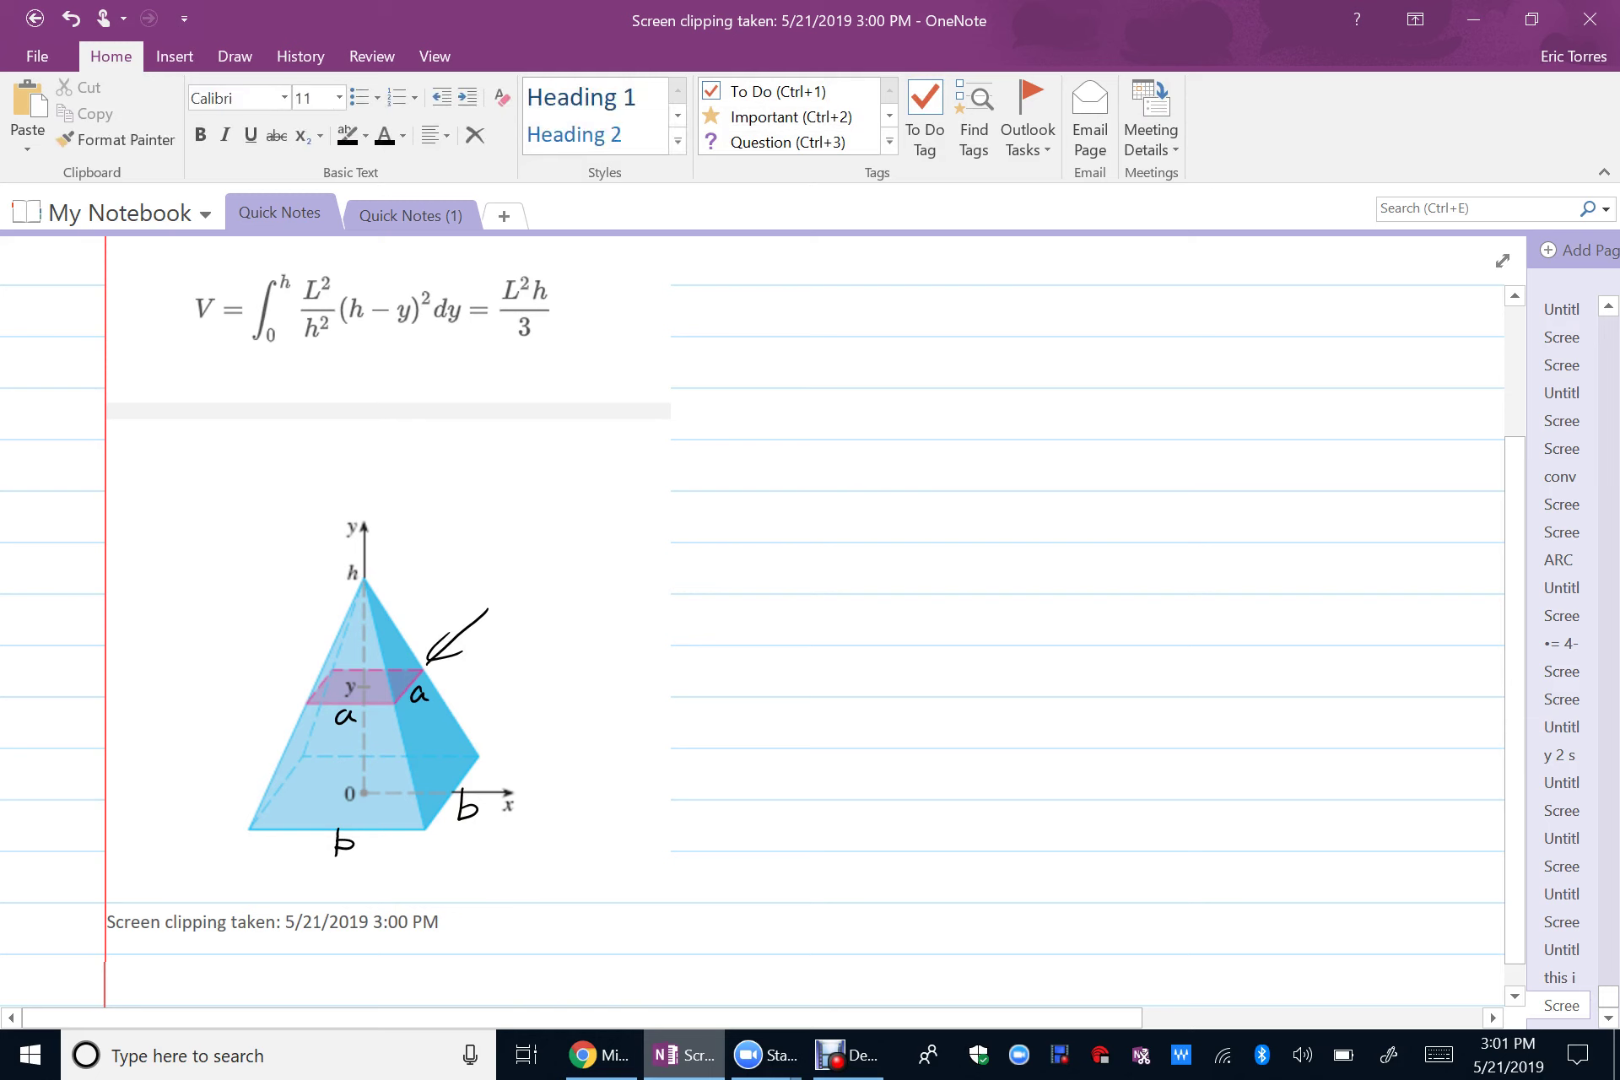
pyautogui.moveTo(356, 571); pyautogui.dragTo(295, 589)
pyautogui.moveTo(285, 578); pyautogui.dragTo(321, 575)
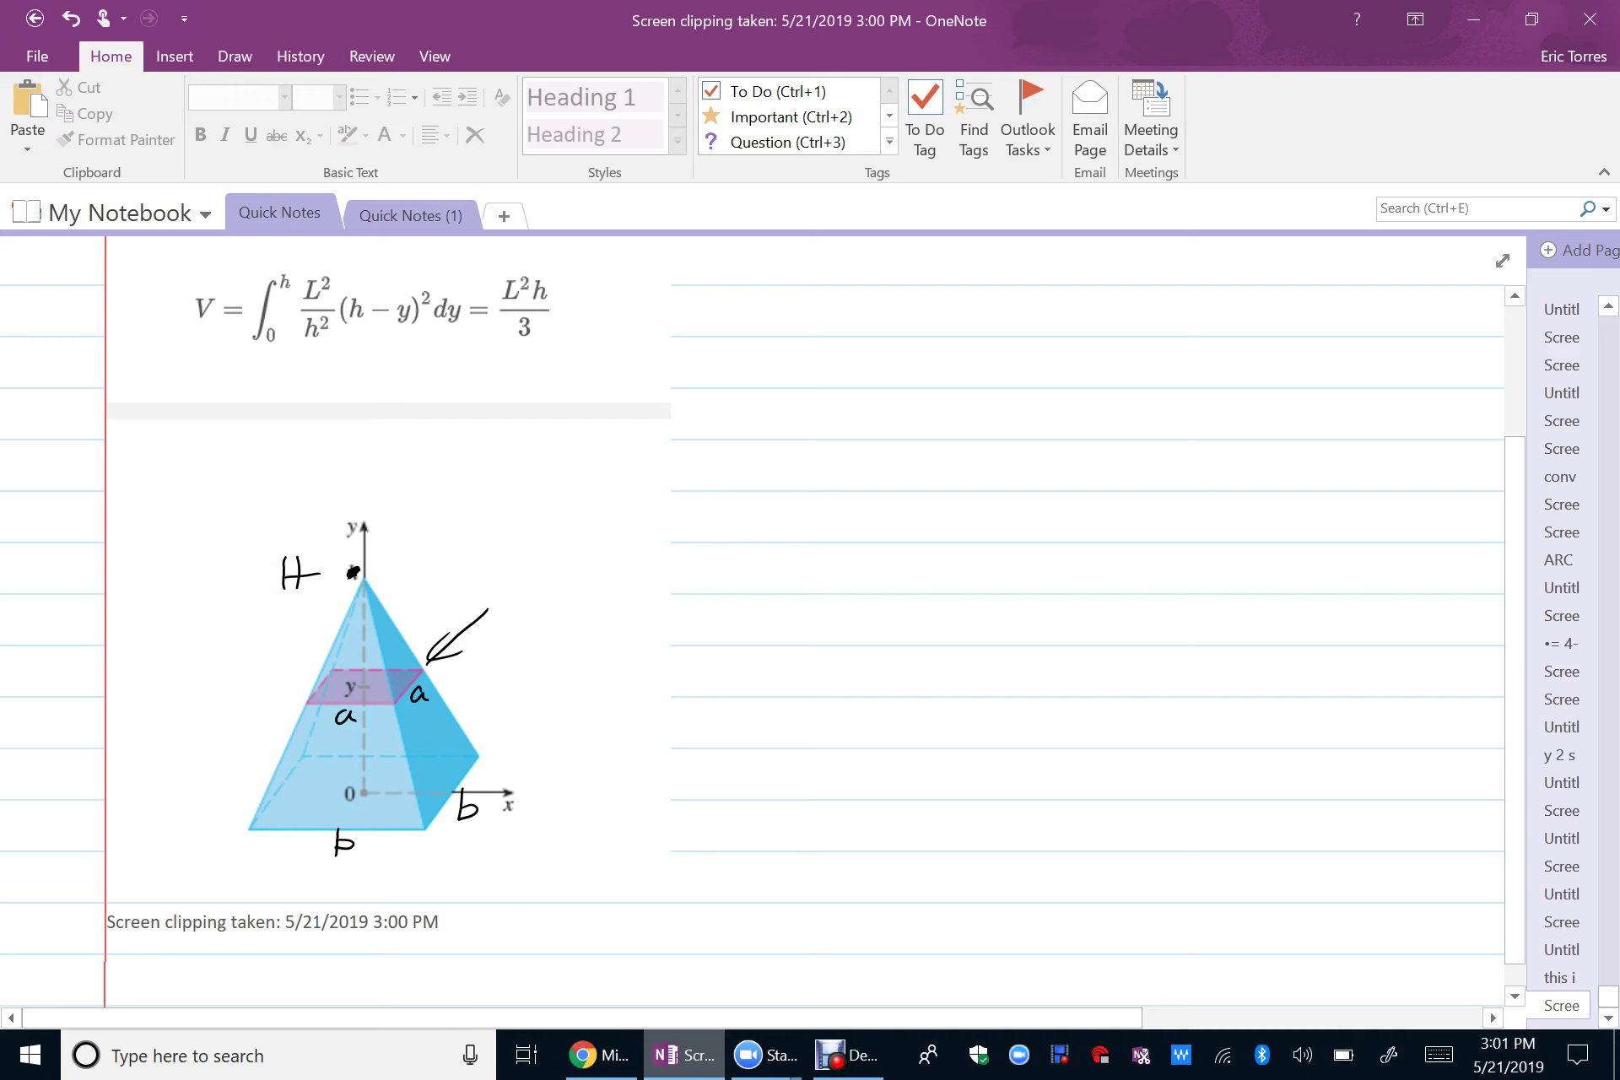
# - Handwrite V = ∫₀^H below a curved arrow from the printed formula
pyautogui.moveTo(690, 460); pyautogui.dragTo(724, 442)
pyautogui.moveTo(574, 304)
pyautogui.mouseDown()
pyautogui.moveTo(742, 312)
pyautogui.moveTo(746, 361)
pyautogui.moveTo(781, 345)
pyautogui.mouseUp()
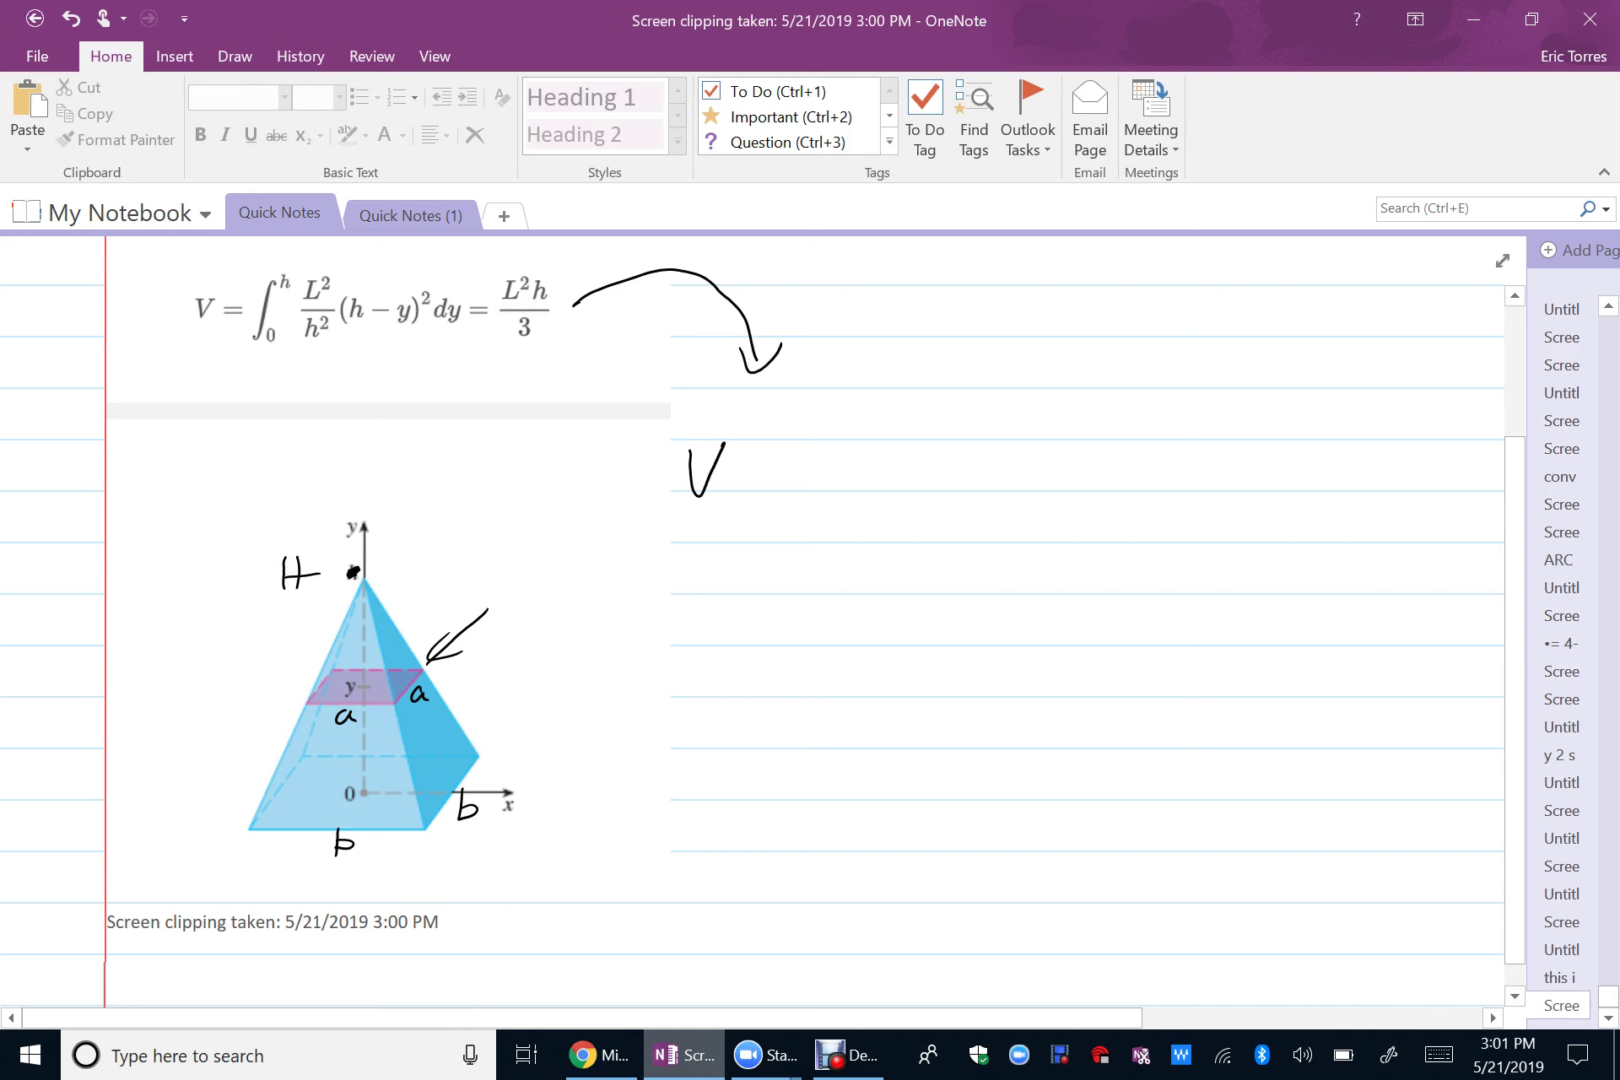
pyautogui.moveTo(742, 466)
pyautogui.mouseDown()
pyautogui.moveTo(767, 473)
pyautogui.moveTo(812, 445)
pyautogui.moveTo(776, 545)
pyautogui.moveTo(810, 545)
pyautogui.mouseUp()
pyautogui.moveTo(824, 418)
pyautogui.mouseDown()
pyautogui.moveTo(825, 446)
pyautogui.moveTo(837, 441)
pyautogui.mouseUp()
pyautogui.moveTo(823, 430); pyautogui.dragTo(845, 427)
pyautogui.scroll(-1, 759, 591)
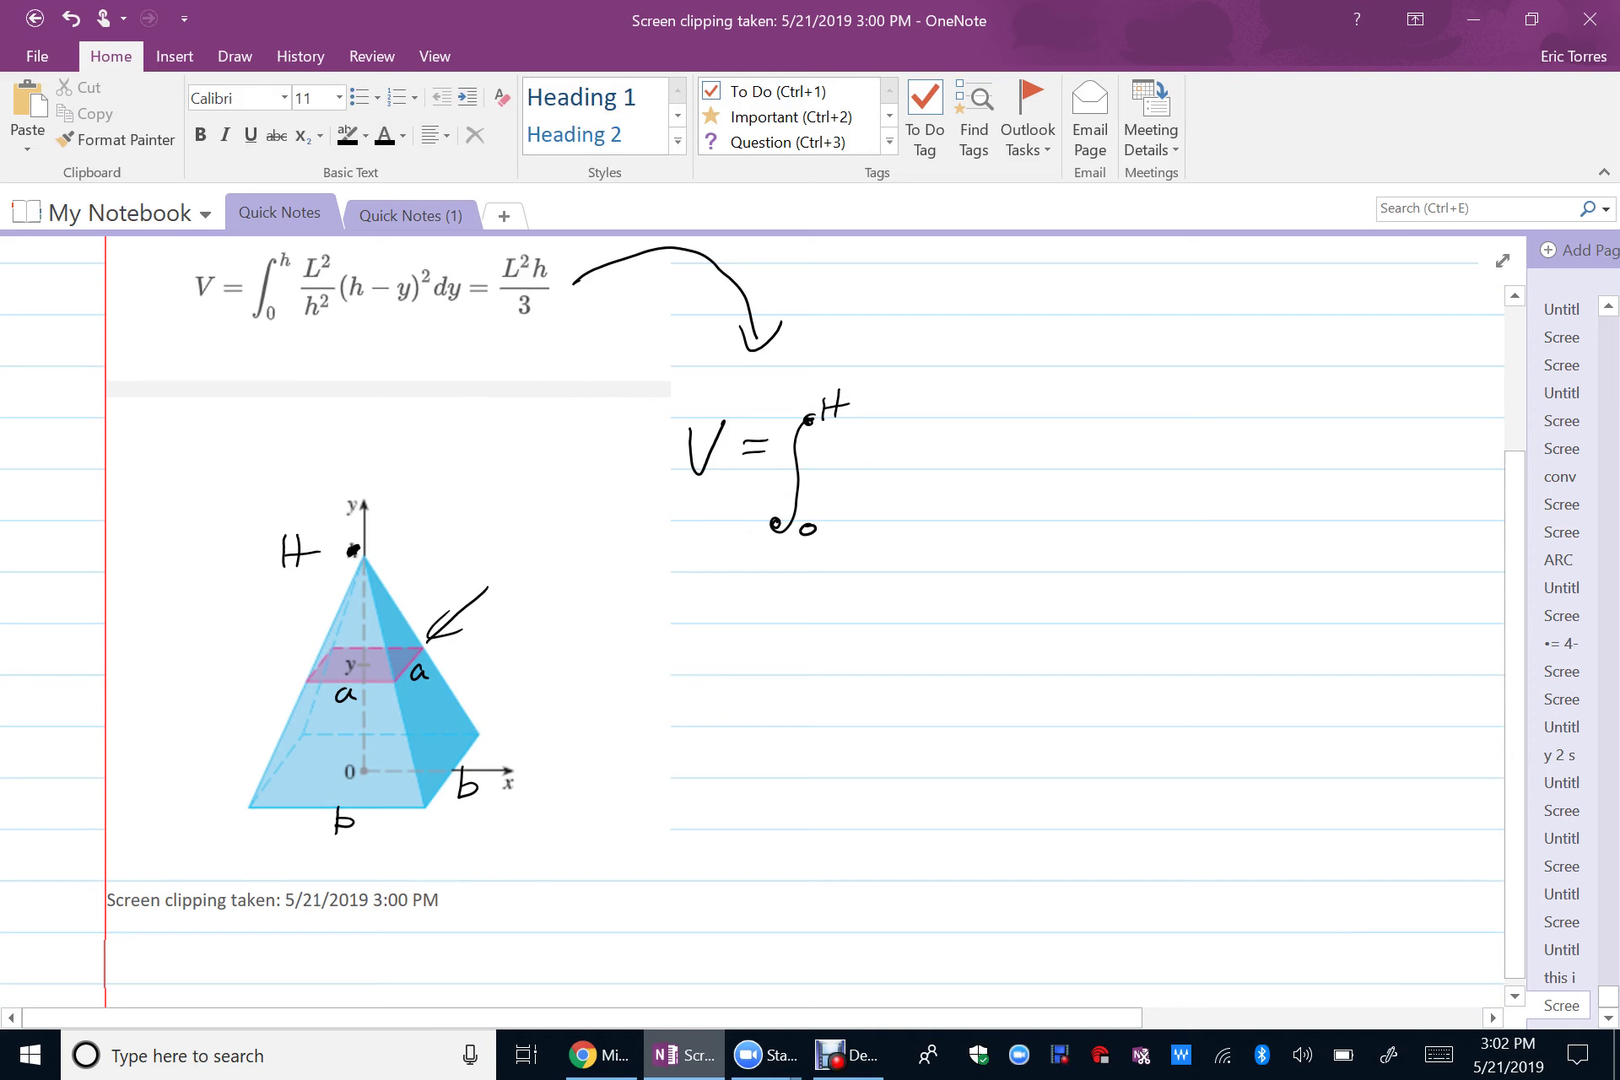
# - Write the integrand b²/H² (H−y)² dy after the integral sign
pyautogui.moveTo(884, 426)
pyautogui.mouseDown()
pyautogui.moveTo(882, 455)
pyautogui.moveTo(929, 427)
pyautogui.moveTo(945, 464)
pyautogui.moveTo(966, 462)
pyautogui.moveTo(884, 522)
pyautogui.moveTo(947, 490)
pyautogui.mouseUp()
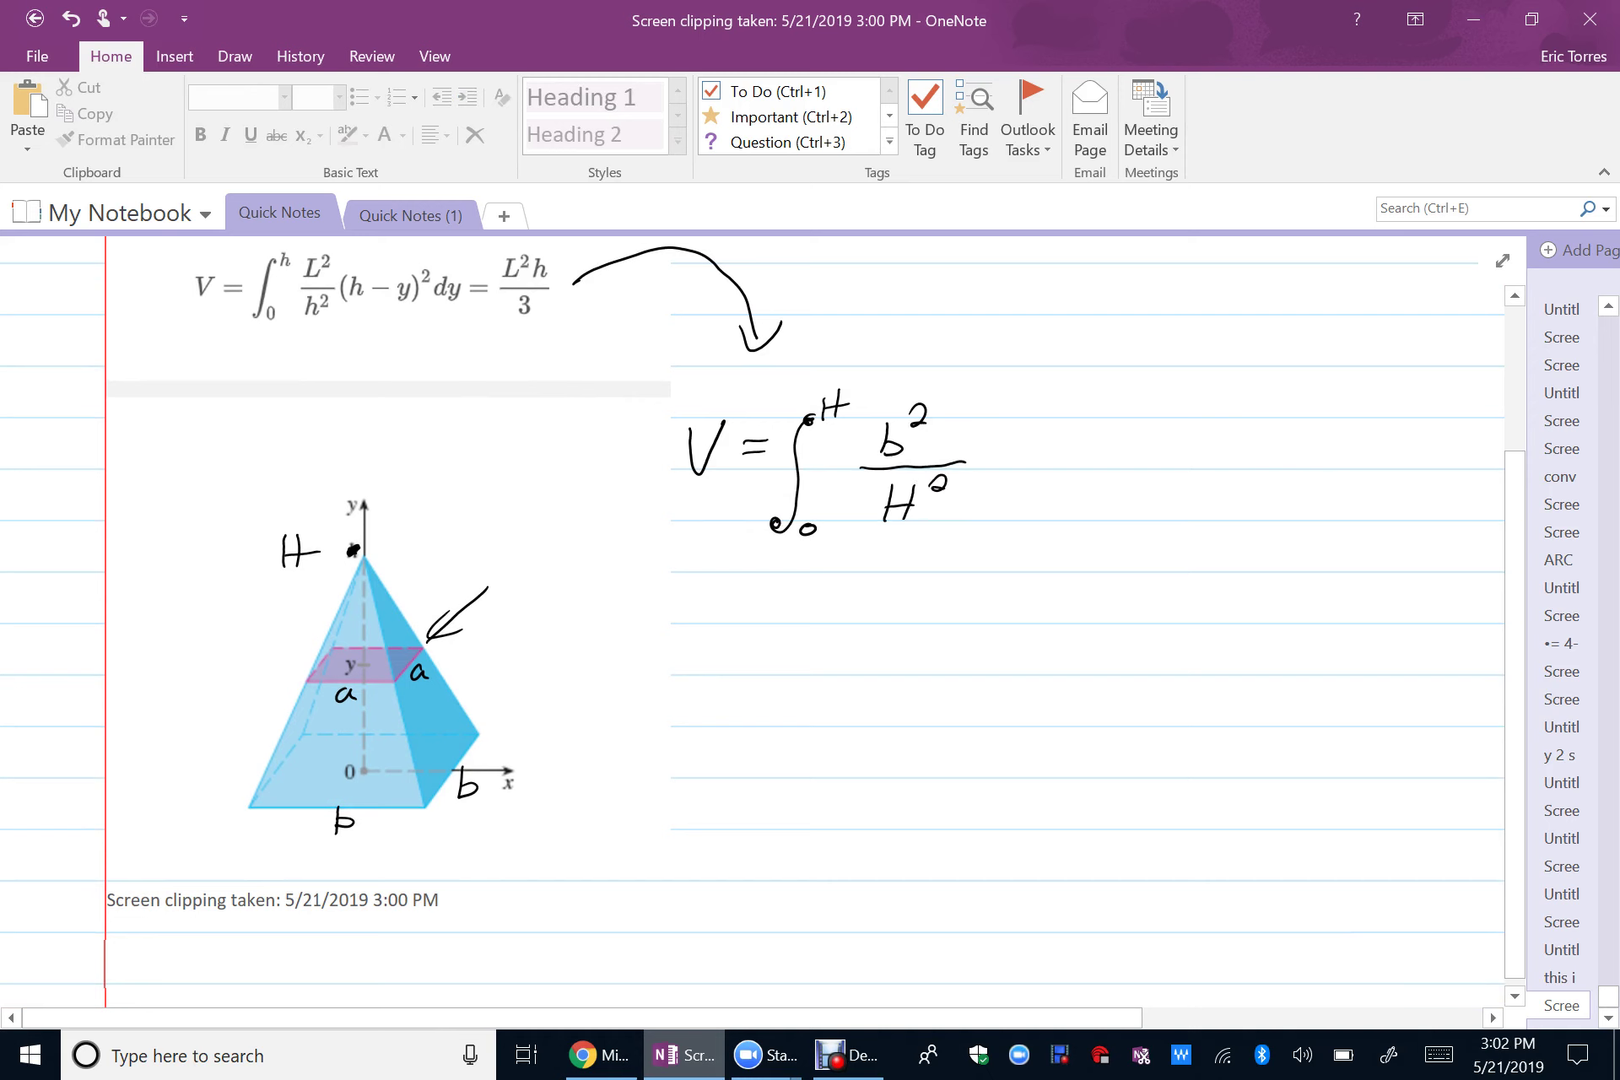
pyautogui.moveTo(1031, 414)
pyautogui.mouseDown()
pyautogui.moveTo(989, 460)
pyautogui.moveTo(1029, 489)
pyautogui.moveTo(1037, 448)
pyautogui.moveTo(1033, 466)
pyautogui.mouseUp()
pyautogui.moveTo(1058, 427)
pyautogui.mouseDown()
pyautogui.moveTo(1050, 465)
pyautogui.moveTo(1062, 448)
pyautogui.moveTo(1132, 457)
pyautogui.mouseUp()
pyautogui.moveTo(1144, 438)
pyautogui.mouseDown()
pyautogui.moveTo(1134, 478)
pyautogui.moveTo(1110, 488)
pyautogui.moveTo(1154, 472)
pyautogui.mouseUp()
pyautogui.moveTo(1188, 389); pyautogui.dragTo(1295, 464)
pyautogui.moveTo(1310, 441); pyautogui.dragTo(1281, 500)
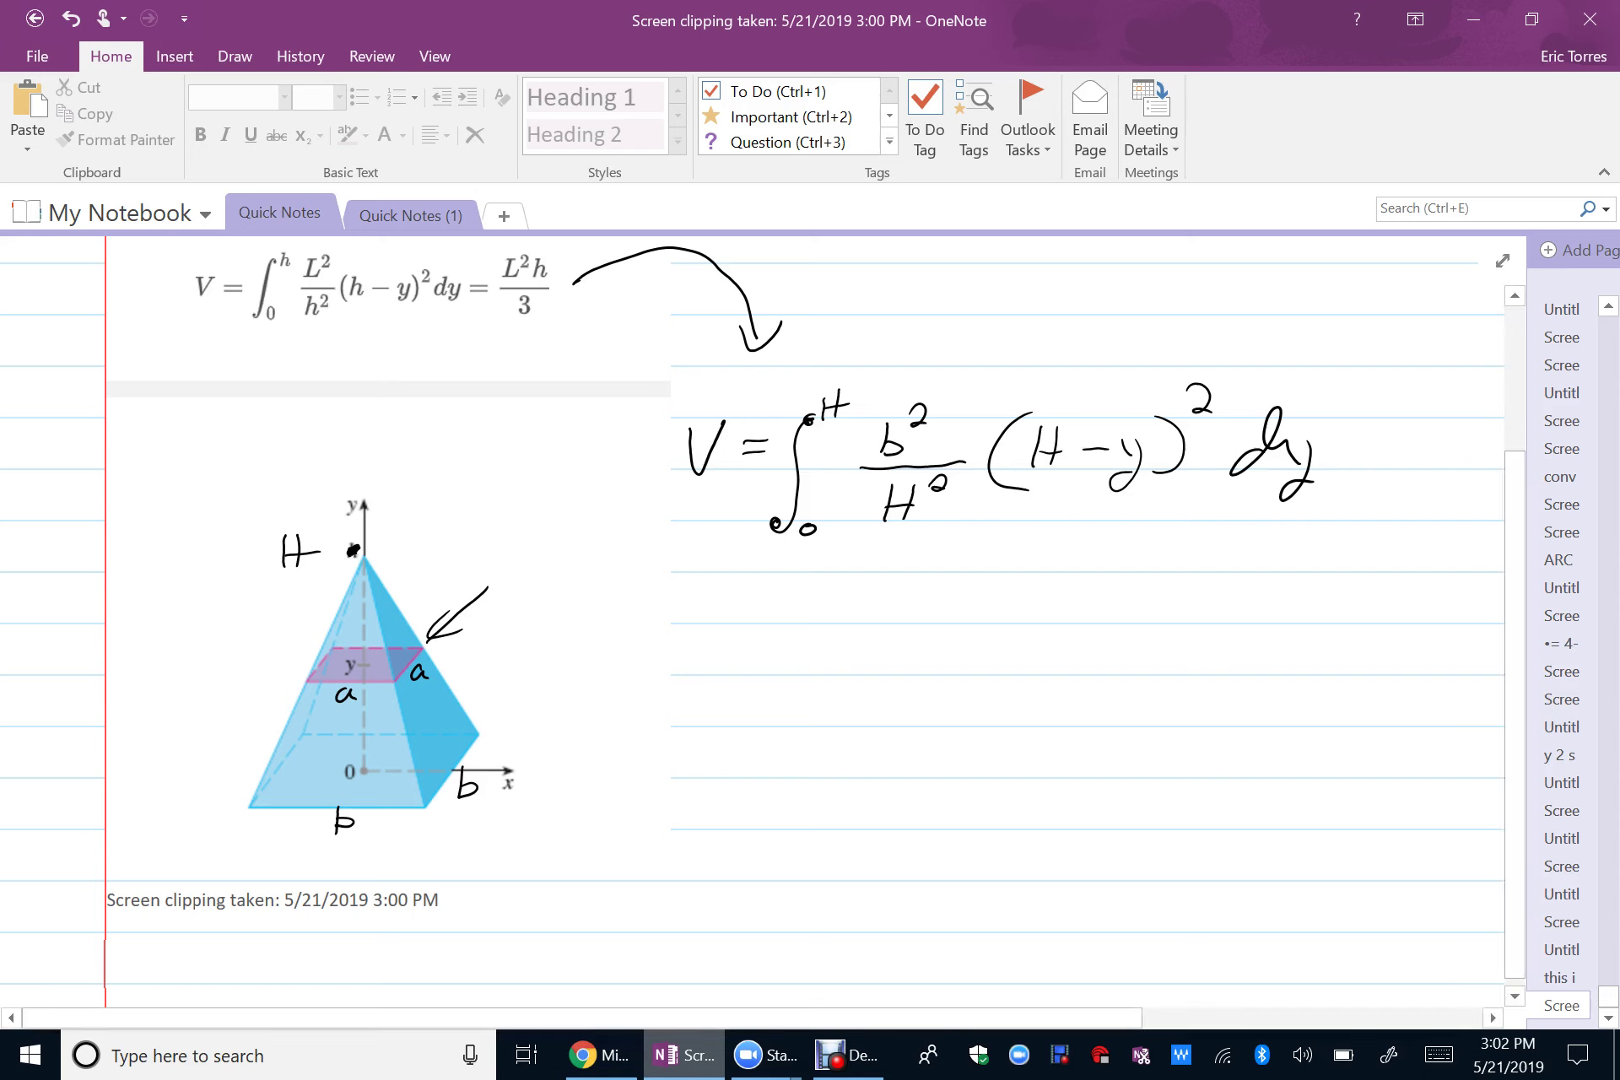
# - Mark height h on the pyramid, arrow the upper limit H, and begin a second V = ∫₀
pyautogui.moveTo(363, 683)
pyautogui.mouseDown()
pyautogui.moveTo(365, 771)
pyautogui.moveTo(377, 728)
pyautogui.moveTo(396, 737)
pyautogui.mouseUp()
pyautogui.moveTo(907, 331)
pyautogui.mouseDown()
pyautogui.moveTo(854, 378)
pyautogui.moveTo(891, 369)
pyautogui.mouseUp()
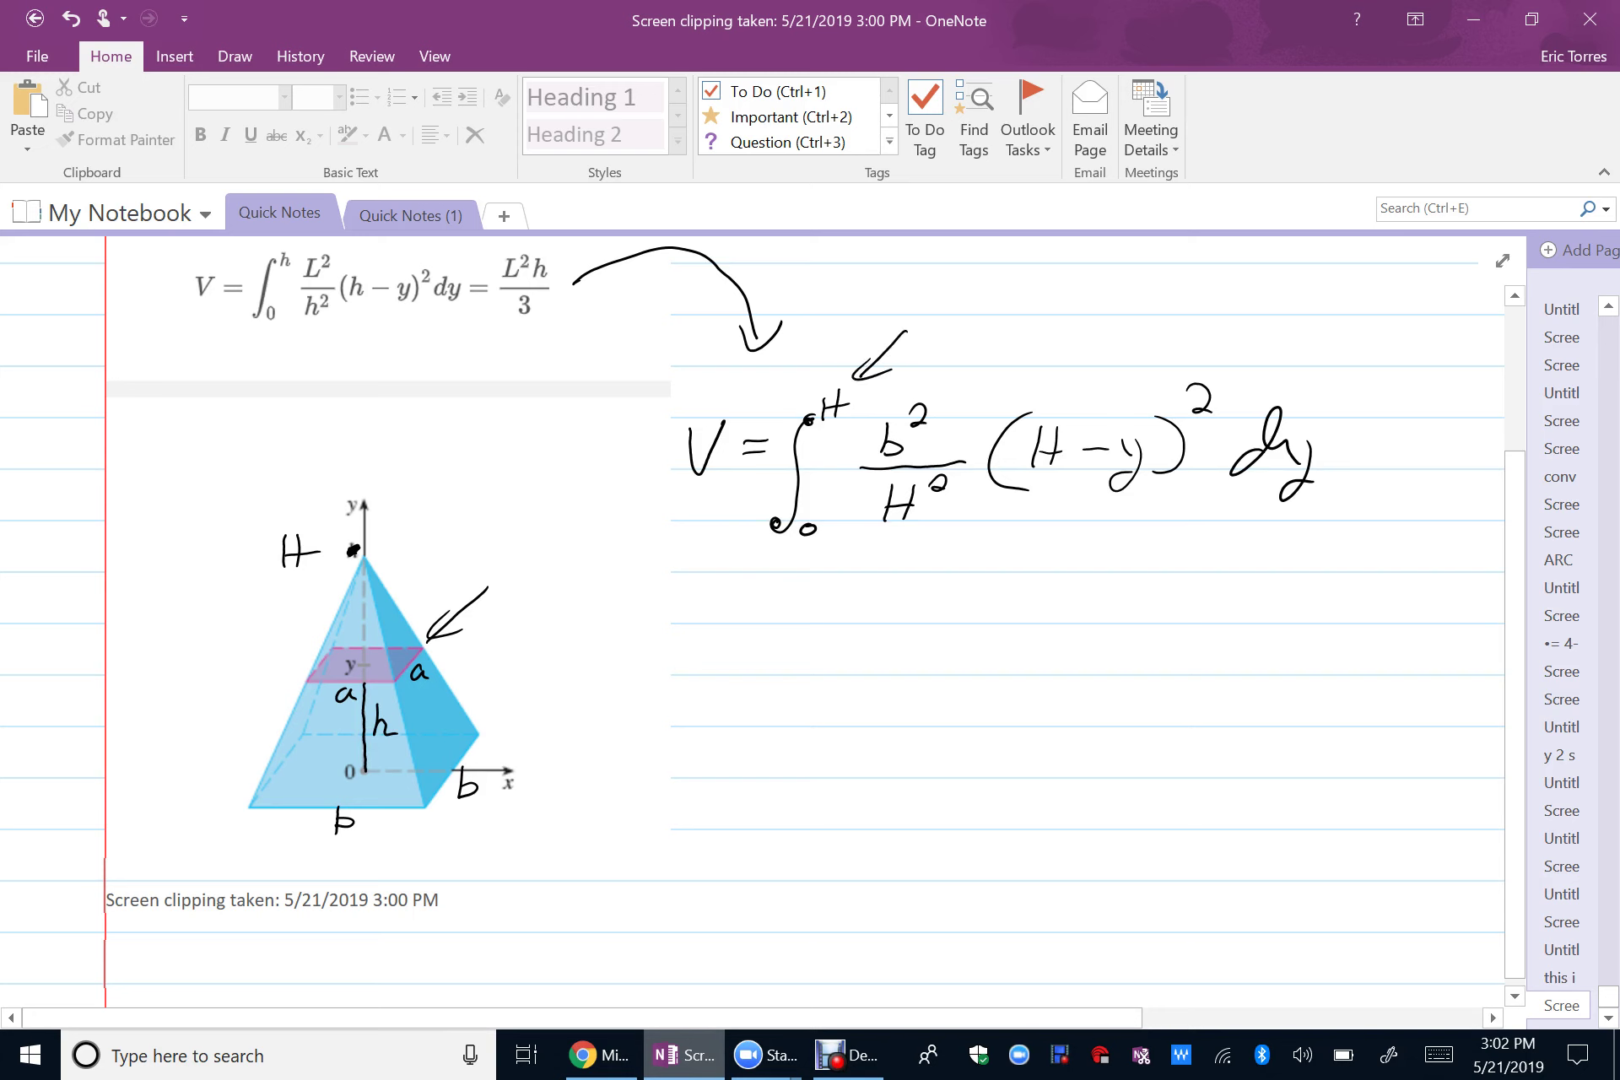
pyautogui.moveTo(672, 633)
pyautogui.mouseDown()
pyautogui.moveTo(707, 627)
pyautogui.moveTo(739, 658)
pyautogui.moveTo(803, 621)
pyautogui.moveTo(767, 739)
pyautogui.moveTo(796, 735)
pyautogui.mouseUp()
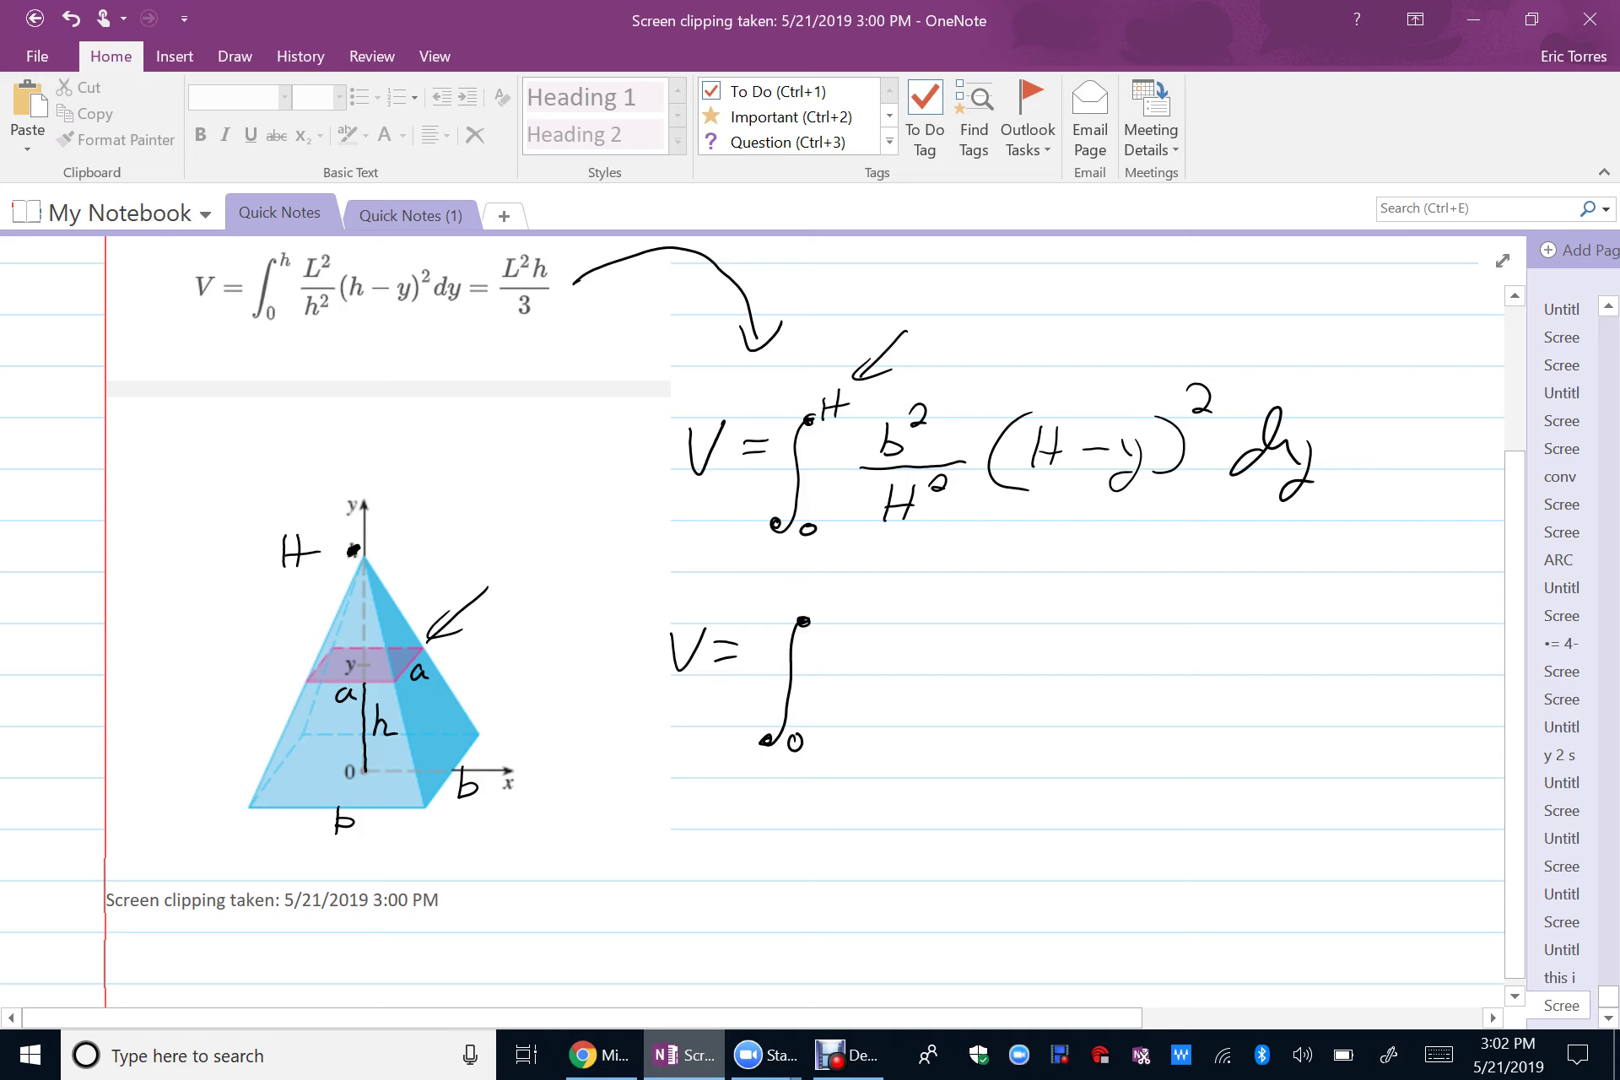
# - Add upper limit h, then b²/H² and (H−y)² dy to the second integral
pyautogui.moveTo(827, 589)
pyautogui.mouseDown()
pyautogui.moveTo(820, 621)
pyautogui.moveTo(896, 646)
pyautogui.moveTo(943, 606)
pyautogui.mouseUp()
pyautogui.moveTo(837, 672); pyautogui.dragTo(987, 665)
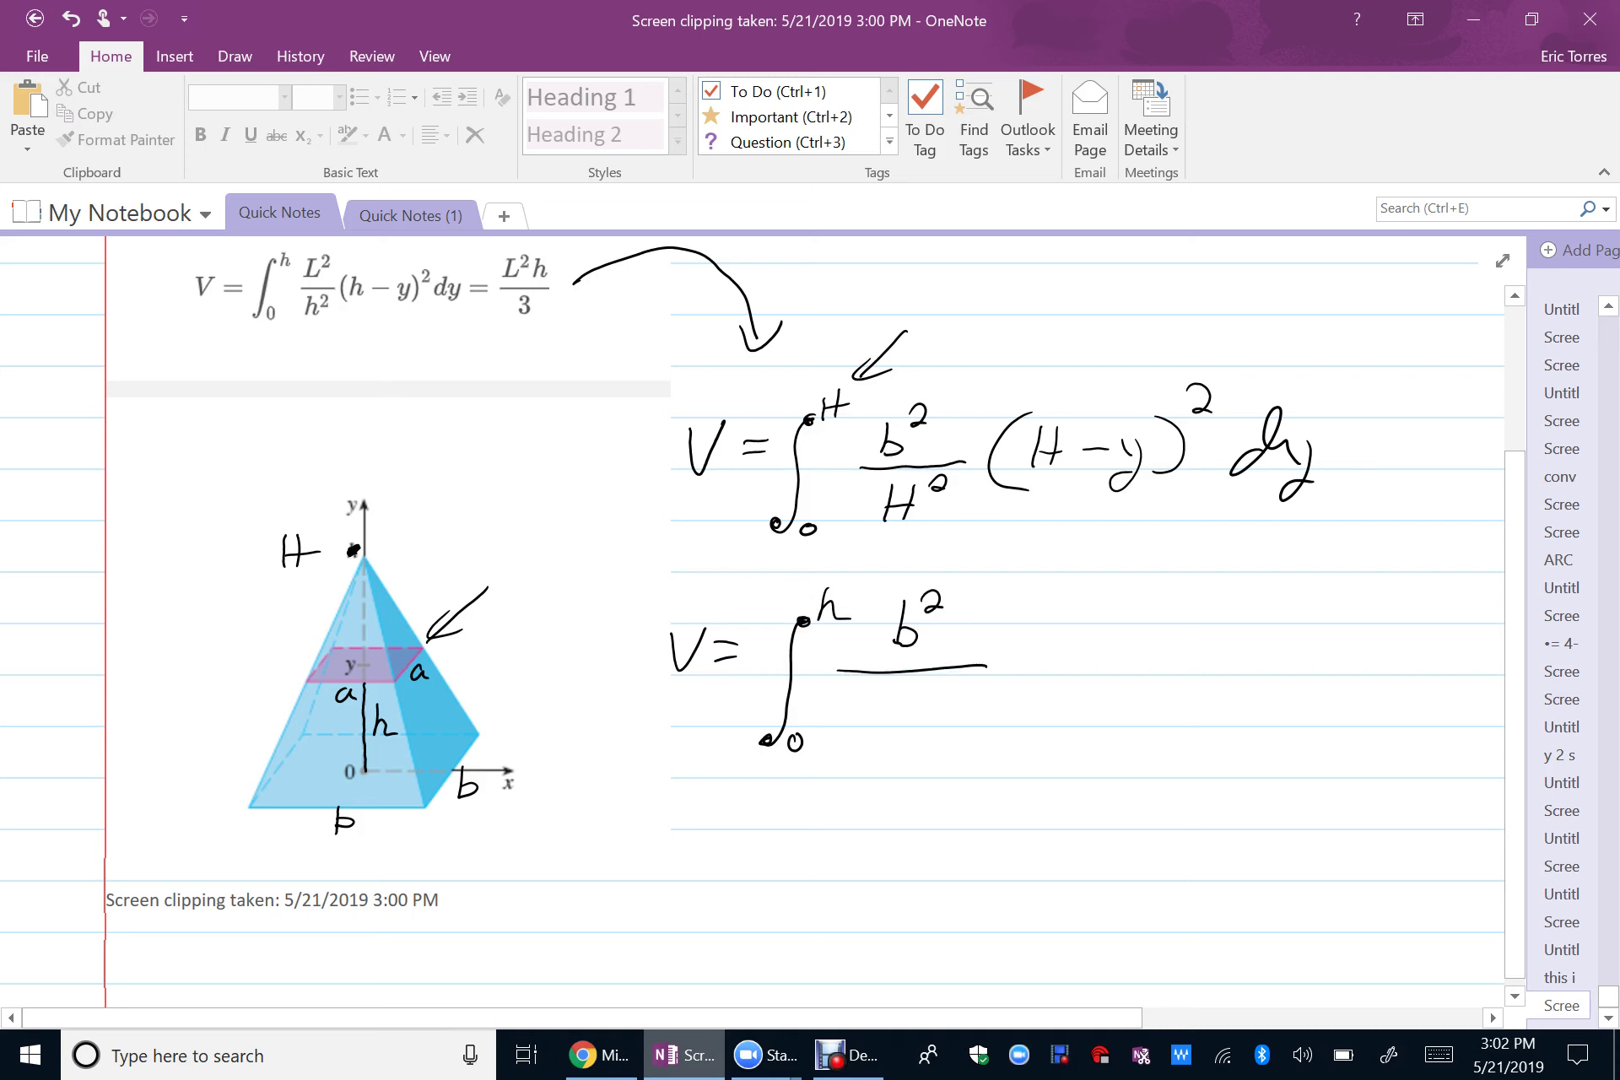
pyautogui.moveTo(884, 692)
pyautogui.mouseDown()
pyautogui.moveTo(874, 733)
pyautogui.moveTo(898, 727)
pyautogui.mouseUp()
pyautogui.moveTo(877, 714); pyautogui.dragTo(942, 696)
pyautogui.moveTo(1036, 601); pyautogui.dragTo(1022, 697)
pyautogui.moveTo(1045, 619); pyautogui.dragTo(1038, 677)
pyautogui.moveTo(1067, 620); pyautogui.dragTo(1068, 649)
pyautogui.moveTo(1084, 650)
pyautogui.mouseDown()
pyautogui.moveTo(1130, 673)
pyautogui.moveTo(1112, 697)
pyautogui.mouseUp()
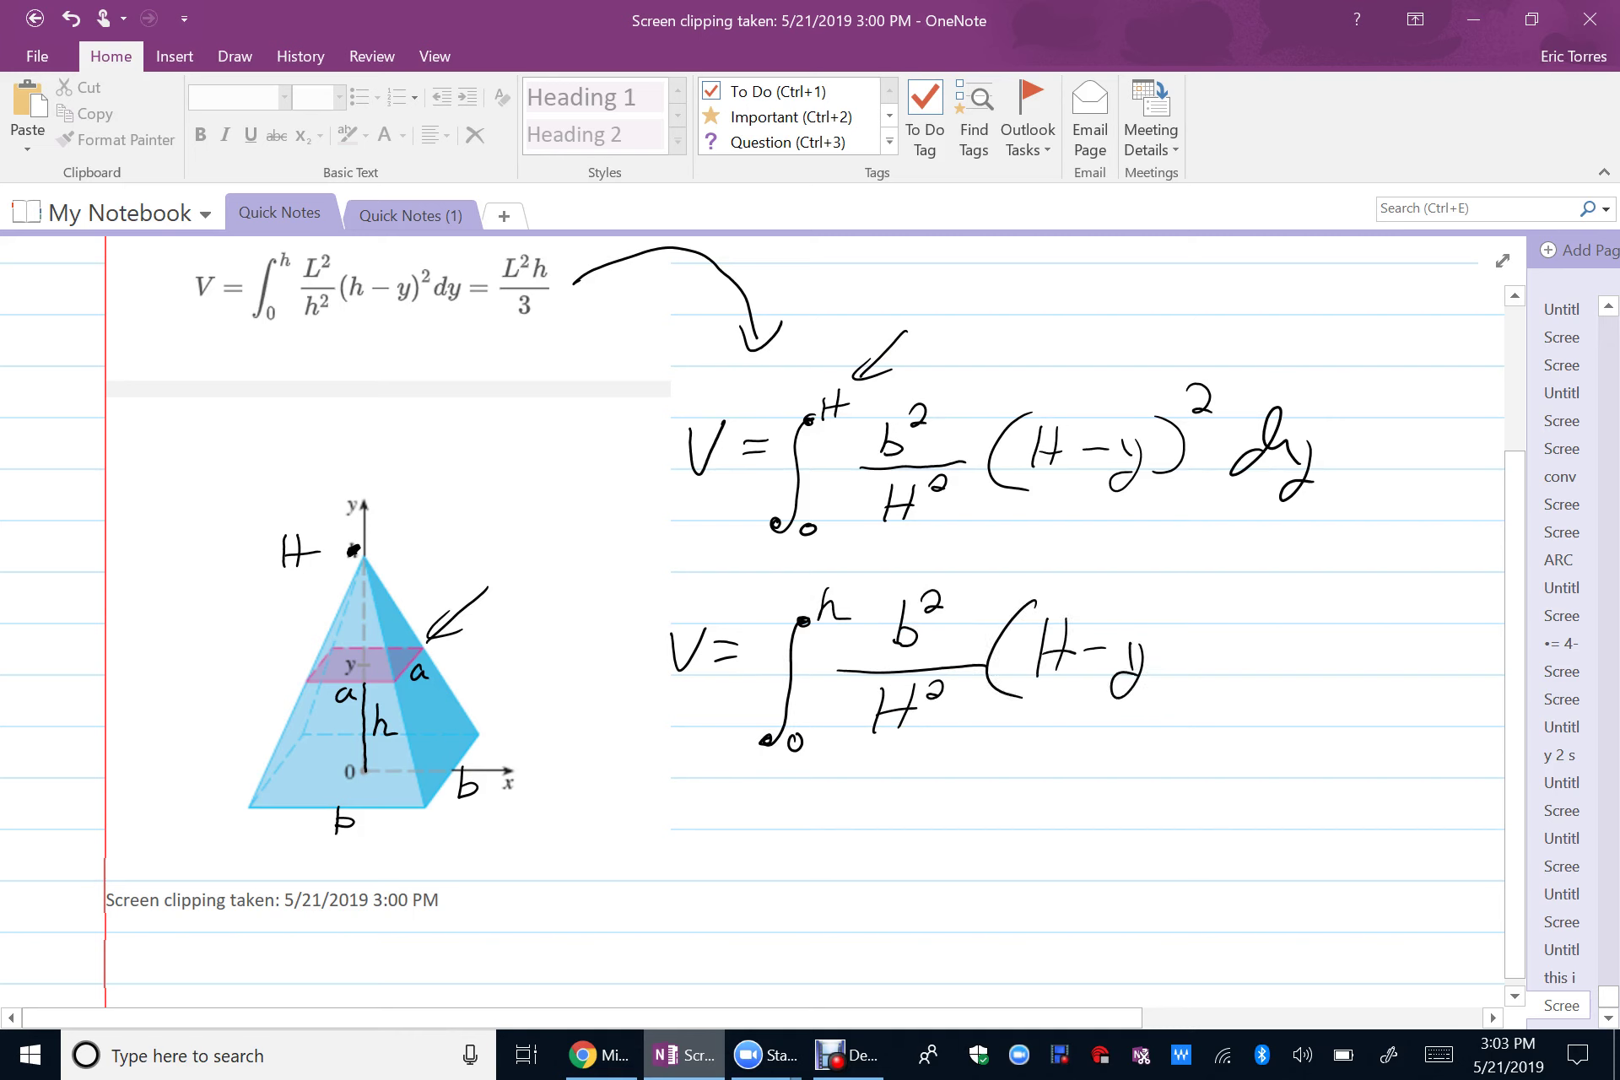
pyautogui.moveTo(1171, 621); pyautogui.dragTo(1141, 690)
pyautogui.moveTo(1191, 591)
pyautogui.mouseDown()
pyautogui.moveTo(1265, 672)
pyautogui.moveTo(1283, 651)
pyautogui.moveTo(1265, 711)
pyautogui.mouseUp()
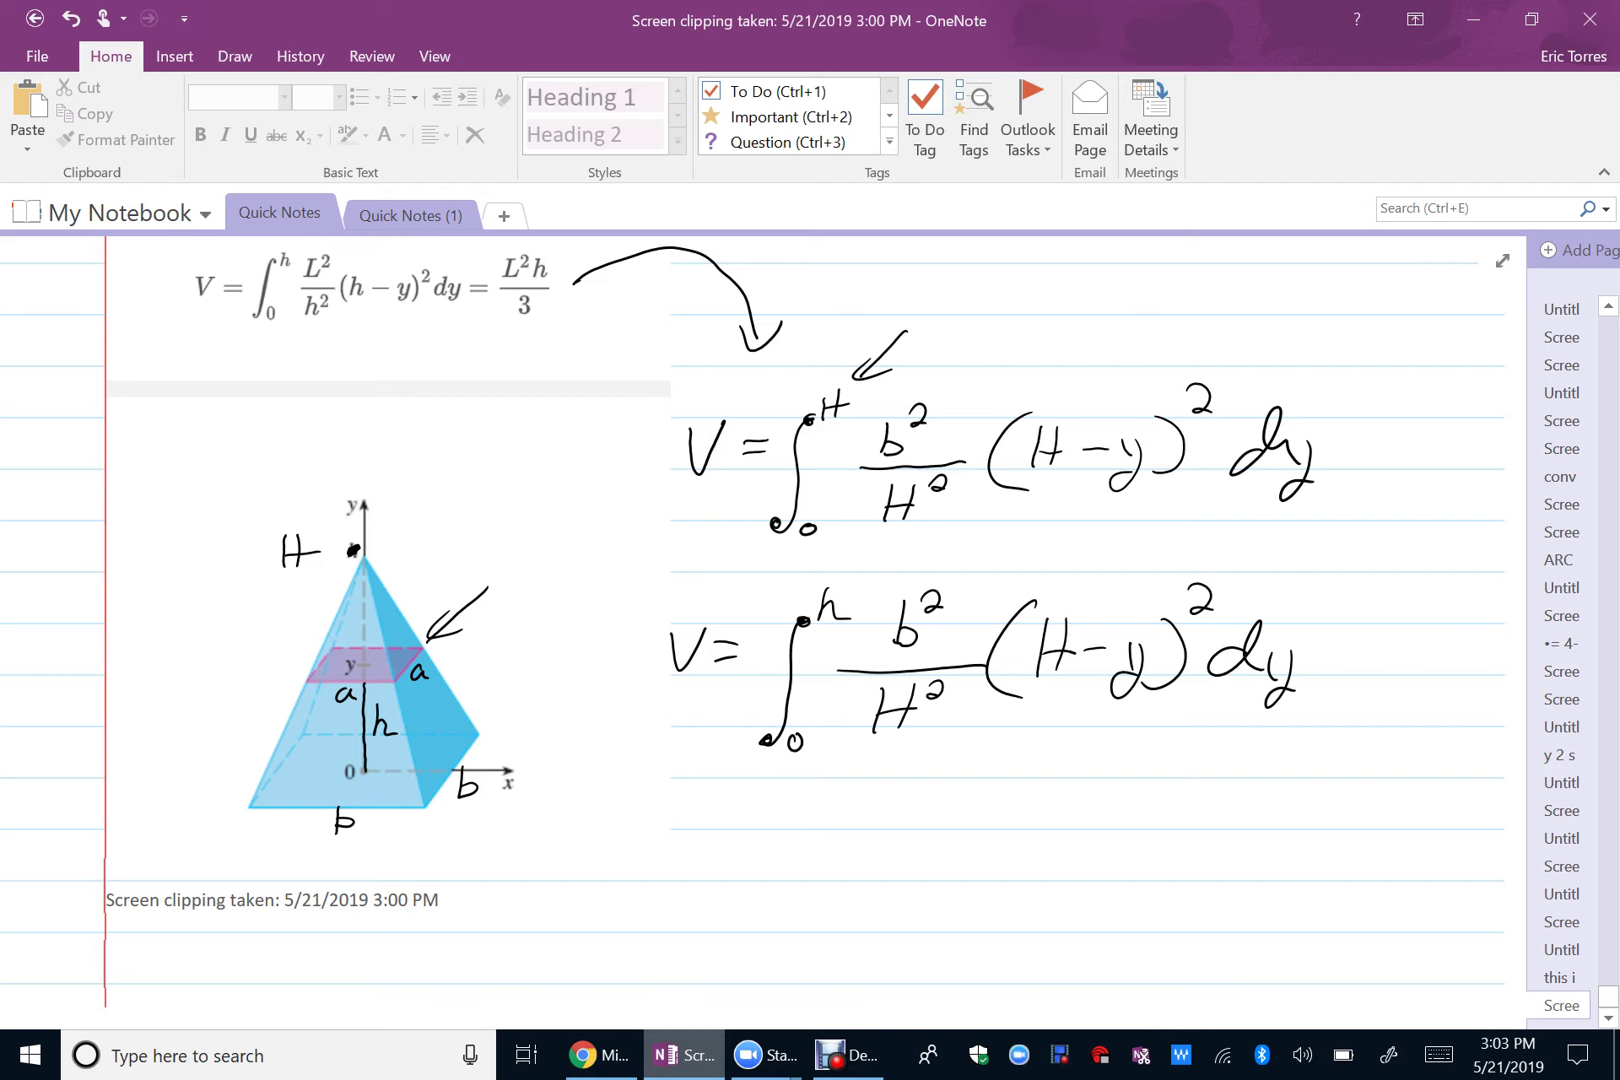
# - Start a third line V = ∫₀ʰ b²/H², underlining (H−y) above
pyautogui.scroll(-3, 759, 620)
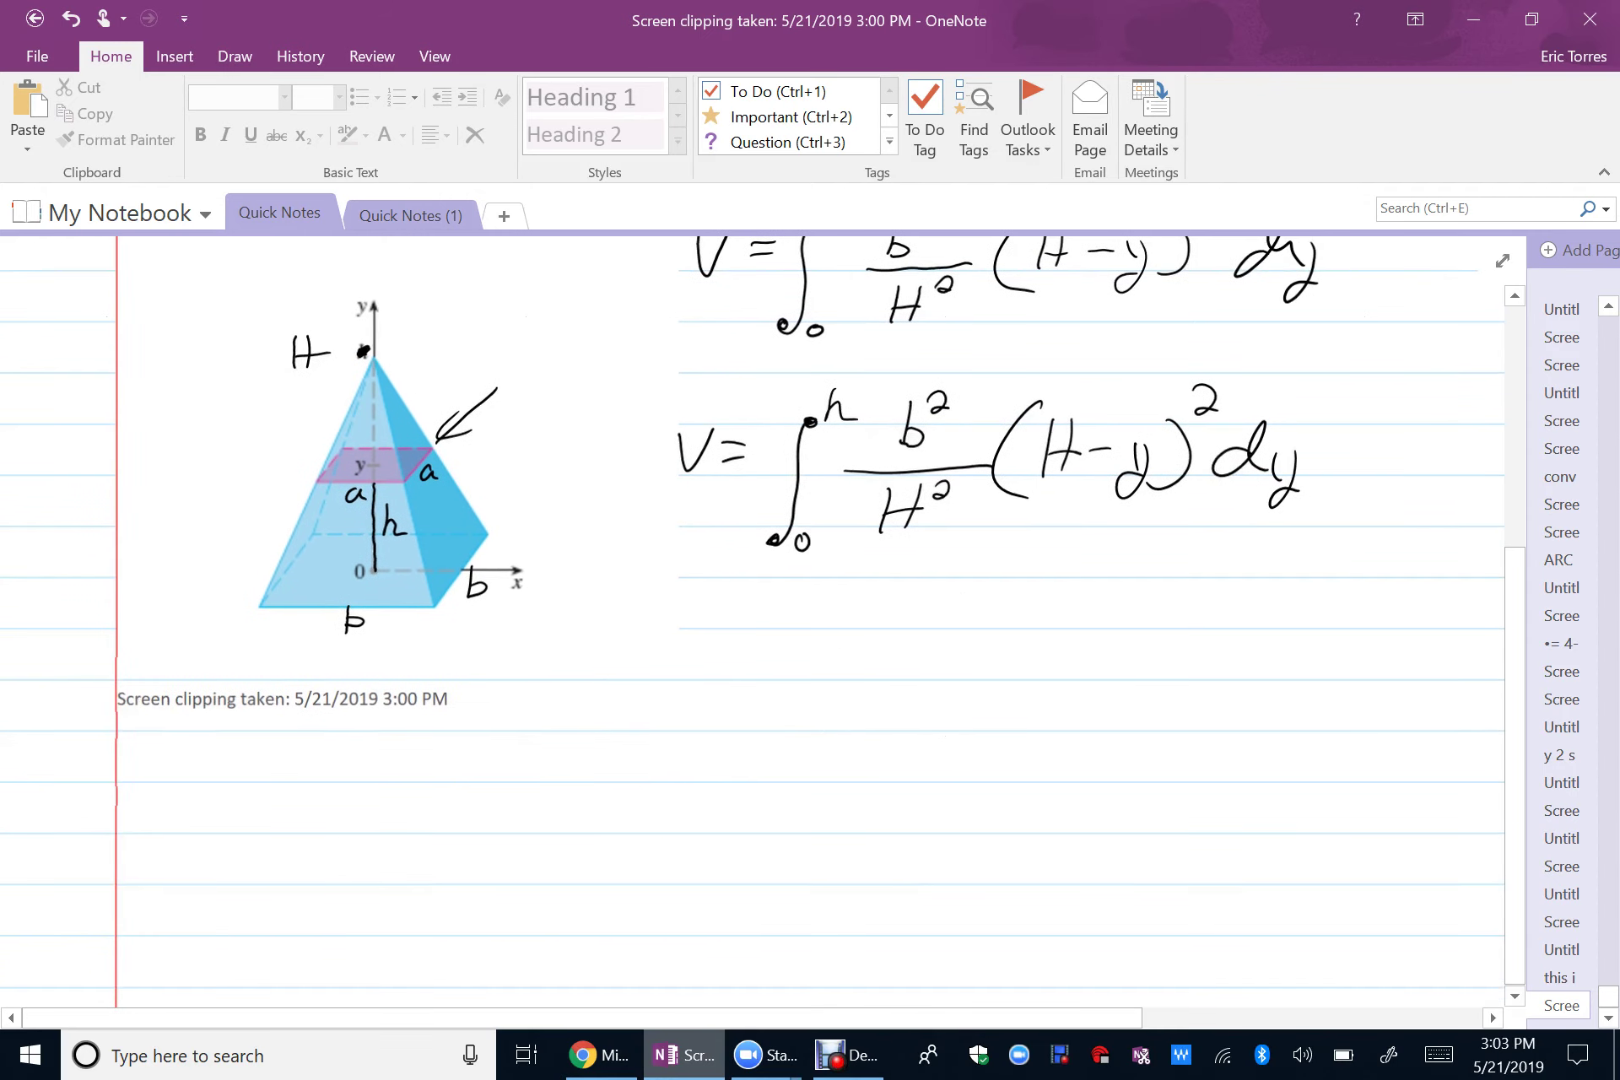
pyautogui.hscroll(1, 759, 620)
pyautogui.moveTo(617, 648)
pyautogui.mouseDown()
pyautogui.moveTo(625, 685)
pyautogui.moveTo(655, 634)
pyautogui.moveTo(689, 652)
pyautogui.mouseUp()
pyautogui.moveTo(665, 669)
pyautogui.mouseDown()
pyautogui.moveTo(757, 629)
pyautogui.moveTo(707, 764)
pyautogui.moveTo(745, 756)
pyautogui.mouseUp()
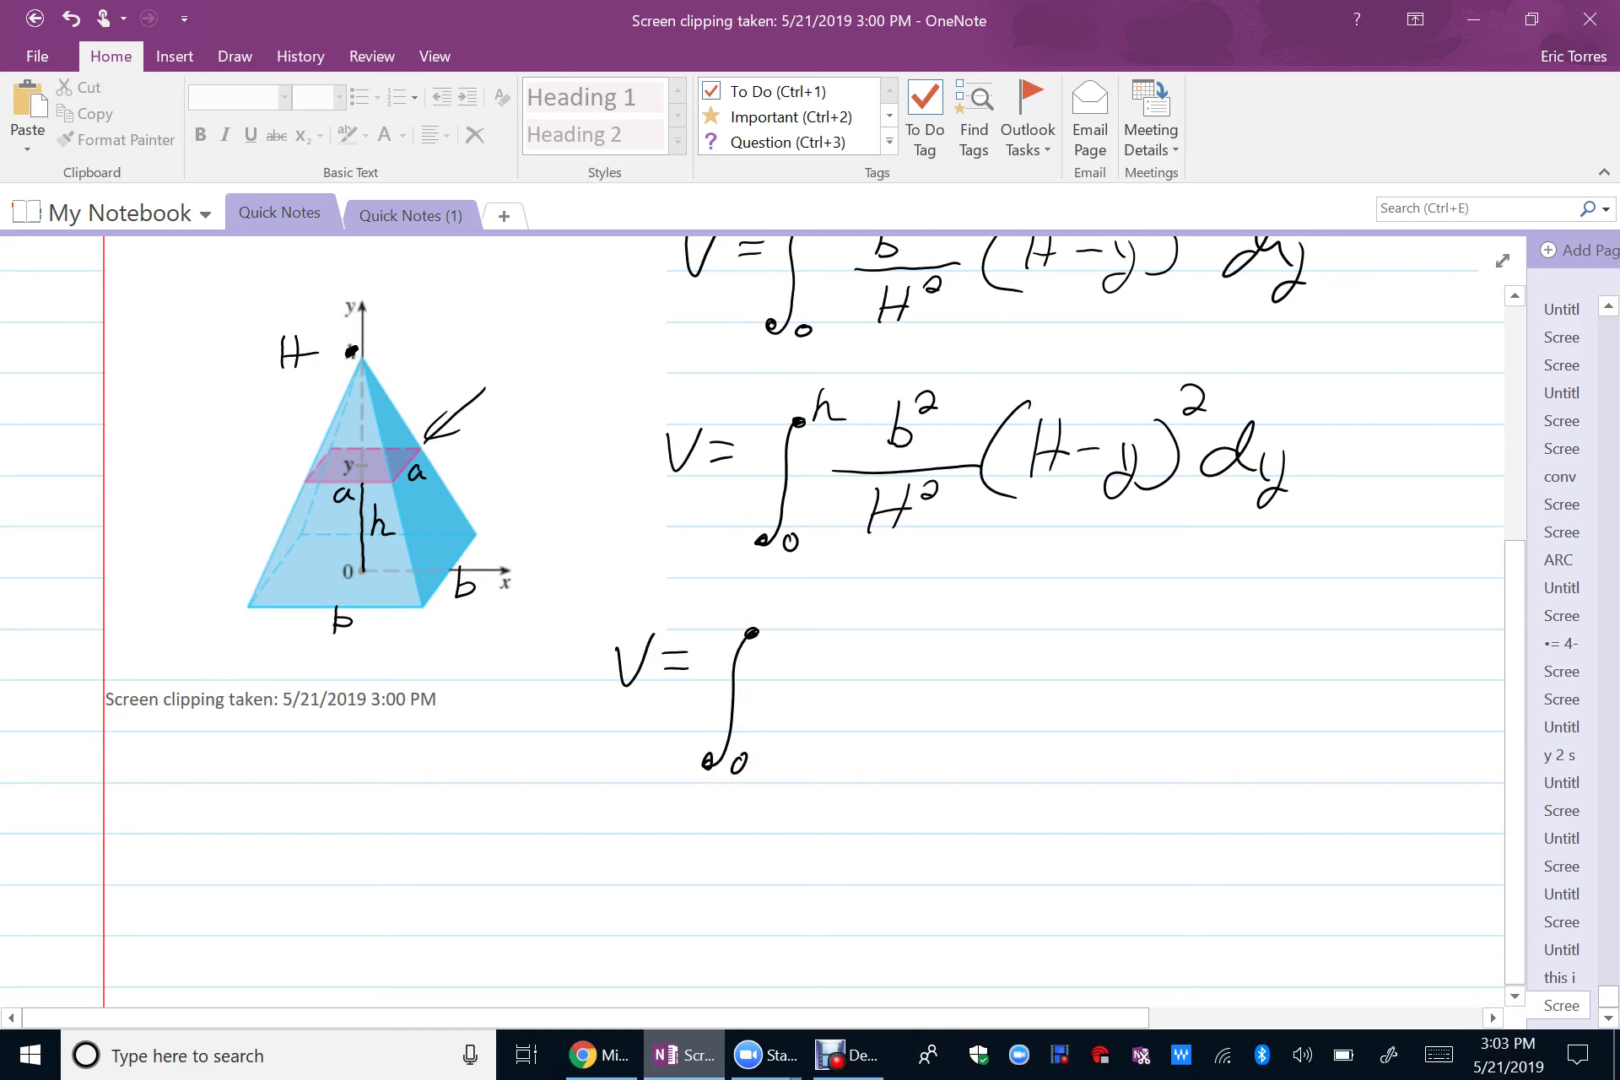
pyautogui.moveTo(778, 599); pyautogui.dragTo(797, 639)
pyautogui.moveTo(1019, 516); pyautogui.dragTo(1179, 505)
pyautogui.moveTo(844, 634)
pyautogui.mouseDown()
pyautogui.moveTo(834, 678)
pyautogui.moveTo(857, 665)
pyautogui.mouseUp()
pyautogui.moveTo(866, 626); pyautogui.dragTo(871, 646)
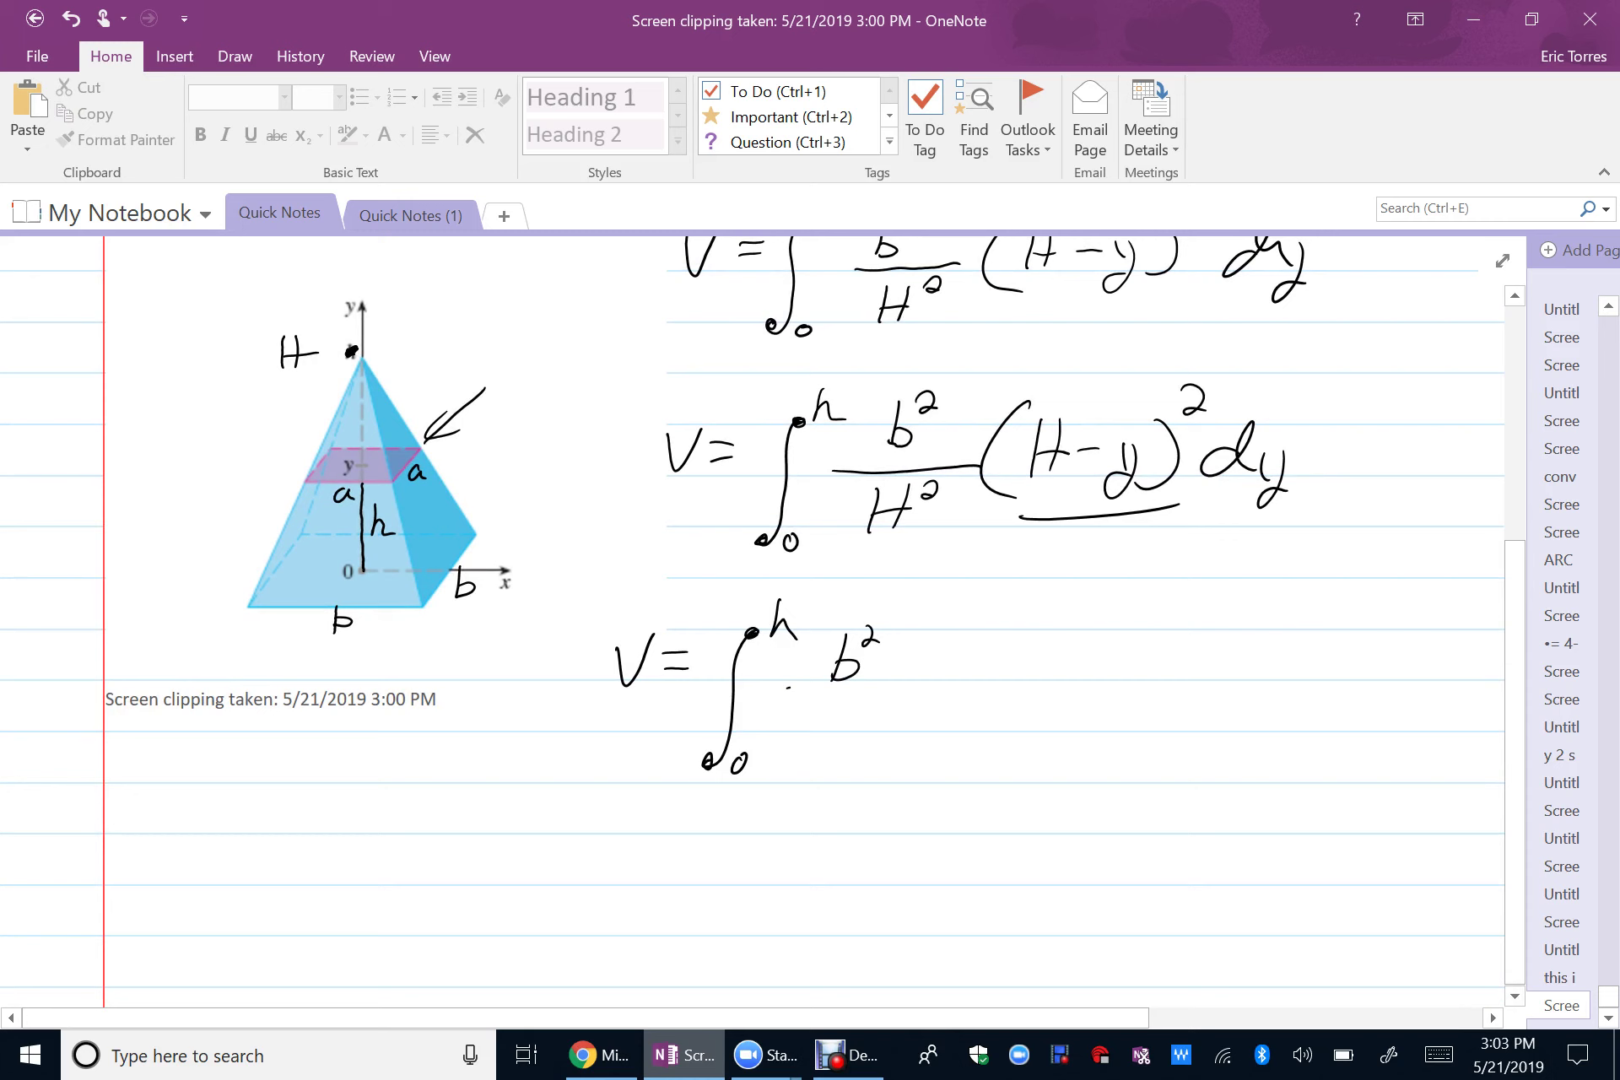
pyautogui.moveTo(790, 689)
pyautogui.mouseDown()
pyautogui.moveTo(917, 680)
pyautogui.moveTo(803, 748)
pyautogui.mouseUp()
pyautogui.moveTo(839, 706); pyautogui.dragTo(827, 748)
pyautogui.moveTo(807, 730); pyautogui.dragTo(873, 716)
# - Expand the factor as (H² − 2Hy + y²) dy on the third line
pyautogui.moveTo(973, 630)
pyautogui.mouseDown()
pyautogui.moveTo(954, 709)
pyautogui.moveTo(966, 687)
pyautogui.mouseUp()
pyautogui.moveTo(1002, 633)
pyautogui.mouseDown()
pyautogui.moveTo(989, 684)
pyautogui.moveTo(1036, 635)
pyautogui.moveTo(1103, 675)
pyautogui.moveTo(1139, 655)
pyautogui.mouseUp()
pyautogui.moveTo(1148, 655)
pyautogui.mouseDown()
pyautogui.moveTo(1163, 680)
pyautogui.moveTo(1137, 694)
pyautogui.moveTo(1230, 658)
pyautogui.mouseUp()
pyautogui.moveTo(1206, 646)
pyautogui.mouseDown()
pyautogui.moveTo(1203, 680)
pyautogui.moveTo(1250, 676)
pyautogui.moveTo(1232, 696)
pyautogui.mouseUp()
pyautogui.moveTo(1268, 629)
pyautogui.mouseDown()
pyautogui.moveTo(1287, 632)
pyautogui.moveTo(1303, 694)
pyautogui.moveTo(1285, 699)
pyautogui.mouseUp()
pyautogui.moveTo(1354, 650); pyautogui.dragTo(1331, 685)
pyautogui.moveTo(1375, 629)
pyautogui.mouseDown()
pyautogui.moveTo(1371, 688)
pyautogui.moveTo(1396, 683)
pyautogui.mouseUp()
pyautogui.moveTo(1401, 660)
pyautogui.mouseDown()
pyautogui.moveTo(1384, 707)
pyautogui.moveTo(1415, 700)
pyautogui.mouseUp()
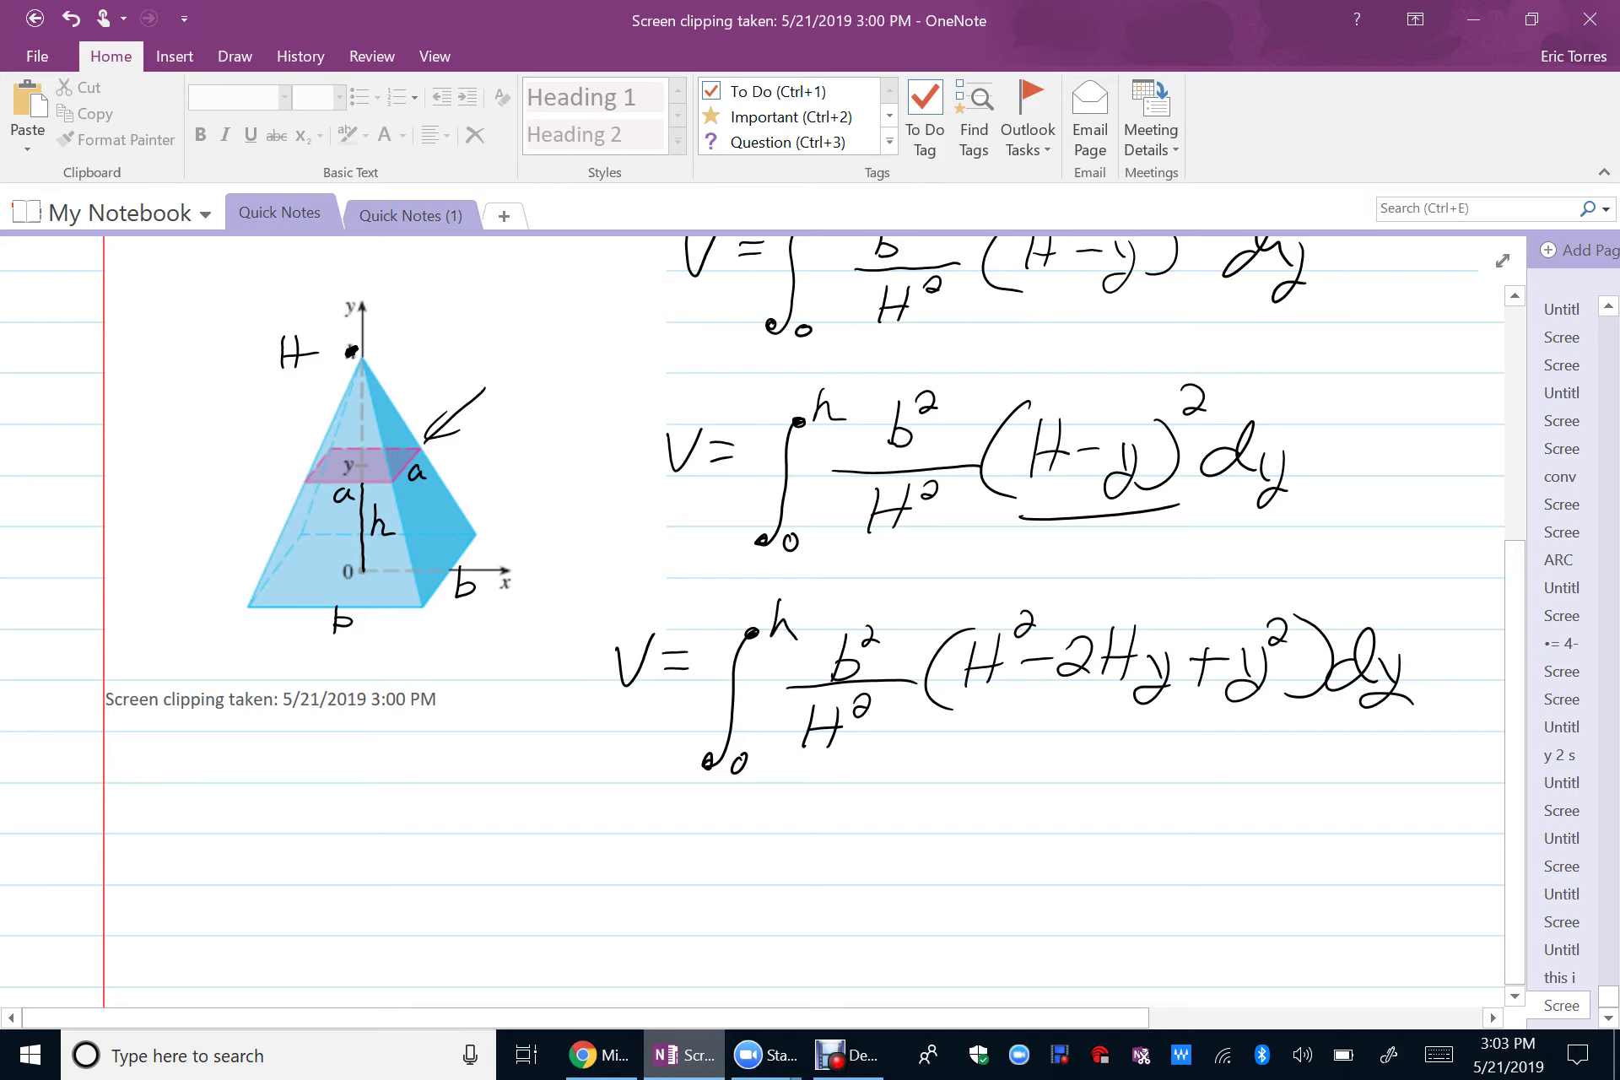
pyautogui.scroll(-5, 760, 506)
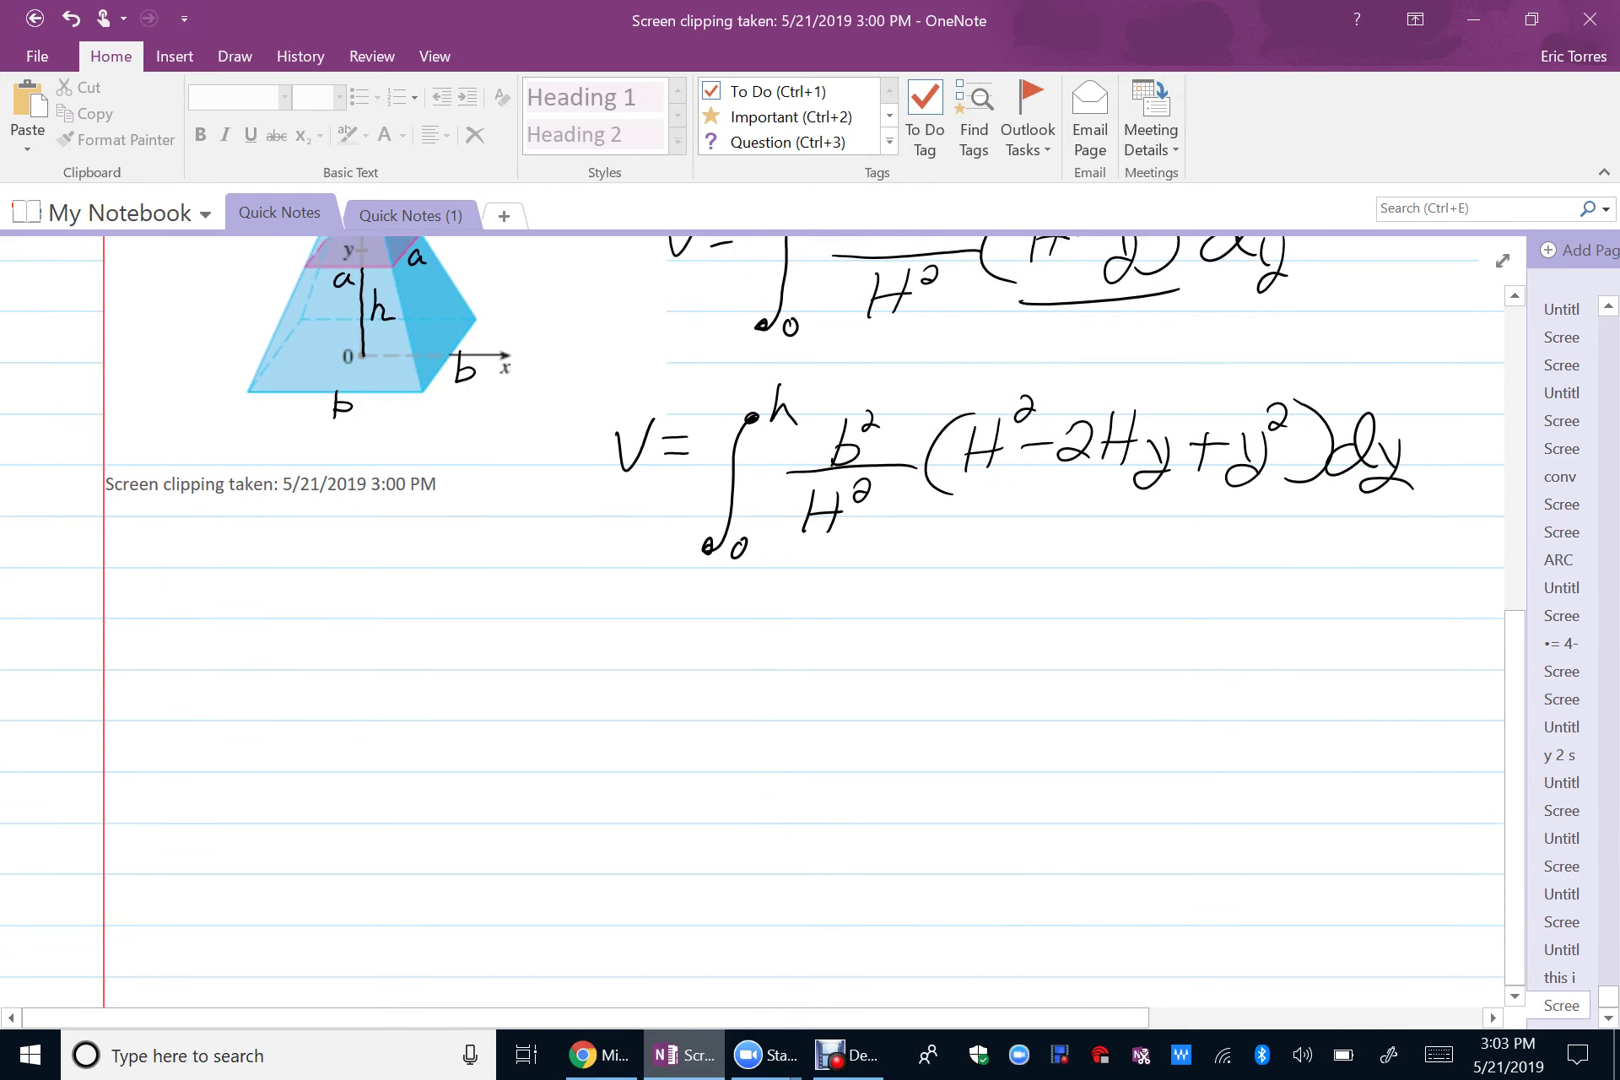
# - Begin a fourth line V = ∫₀ʰ (b − 2b²y/H, with arcs distributing b²/H²
pyautogui.moveTo(601, 629)
pyautogui.mouseDown()
pyautogui.moveTo(621, 682)
pyautogui.moveTo(660, 621)
pyautogui.moveTo(701, 659)
pyautogui.moveTo(740, 631)
pyautogui.moveTo(702, 734)
pyautogui.moveTo(736, 723)
pyautogui.mouseUp()
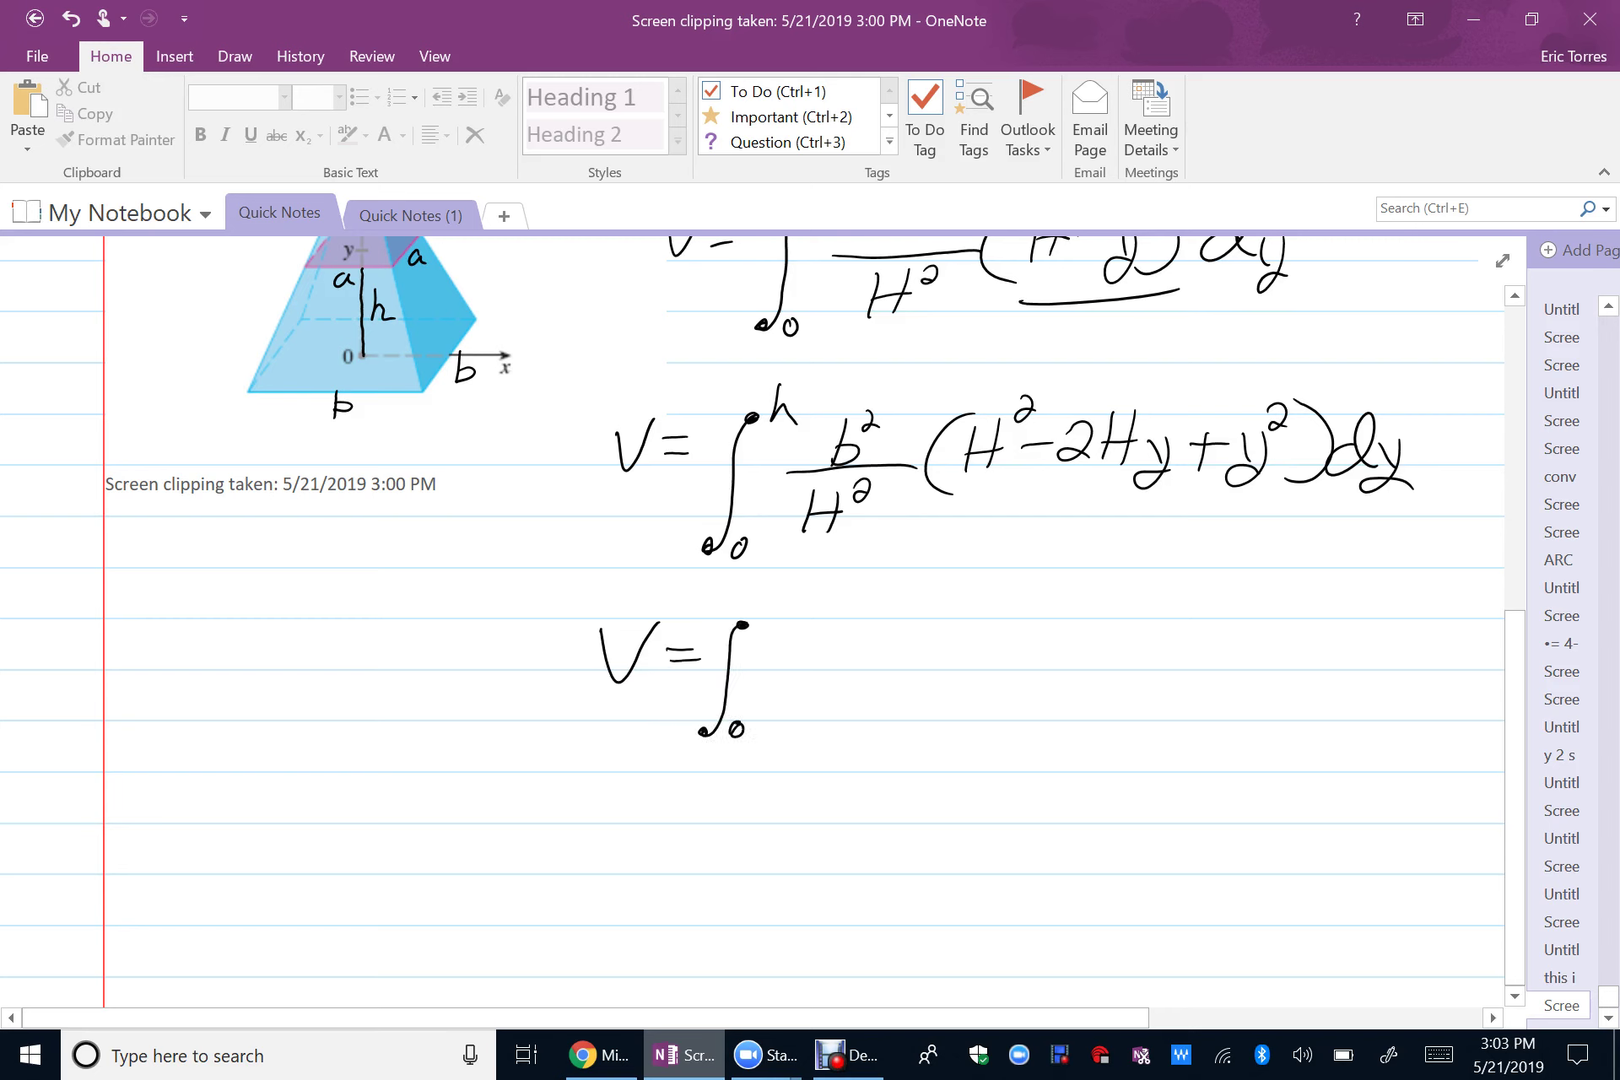
pyautogui.moveTo(753, 599)
pyautogui.mouseDown()
pyautogui.moveTo(815, 650)
pyautogui.moveTo(795, 677)
pyautogui.moveTo(844, 649)
pyautogui.mouseUp()
pyautogui.moveTo(895, 418); pyautogui.dragTo(1004, 401)
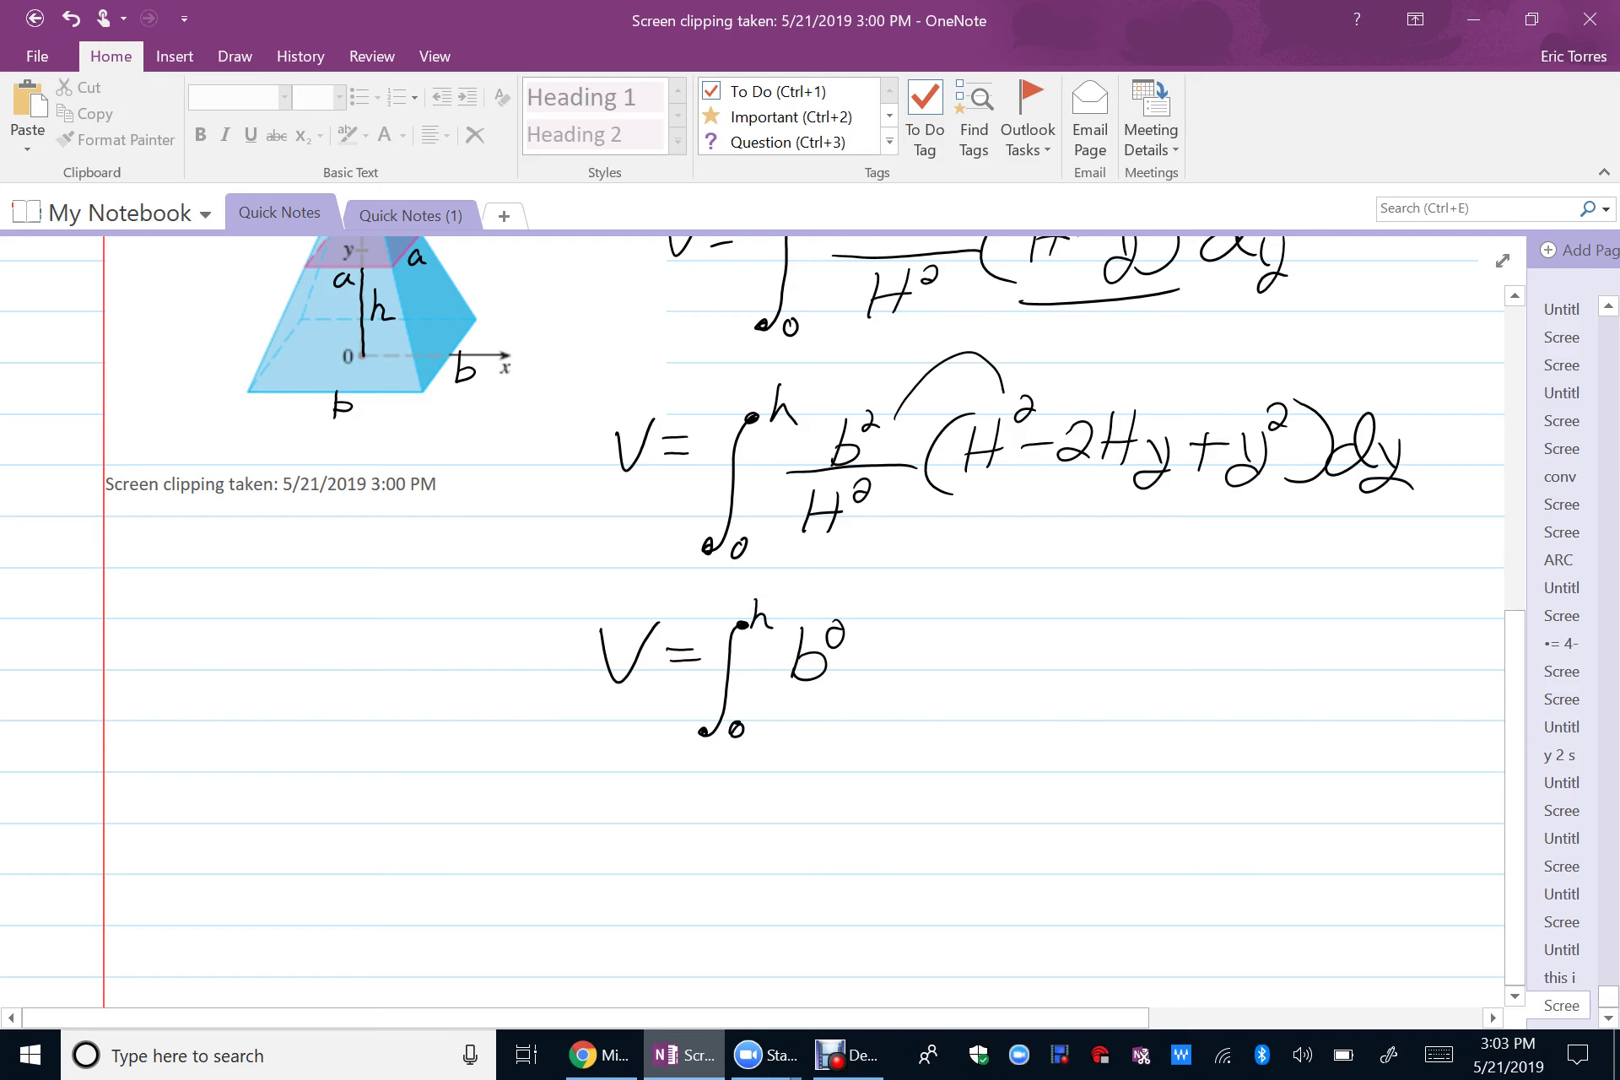
pyautogui.moveTo(903, 384)
pyautogui.mouseDown()
pyautogui.moveTo(1107, 417)
pyautogui.moveTo(1122, 314)
pyautogui.moveTo(1253, 388)
pyautogui.mouseUp()
pyautogui.moveTo(819, 597); pyautogui.dragTo(804, 711)
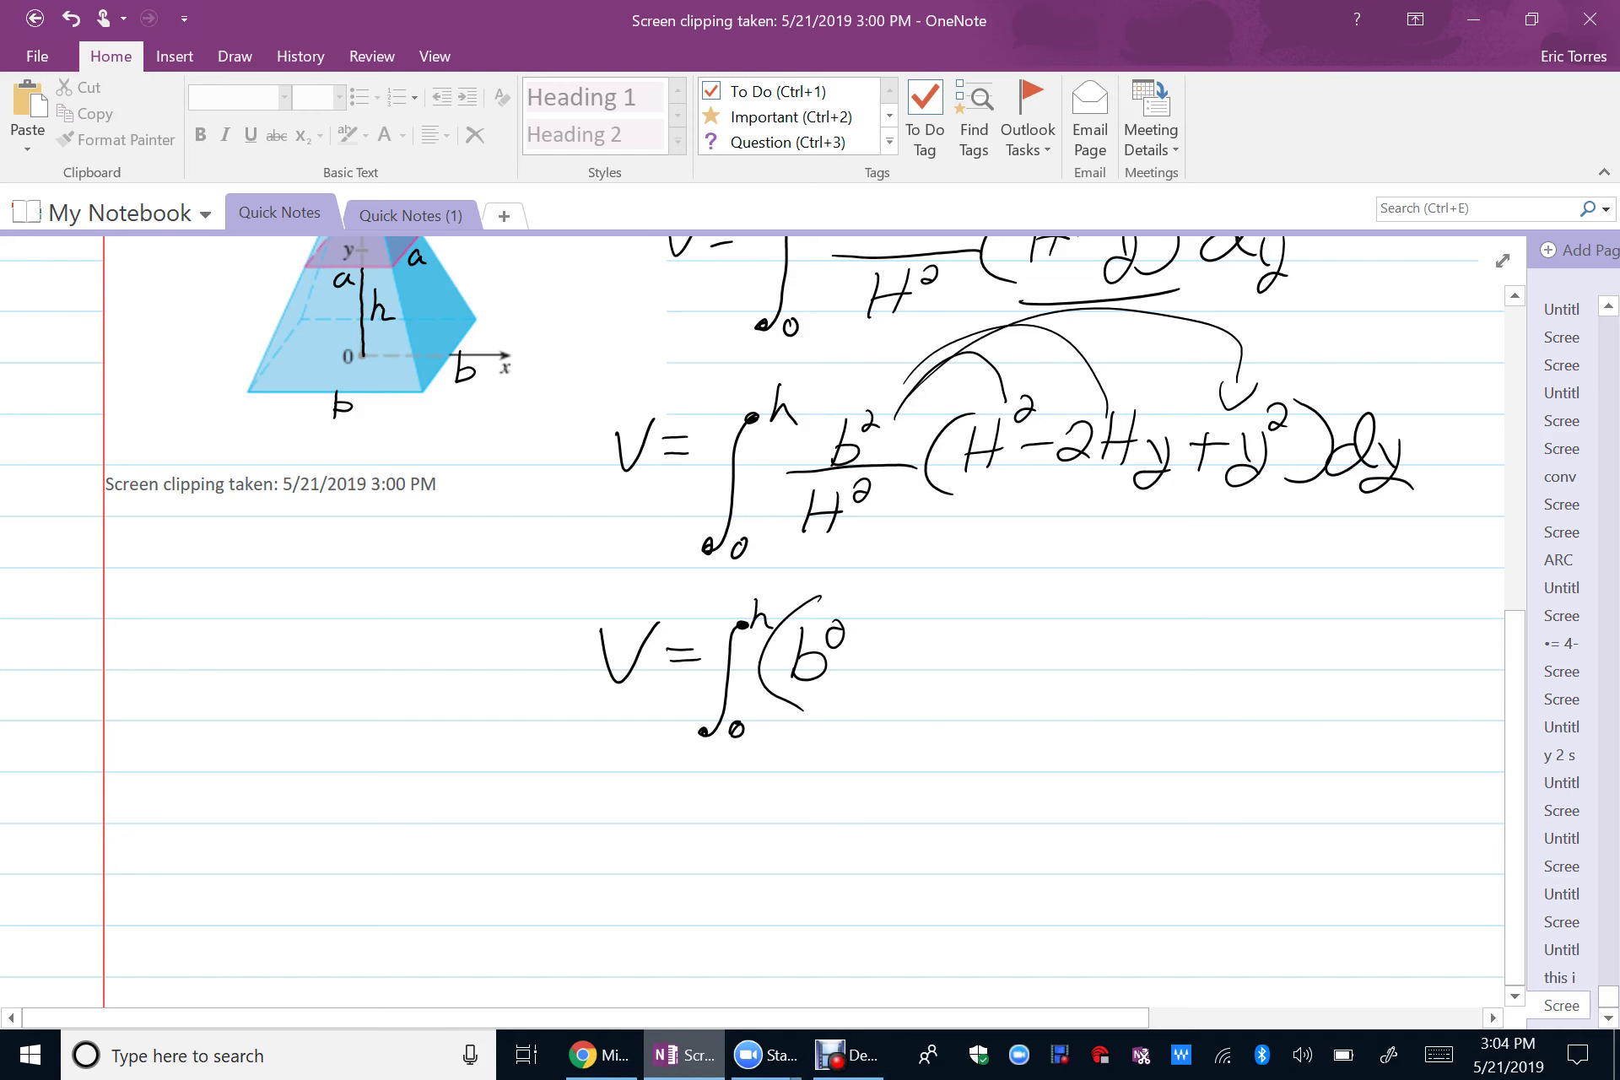
pyautogui.moveTo(862, 658)
pyautogui.mouseDown()
pyautogui.moveTo(994, 665)
pyautogui.moveTo(962, 671)
pyautogui.moveTo(1017, 642)
pyautogui.moveTo(1040, 667)
pyautogui.mouseUp()
pyautogui.moveTo(915, 682)
pyautogui.mouseDown()
pyautogui.moveTo(1048, 672)
pyautogui.moveTo(962, 729)
pyautogui.mouseUp()
pyautogui.moveTo(1004, 686)
pyautogui.mouseDown()
pyautogui.moveTo(980, 732)
pyautogui.moveTo(1005, 712)
pyautogui.mouseUp()
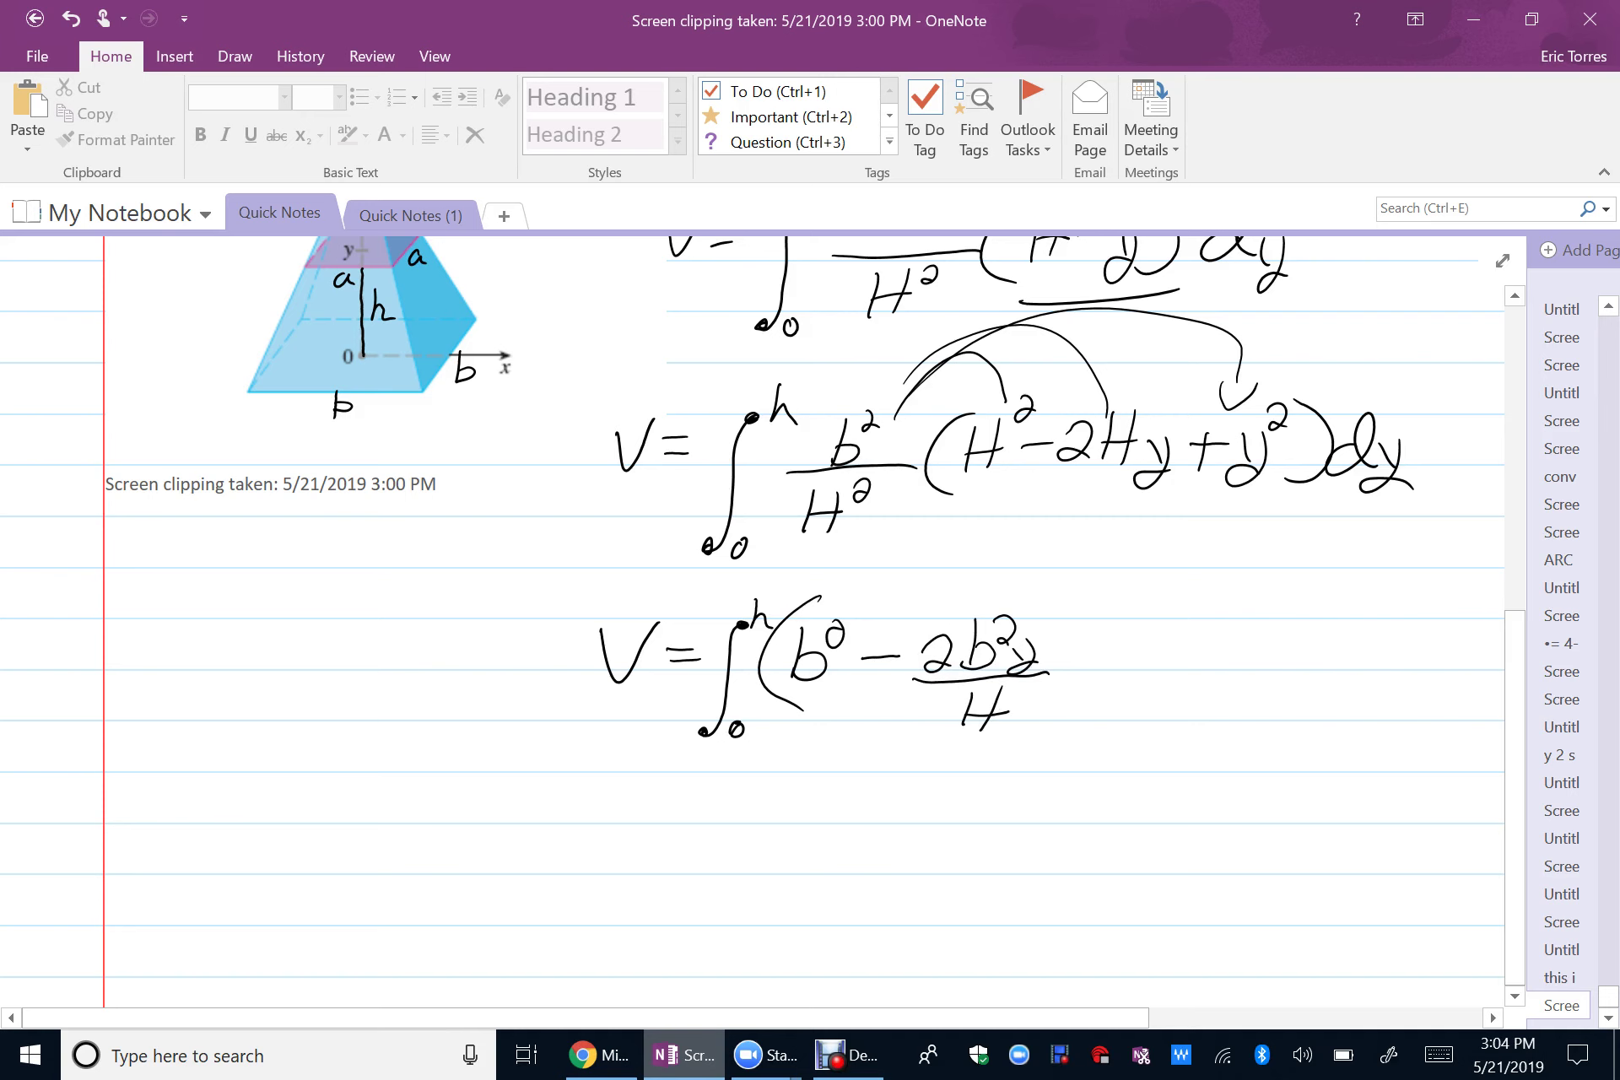
pyautogui.hscroll(3, 751, 620)
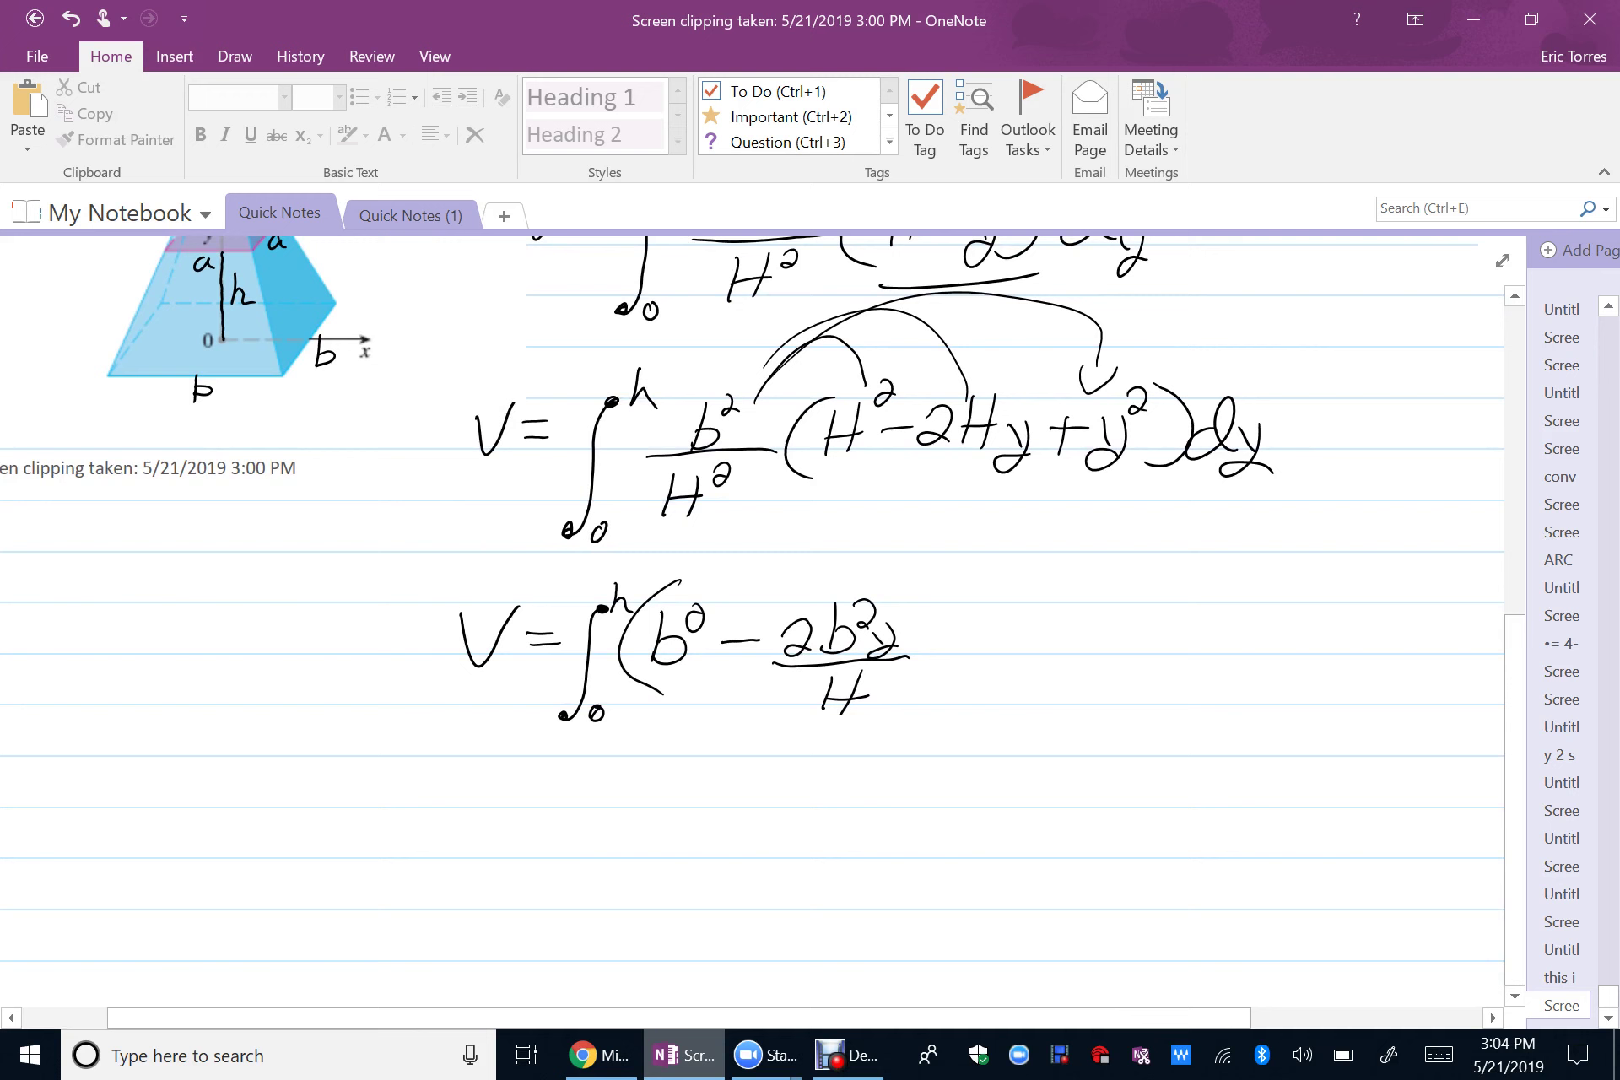
# - Finish the fourth line with + b²y²/H² ) dy and square the first b
pyautogui.moveTo(947, 642)
pyautogui.mouseDown()
pyautogui.moveTo(985, 642)
pyautogui.moveTo(961, 656)
pyautogui.mouseUp()
pyautogui.moveTo(1038, 599); pyautogui.dragTo(1029, 638)
pyautogui.moveTo(1029, 627)
pyautogui.mouseDown()
pyautogui.moveTo(1046, 624)
pyautogui.moveTo(1032, 641)
pyautogui.mouseUp()
pyautogui.moveTo(1061, 597); pyautogui.dragTo(1079, 616)
pyautogui.moveTo(1075, 622); pyautogui.dragTo(1072, 662)
pyautogui.moveTo(1116, 580); pyautogui.dragTo(1138, 600)
pyautogui.moveTo(999, 662)
pyautogui.mouseDown()
pyautogui.moveTo(1142, 650)
pyautogui.moveTo(1046, 718)
pyautogui.moveTo(1079, 716)
pyautogui.mouseUp()
pyautogui.moveTo(1041, 701); pyautogui.dragTo(1121, 688)
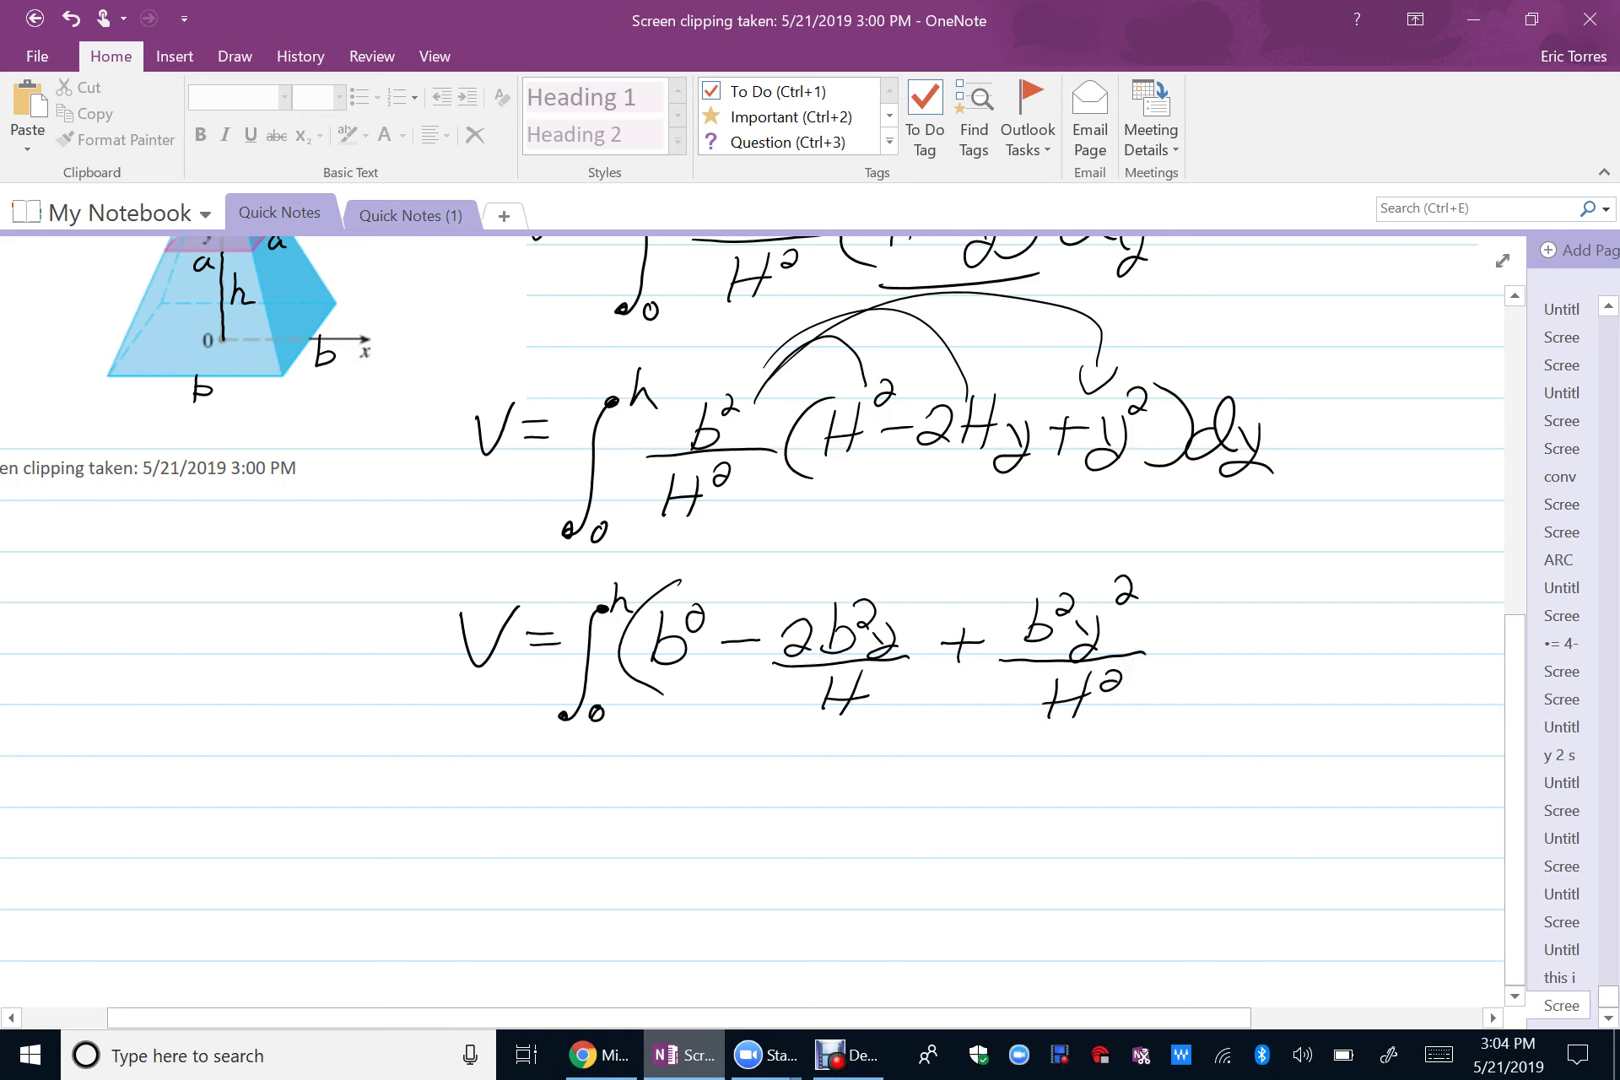
pyautogui.moveTo(1144, 588); pyautogui.dragTo(1134, 701)
pyautogui.moveTo(1232, 641); pyautogui.dragTo(1266, 688)
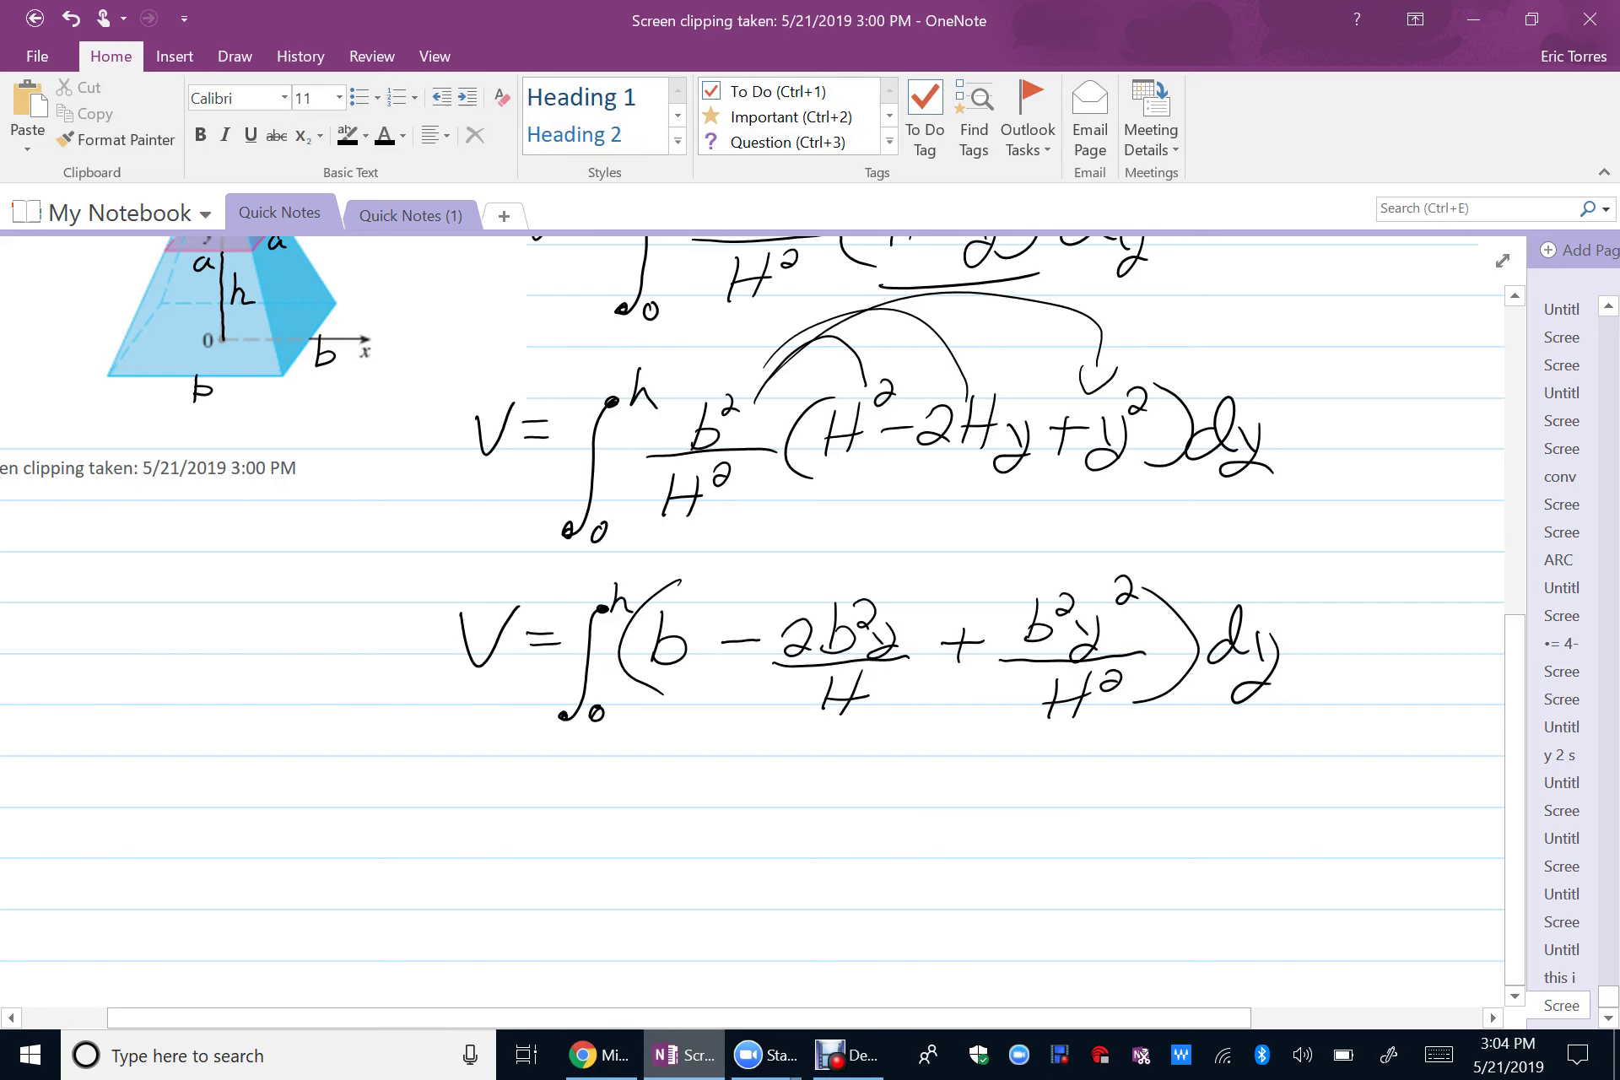
pyautogui.moveTo(685, 611); pyautogui.dragTo(707, 629)
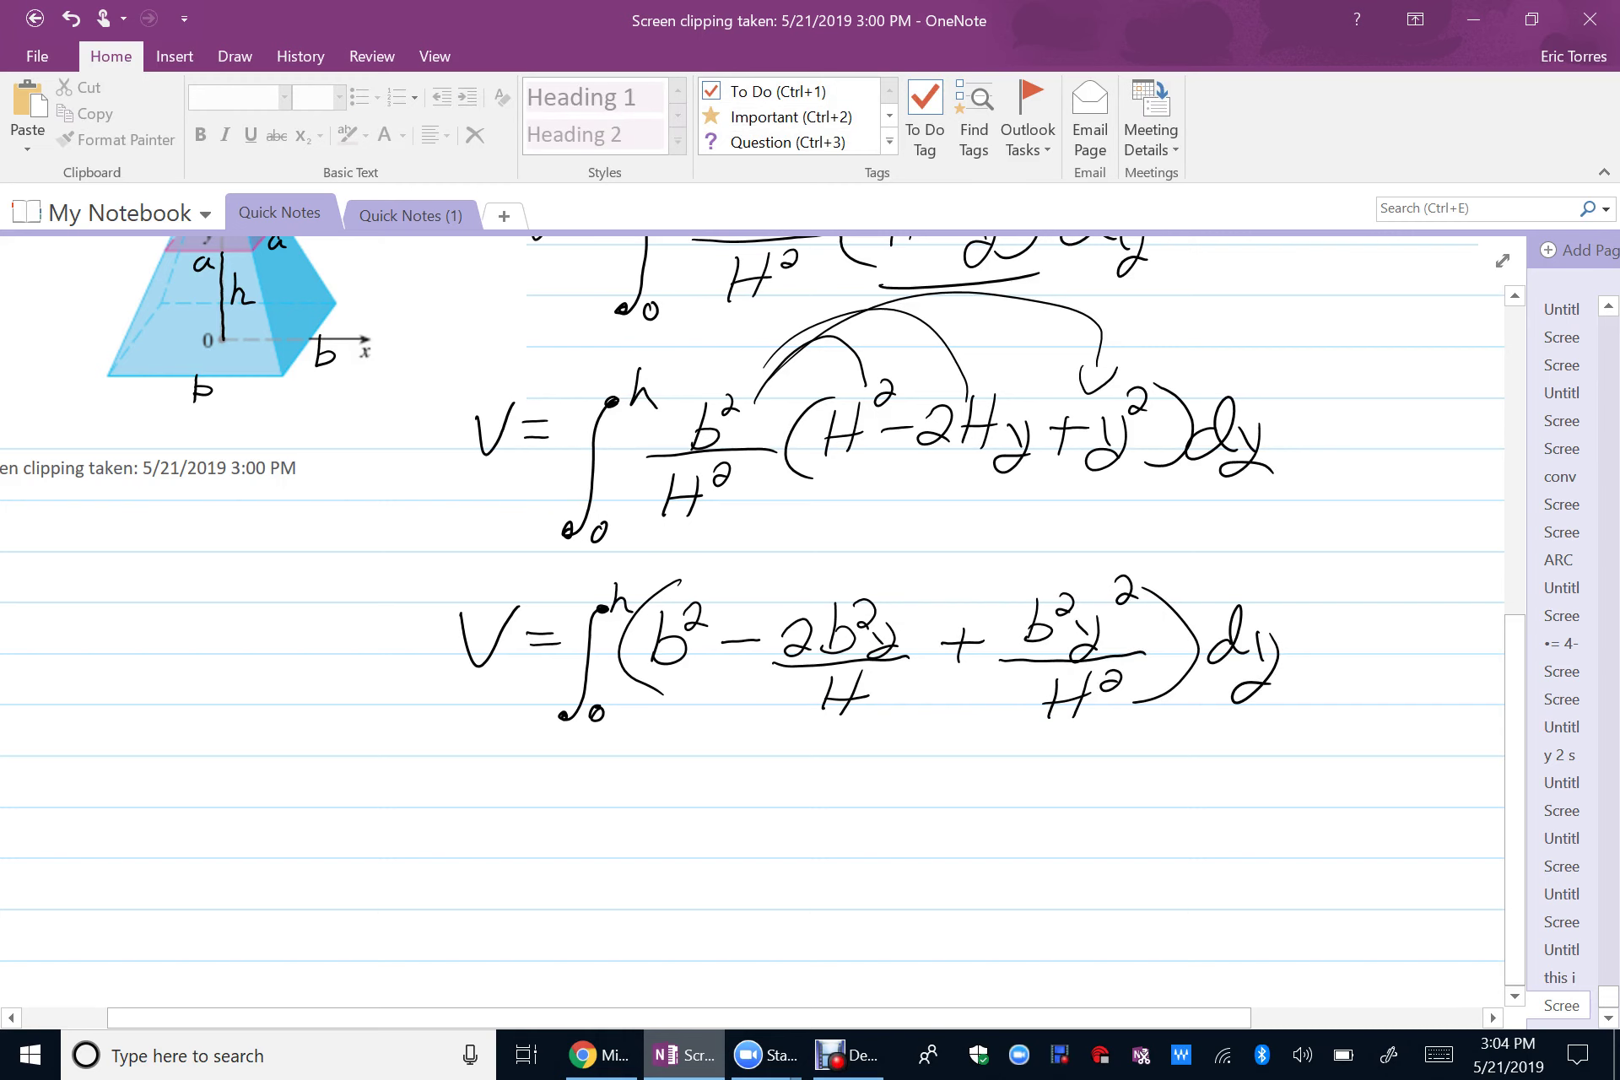
# - Sketch a triangle right of the equations, remove its right side and base, and redraw the right side
pyautogui.scroll(2, 751, 608)
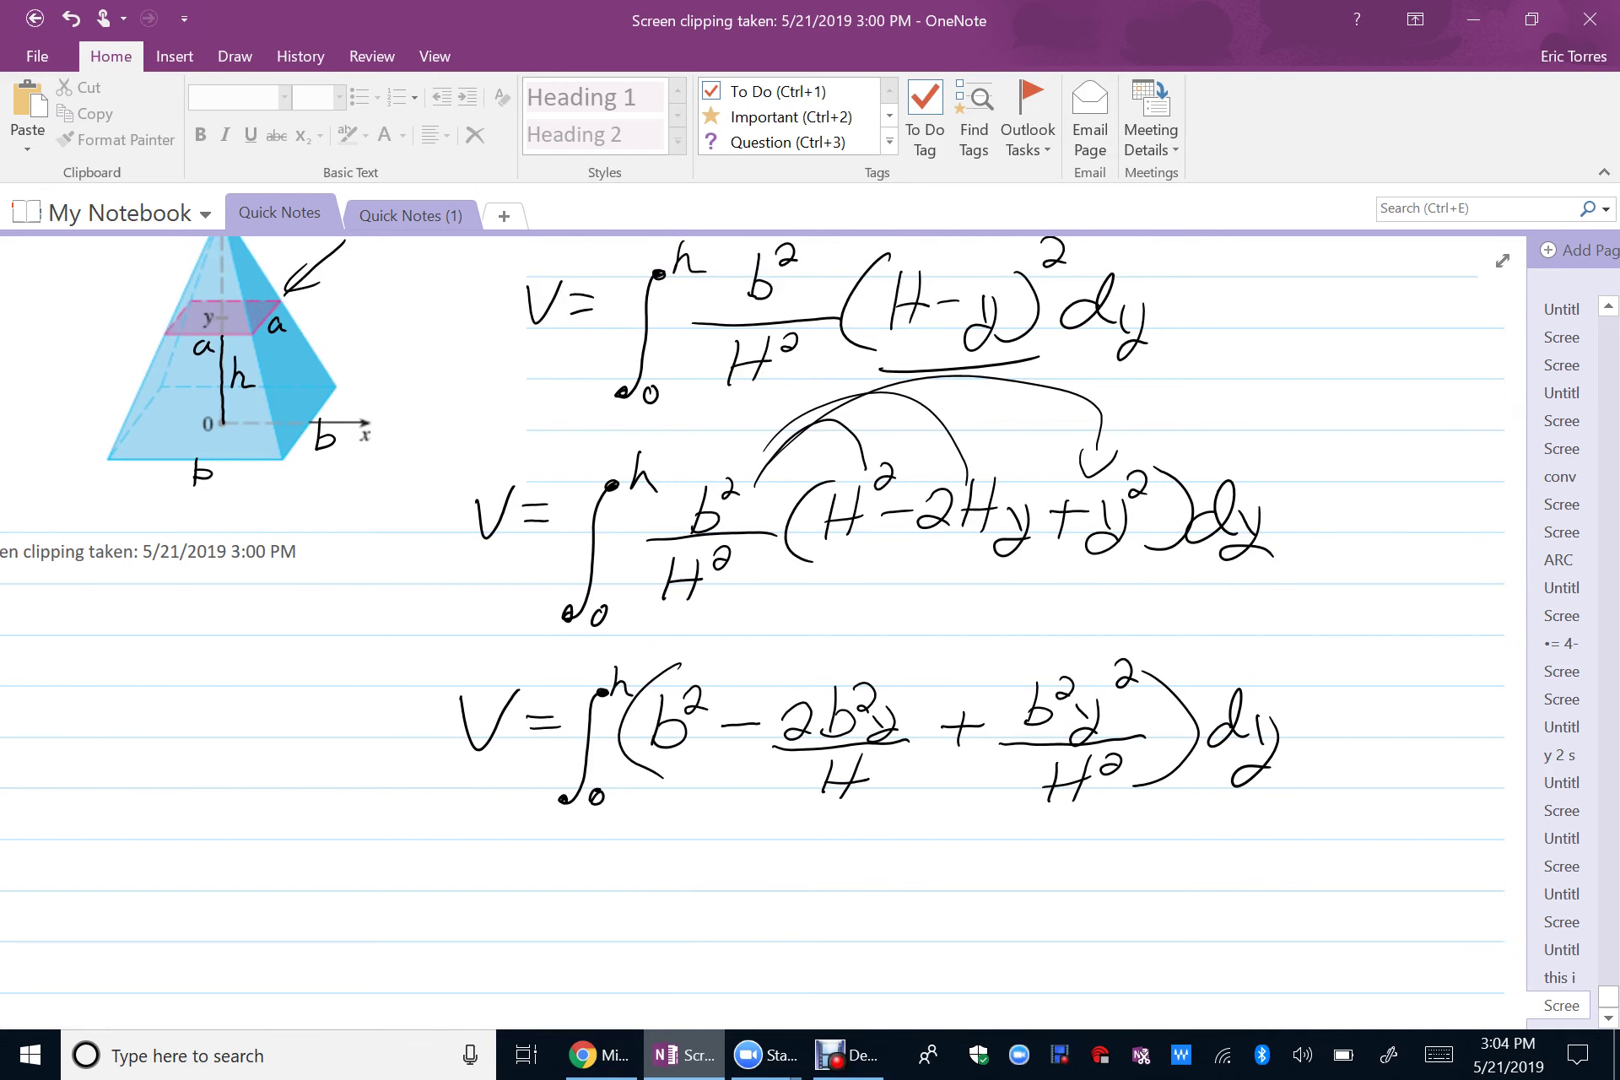
pyautogui.hscroll(10, 753, 616)
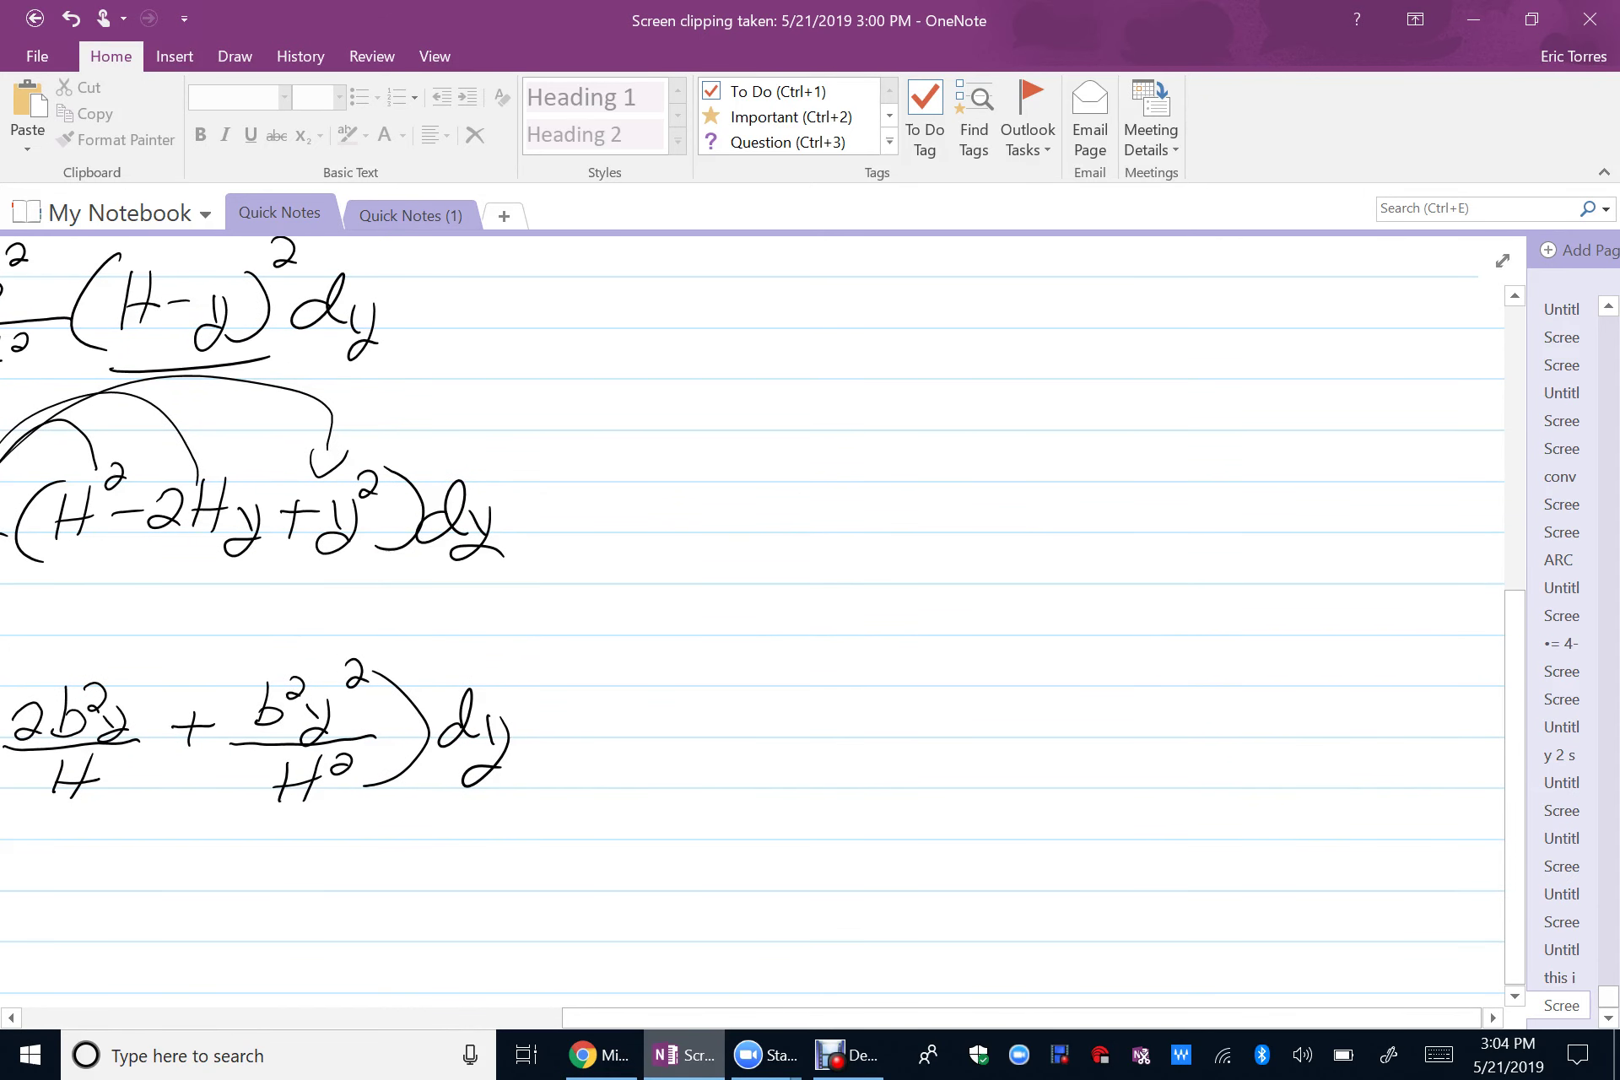
pyautogui.moveTo(1021, 273); pyautogui.dragTo(775, 649)
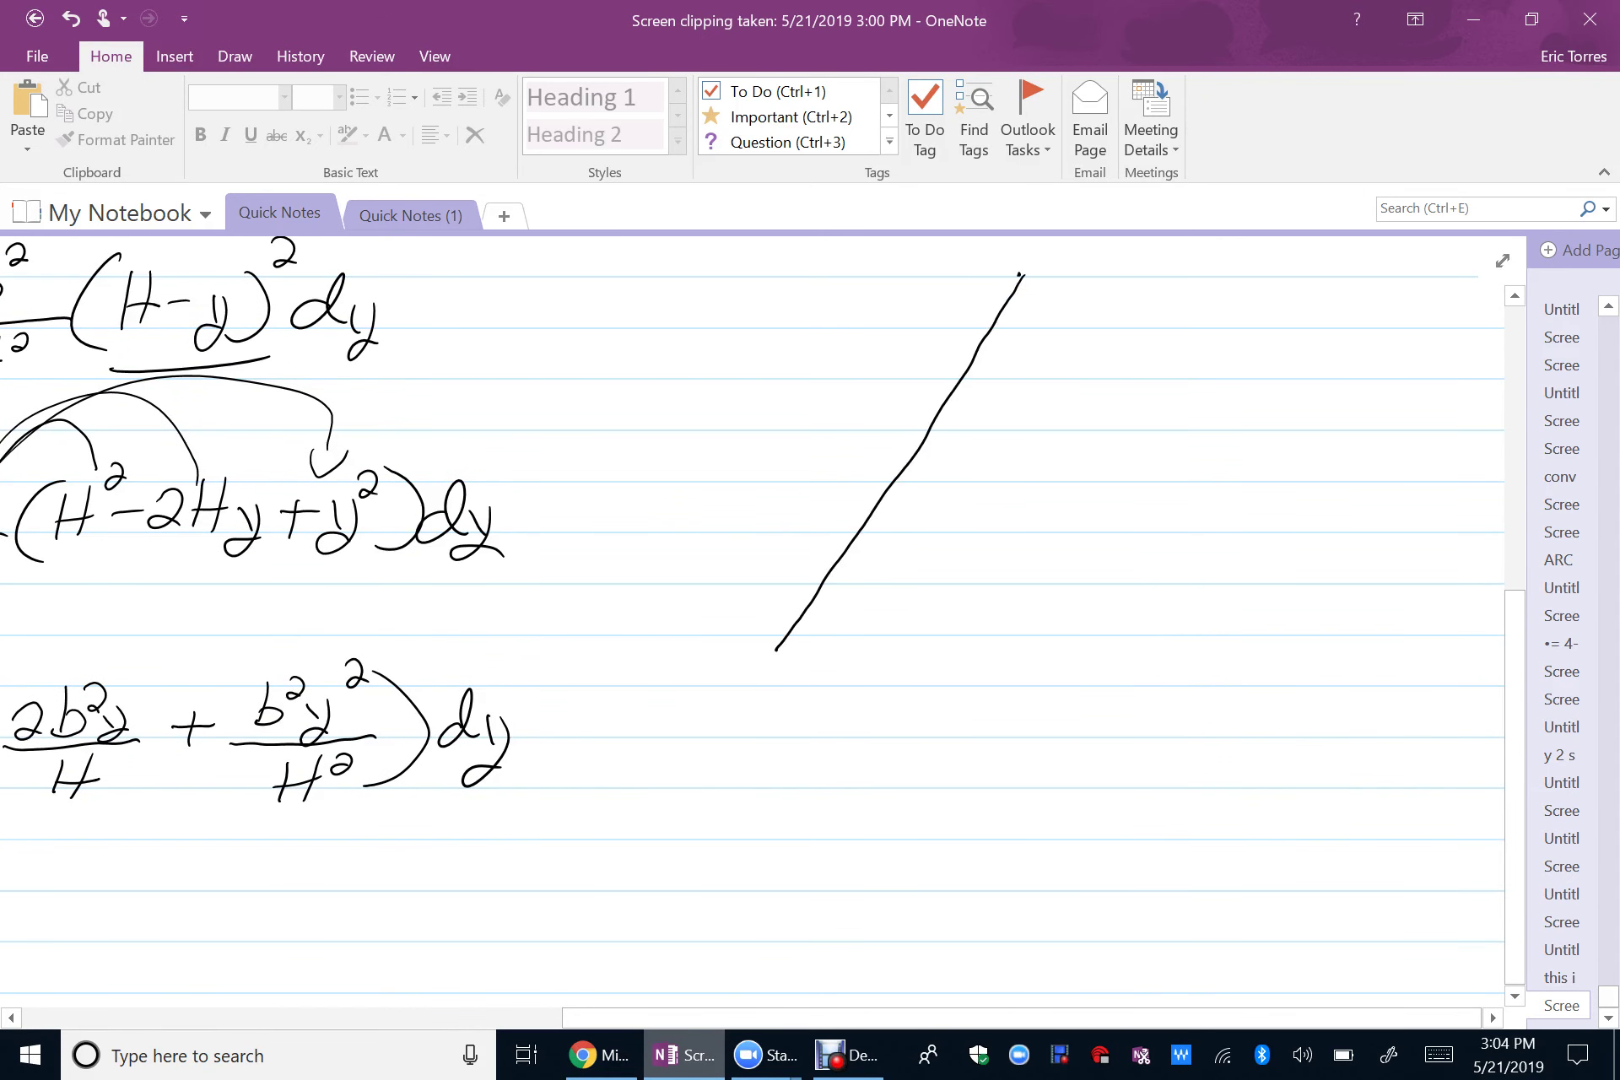
pyautogui.moveTo(1021, 275); pyautogui.dragTo(1186, 656)
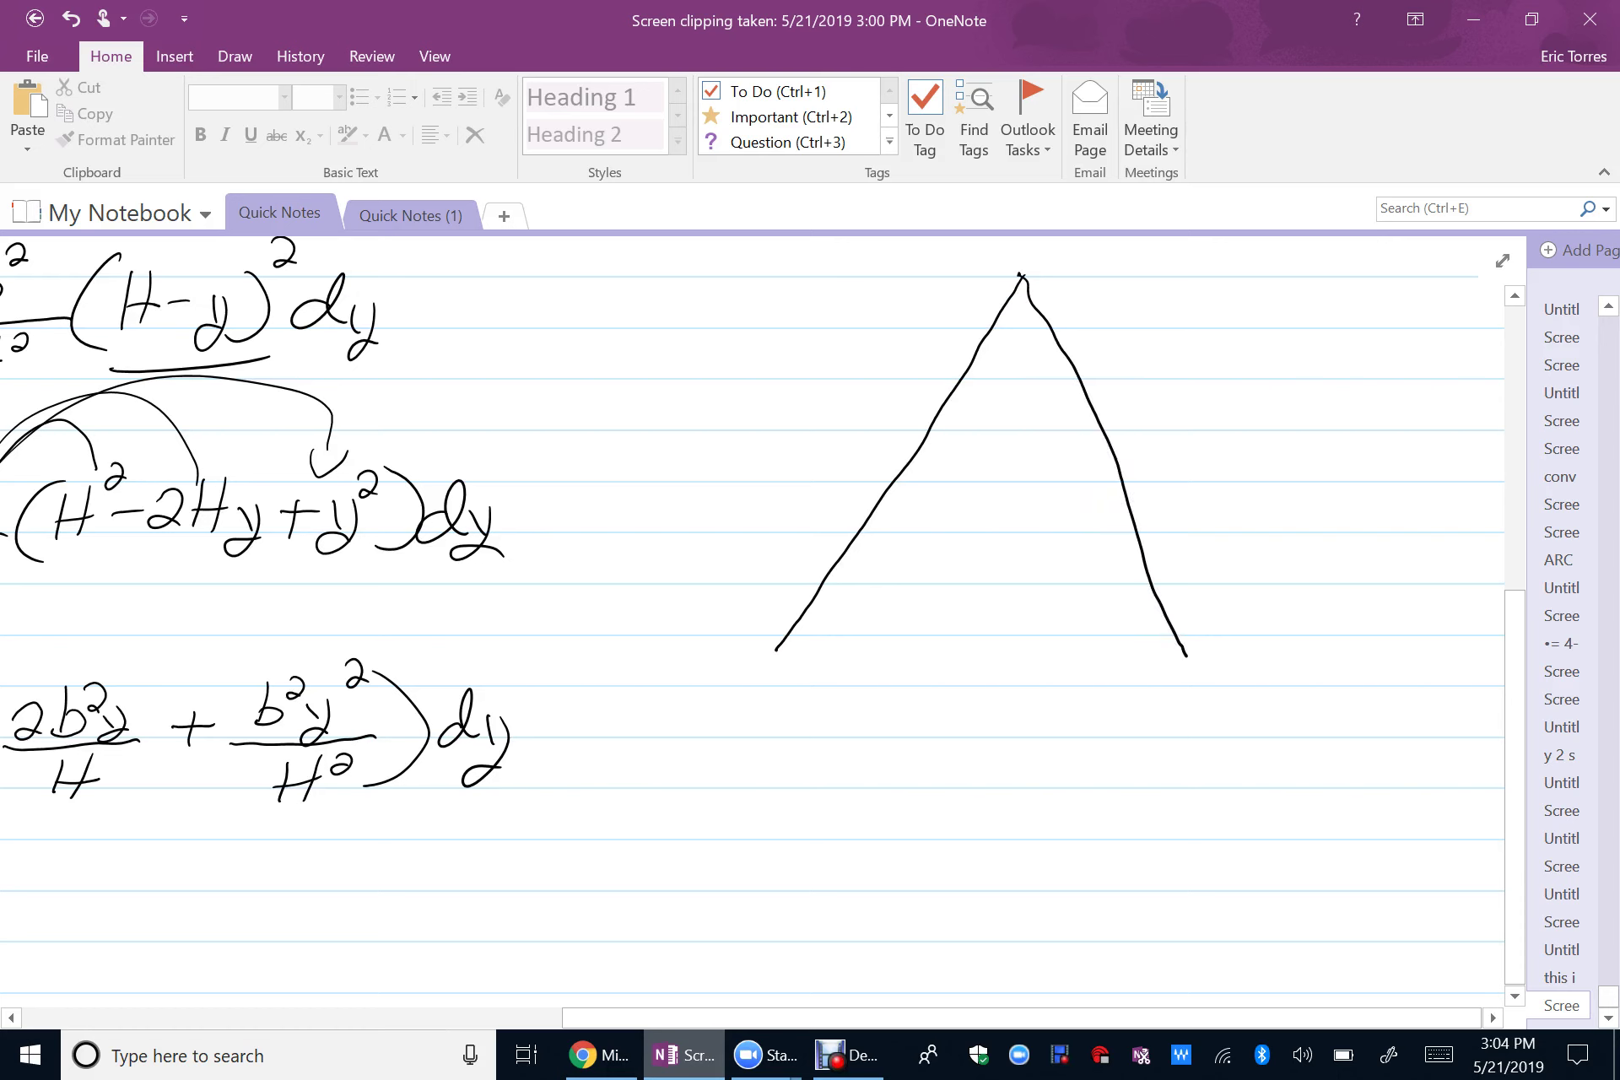
pyautogui.moveTo(775, 650); pyautogui.dragTo(1199, 657)
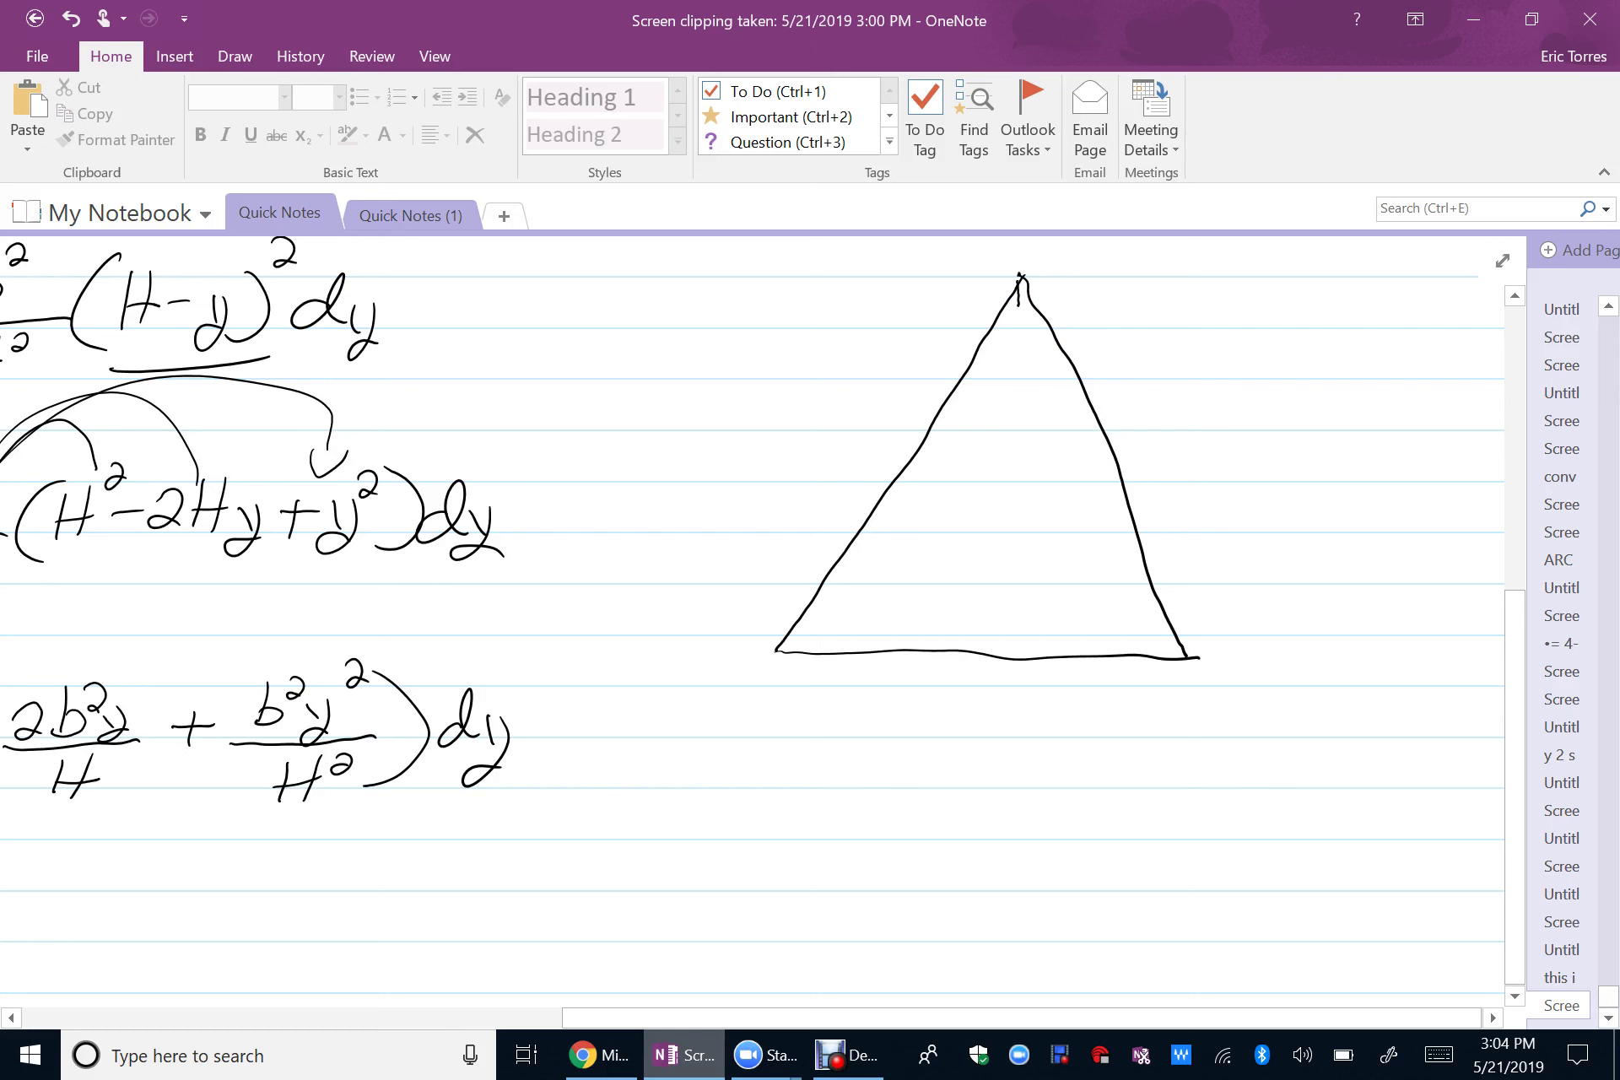
pyautogui.press('Delete')
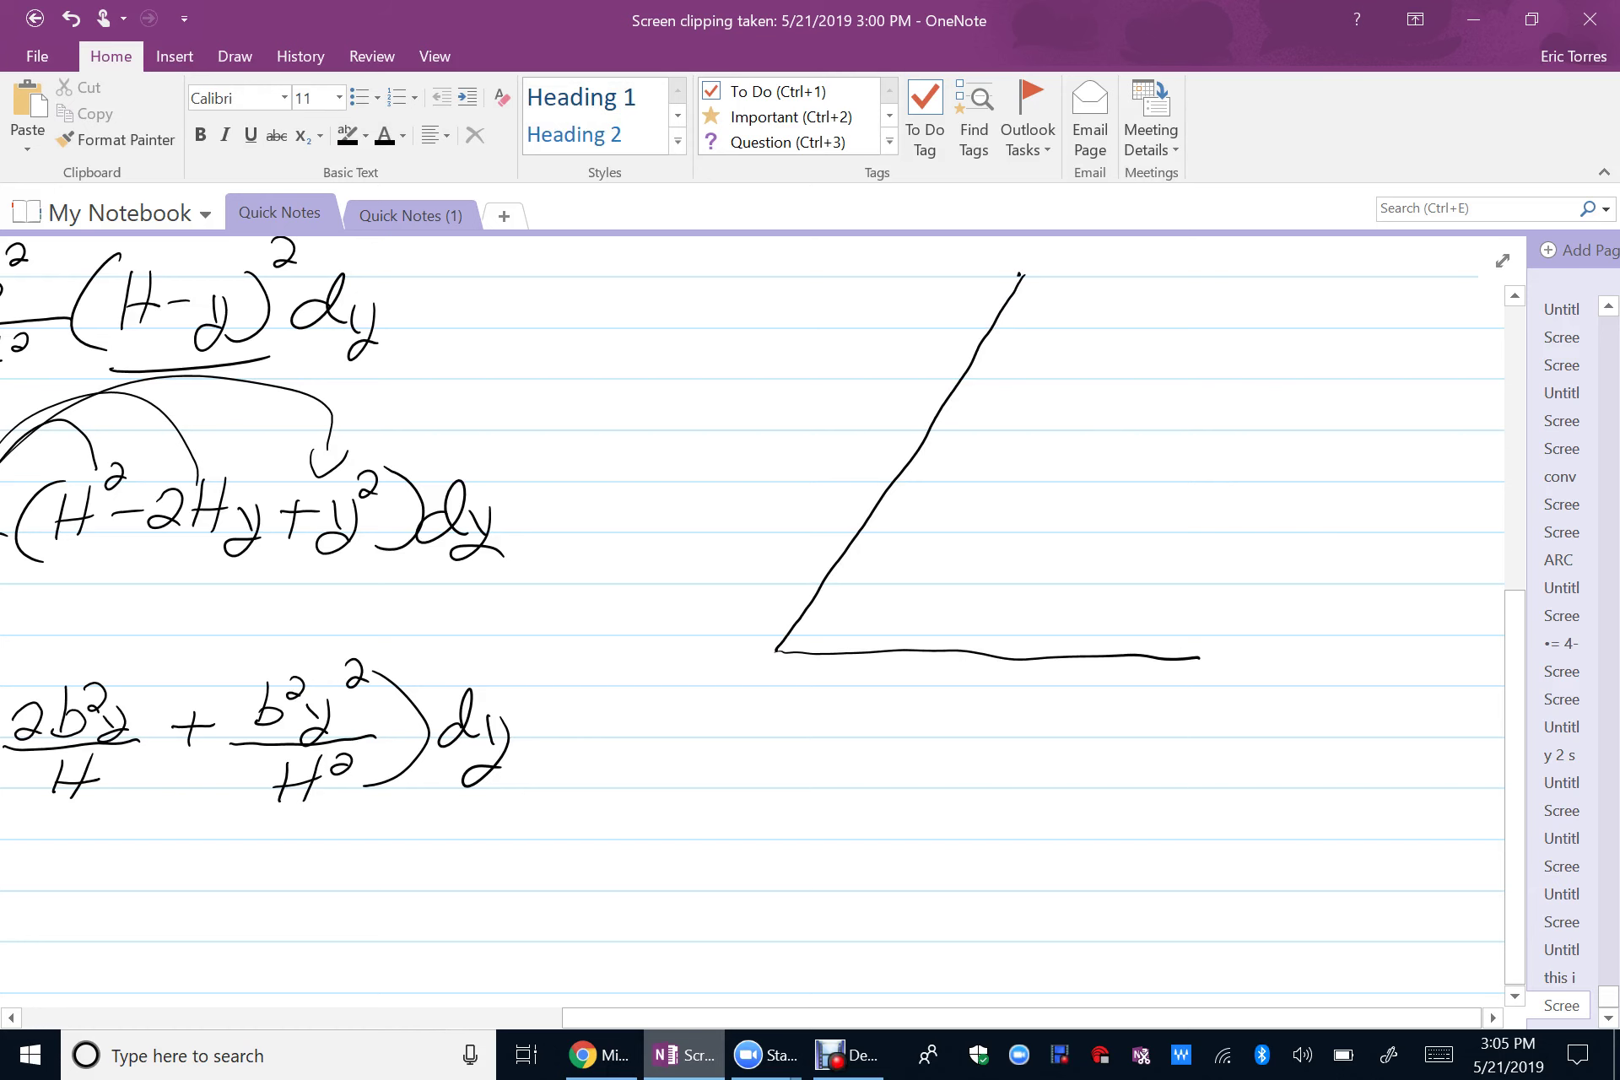
pyautogui.hotkey('ctrl', 'z')
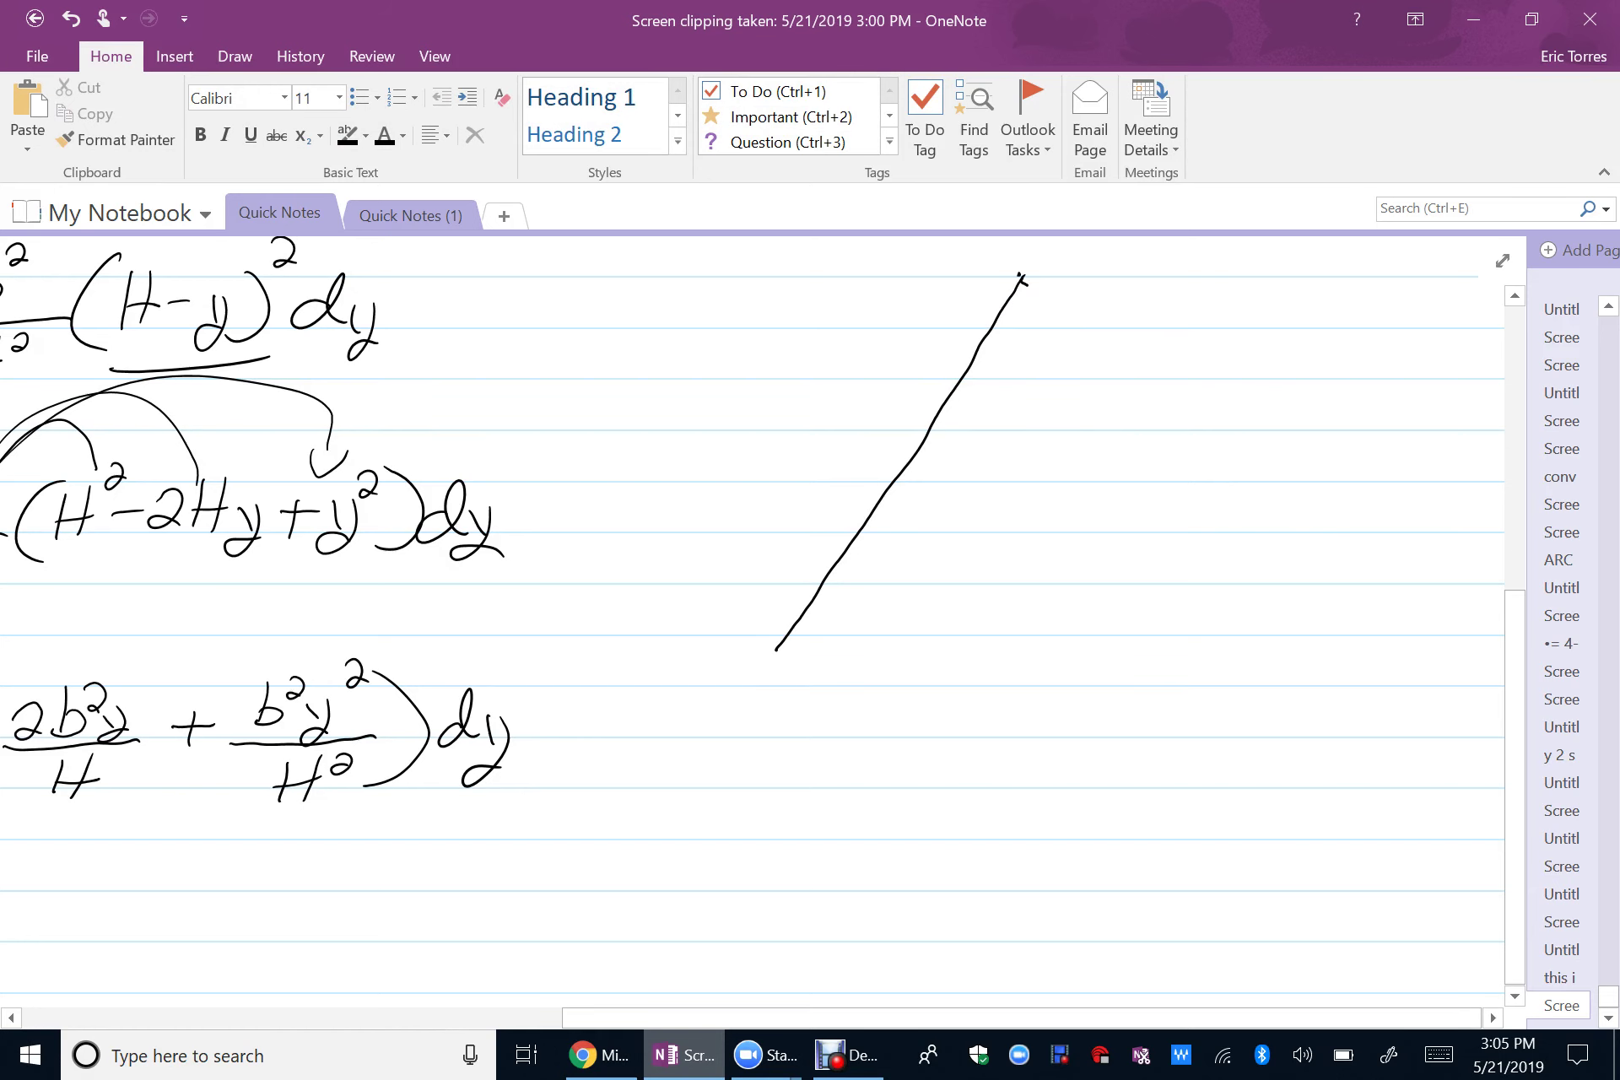
pyautogui.moveTo(1021, 279); pyautogui.dragTo(1179, 650)
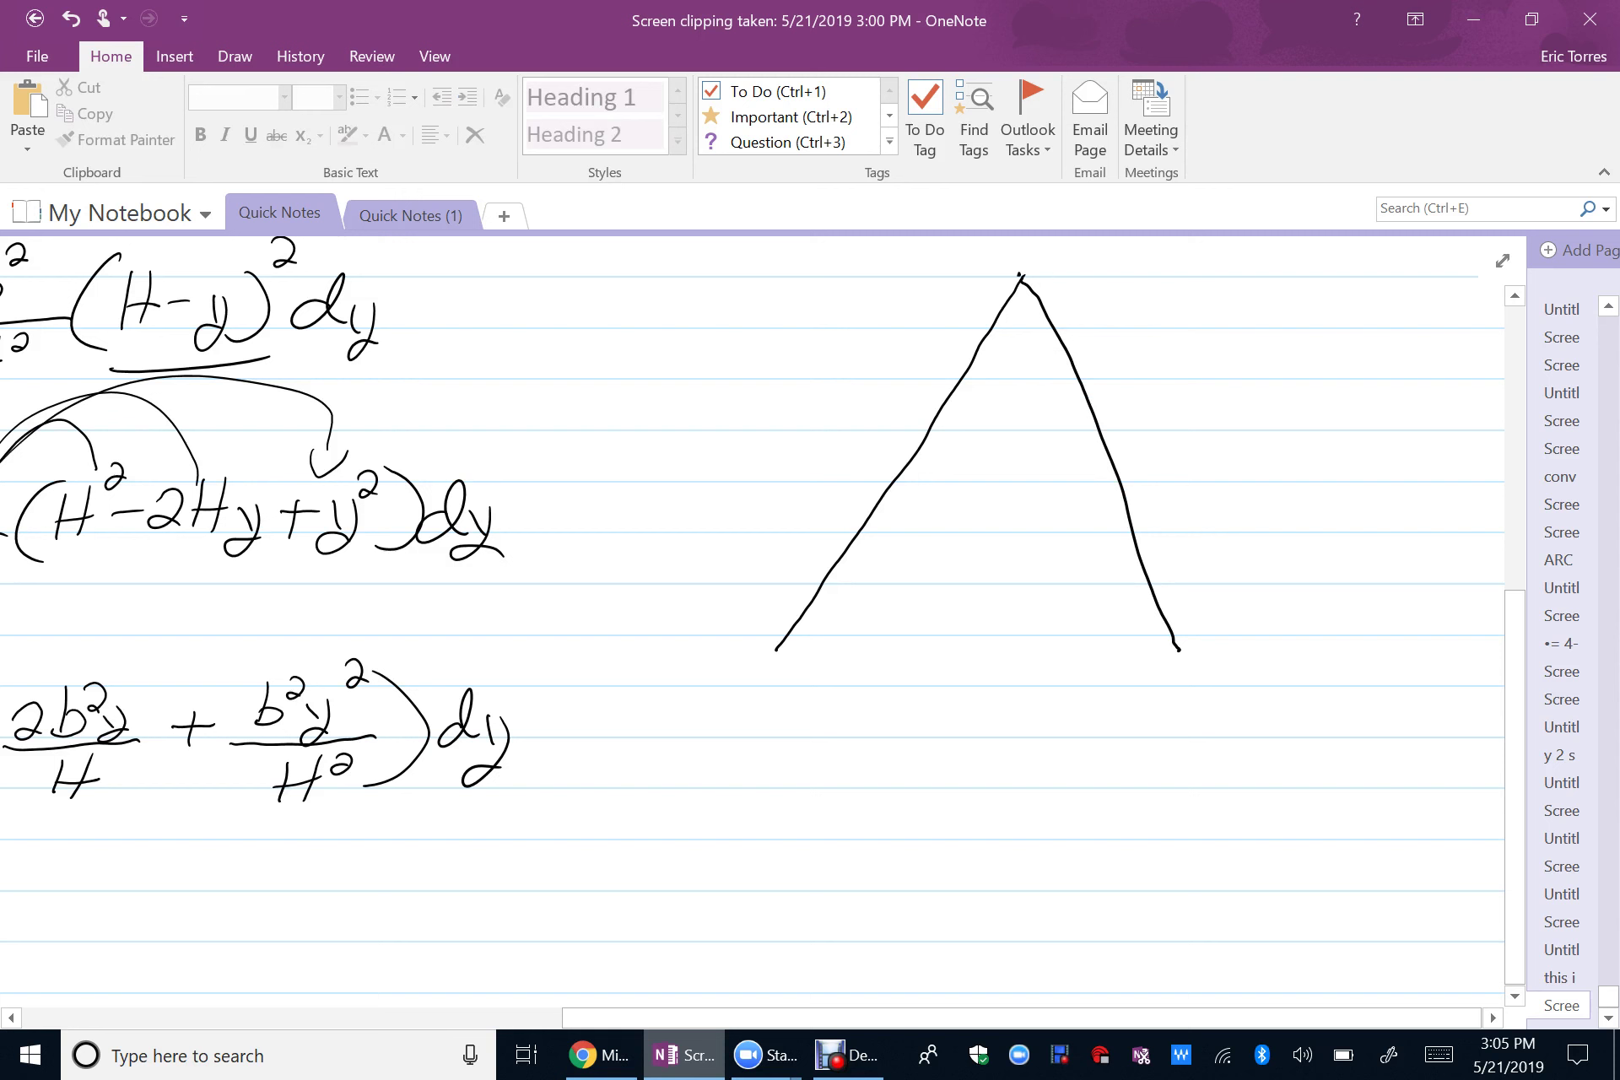
# - In green, draw the altitude labelled H and a base line under the triangle
pyautogui.click(235, 56)
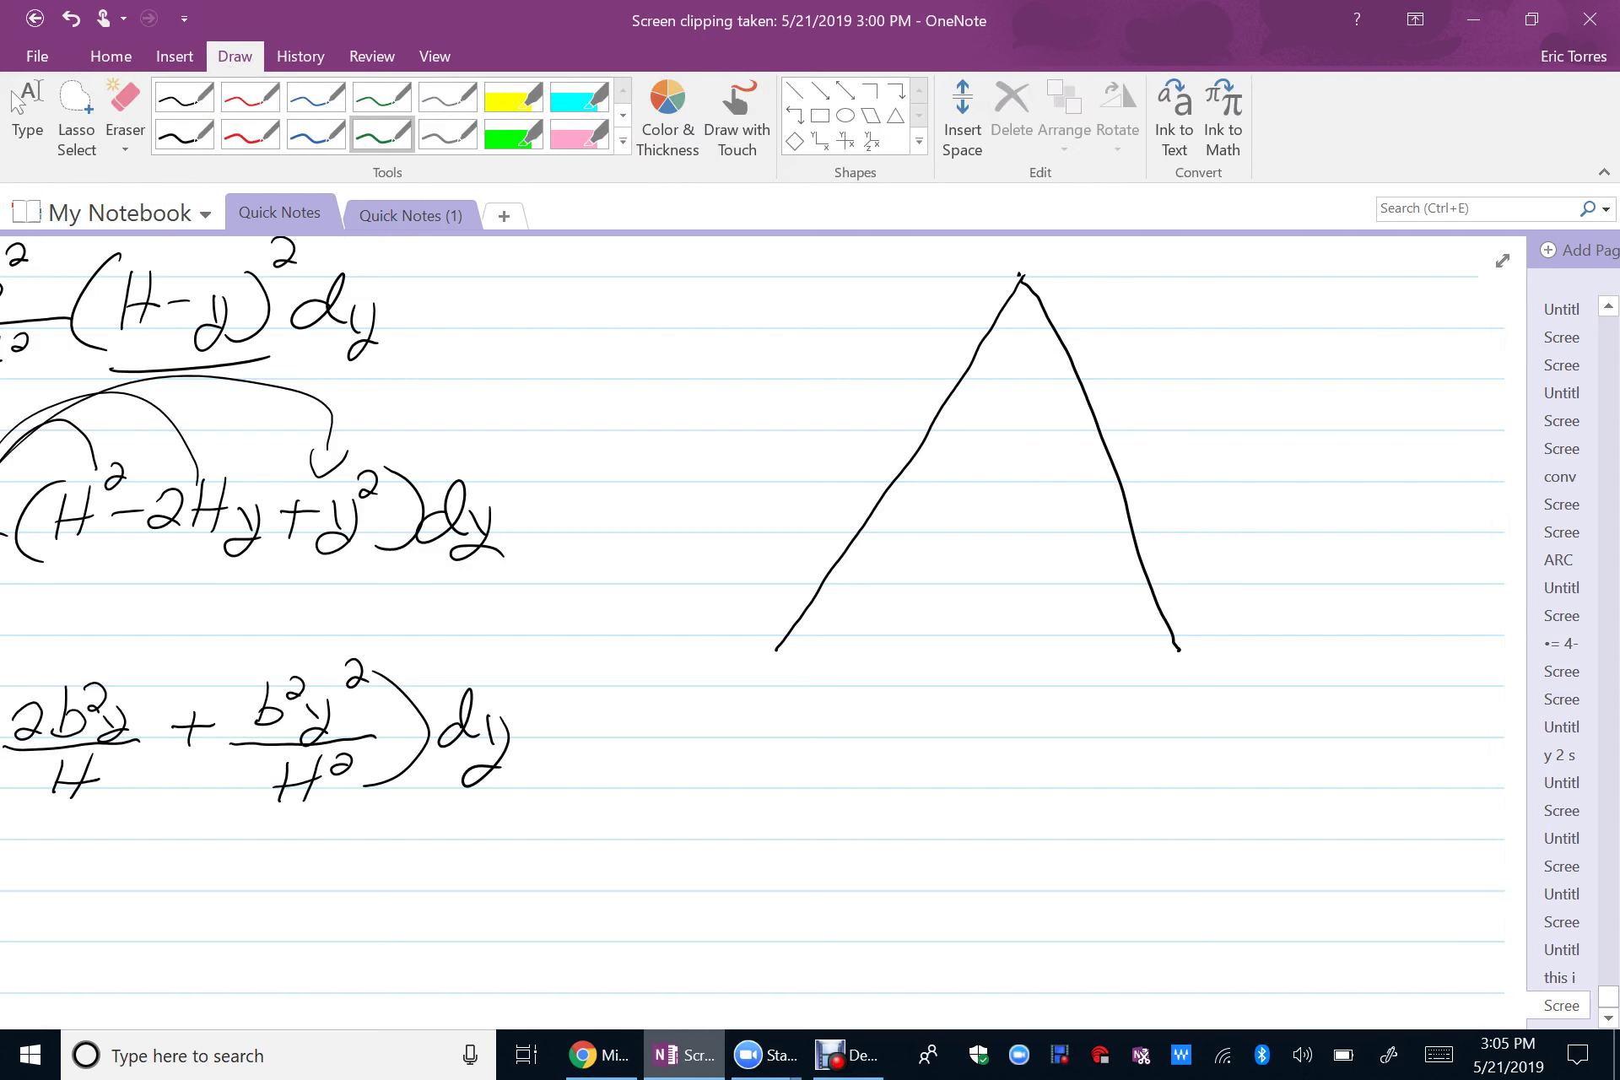
pyautogui.moveTo(1021, 280); pyautogui.dragTo(1000, 629)
pyautogui.moveTo(954, 450); pyautogui.dragTo(948, 490)
pyautogui.moveTo(968, 451)
pyautogui.mouseDown()
pyautogui.moveTo(963, 488)
pyautogui.moveTo(982, 466)
pyautogui.mouseUp()
pyautogui.moveTo(776, 646); pyautogui.dragTo(1206, 652)
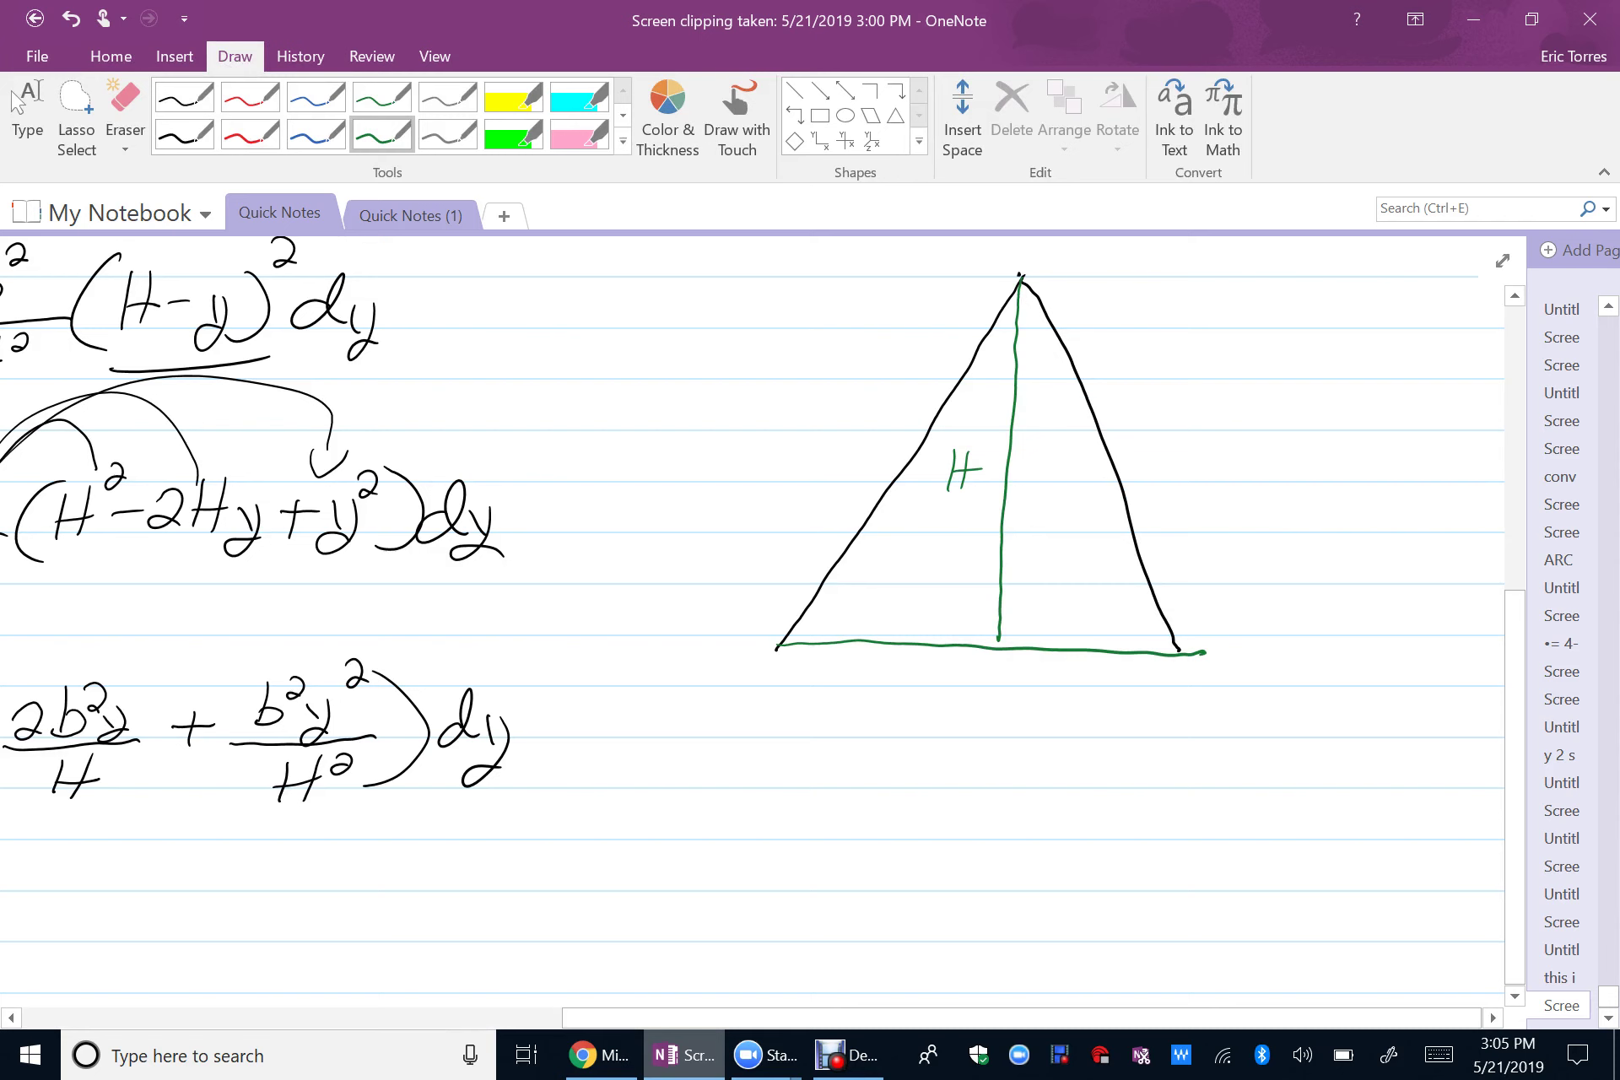
# - Add green width markers below the base for b and b/2
pyautogui.moveTo(776, 732); pyautogui.dragTo(768, 783)
pyautogui.moveTo(1213, 727); pyautogui.dragTo(1215, 775)
pyautogui.moveTo(1019, 751)
pyautogui.mouseDown()
pyautogui.moveTo(1034, 770)
pyautogui.moveTo(1004, 786)
pyautogui.mouseUp()
pyautogui.moveTo(848, 760); pyautogui.dragTo(975, 769)
pyautogui.moveTo(1072, 762); pyautogui.dragTo(1176, 762)
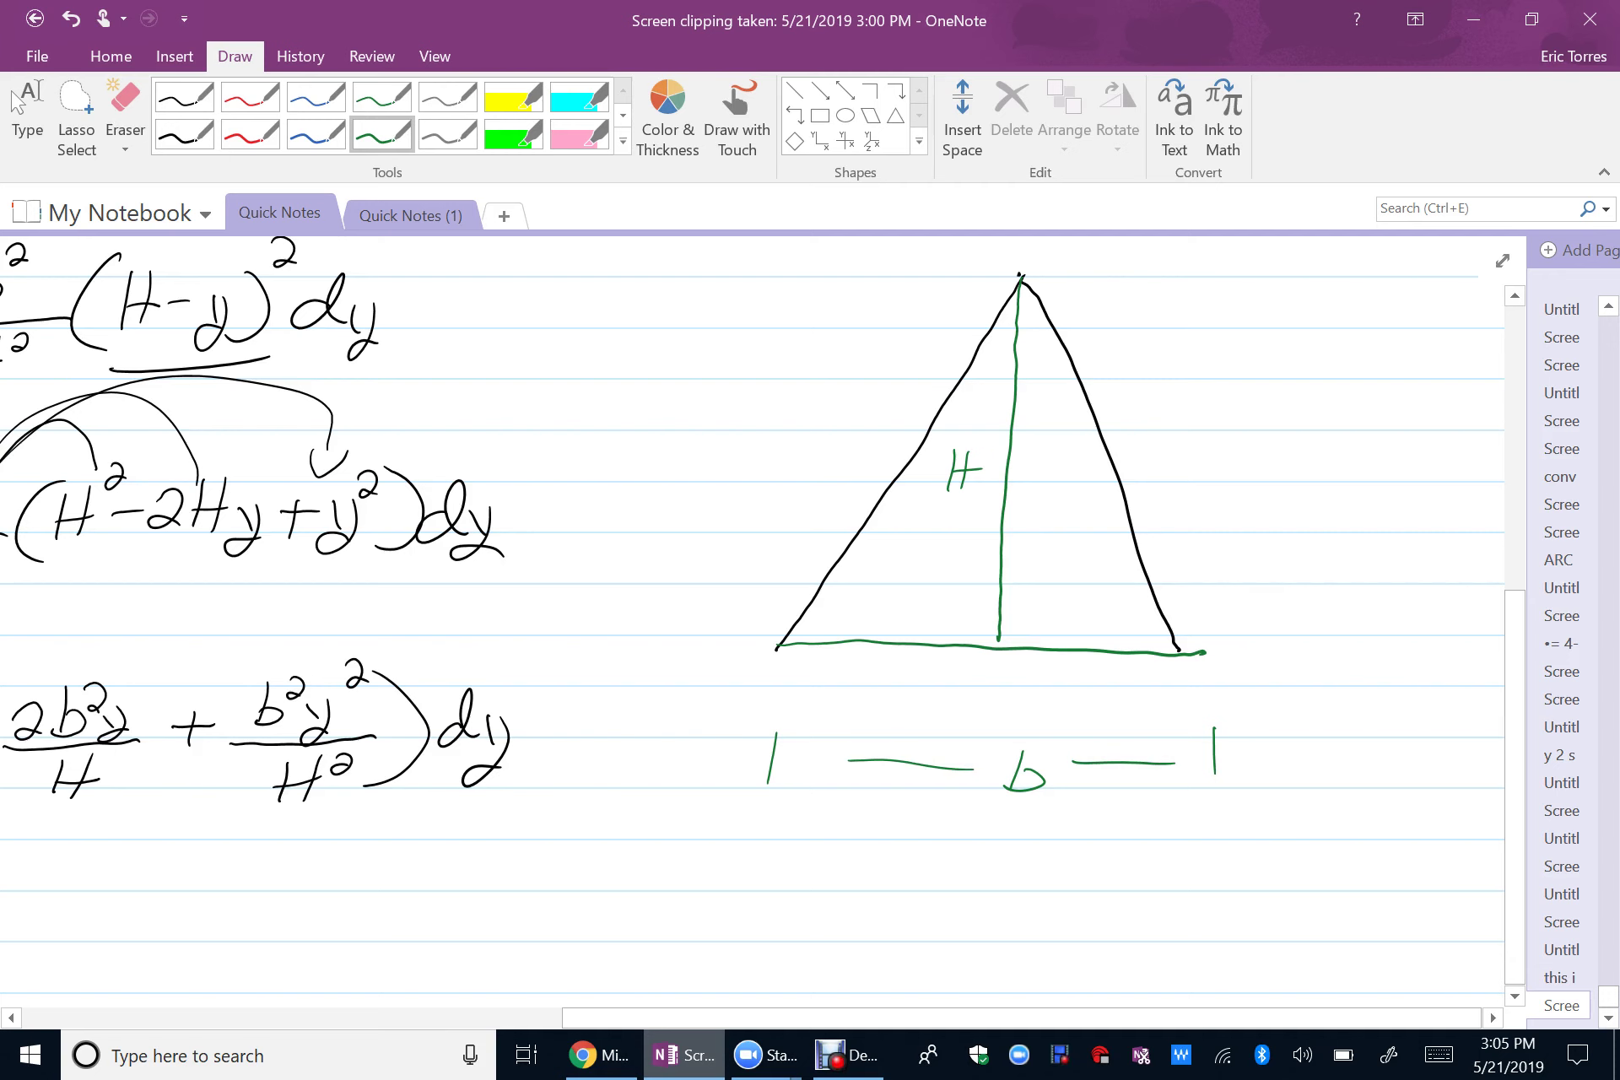
pyautogui.moveTo(1100, 668)
pyautogui.mouseDown()
pyautogui.moveTo(1092, 700)
pyautogui.moveTo(1124, 716)
pyautogui.mouseUp()
pyautogui.moveTo(1090, 671); pyautogui.dragTo(1118, 709)
pyautogui.moveTo(859, 657)
pyautogui.mouseDown()
pyautogui.moveTo(850, 688)
pyautogui.moveTo(870, 680)
pyautogui.moveTo(840, 711)
pyautogui.moveTo(884, 712)
pyautogui.mouseUp()
pyautogui.moveTo(995, 670)
pyautogui.mouseDown()
pyautogui.moveTo(991, 702)
pyautogui.moveTo(926, 685)
pyautogui.moveTo(975, 684)
pyautogui.mouseUp()
pyautogui.moveTo(794, 680)
pyautogui.mouseDown()
pyautogui.moveTo(835, 676)
pyautogui.moveTo(774, 704)
pyautogui.mouseUp()
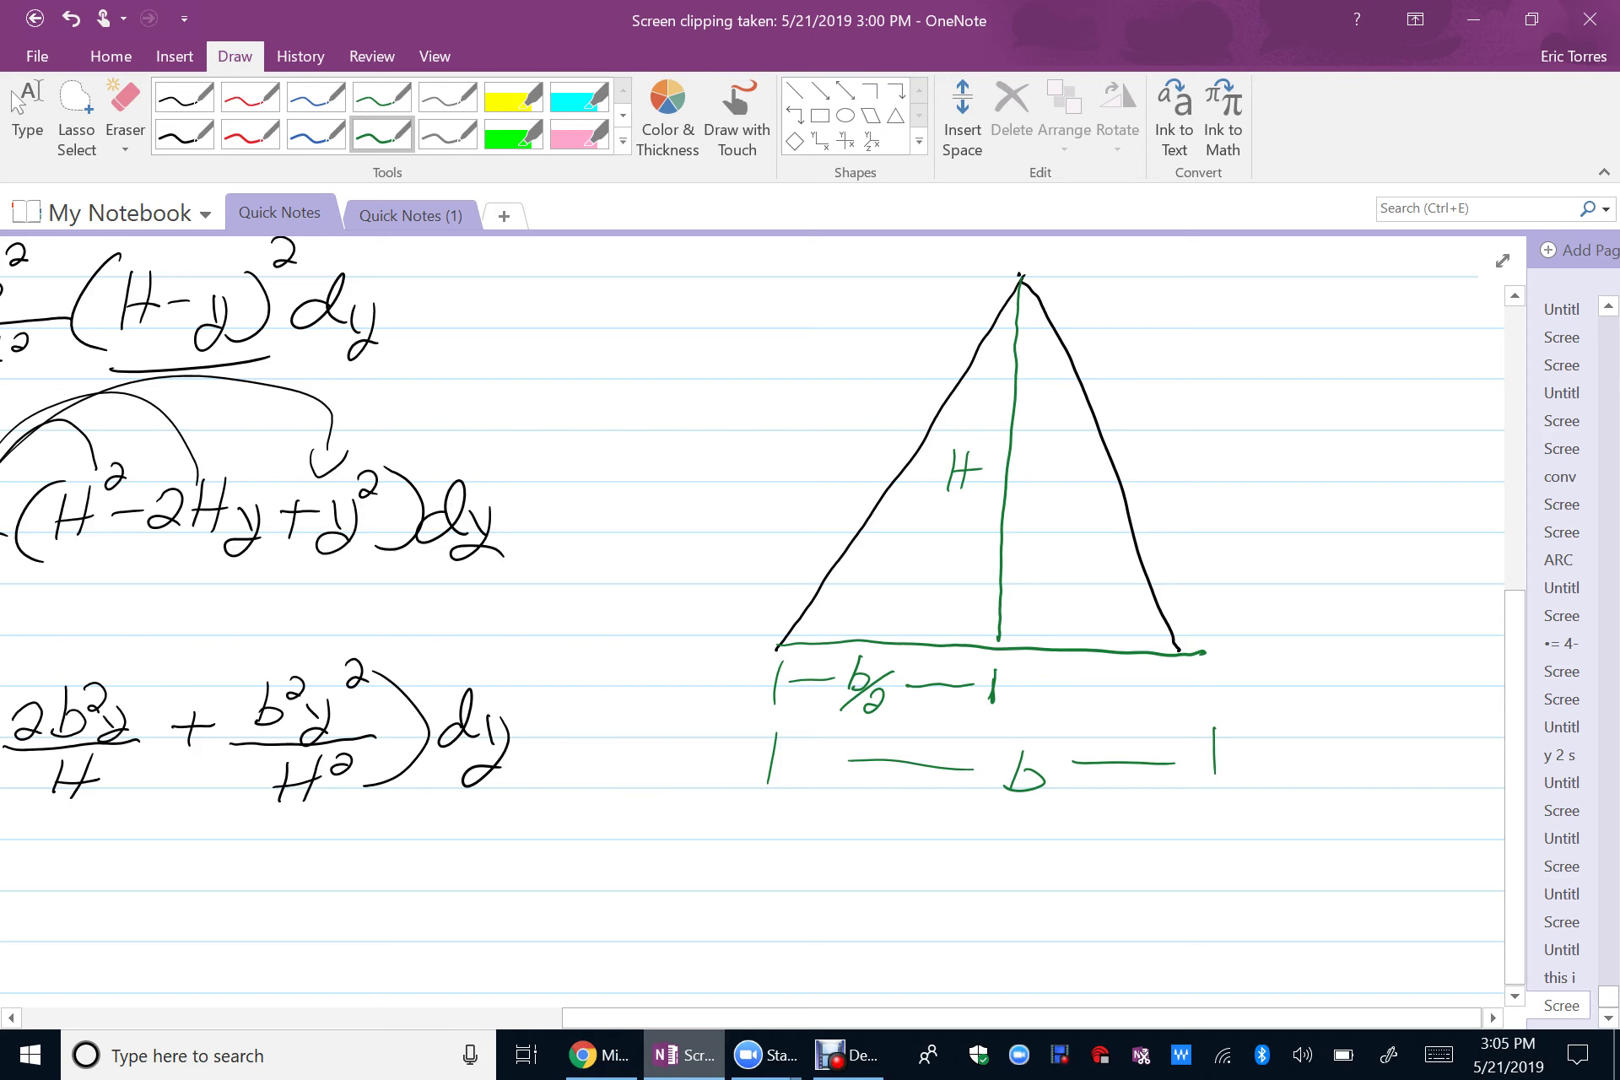
# - In red, draw a top edge labelled a and a vertical labelled h
pyautogui.click(251, 133)
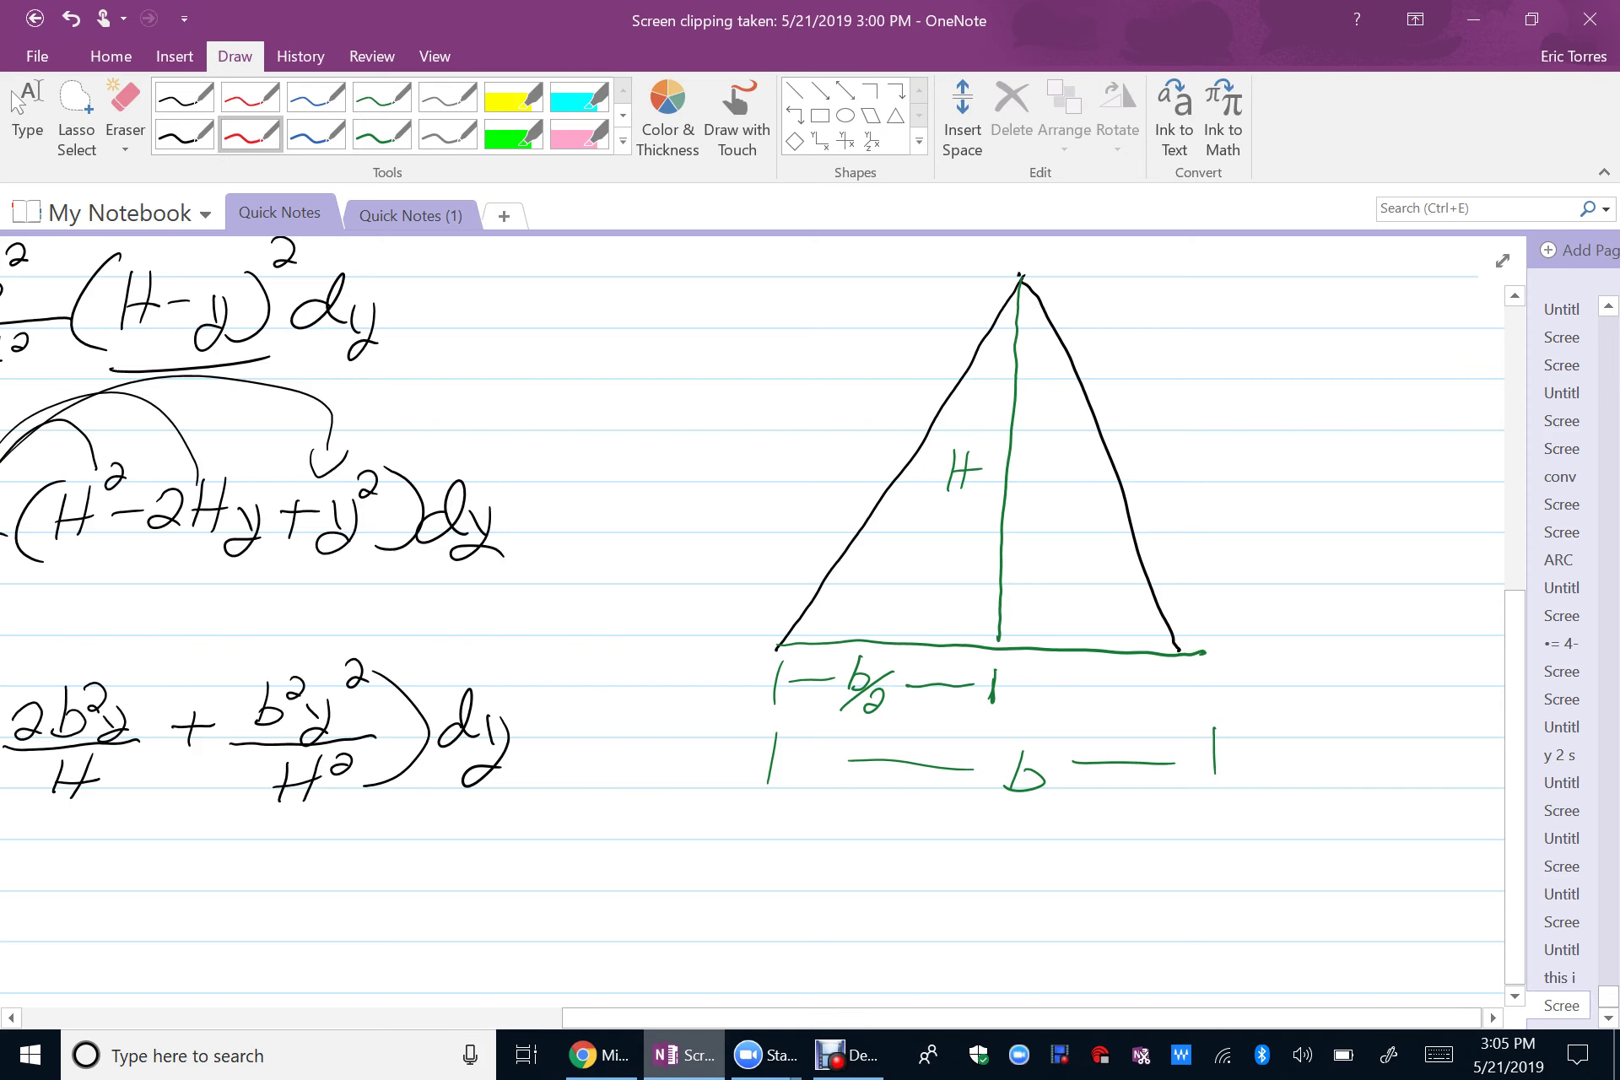
pyautogui.moveTo(931, 431); pyautogui.dragTo(1104, 433)
pyautogui.moveTo(1043, 410); pyautogui.dragTo(1054, 420)
pyautogui.moveTo(1098, 462); pyautogui.dragTo(1098, 651)
pyautogui.moveTo(1052, 513); pyautogui.dragTo(1079, 548)
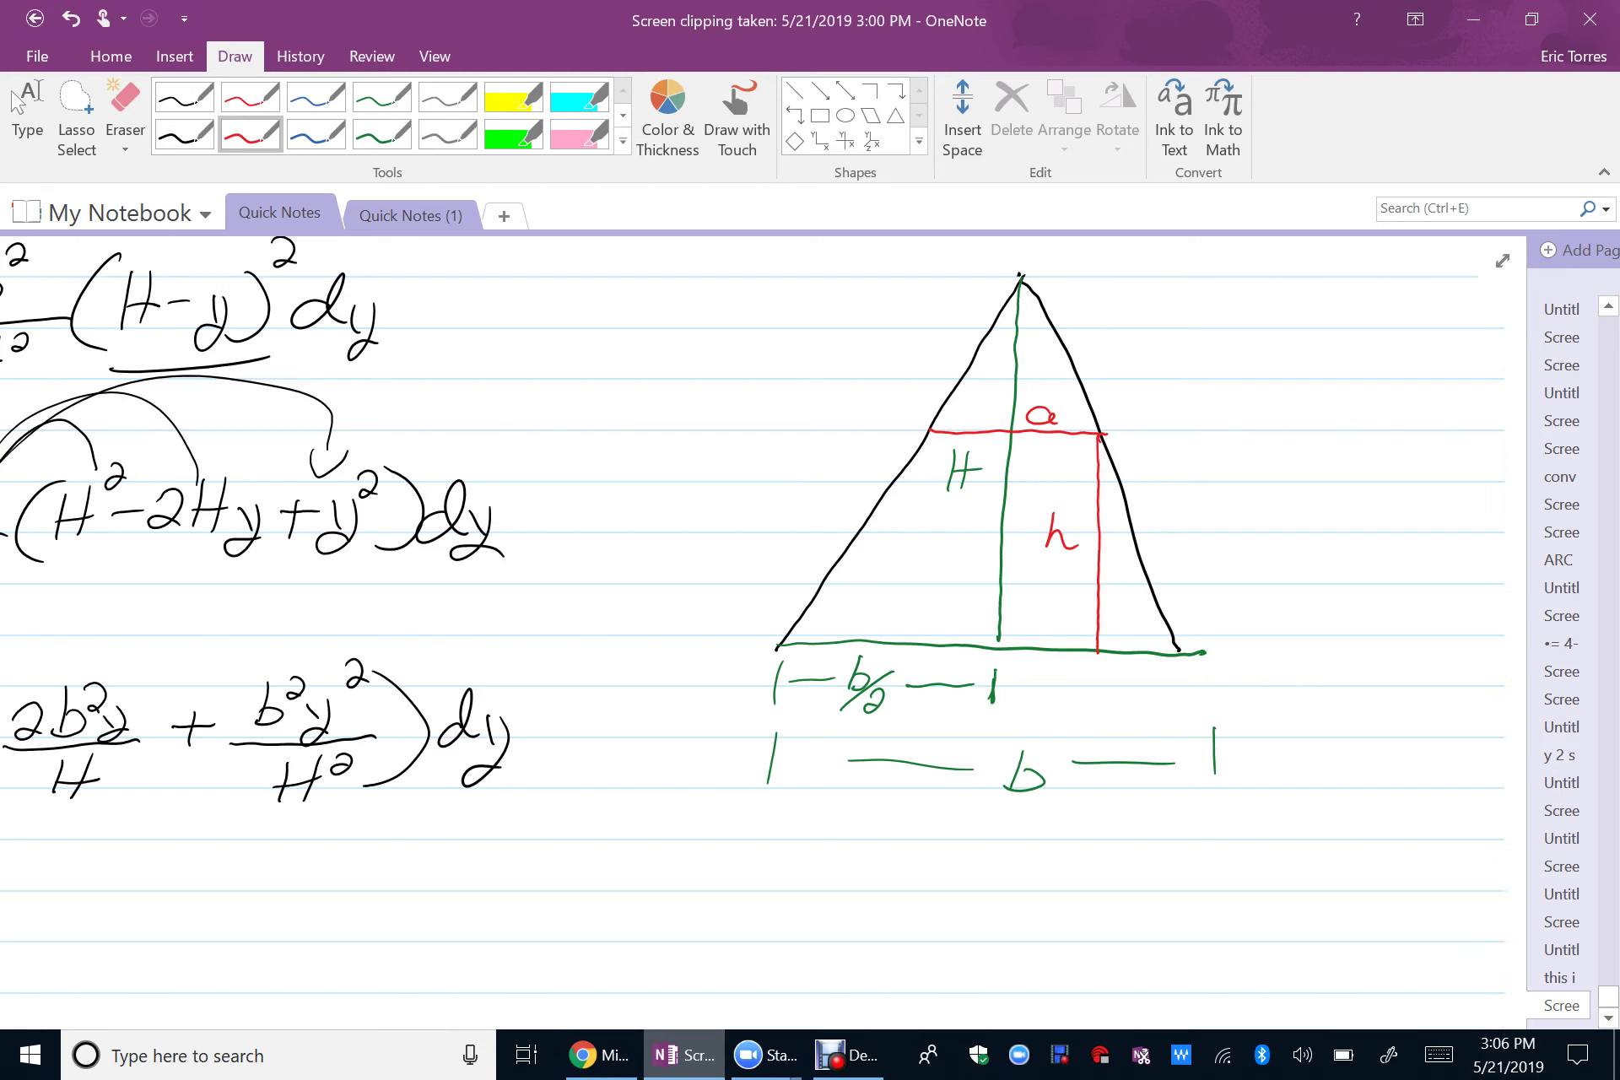
# - Draw a red dashed vertical to the base, mark the segment between, and write b−a
pyautogui.scroll(-2, 759, 621)
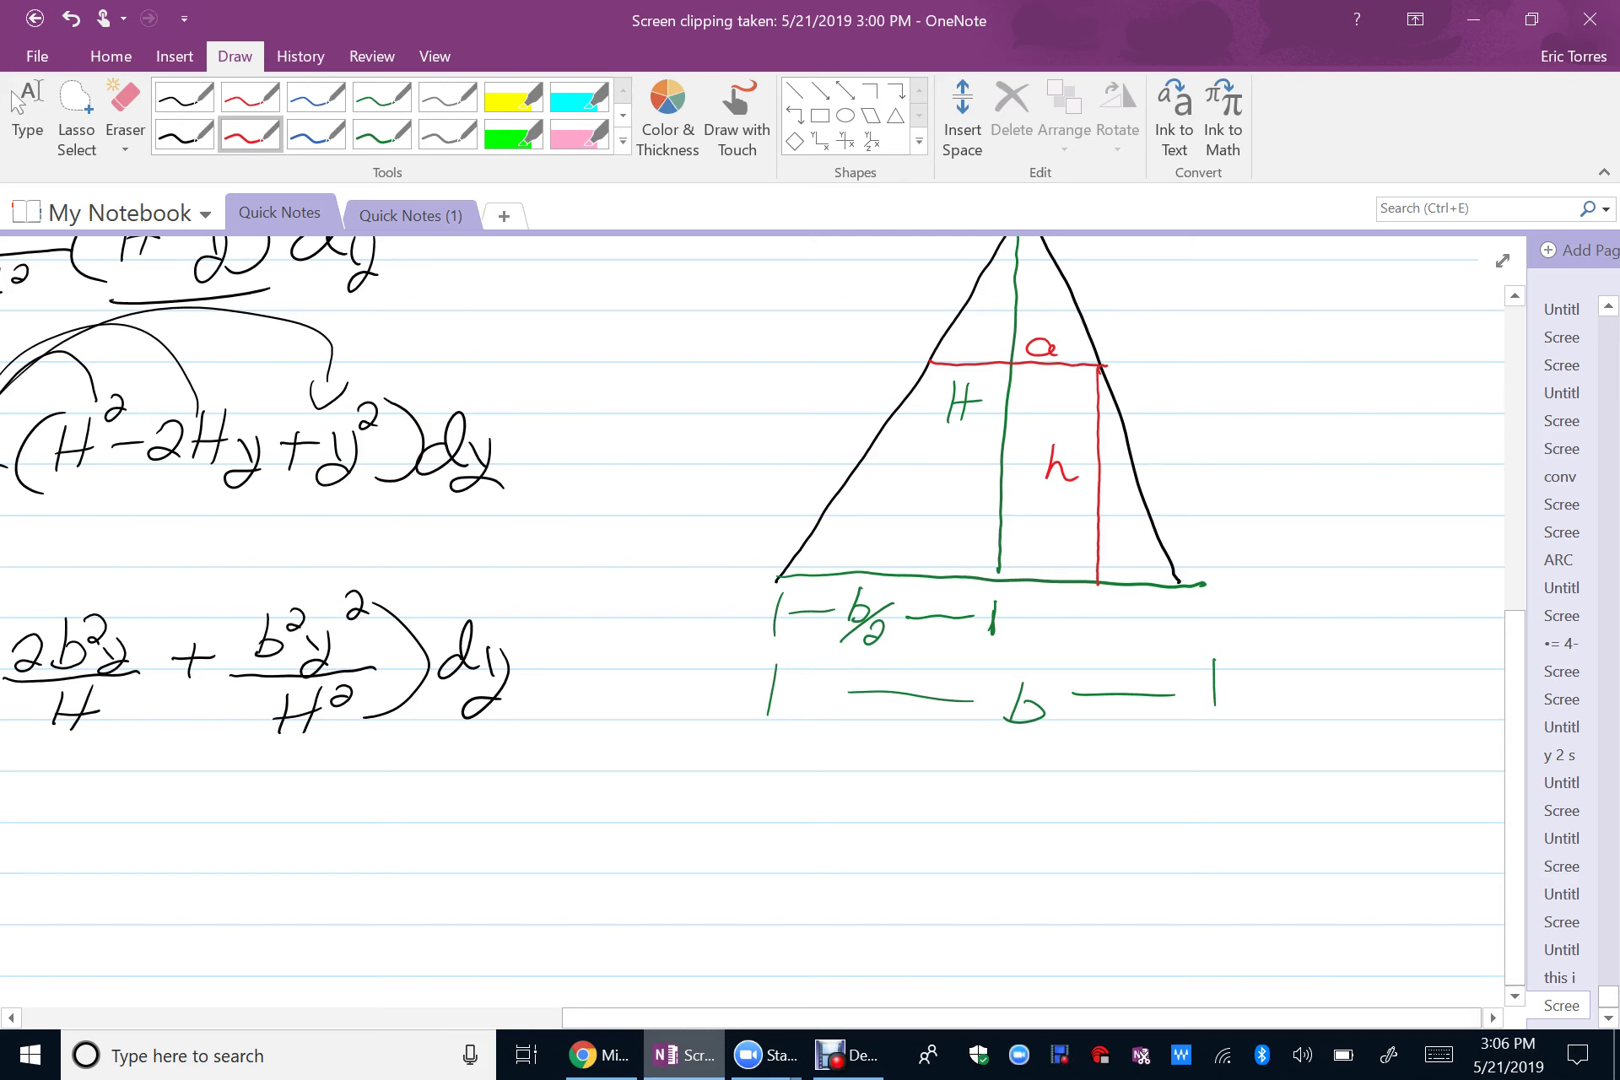
pyautogui.moveTo(932, 386); pyautogui.dragTo(928, 422)
pyautogui.moveTo(925, 504); pyautogui.dragTo(923, 528)
pyautogui.moveTo(922, 540); pyautogui.dragTo(921, 558)
pyautogui.moveTo(919, 579); pyautogui.dragTo(1097, 580)
pyautogui.moveTo(970, 798)
pyautogui.mouseDown()
pyautogui.moveTo(971, 829)
pyautogui.moveTo(1032, 811)
pyautogui.mouseUp()
pyautogui.moveTo(1053, 806); pyautogui.dragTo(1054, 820)
# - Arrow both base overhangs and label the right overhang (b−a)/2, erasing the wrong denominator
pyautogui.moveTo(1144, 623); pyautogui.dragTo(1153, 608)
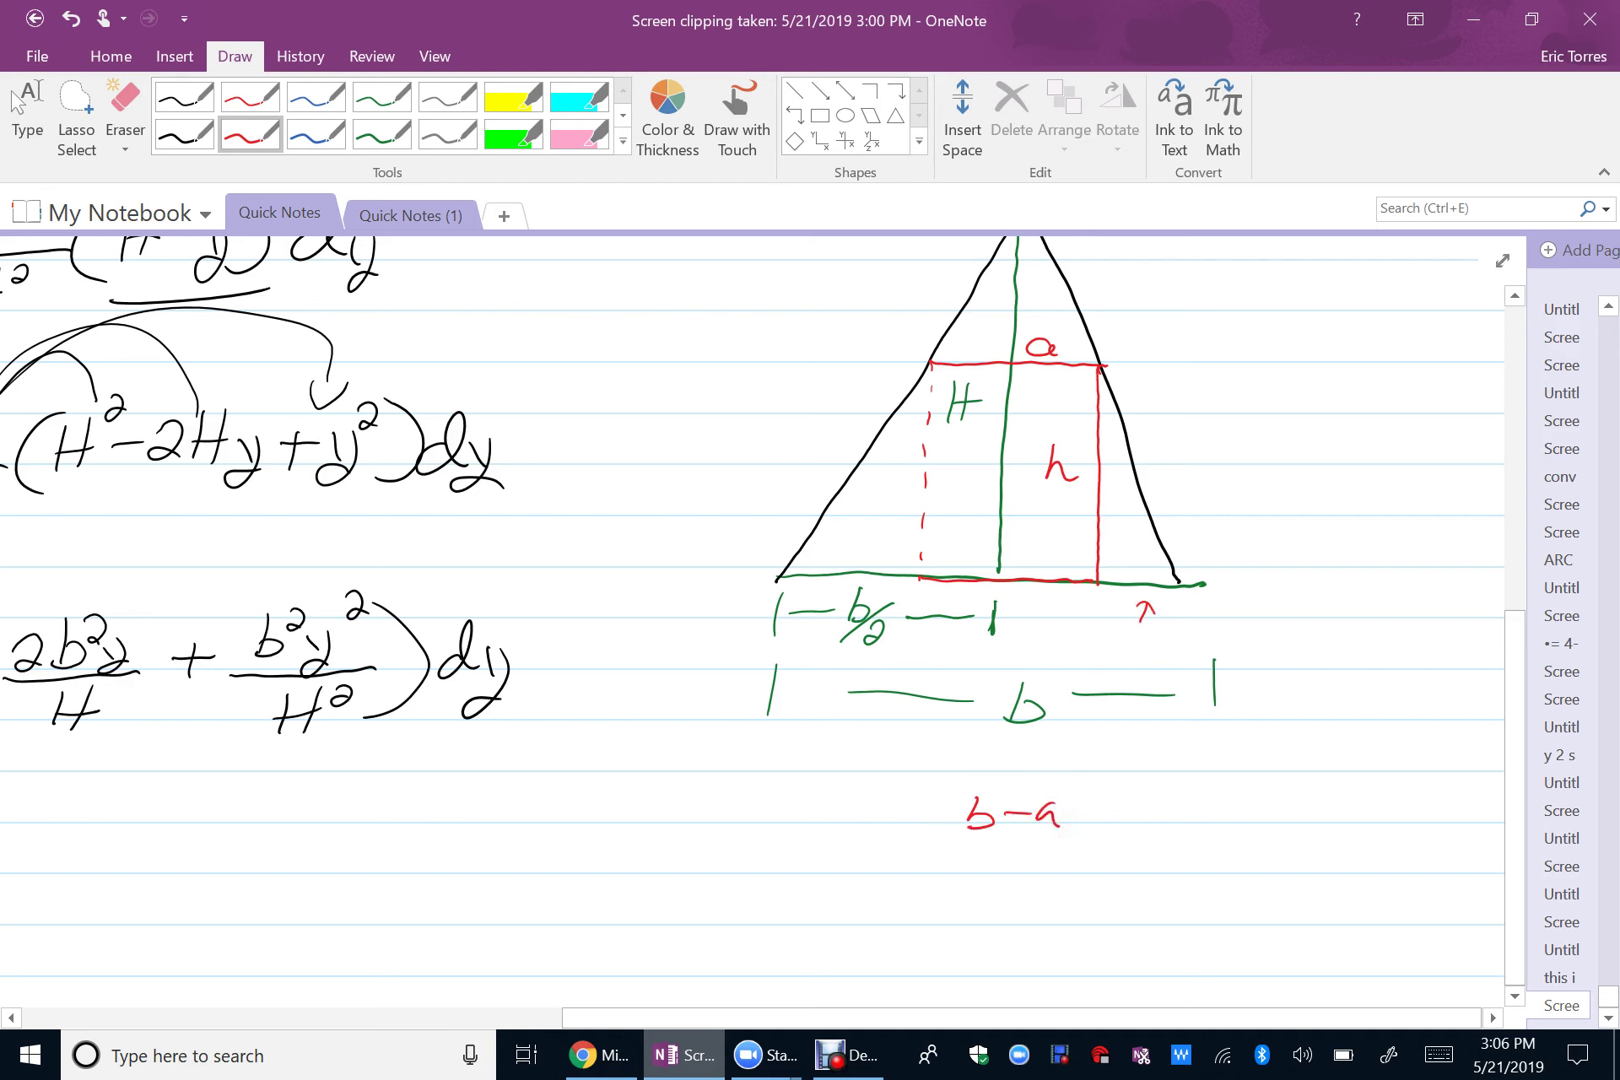
pyautogui.moveTo(854, 546)
pyautogui.mouseDown()
pyautogui.moveTo(852, 569)
pyautogui.moveTo(860, 557)
pyautogui.mouseUp()
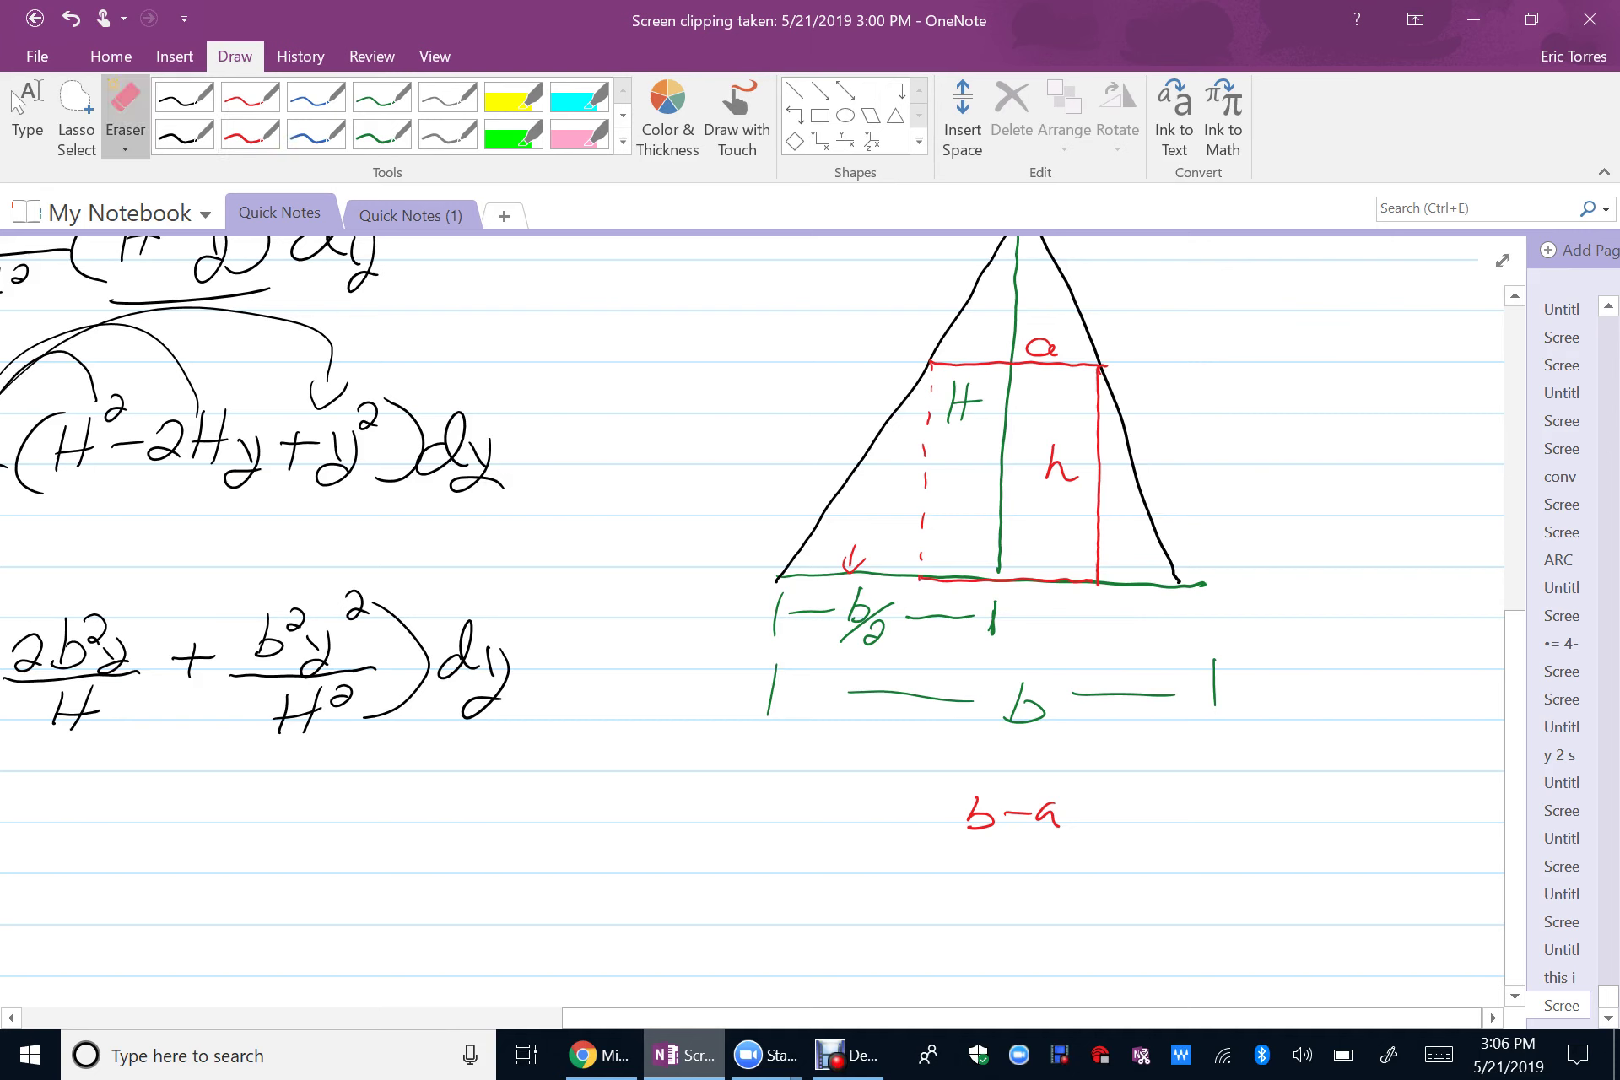
pyautogui.moveTo(1162, 583); pyautogui.dragTo(1098, 585)
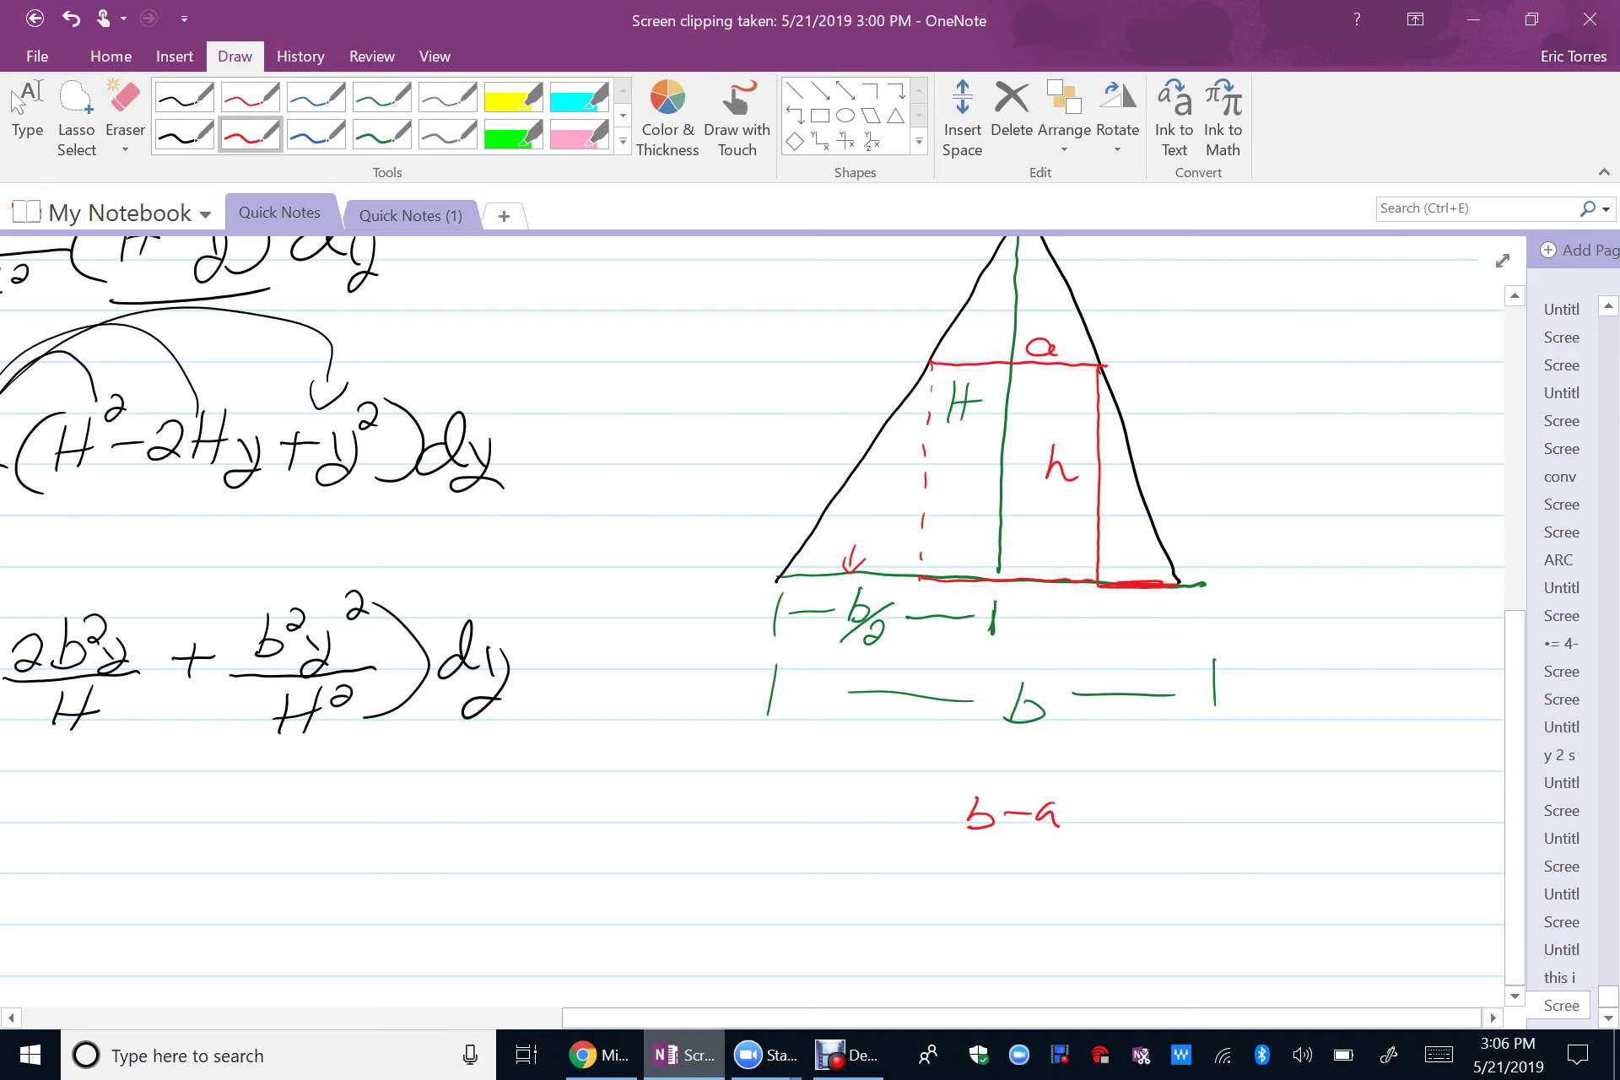
pyautogui.moveTo(1118, 609)
pyautogui.mouseDown()
pyautogui.moveTo(1134, 634)
pyautogui.moveTo(1168, 625)
pyautogui.moveTo(1176, 651)
pyautogui.mouseUp()
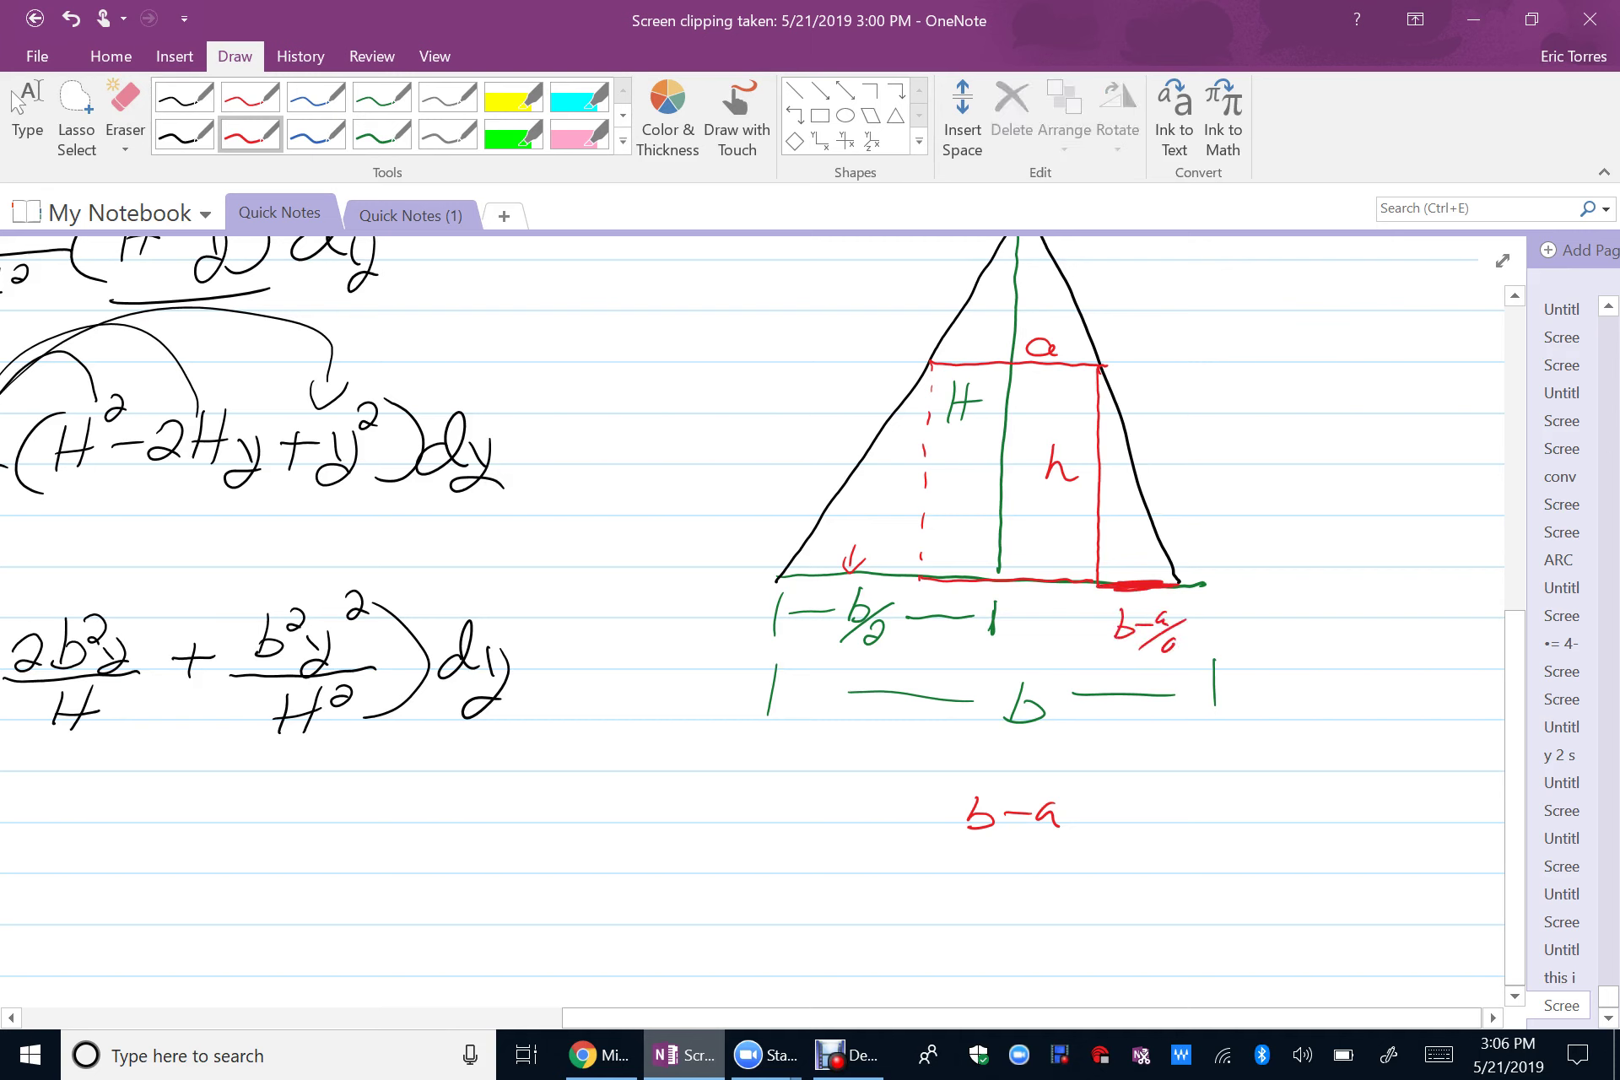
pyautogui.click(125, 109)
pyautogui.click(1171, 645)
pyautogui.click(249, 134)
pyautogui.moveTo(1164, 641); pyautogui.dragTo(1183, 660)
# - Erase the old red top line across the triangle
pyautogui.hscroll(10, 751, 633)
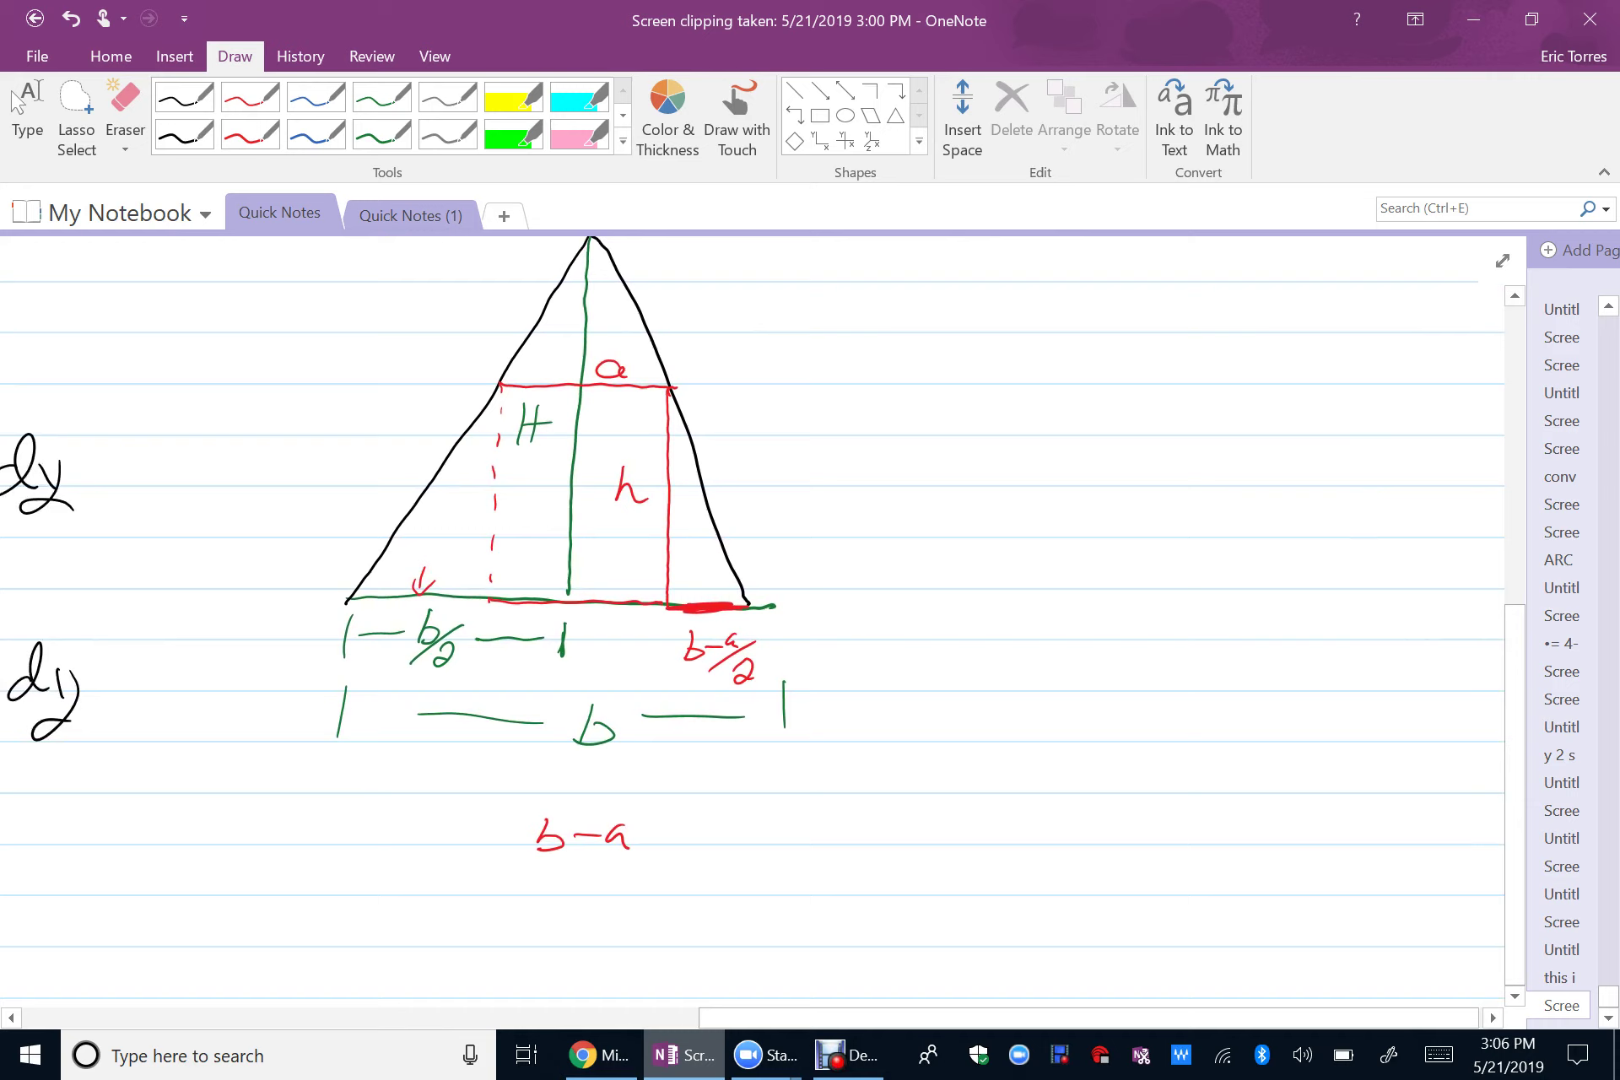
pyautogui.click(27, 116)
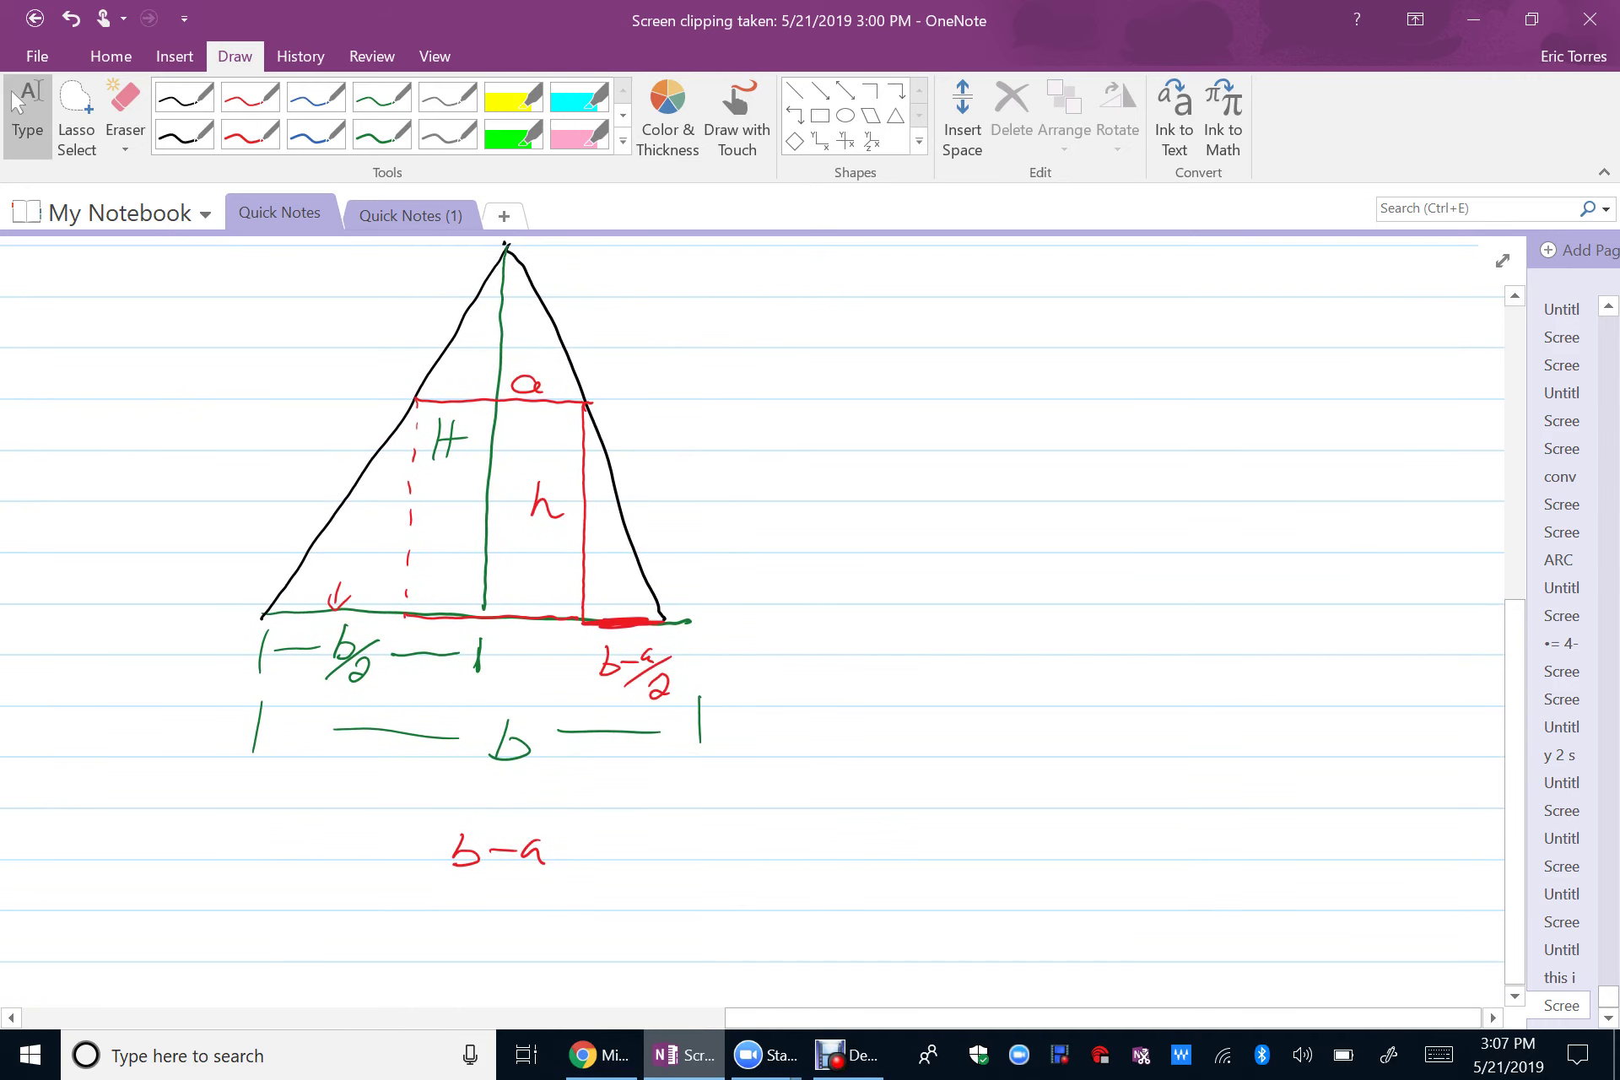
pyautogui.scroll(1, 752, 516)
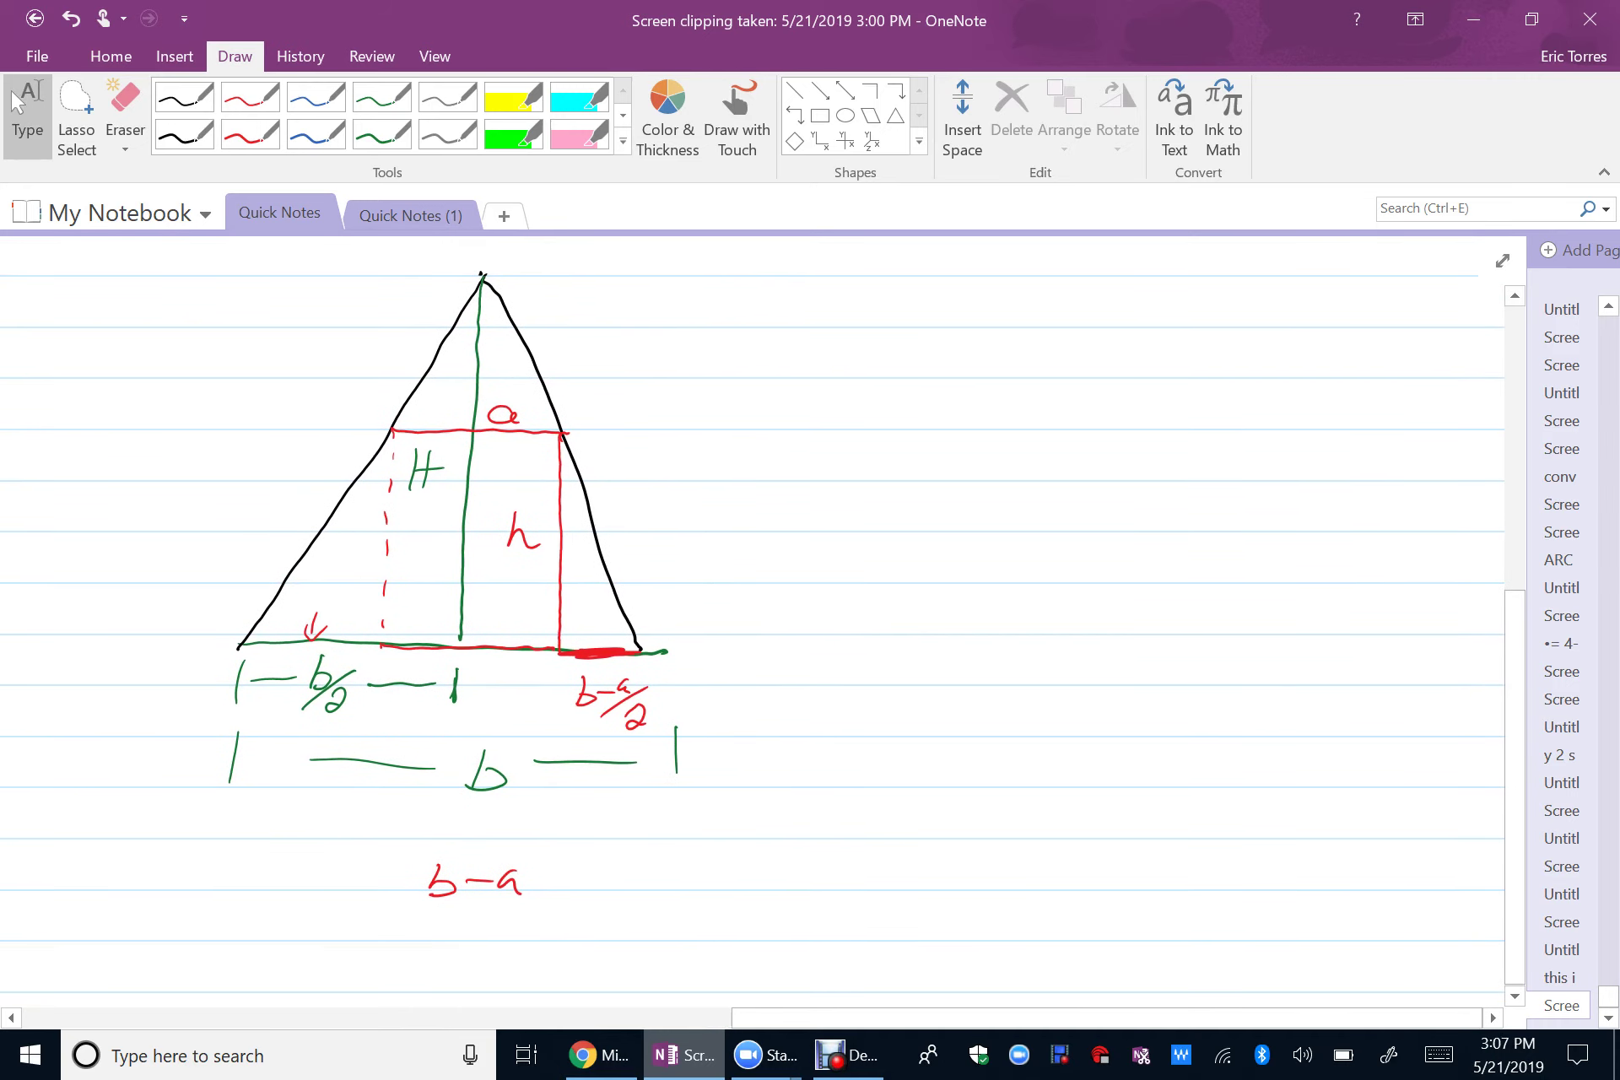
pyautogui.click(382, 135)
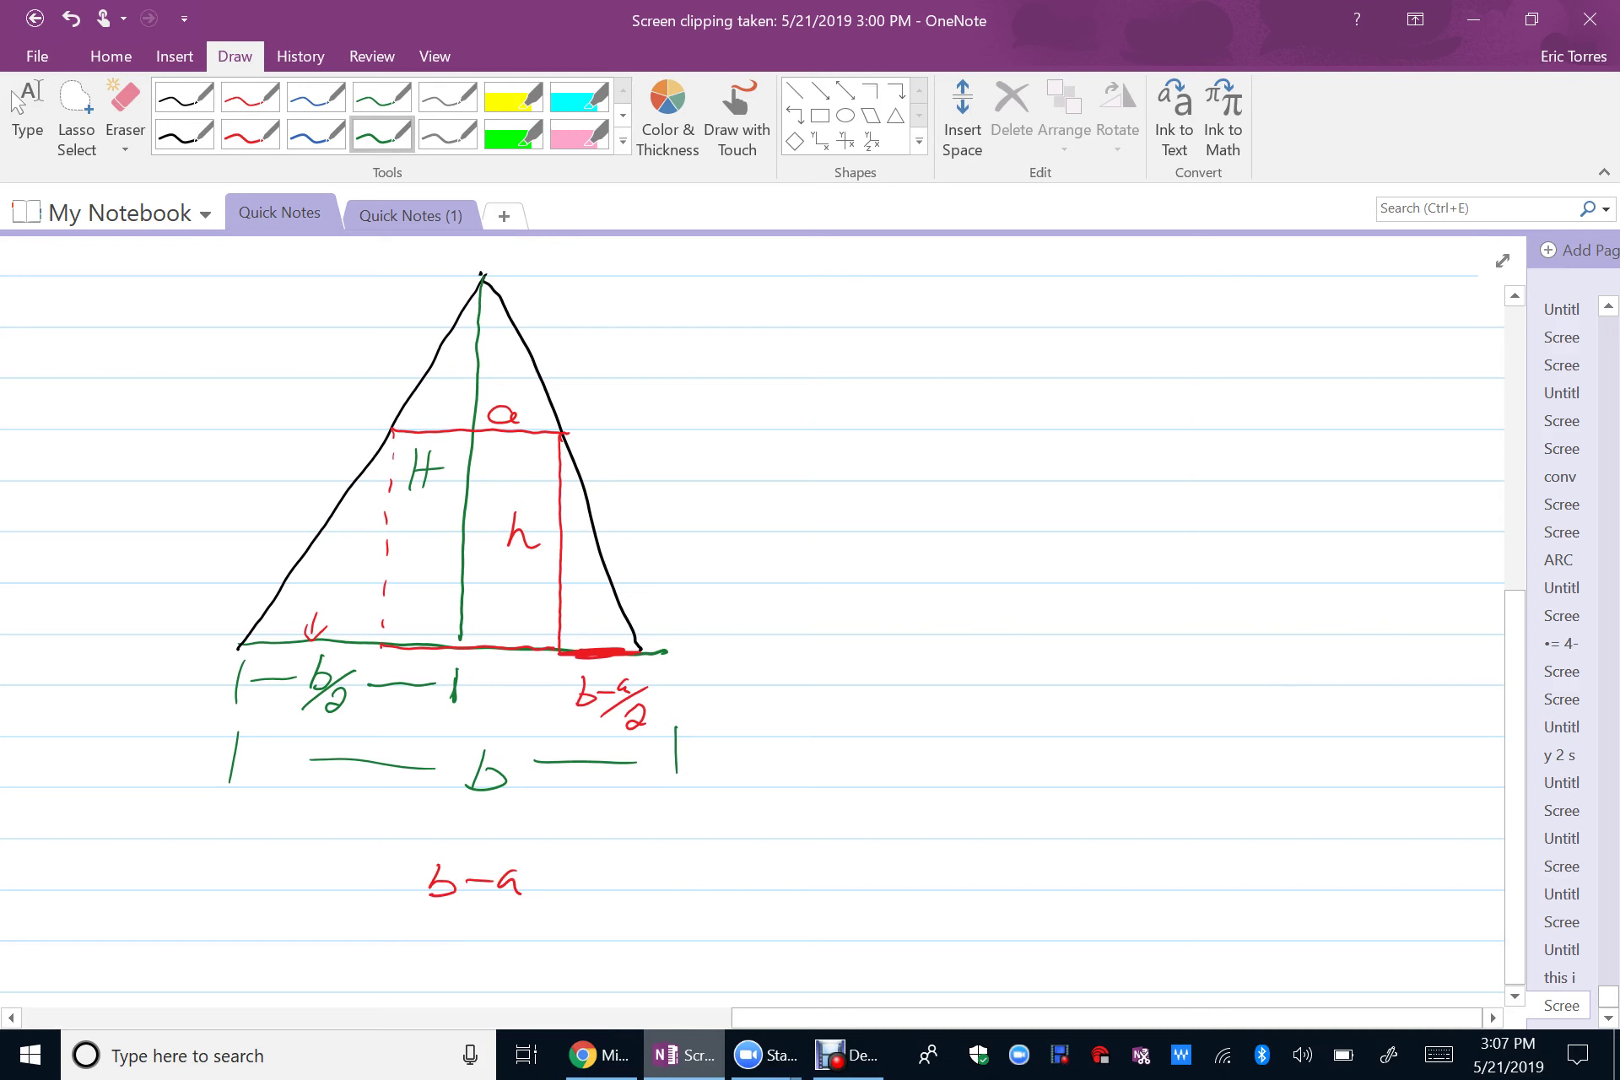
pyautogui.click(125, 114)
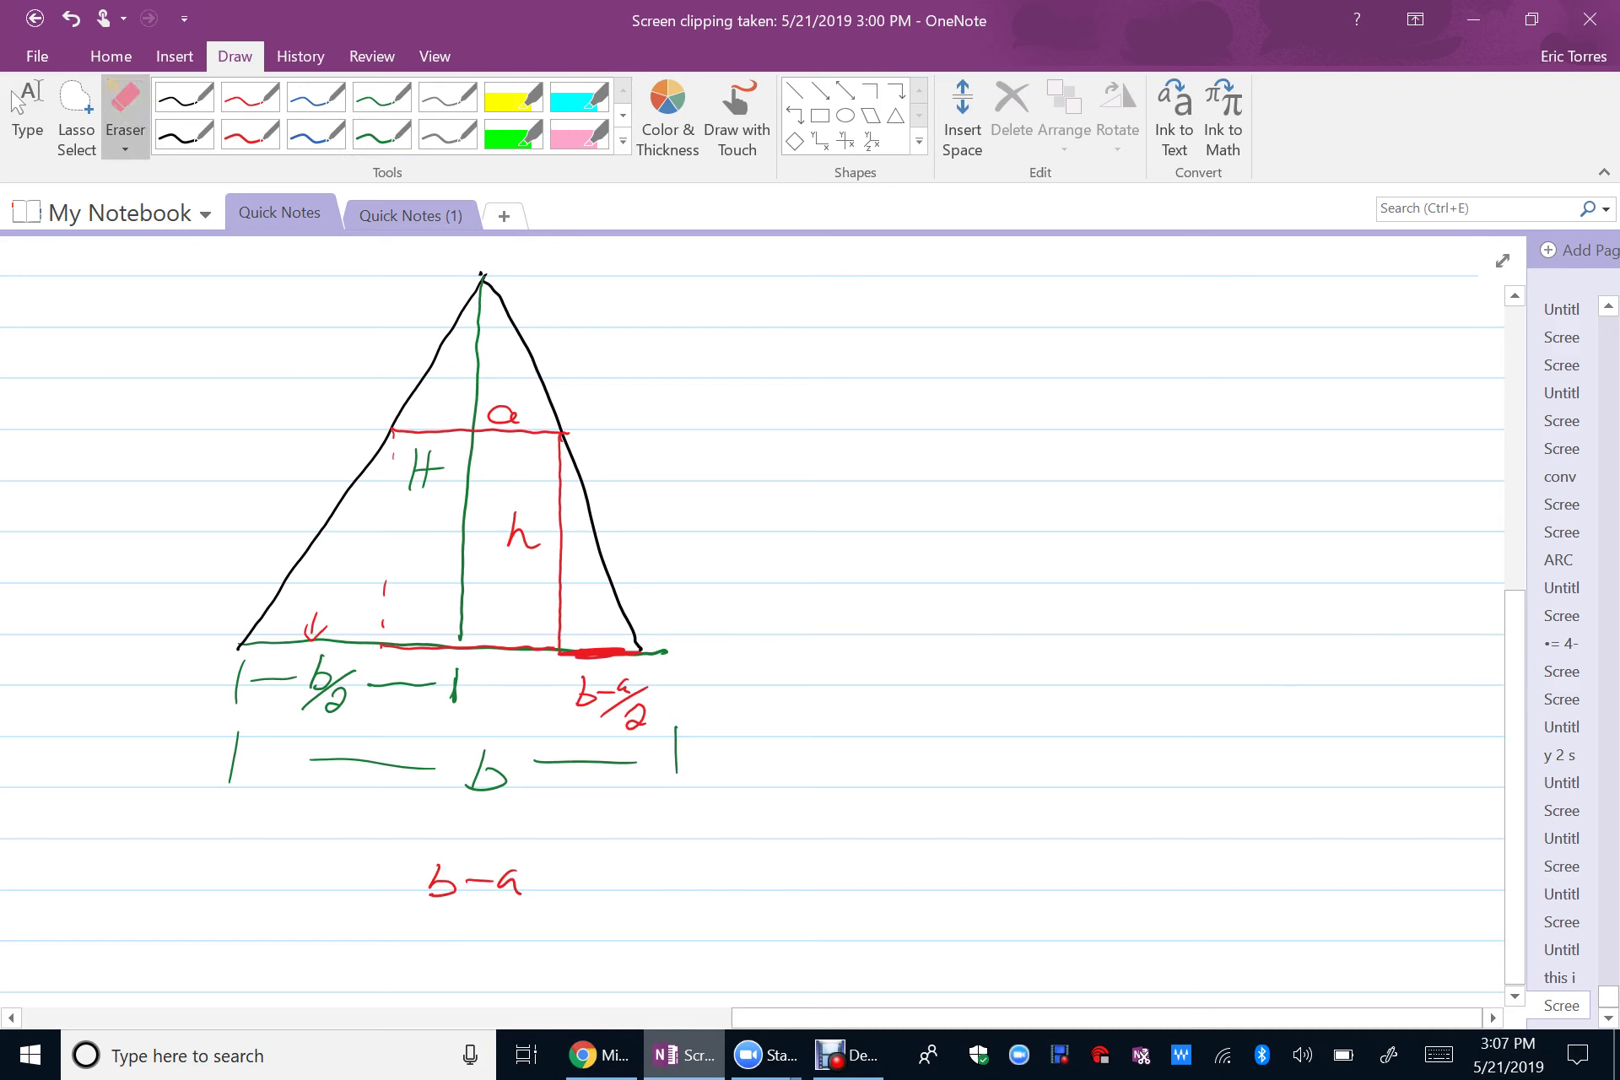
pyautogui.click(506, 431)
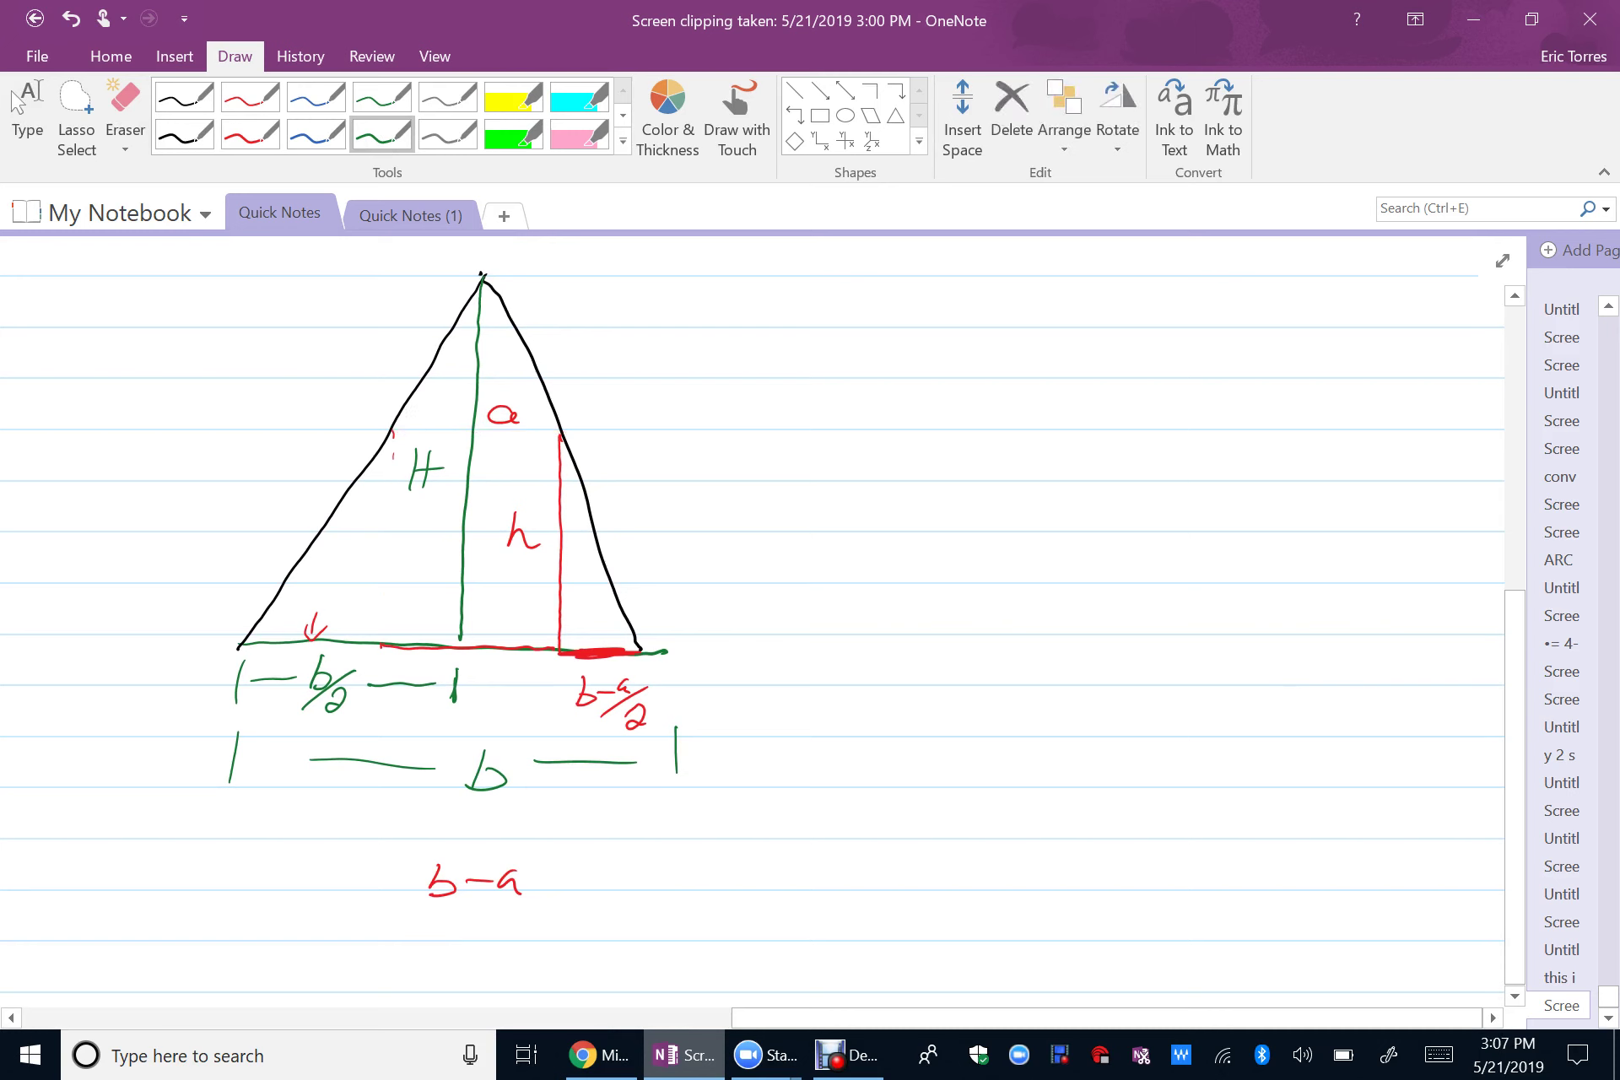
pyautogui.click(382, 134)
# - Draw a red dashed line across the triangle at the level of the top width a
pyautogui.click(250, 134)
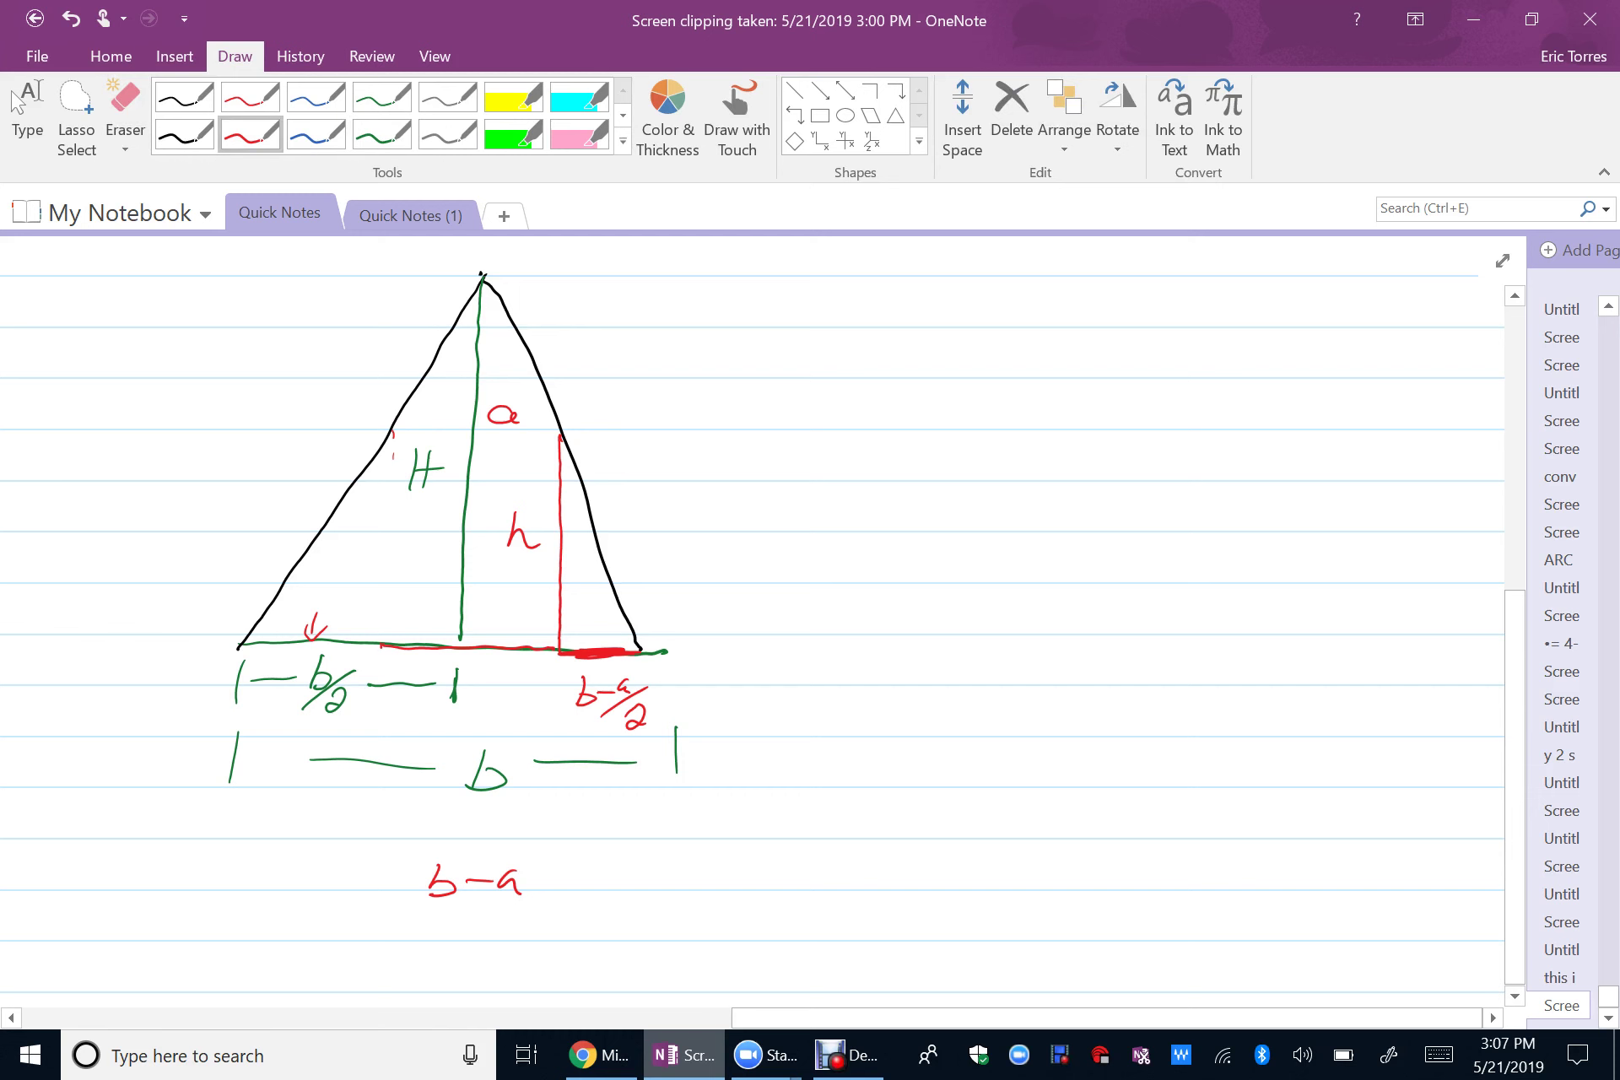
pyautogui.moveTo(403, 433); pyautogui.dragTo(422, 432)
pyautogui.moveTo(437, 430); pyautogui.dragTo(455, 429)
pyautogui.moveTo(477, 424); pyautogui.dragTo(517, 427)
pyautogui.moveTo(540, 433); pyautogui.dragTo(549, 432)
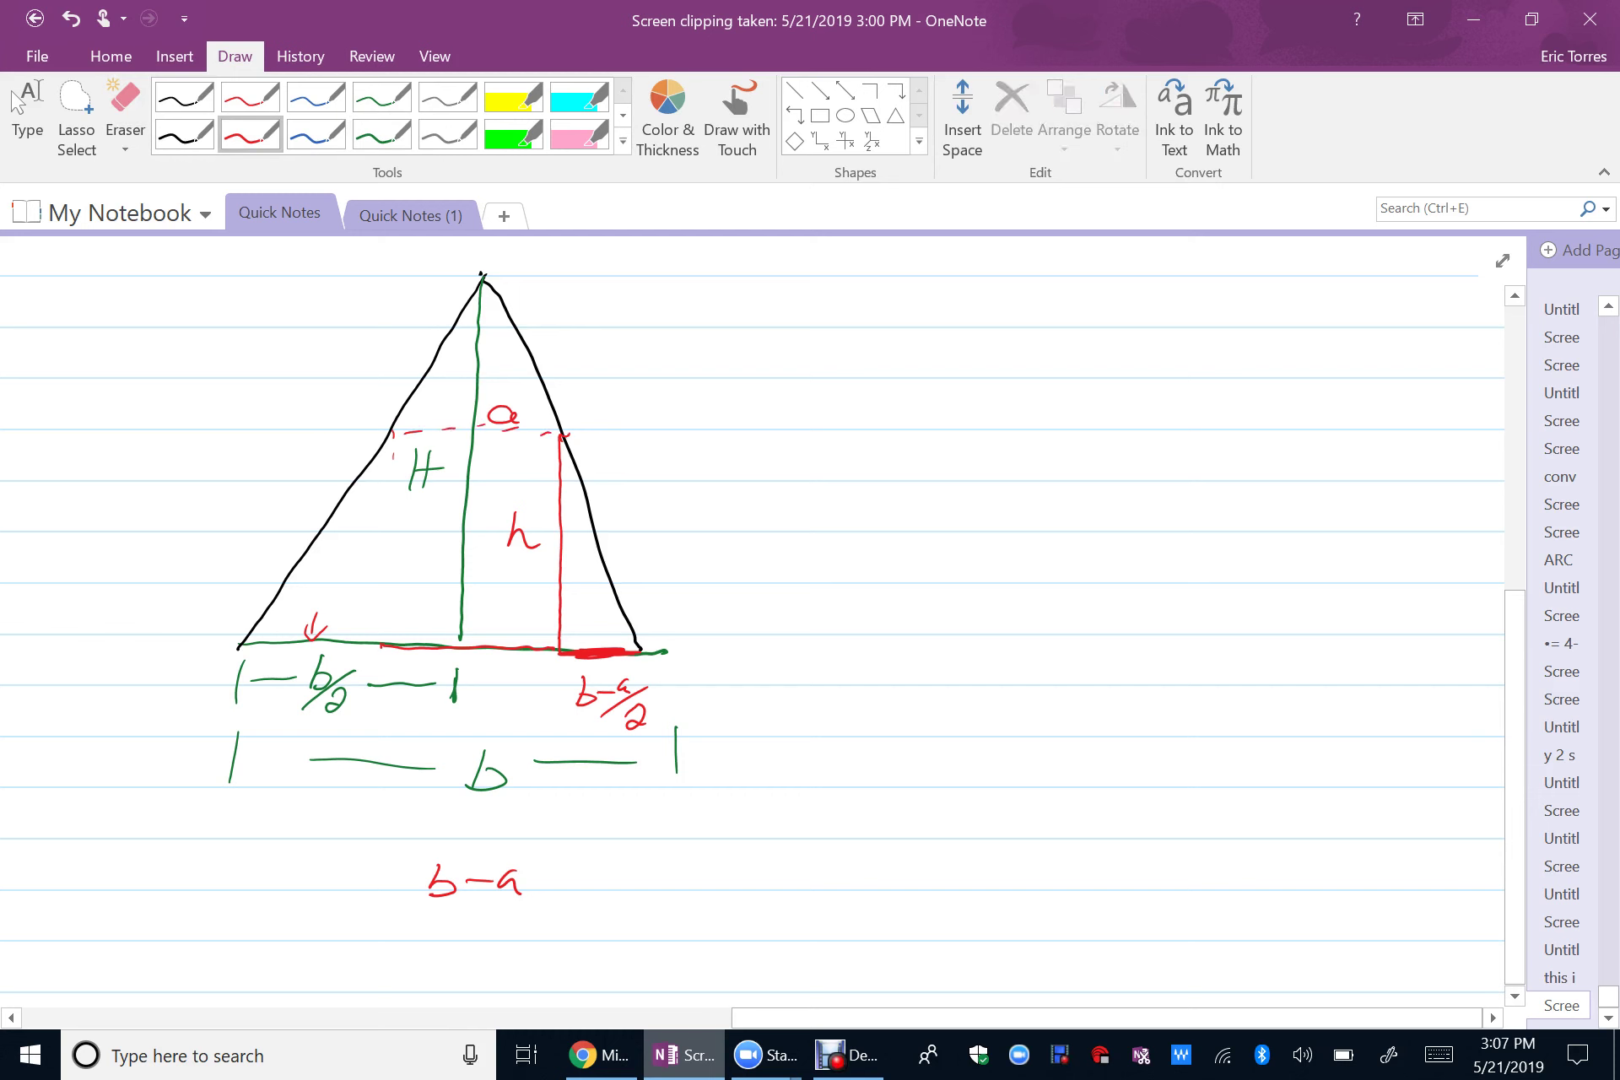
# - Erase the base strokes, redraw the base in green, and add a black segment between the heights
pyautogui.click(125, 118)
pyautogui.moveTo(405, 645); pyautogui.dragTo(472, 647)
pyautogui.click(249, 134)
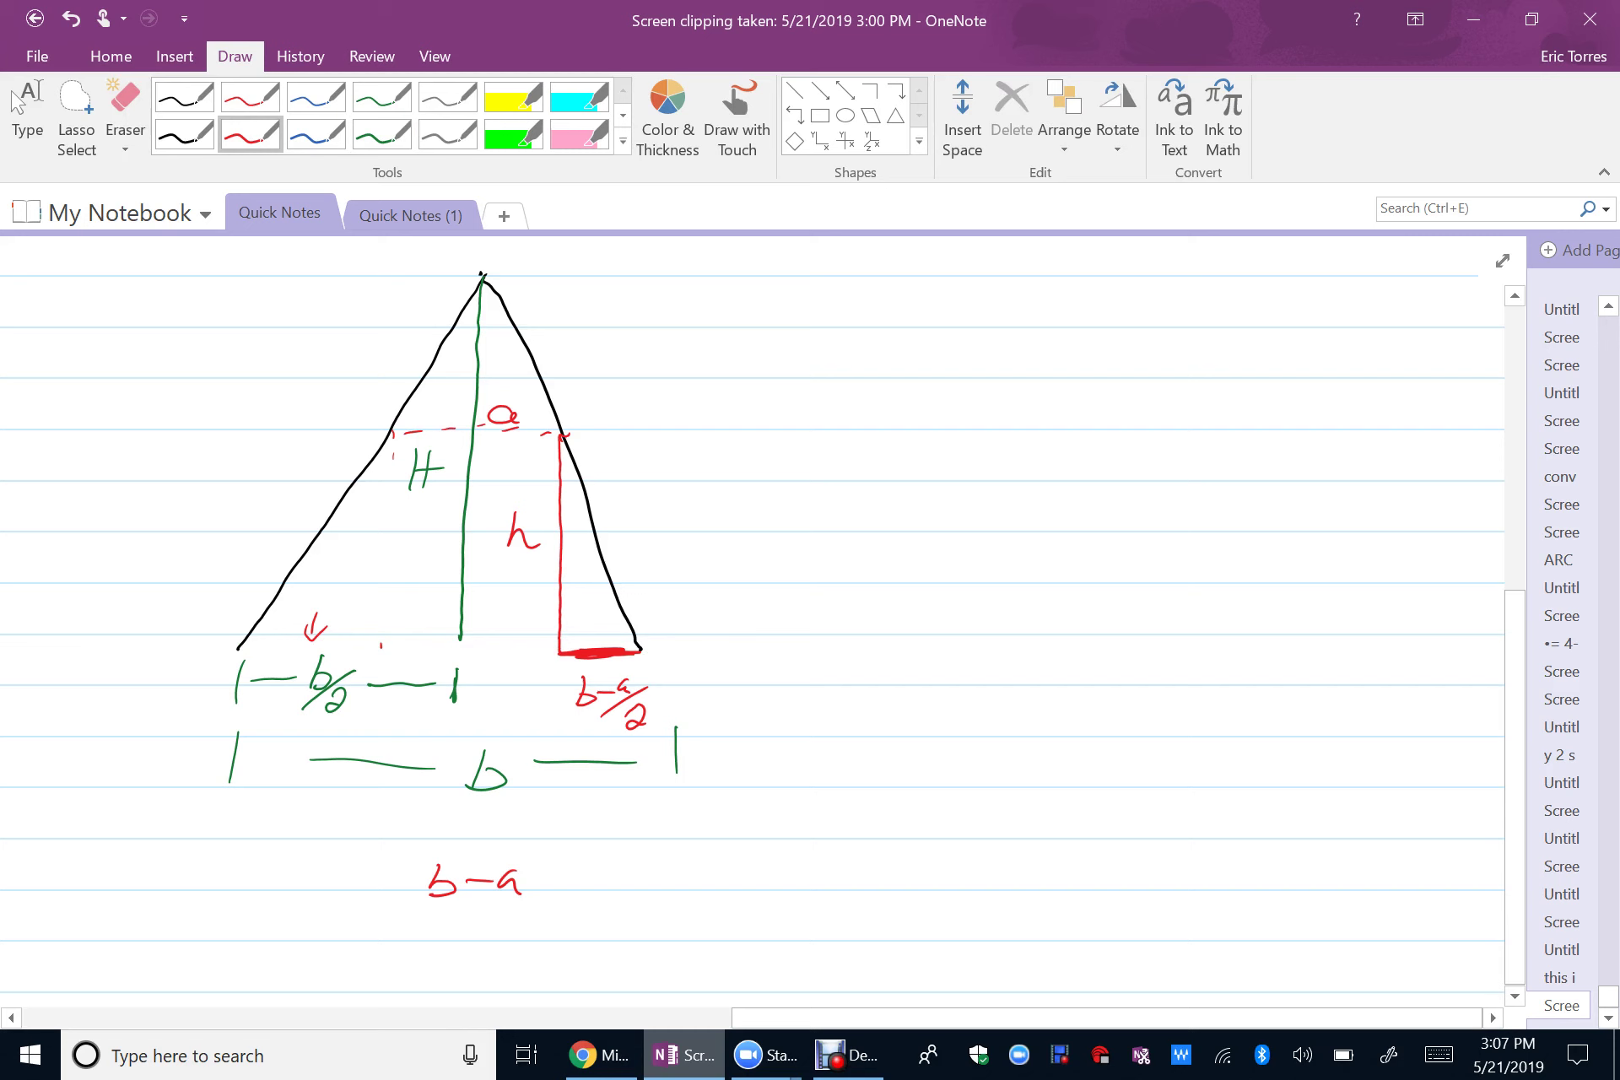
pyautogui.click(382, 134)
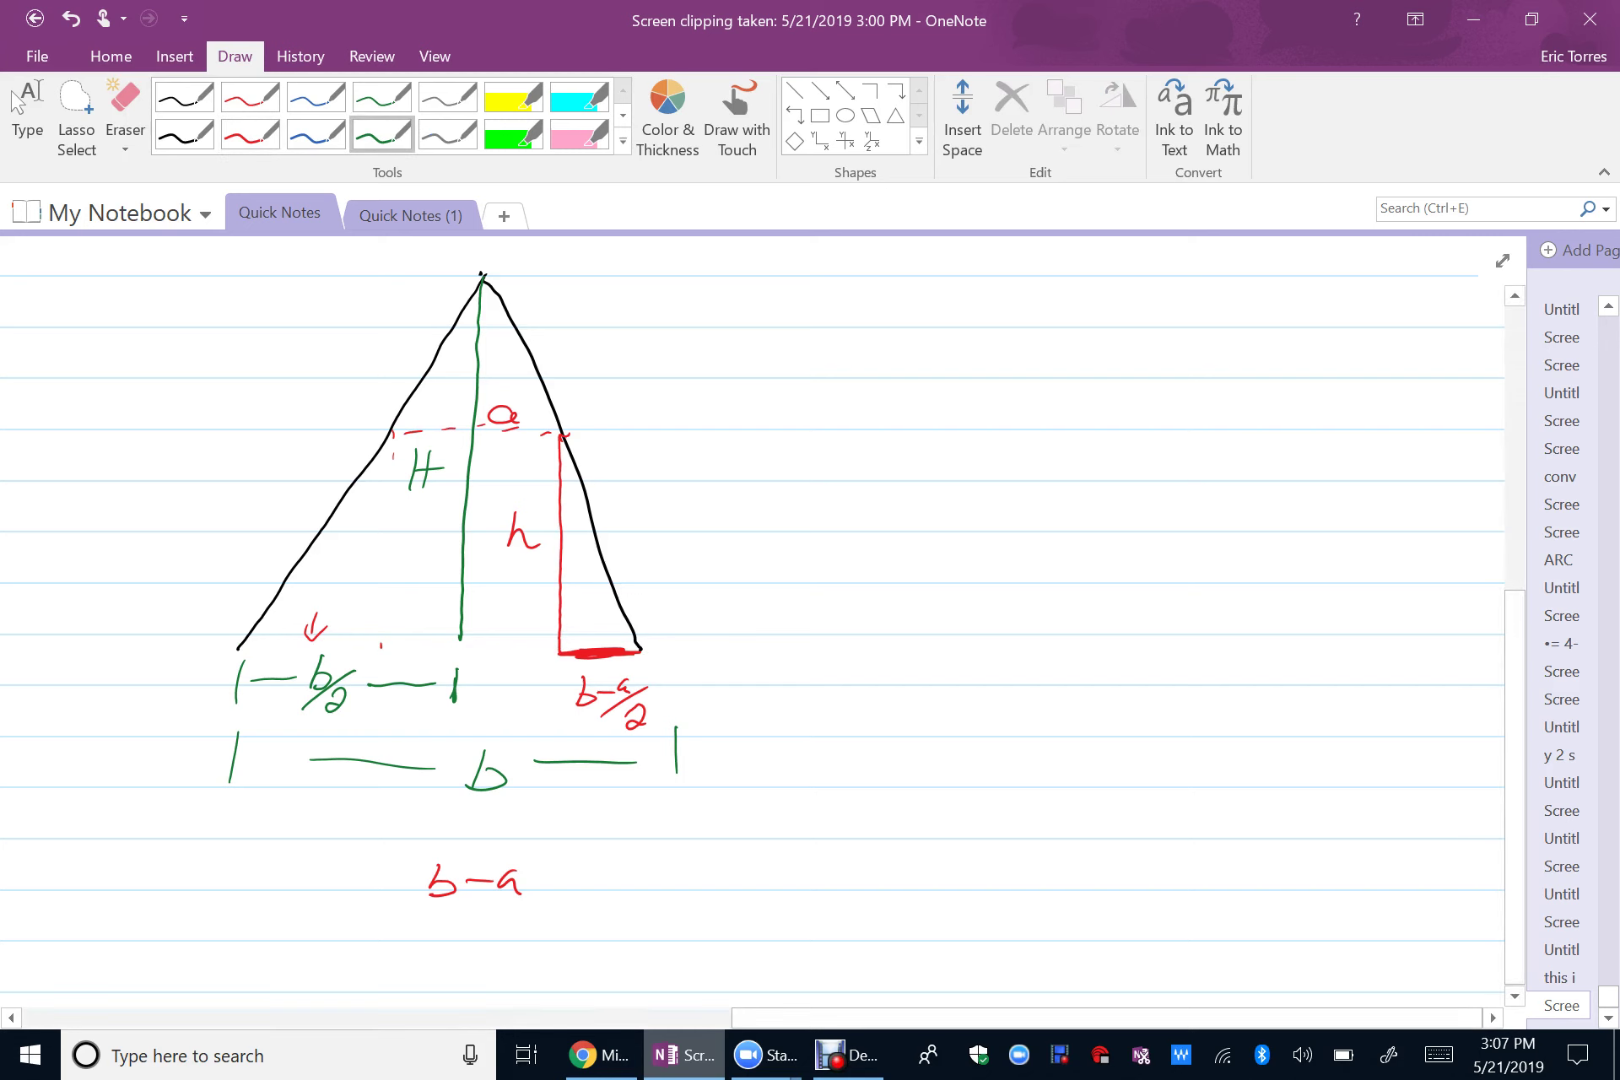
pyautogui.moveTo(233, 646); pyautogui.dragTo(555, 651)
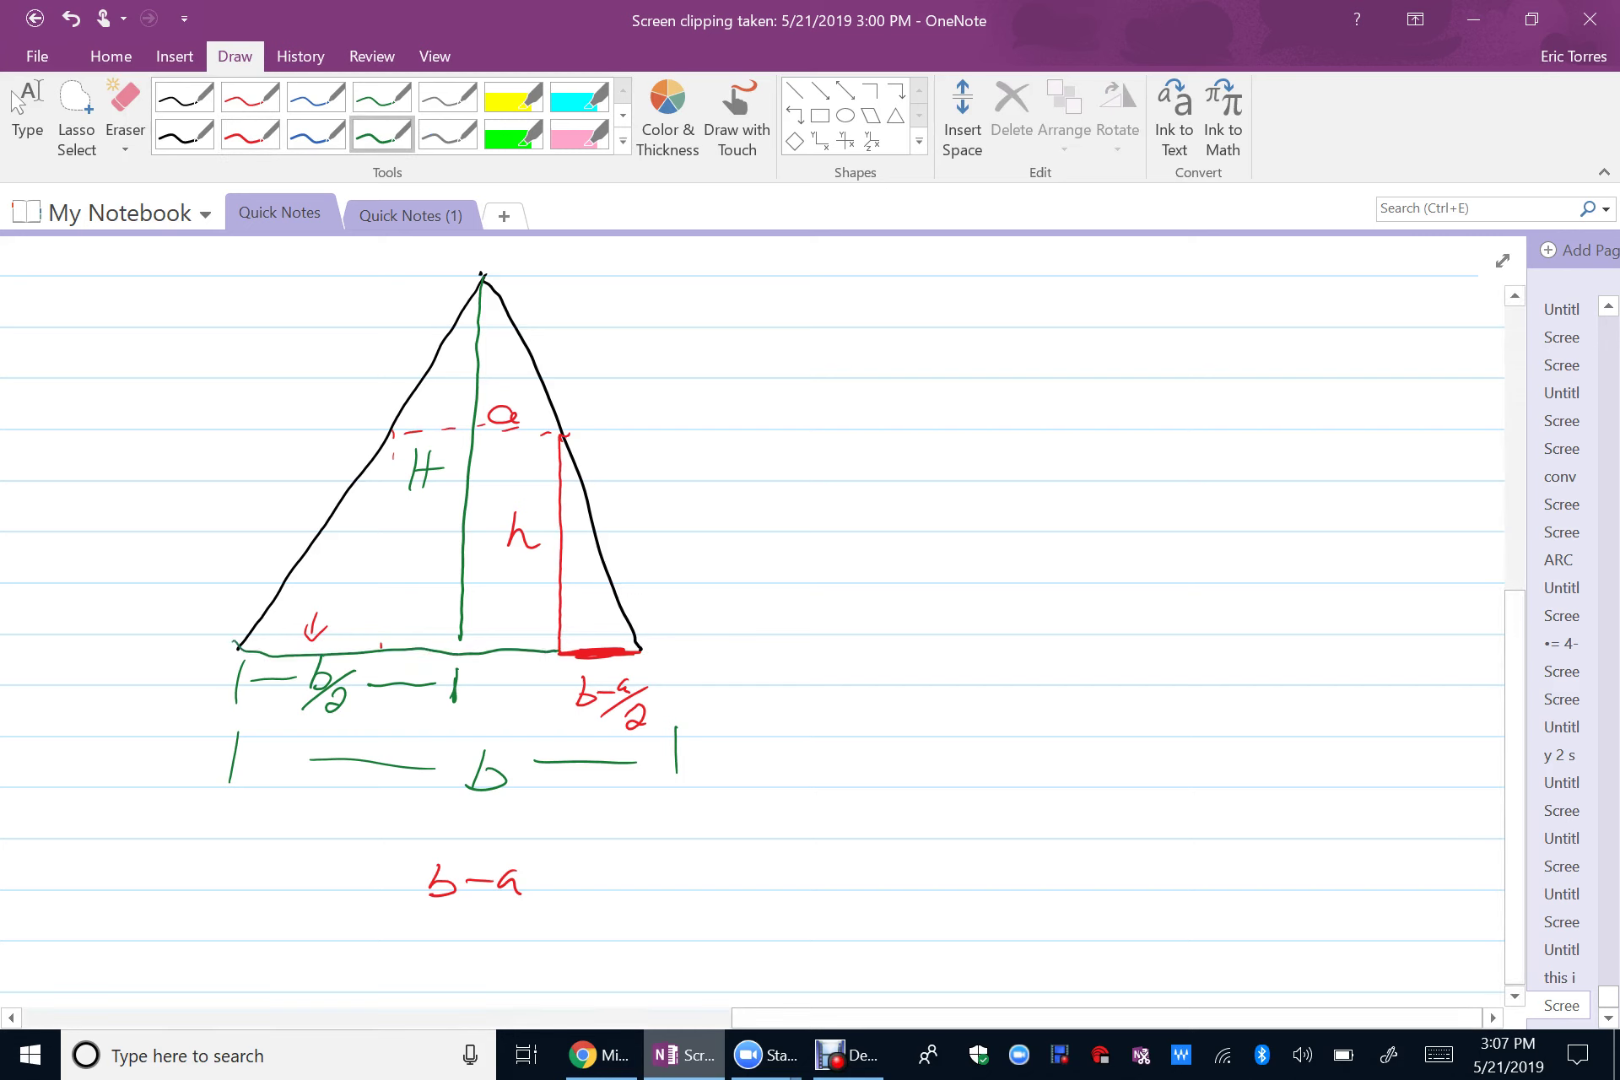
pyautogui.moveTo(459, 628); pyautogui.dragTo(459, 654)
pyautogui.click(184, 134)
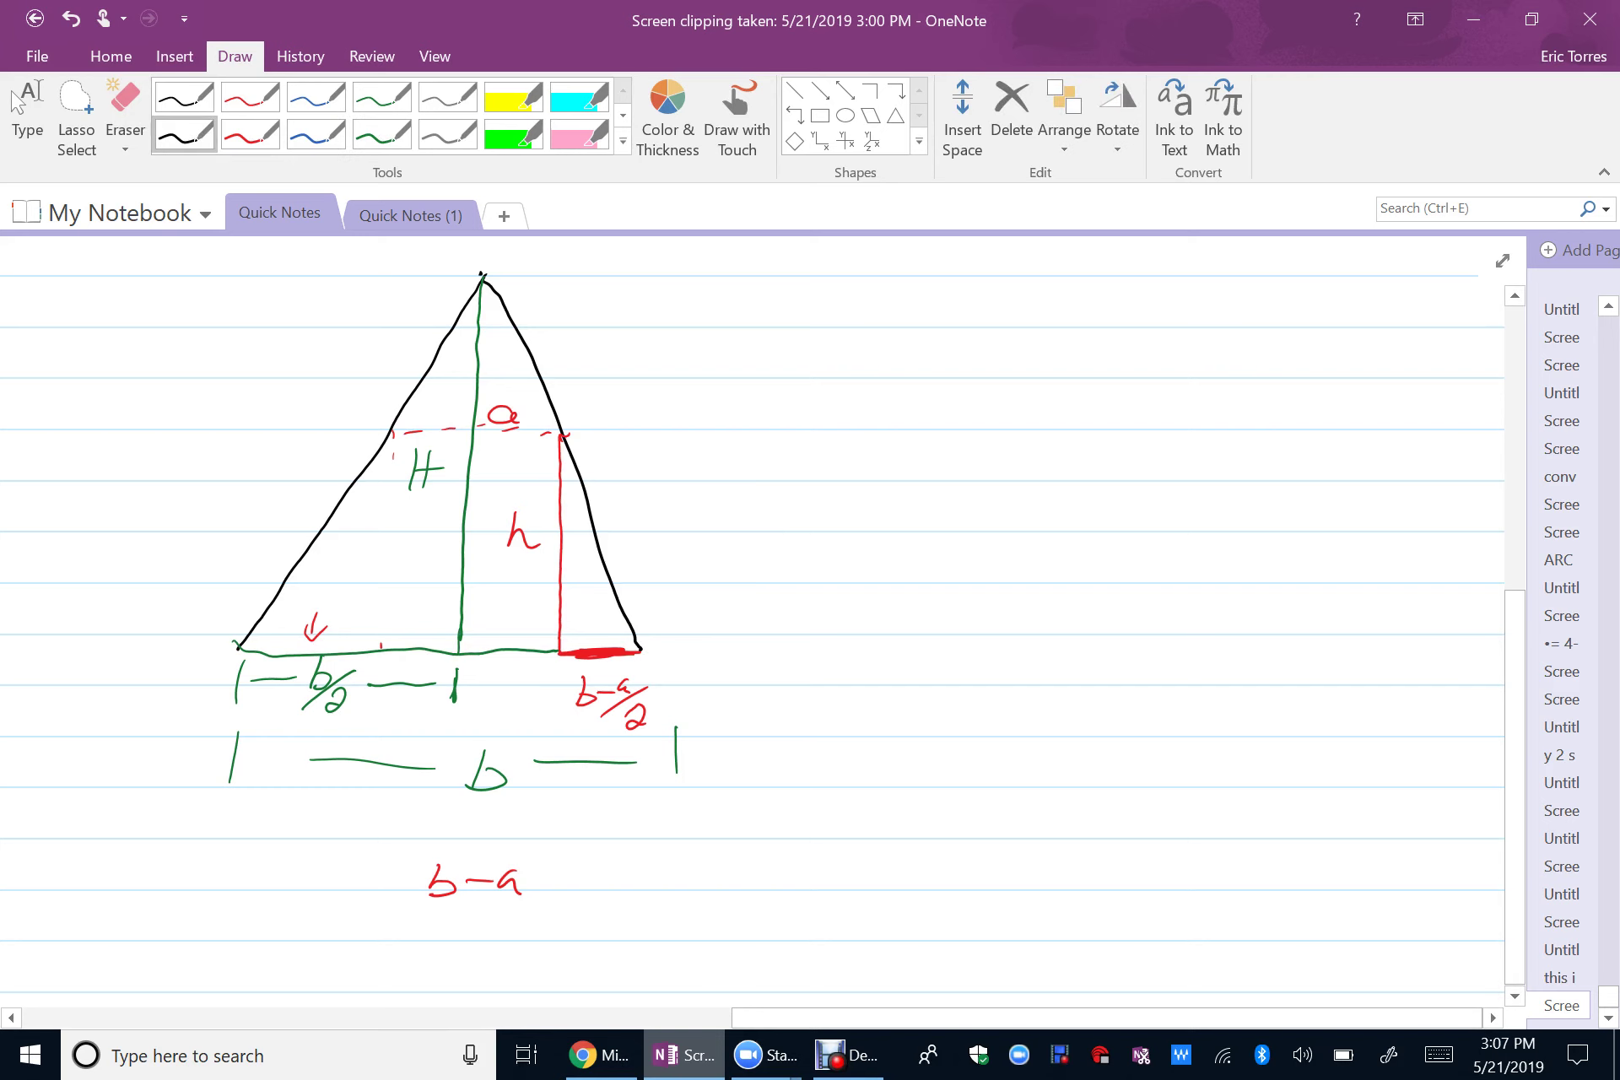
pyautogui.moveTo(552, 654)
pyautogui.mouseDown()
pyautogui.moveTo(461, 656)
pyautogui.moveTo(562, 653)
pyautogui.mouseUp()
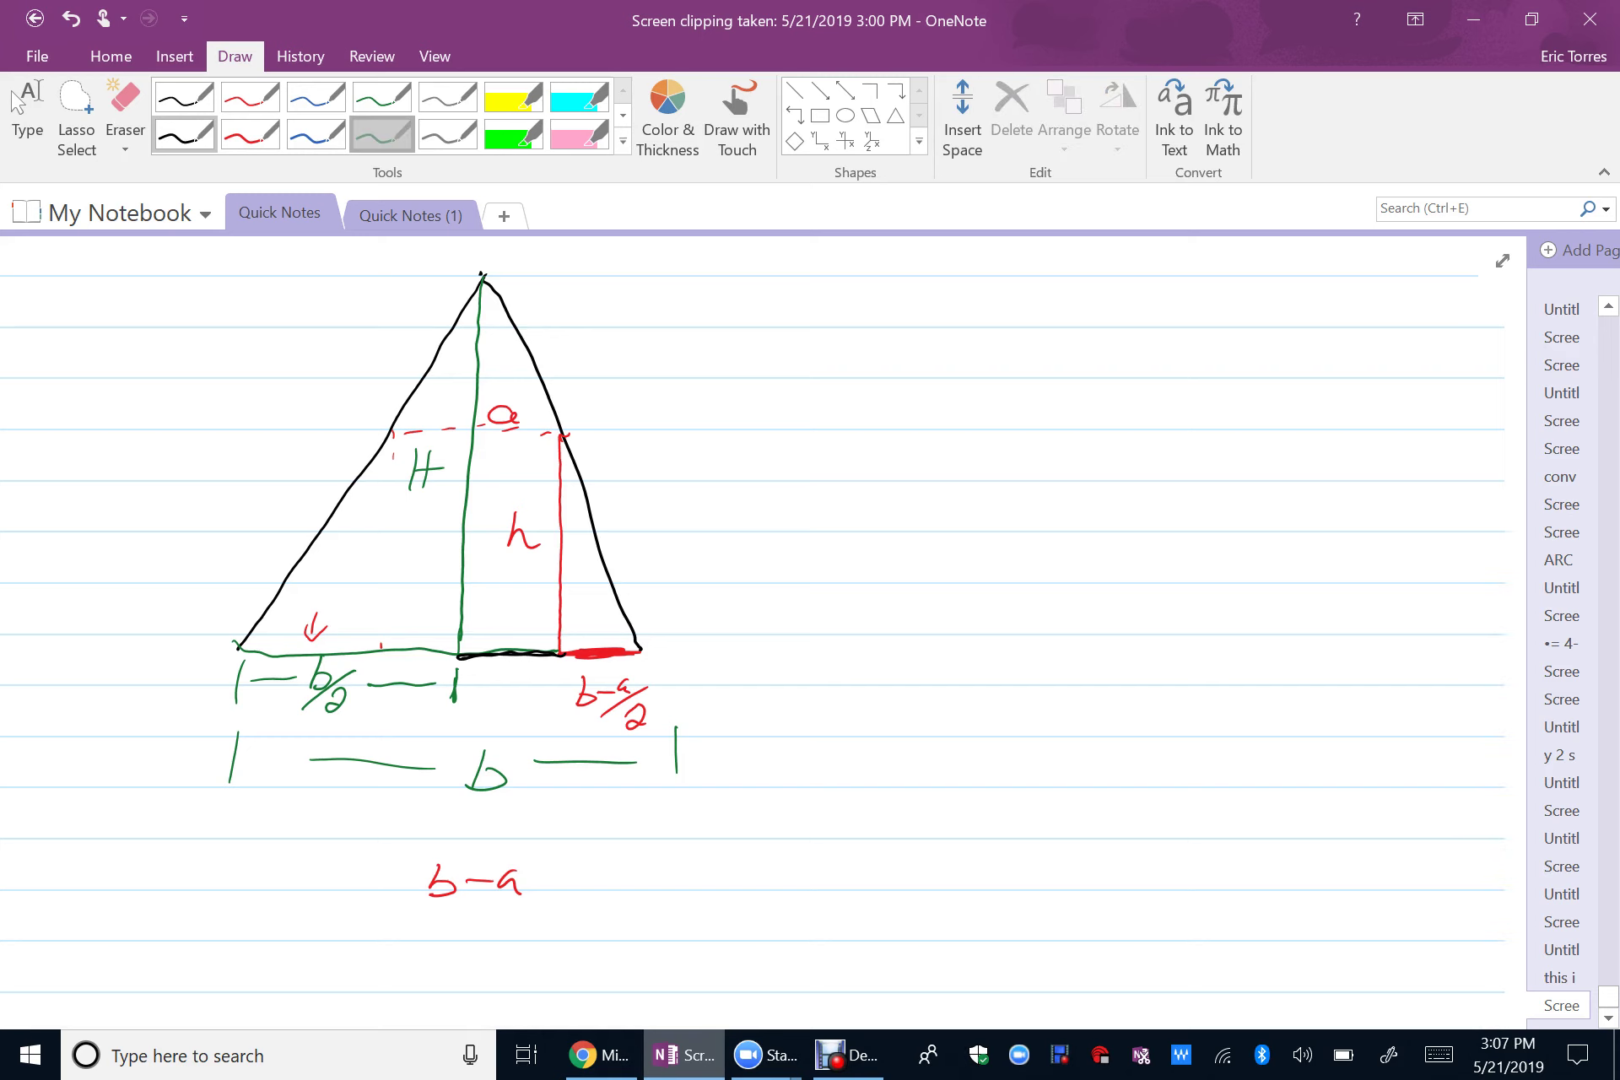
# - Handwrite H/(b/2) = in green beside the triangle sketch
pyautogui.click(382, 134)
pyautogui.moveTo(846, 342)
pyautogui.mouseDown()
pyautogui.moveTo(841, 381)
pyautogui.moveTo(864, 374)
pyautogui.mouseUp()
pyautogui.moveTo(837, 361); pyautogui.dragTo(891, 357)
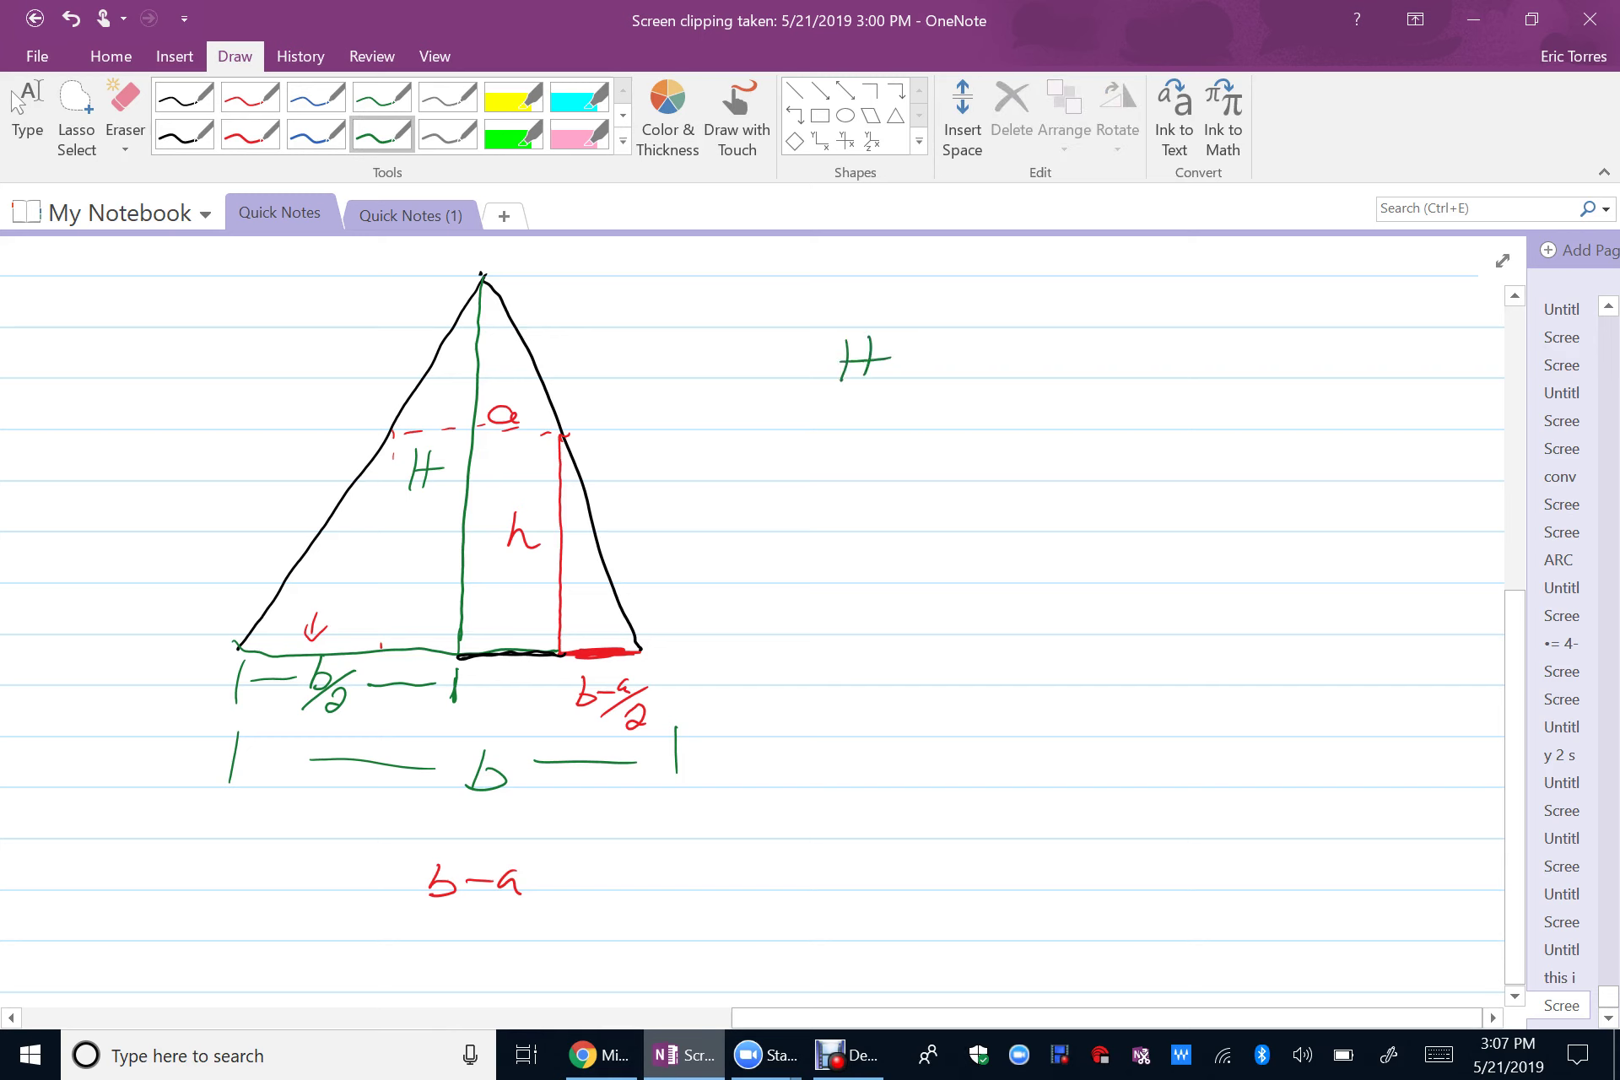
pyautogui.moveTo(793, 396); pyautogui.dragTo(928, 391)
pyautogui.moveTo(845, 426)
pyautogui.mouseDown()
pyautogui.moveTo(853, 445)
pyautogui.moveTo(832, 469)
pyautogui.moveTo(888, 469)
pyautogui.moveTo(823, 479)
pyautogui.mouseUp()
pyautogui.moveTo(895, 421); pyautogui.dragTo(882, 481)
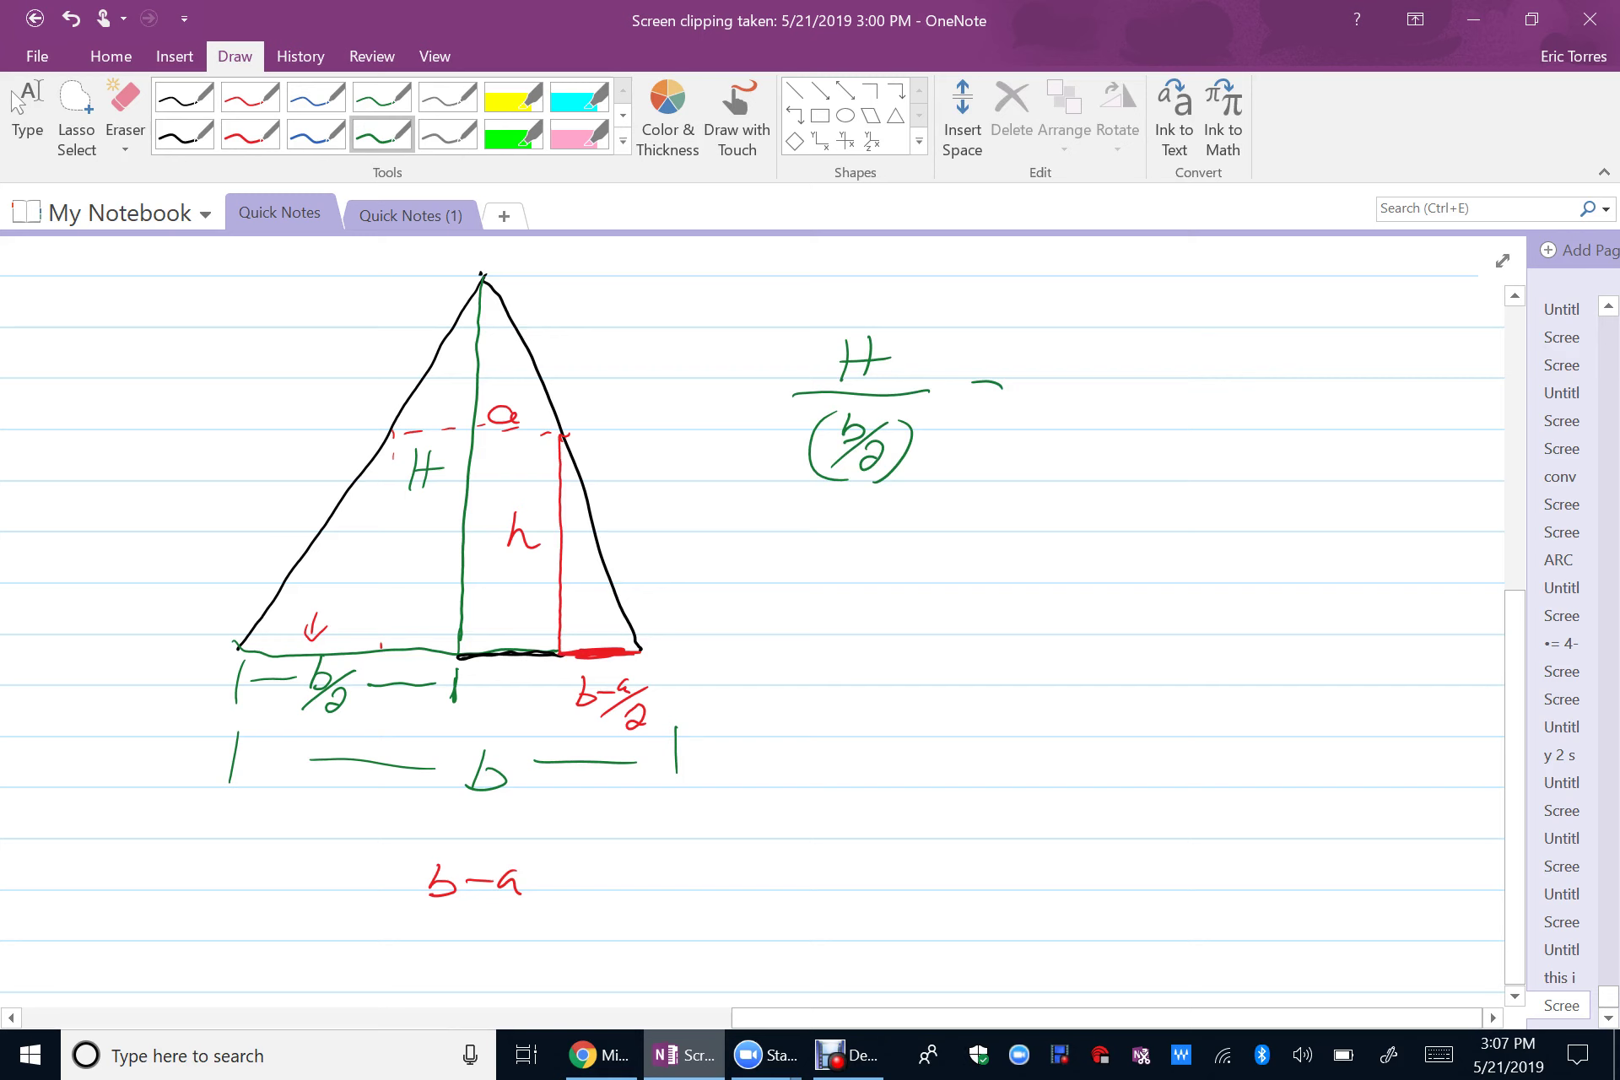
pyautogui.moveTo(971, 403); pyautogui.dragTo(1007, 399)
# - Complete the ratio's right side h/((b−a)/2) in red ink
pyautogui.click(249, 135)
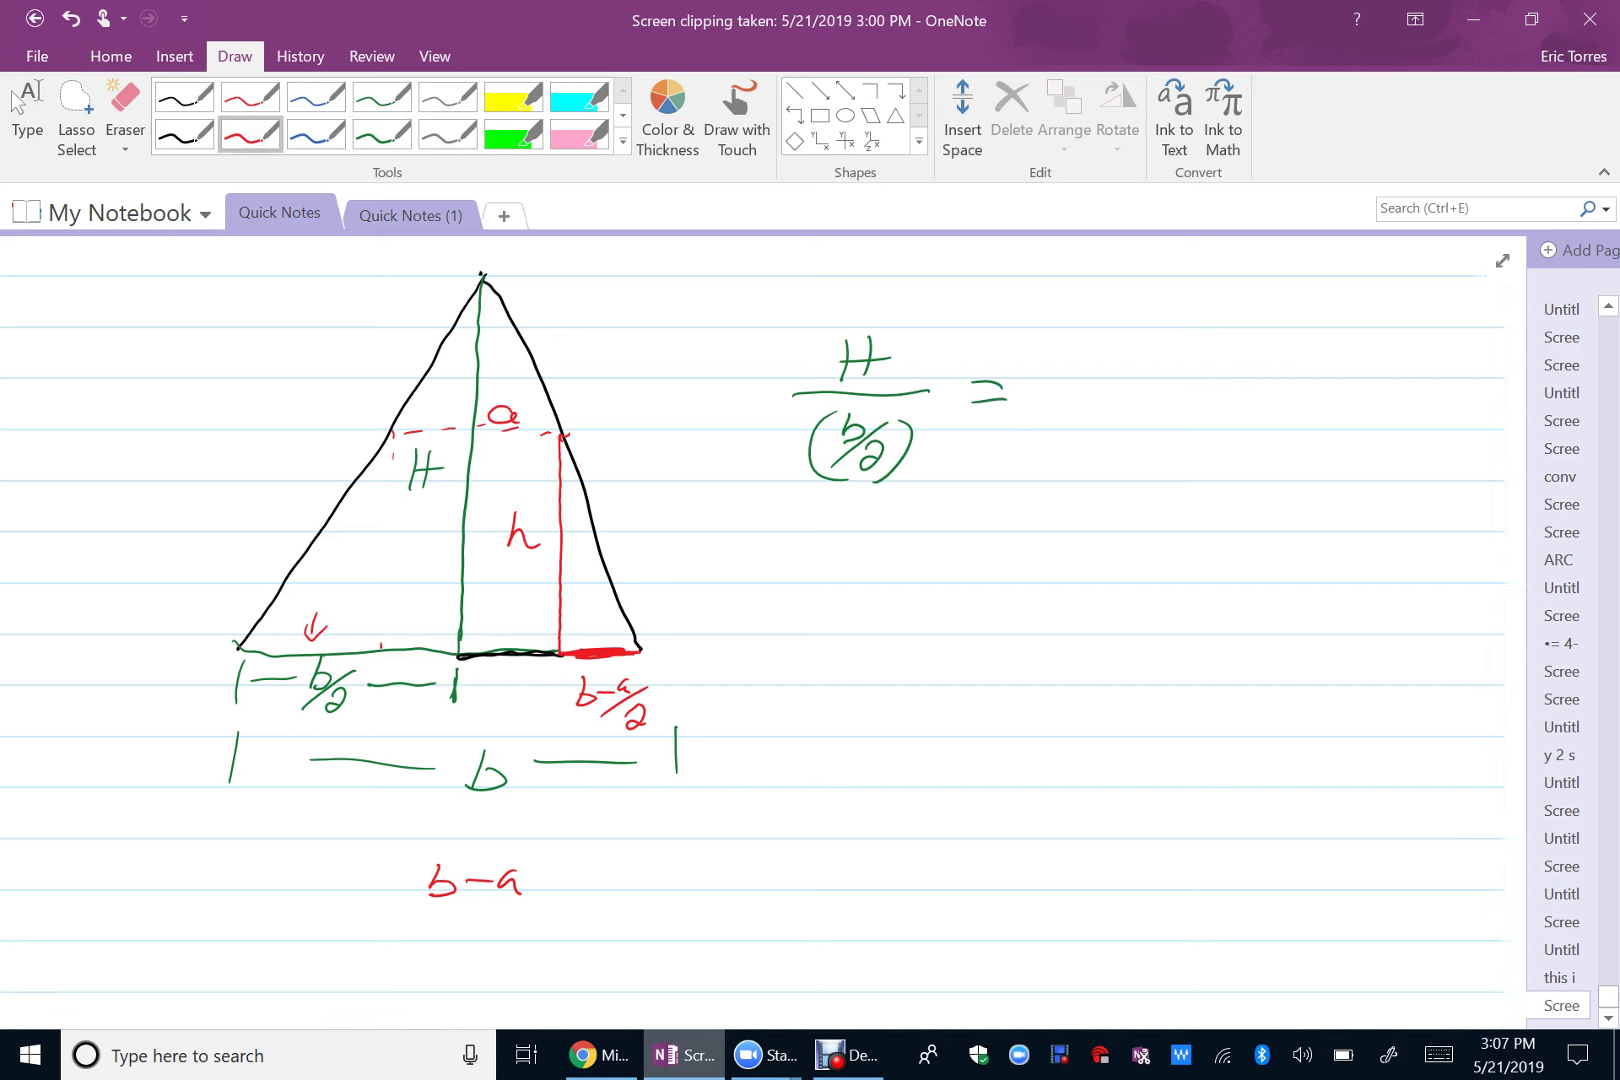
pyautogui.moveTo(1129, 323)
pyautogui.mouseDown()
pyautogui.moveTo(1146, 367)
pyautogui.moveTo(1178, 367)
pyautogui.moveTo(1121, 423)
pyautogui.moveTo(1189, 419)
pyautogui.mouseUp()
pyautogui.moveTo(1125, 436)
pyautogui.mouseDown()
pyautogui.moveTo(1177, 428)
pyautogui.moveTo(1182, 474)
pyautogui.mouseUp()
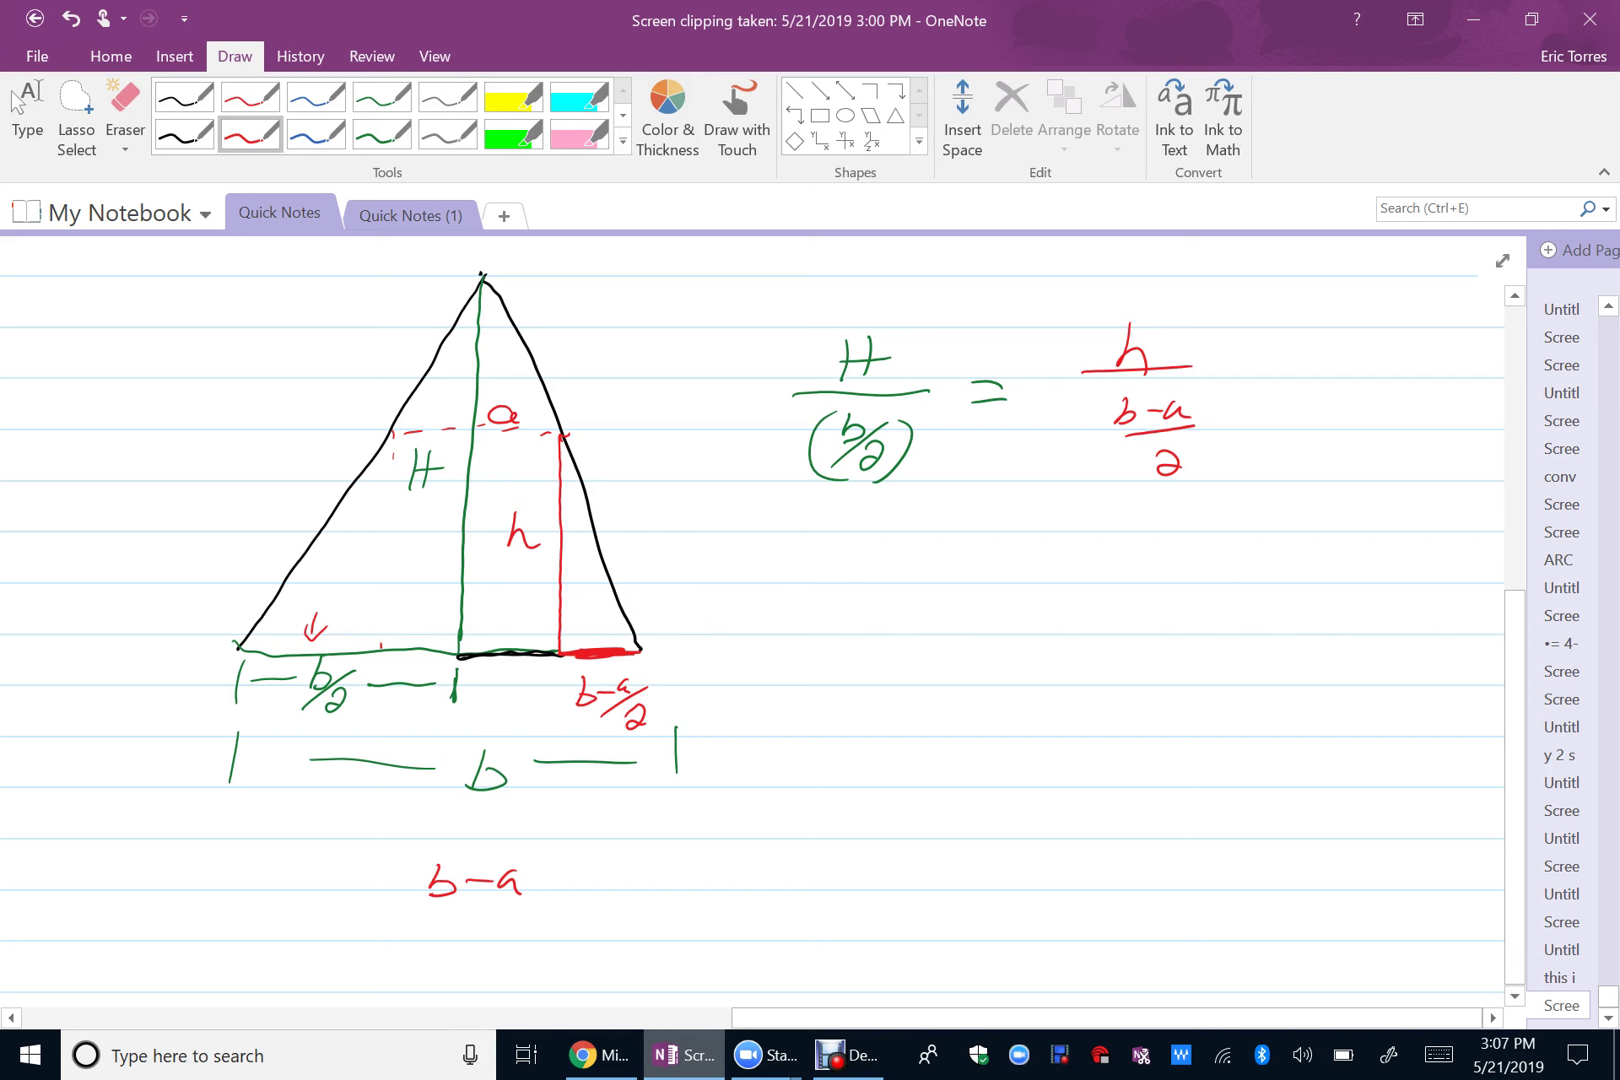
pyautogui.moveTo(1101, 387); pyautogui.dragTo(1103, 476)
pyautogui.moveTo(1208, 382); pyautogui.dragTo(1216, 469)
# - Write the solution H = h·b/(b−a) below the ratio, H= in green and the rest in red
pyautogui.click(383, 135)
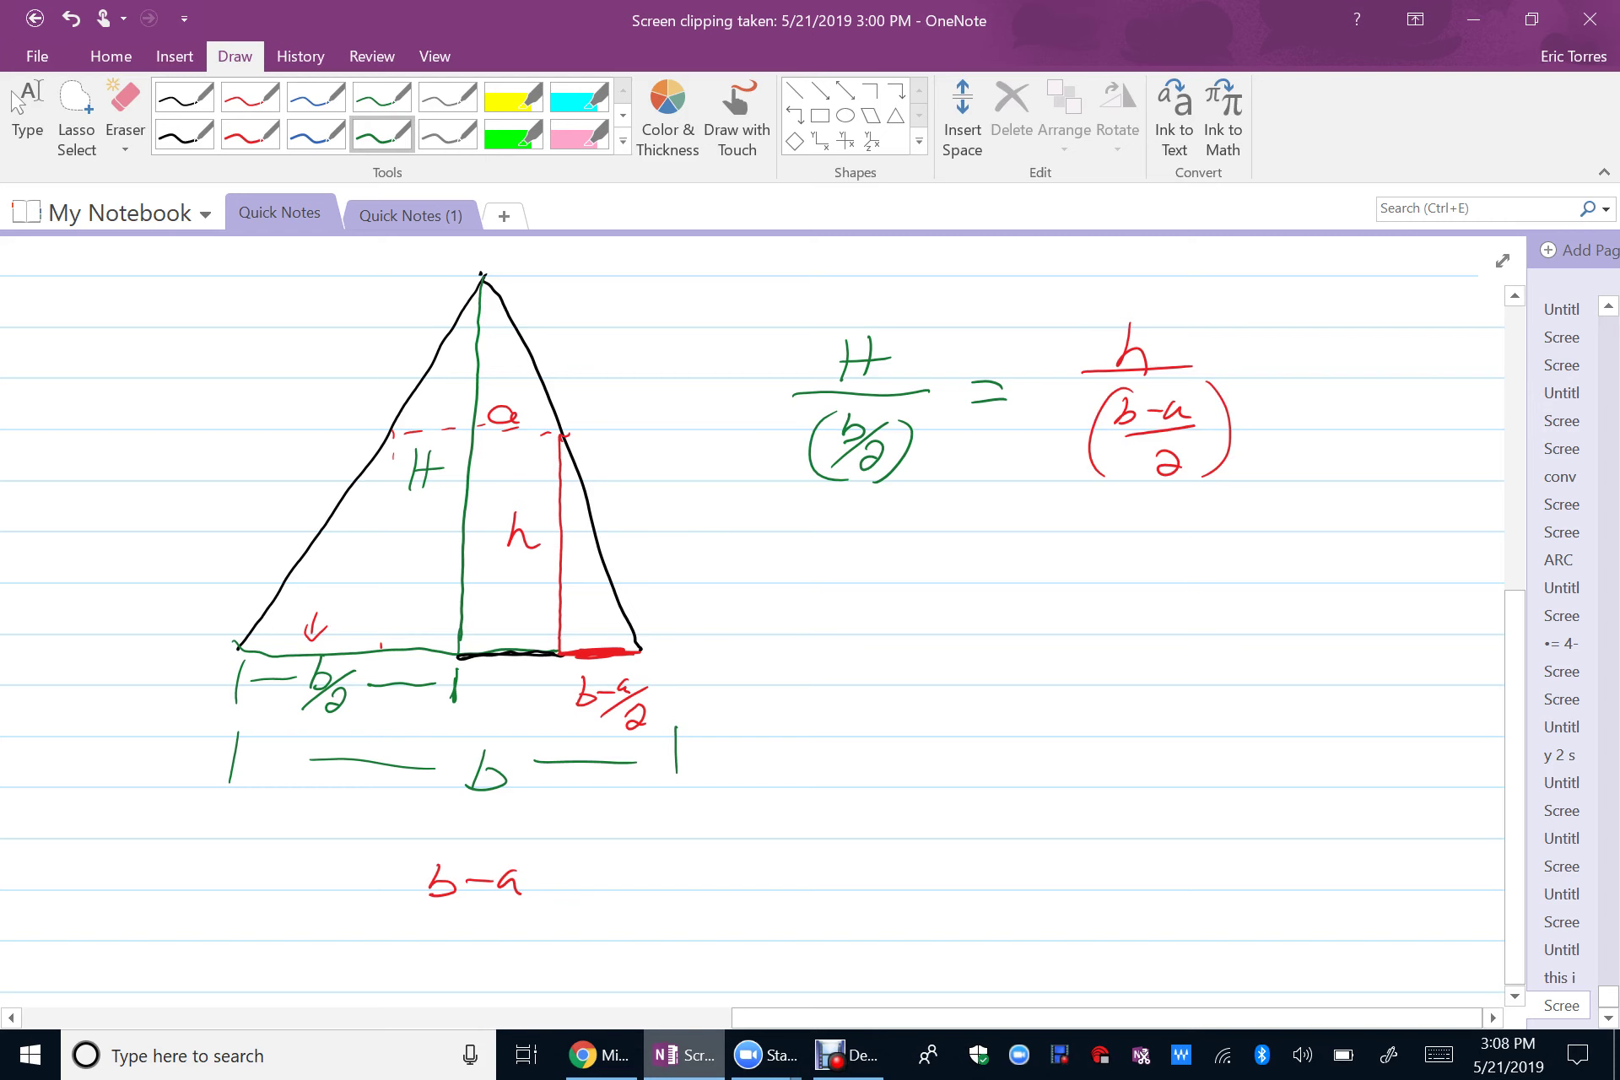
pyautogui.moveTo(848, 537)
pyautogui.mouseDown()
pyautogui.moveTo(835, 601)
pyautogui.moveTo(859, 595)
pyautogui.mouseUp()
pyautogui.moveTo(837, 573); pyautogui.dragTo(926, 562)
pyautogui.click(251, 134)
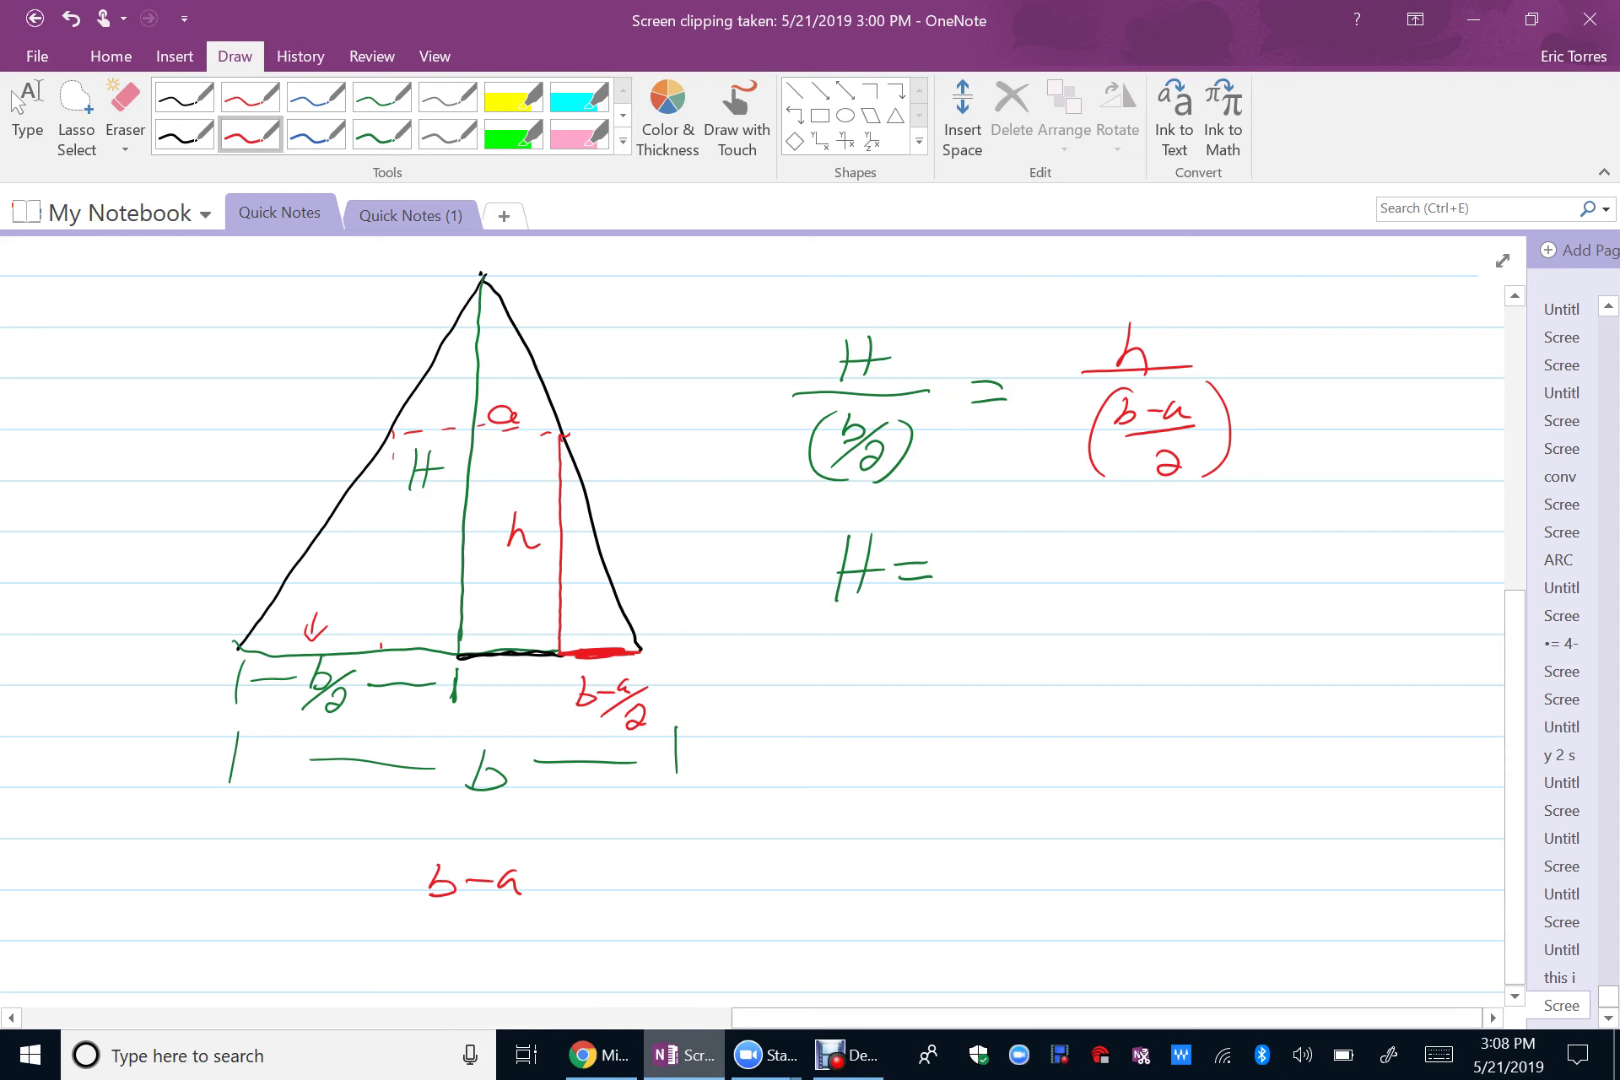
pyautogui.moveTo(1044, 524); pyautogui.dragTo(1059, 582)
pyautogui.moveTo(1078, 554); pyautogui.dragTo(1098, 574)
pyautogui.moveTo(986, 591)
pyautogui.mouseDown()
pyautogui.moveTo(1173, 587)
pyautogui.moveTo(1015, 654)
pyautogui.moveTo(1131, 646)
pyautogui.mouseUp()
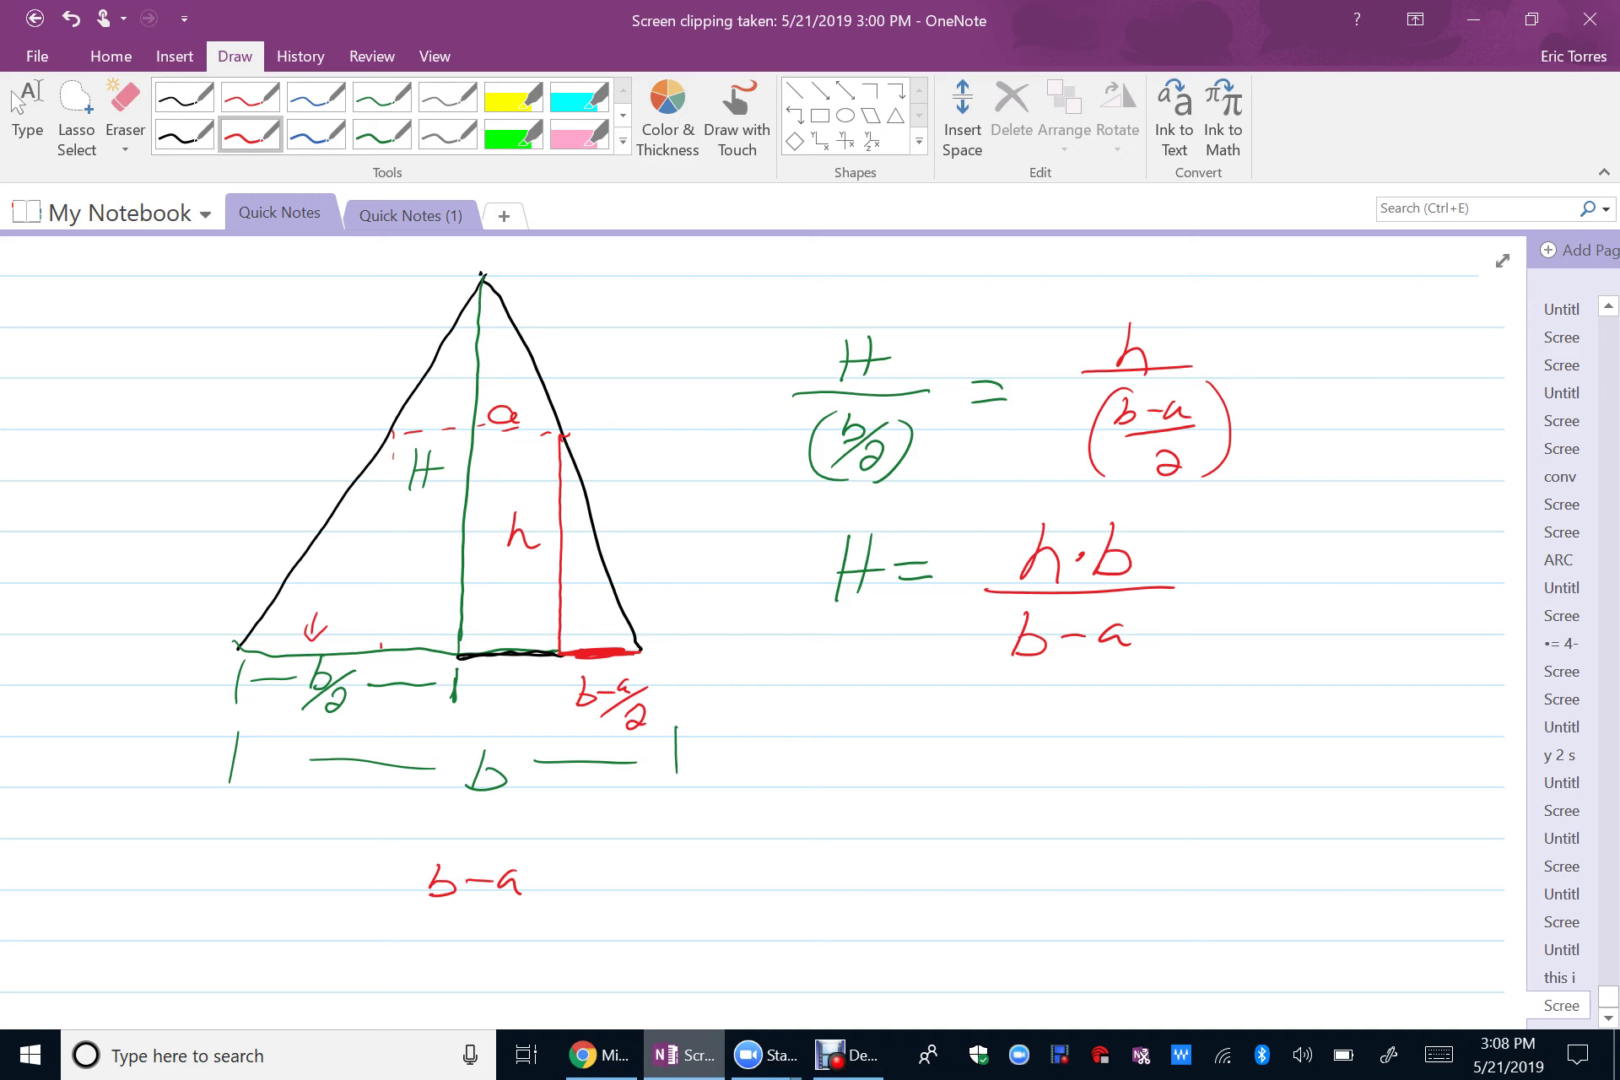
# - In black ink, start the new line V = ∫₀ʰ [b² − 2b²y/ below the previous integral
pyautogui.moveTo(760, 591); pyautogui.dragTo(1002, 504)
pyautogui.moveTo(570, 604); pyautogui.dragTo(1417, 384)
pyautogui.click(27, 115)
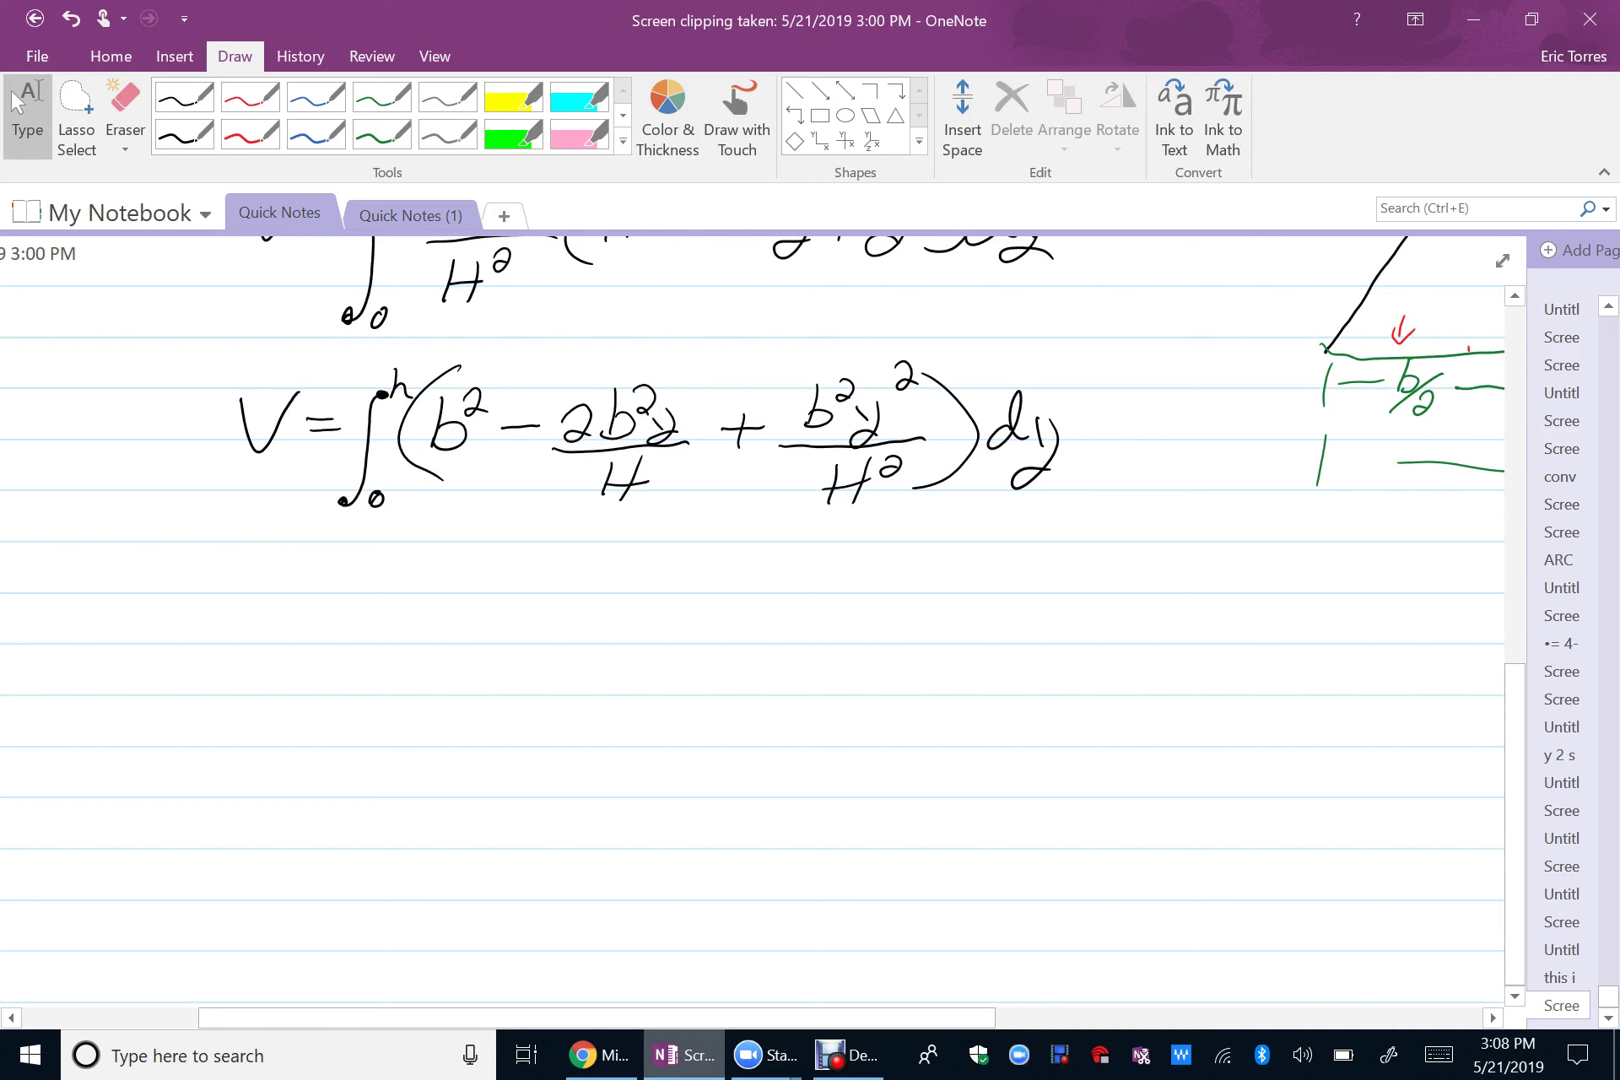
pyautogui.click(184, 134)
pyautogui.moveTo(227, 613)
pyautogui.mouseDown()
pyautogui.moveTo(255, 648)
pyautogui.moveTo(275, 604)
pyautogui.moveTo(318, 633)
pyautogui.mouseUp()
pyautogui.moveTo(280, 660); pyautogui.dragTo(323, 655)
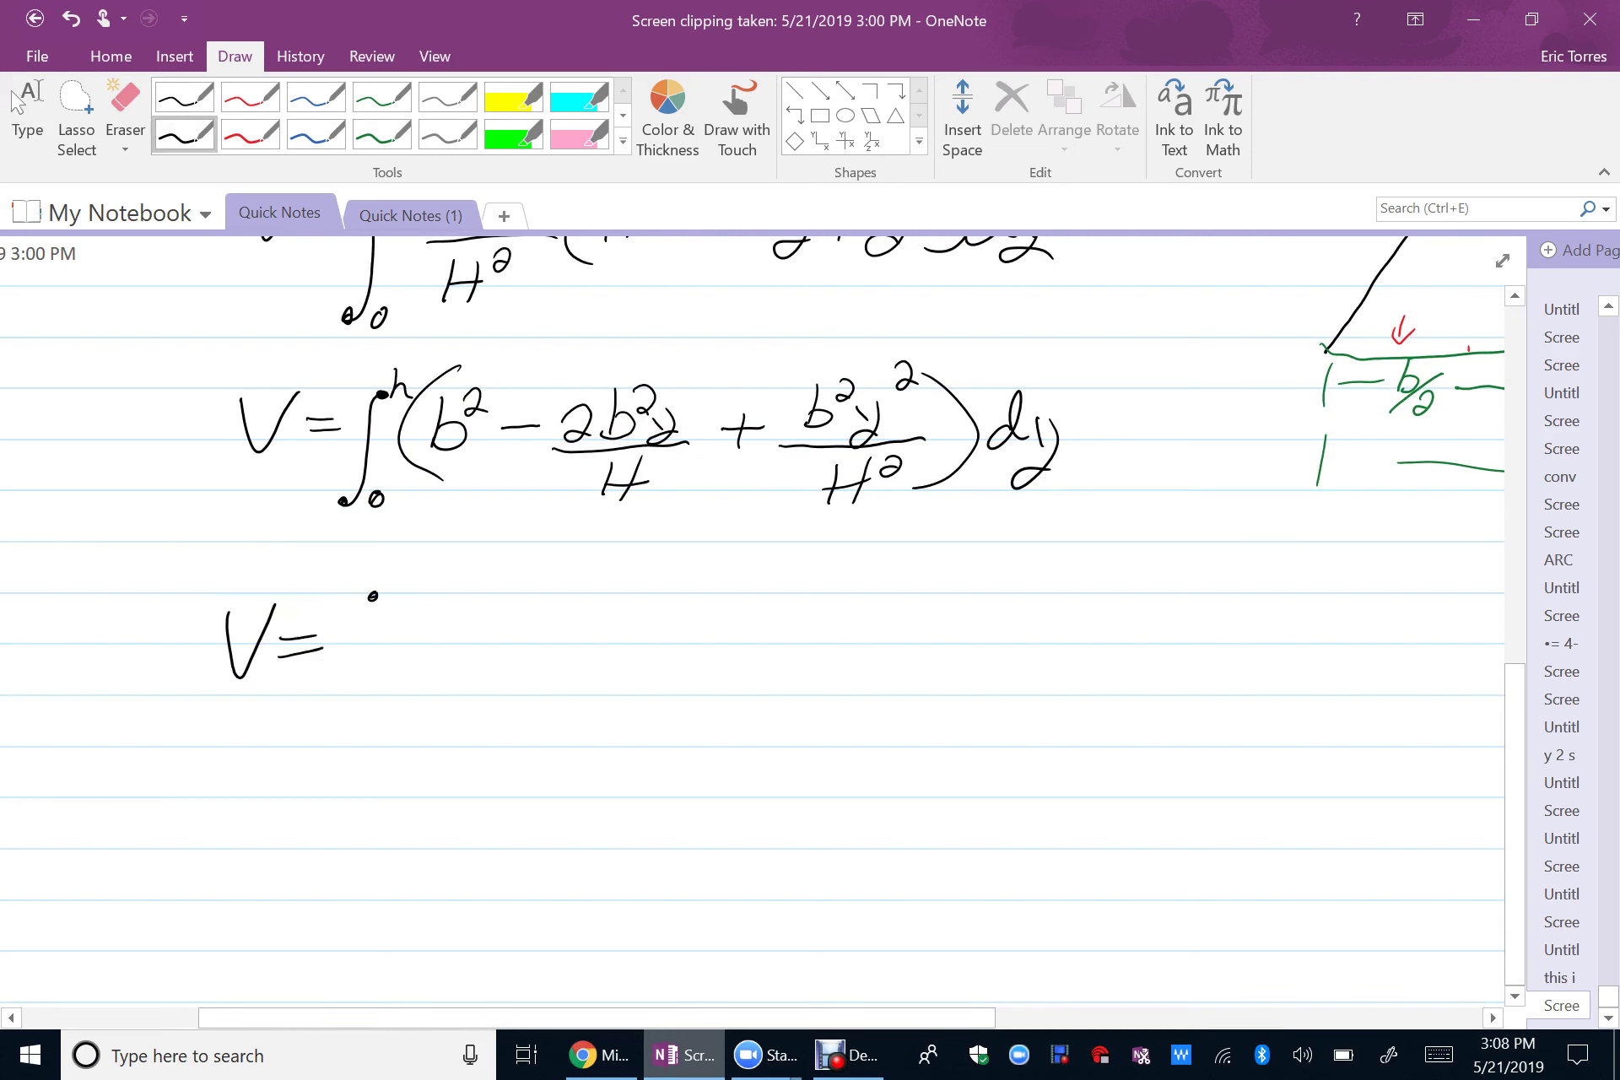
pyautogui.moveTo(372, 596)
pyautogui.mouseDown()
pyautogui.moveTo(322, 699)
pyautogui.moveTo(355, 699)
pyautogui.mouseUp()
pyautogui.moveTo(384, 582)
pyautogui.mouseDown()
pyautogui.moveTo(383, 667)
pyautogui.moveTo(450, 624)
pyautogui.moveTo(371, 680)
pyautogui.mouseUp()
pyautogui.moveTo(470, 624)
pyautogui.mouseDown()
pyautogui.moveTo(549, 626)
pyautogui.moveTo(604, 594)
pyautogui.moveTo(601, 626)
pyautogui.mouseUp()
pyautogui.moveTo(611, 602)
pyautogui.mouseDown()
pyautogui.moveTo(587, 646)
pyautogui.moveTo(654, 640)
pyautogui.mouseUp()
pyautogui.moveTo(537, 667)
pyautogui.mouseDown()
pyautogui.moveTo(511, 747)
pyautogui.moveTo(538, 760)
pyautogui.moveTo(551, 701)
pyautogui.mouseUp()
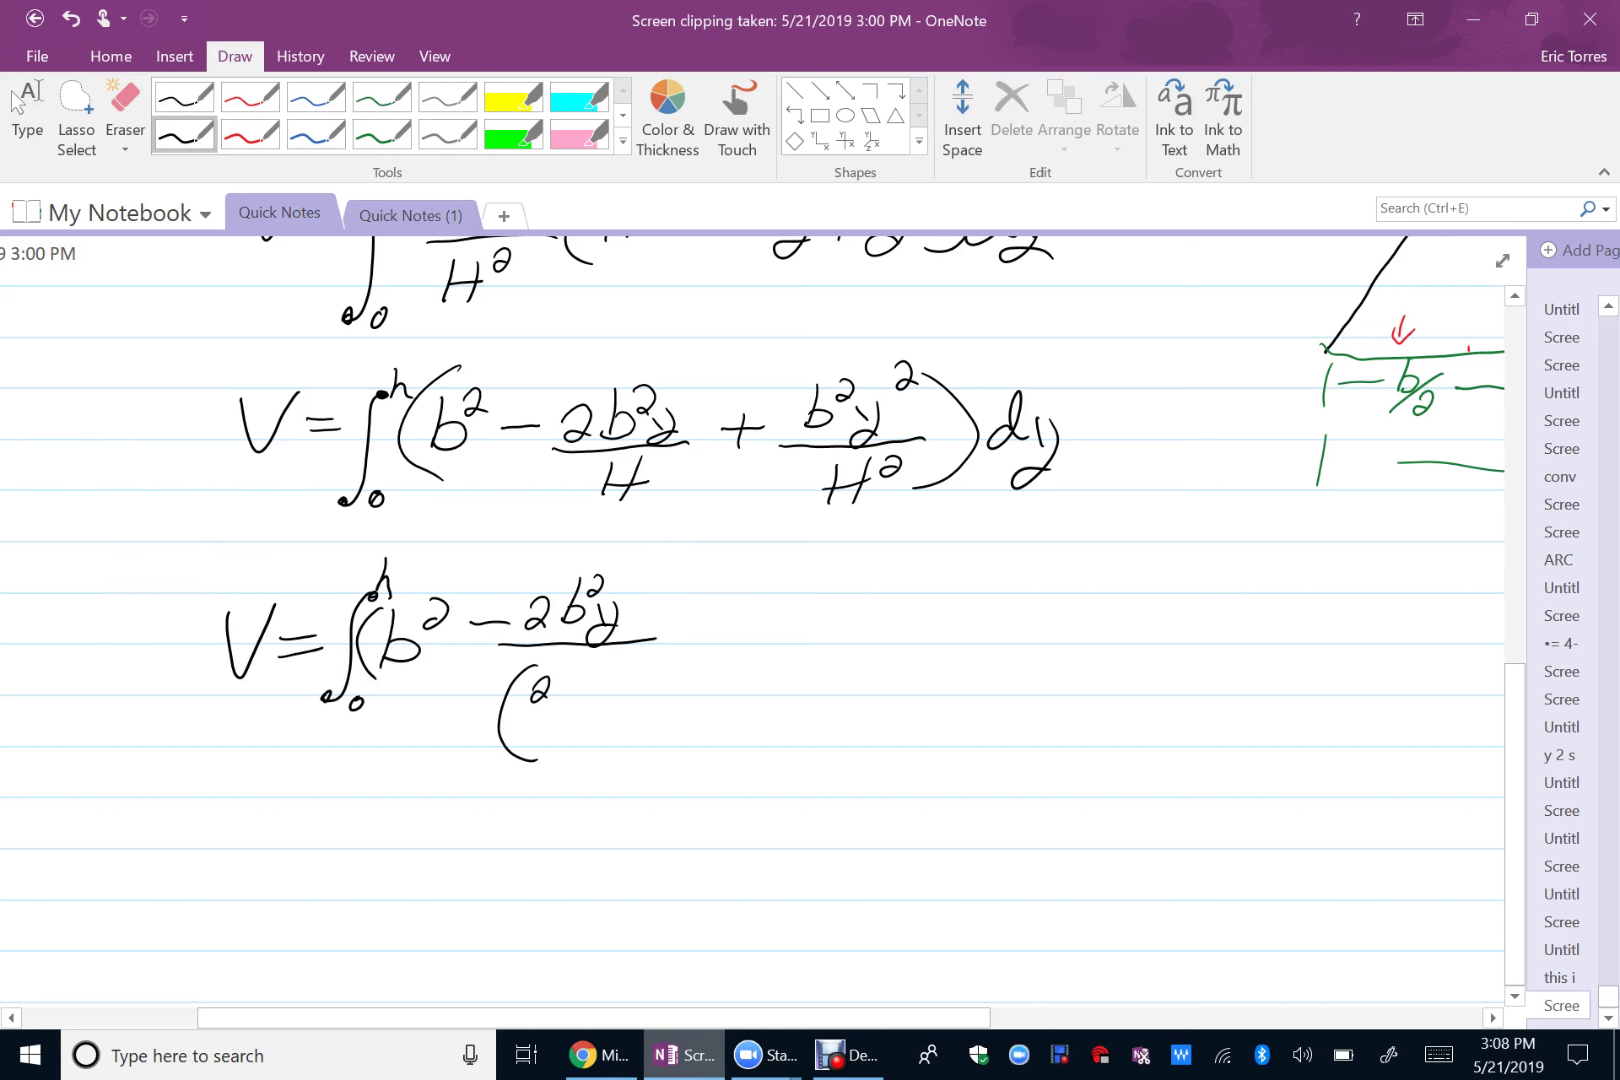
# - Erase a stray 2 and write the first denominator hb/(b−a), followed by a plus
pyautogui.hscroll(10, 751, 616)
pyautogui.scroll(1, 751, 616)
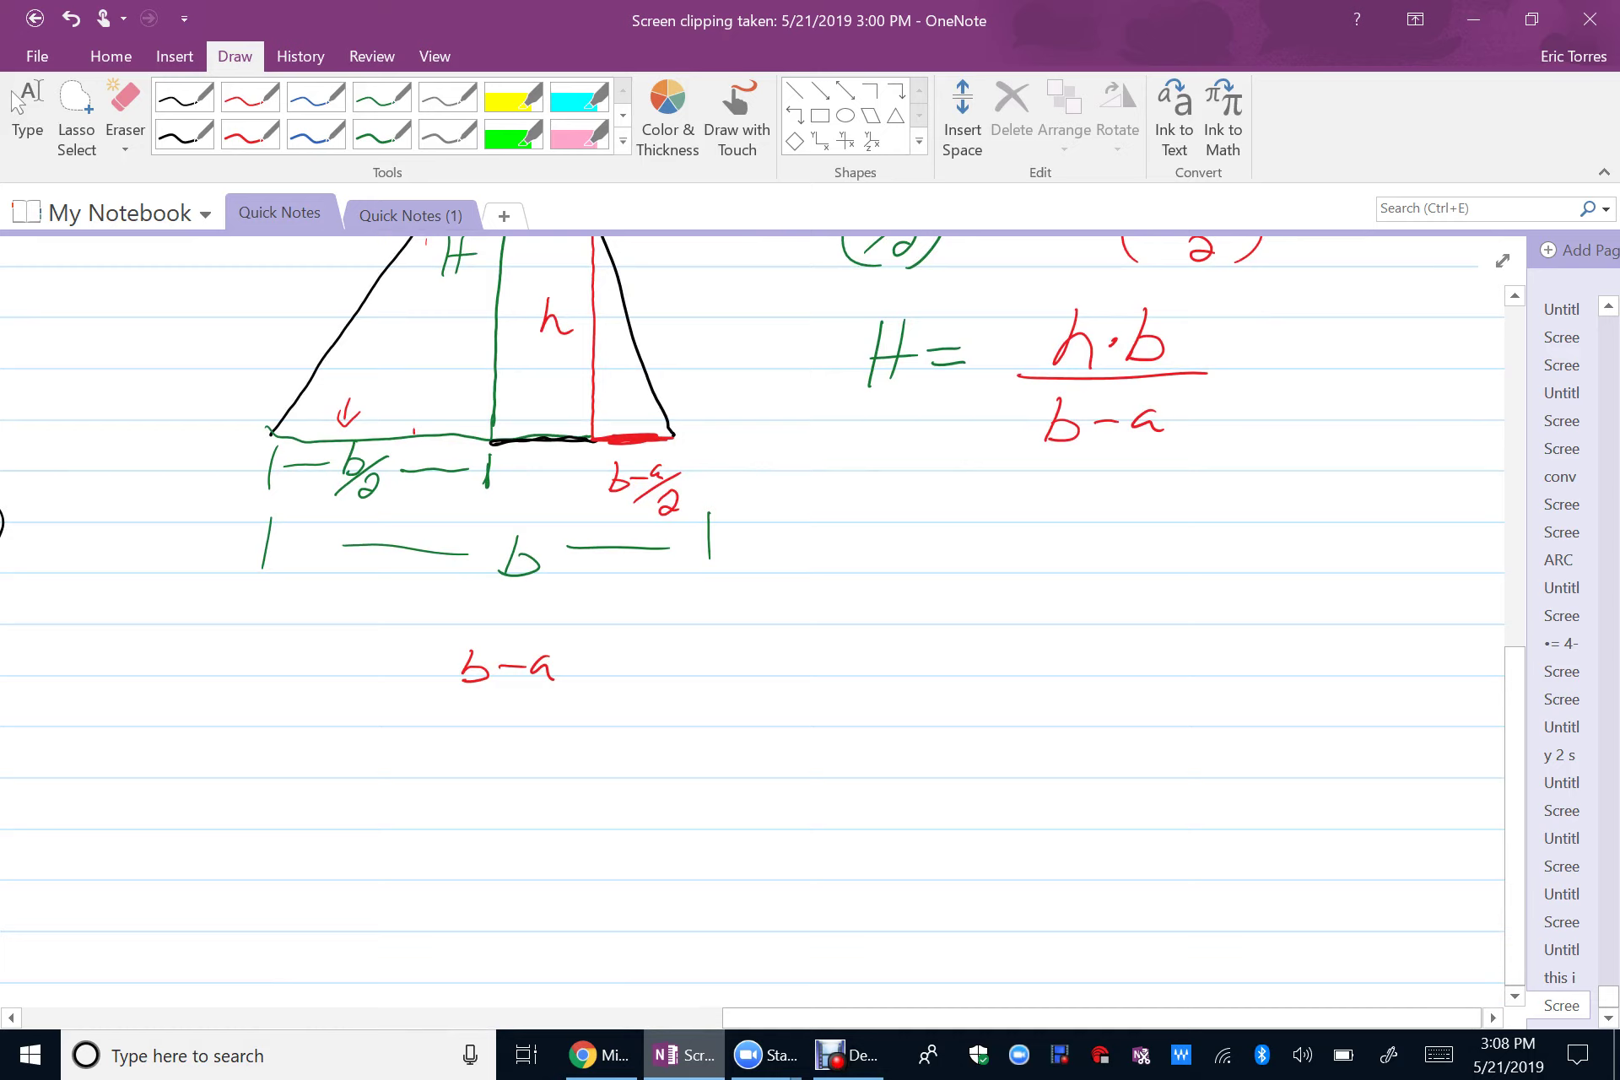
pyautogui.hscroll(-10, 751, 616)
pyautogui.scroll(-2, 751, 616)
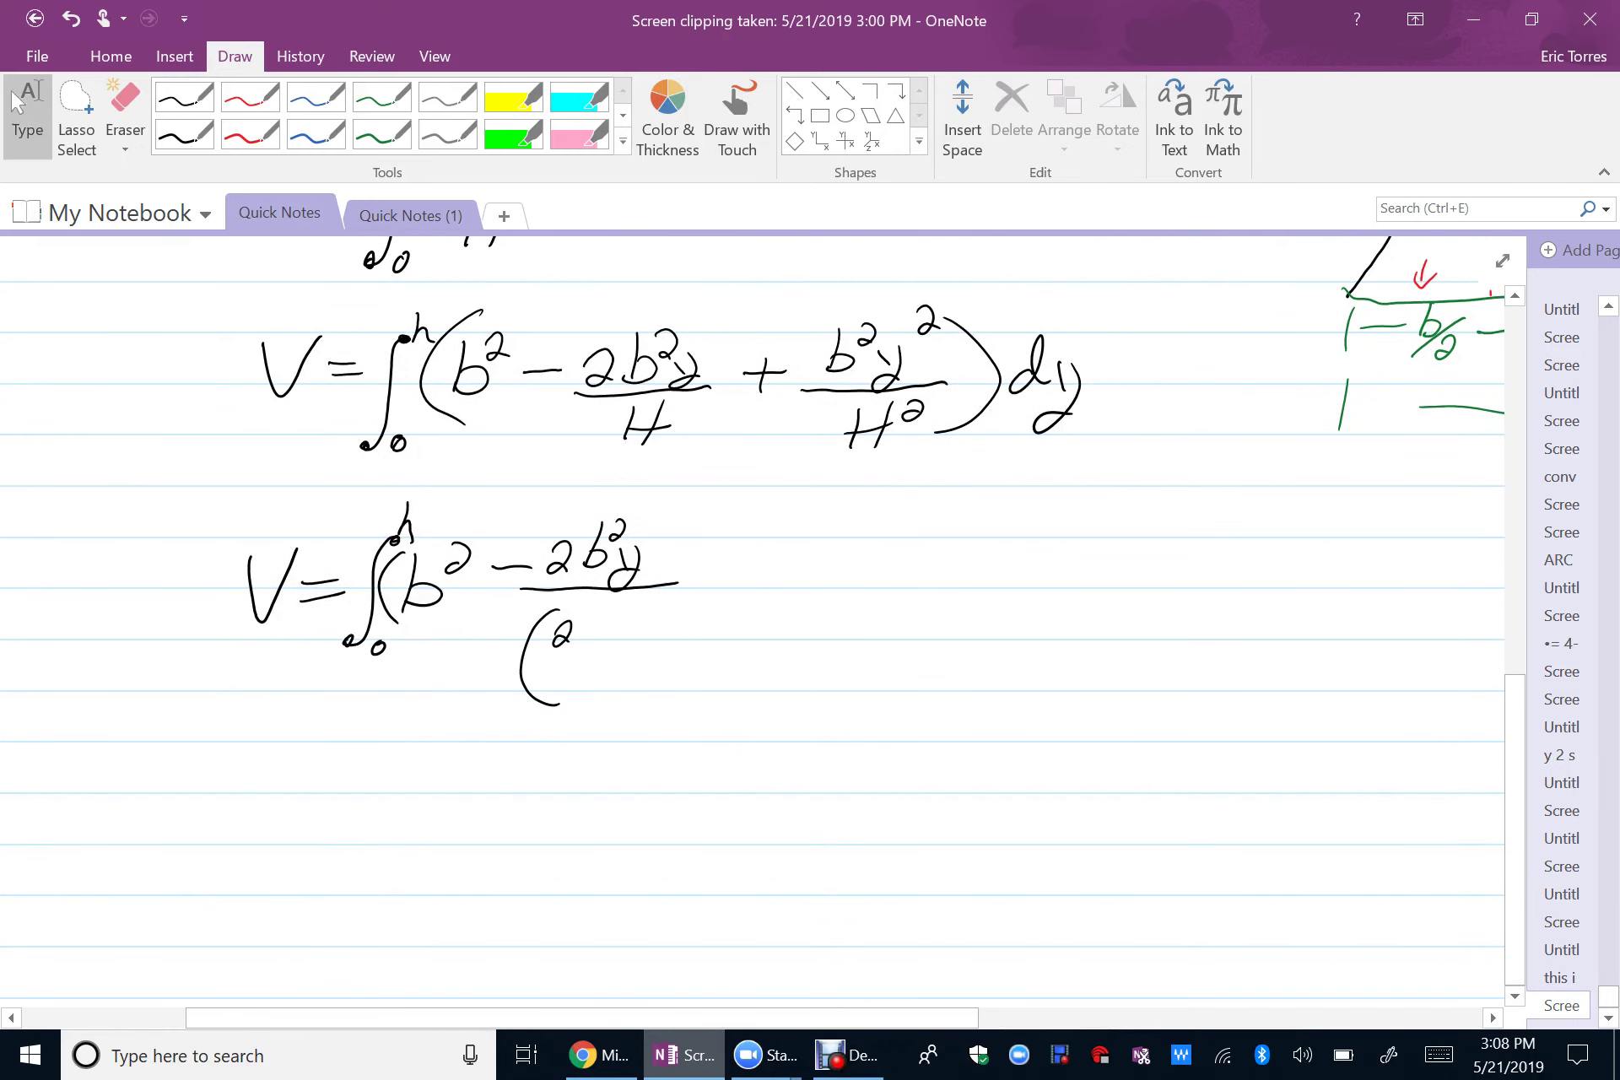
pyautogui.click(184, 133)
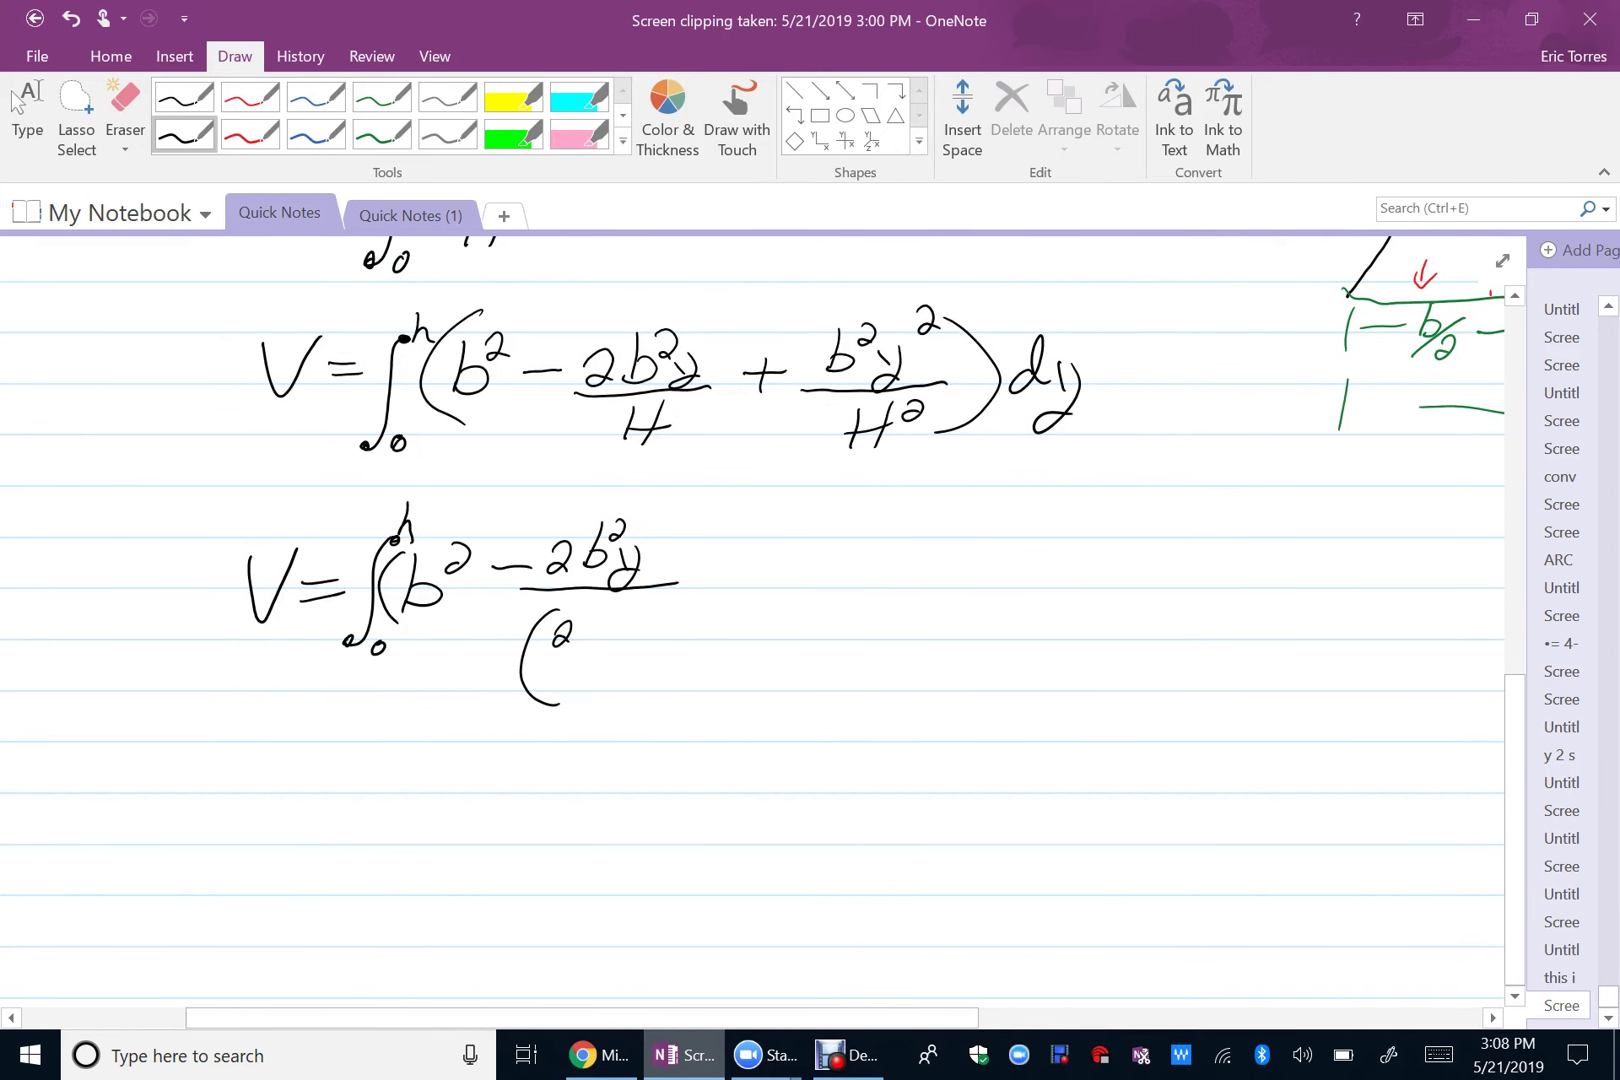
pyautogui.click(125, 118)
pyautogui.click(562, 633)
pyautogui.click(184, 134)
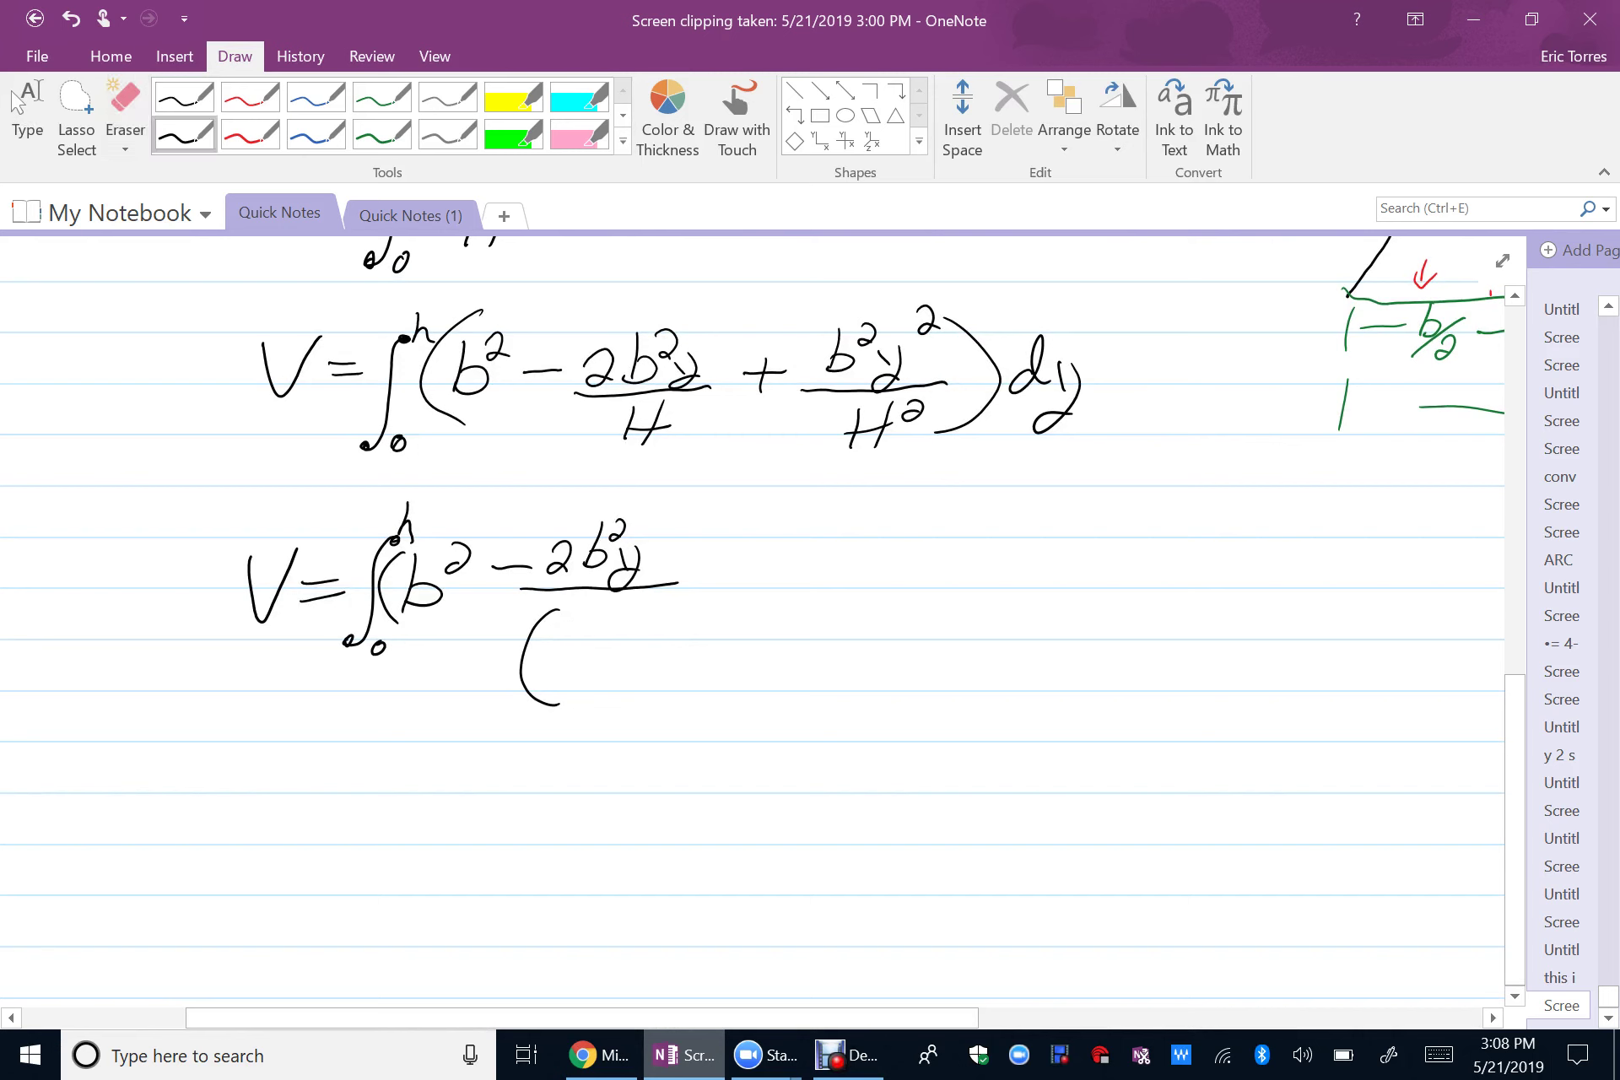
pyautogui.moveTo(565, 610)
pyautogui.mouseDown()
pyautogui.moveTo(581, 639)
pyautogui.moveTo(637, 639)
pyautogui.moveTo(571, 689)
pyautogui.moveTo(641, 686)
pyautogui.mouseUp()
pyautogui.moveTo(638, 606)
pyautogui.mouseDown()
pyautogui.moveTo(675, 655)
pyautogui.moveTo(643, 692)
pyautogui.mouseUp()
pyautogui.moveTo(697, 594)
pyautogui.mouseDown()
pyautogui.moveTo(733, 593)
pyautogui.moveTo(716, 624)
pyautogui.mouseUp()
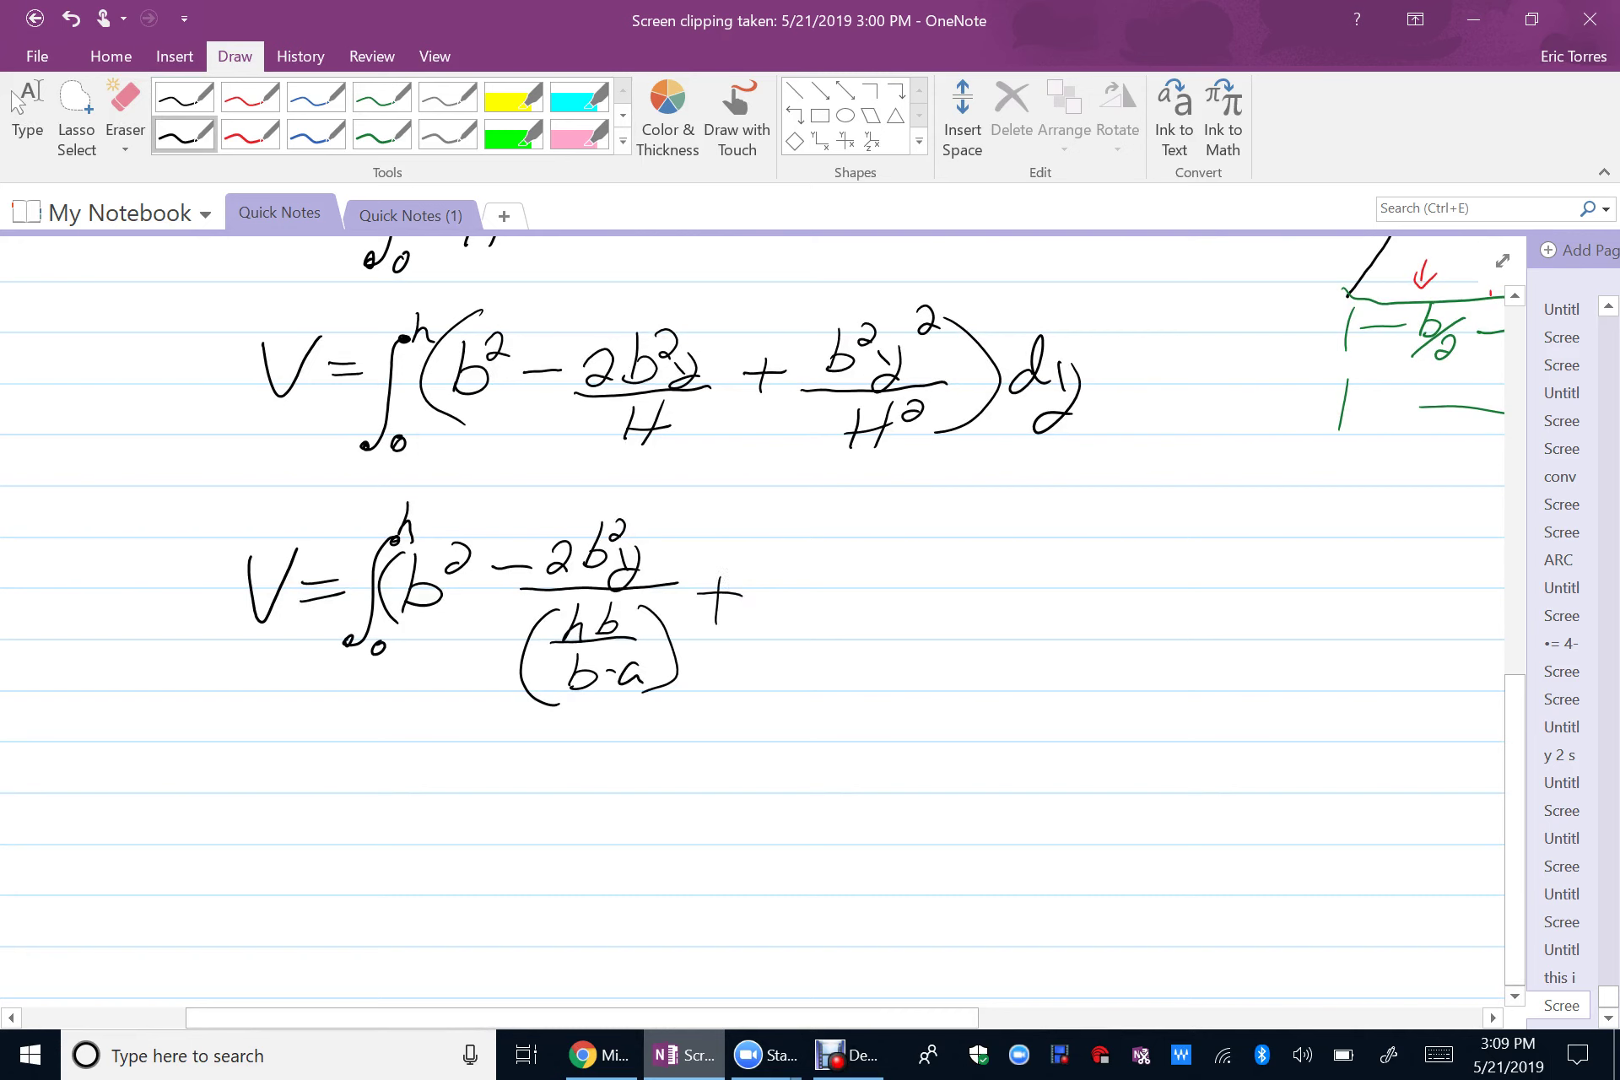
# - Write the third term b²y²/(hb/(b−a))² and the closing bracket
pyautogui.moveTo(856, 527)
pyautogui.mouseDown()
pyautogui.moveTo(845, 577)
pyautogui.moveTo(889, 538)
pyautogui.moveTo(928, 563)
pyautogui.moveTo(900, 582)
pyautogui.mouseUp()
pyautogui.moveTo(945, 505)
pyautogui.mouseDown()
pyautogui.moveTo(946, 536)
pyautogui.moveTo(977, 524)
pyautogui.mouseUp()
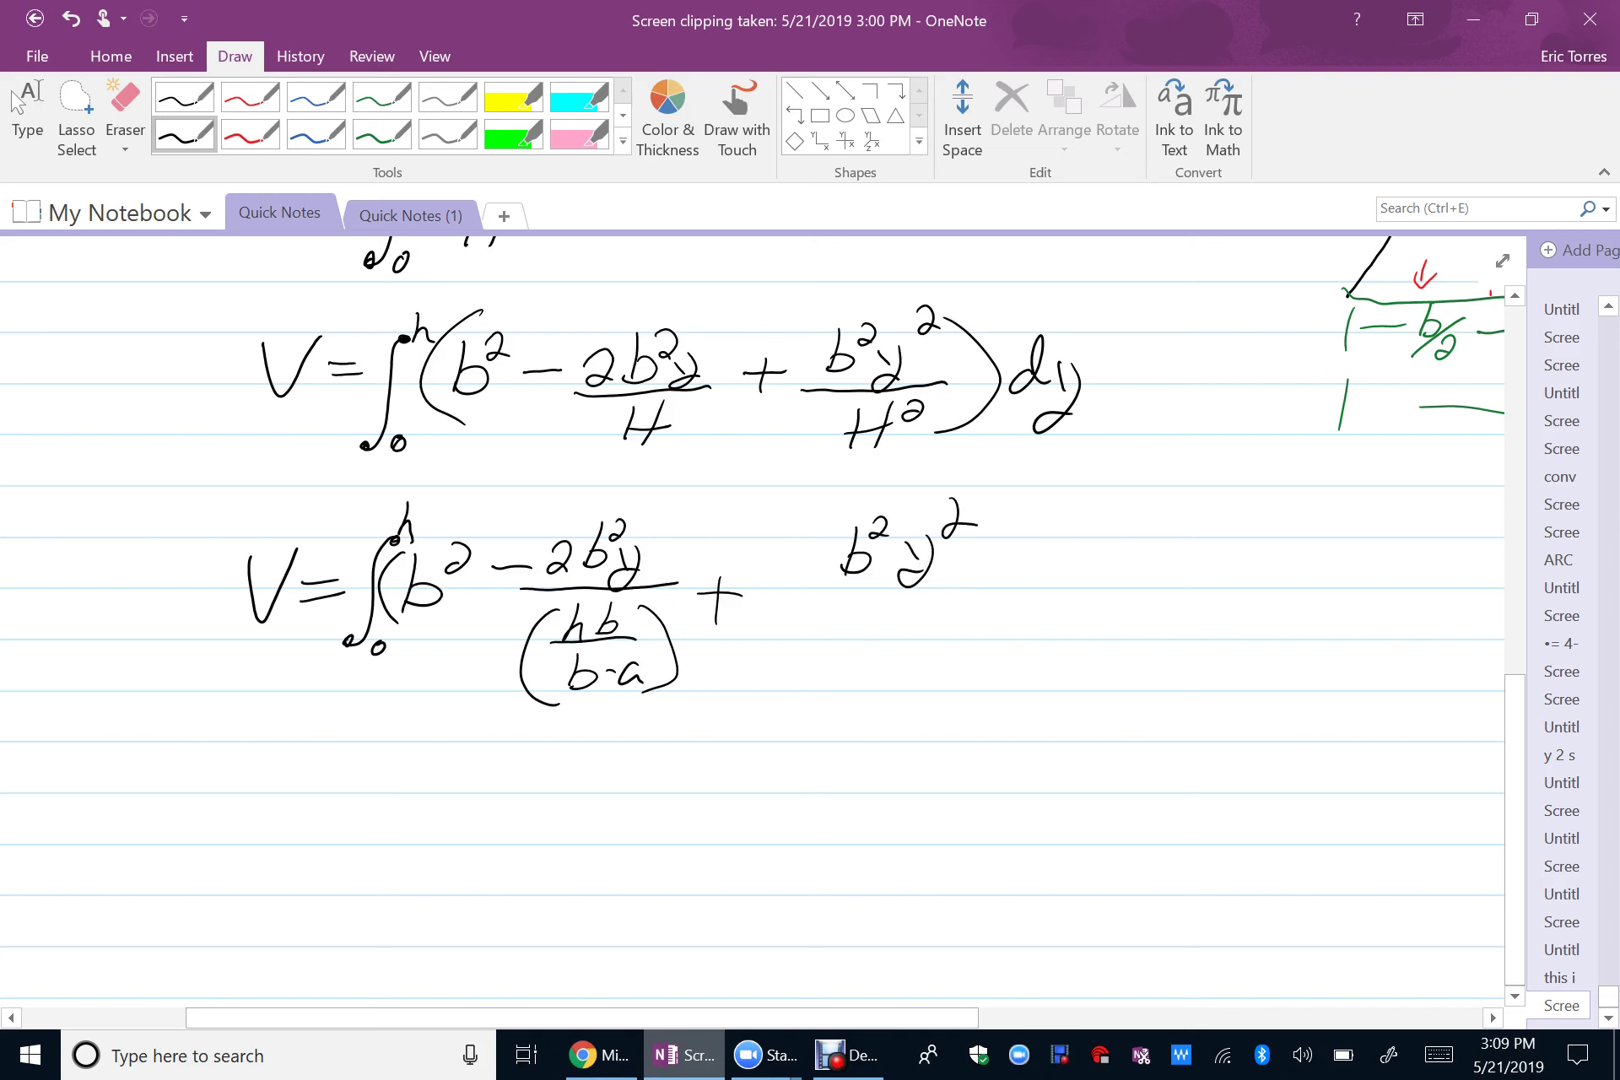
pyautogui.moveTo(777, 580); pyautogui.dragTo(1047, 595)
pyautogui.moveTo(843, 601)
pyautogui.mouseDown()
pyautogui.moveTo(817, 622)
pyautogui.moveTo(831, 704)
pyautogui.moveTo(850, 636)
pyautogui.moveTo(954, 642)
pyautogui.mouseUp()
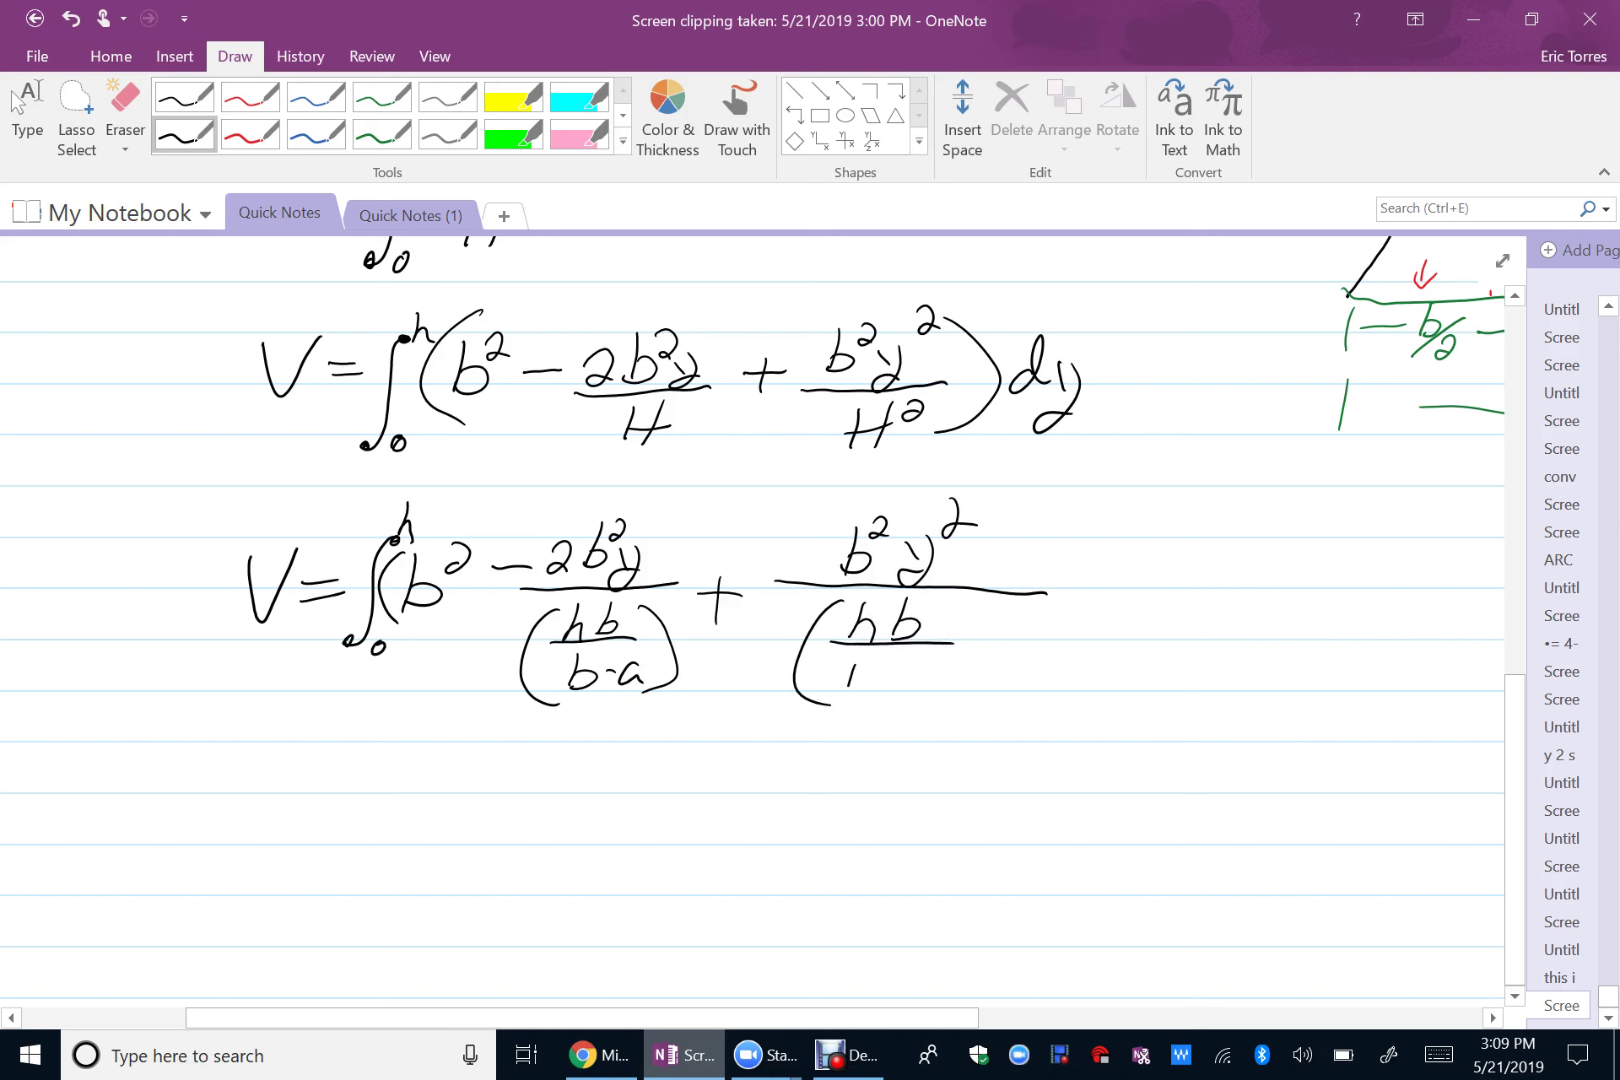
pyautogui.moveTo(849, 686); pyautogui.dragTo(934, 688)
pyautogui.moveTo(951, 612); pyautogui.dragTo(948, 693)
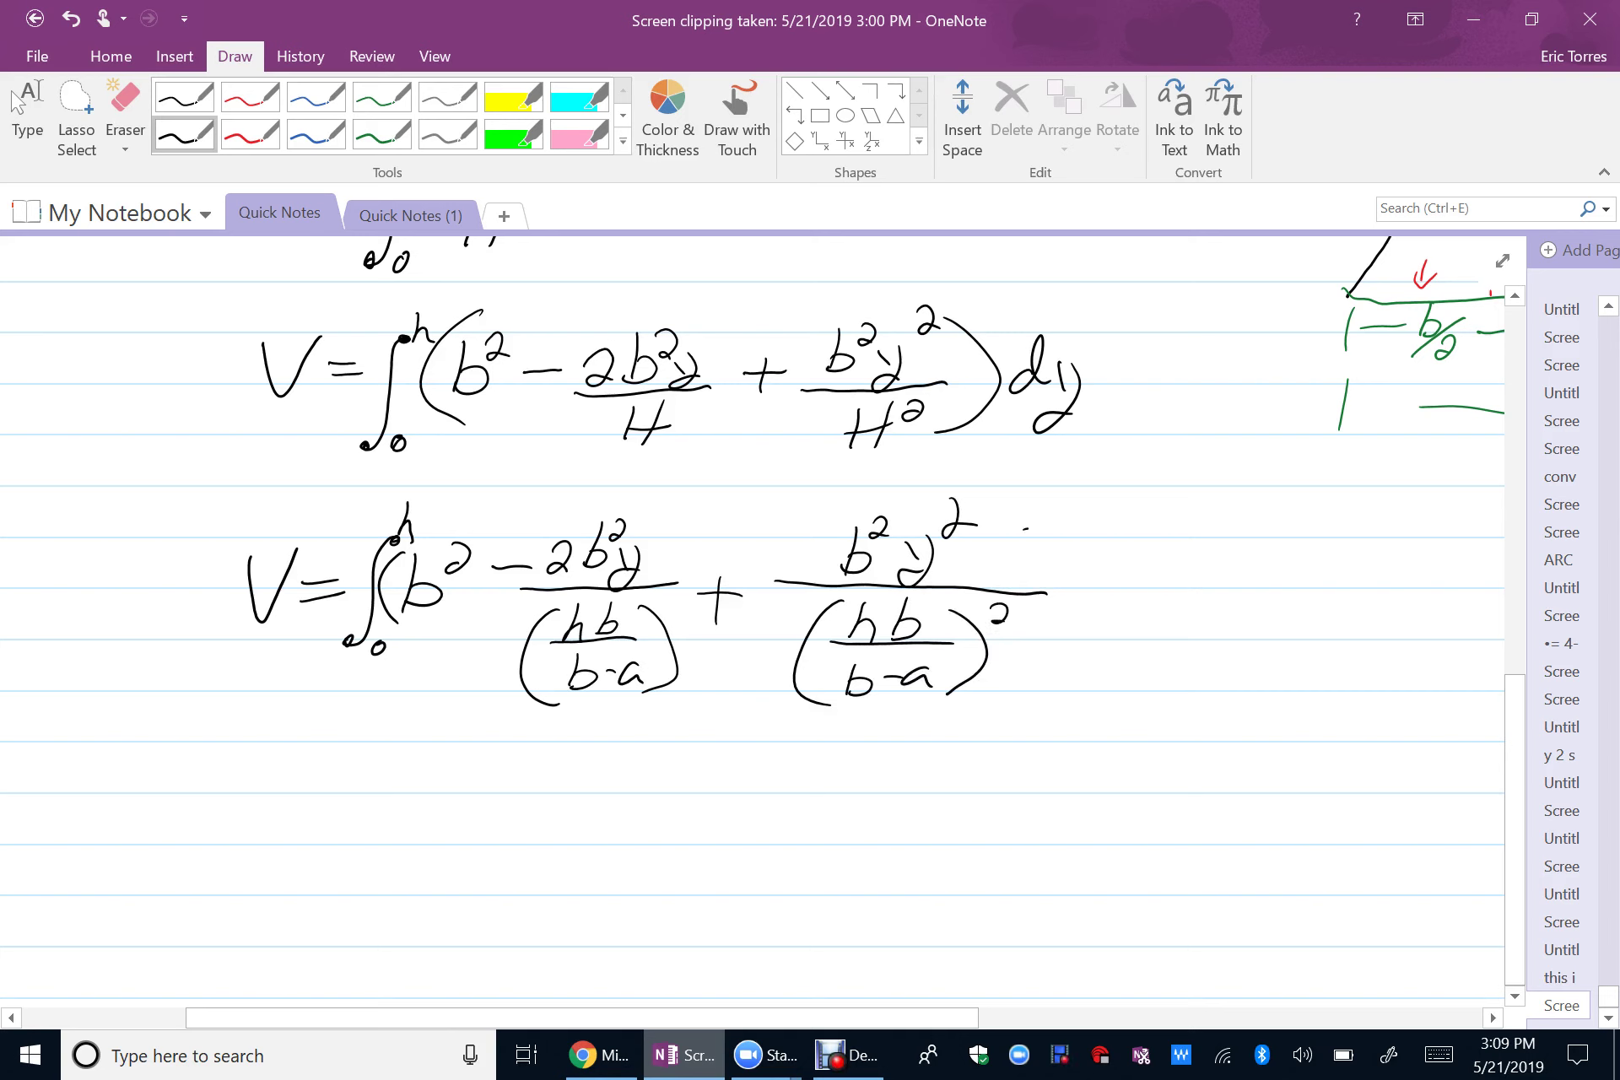
pyautogui.moveTo(1024, 529)
pyautogui.mouseDown()
pyautogui.moveTo(1112, 671)
pyautogui.moveTo(1055, 719)
pyautogui.mouseUp()
# - Erase the misplaced integral sign, its limits, and the old V=
pyautogui.click(125, 114)
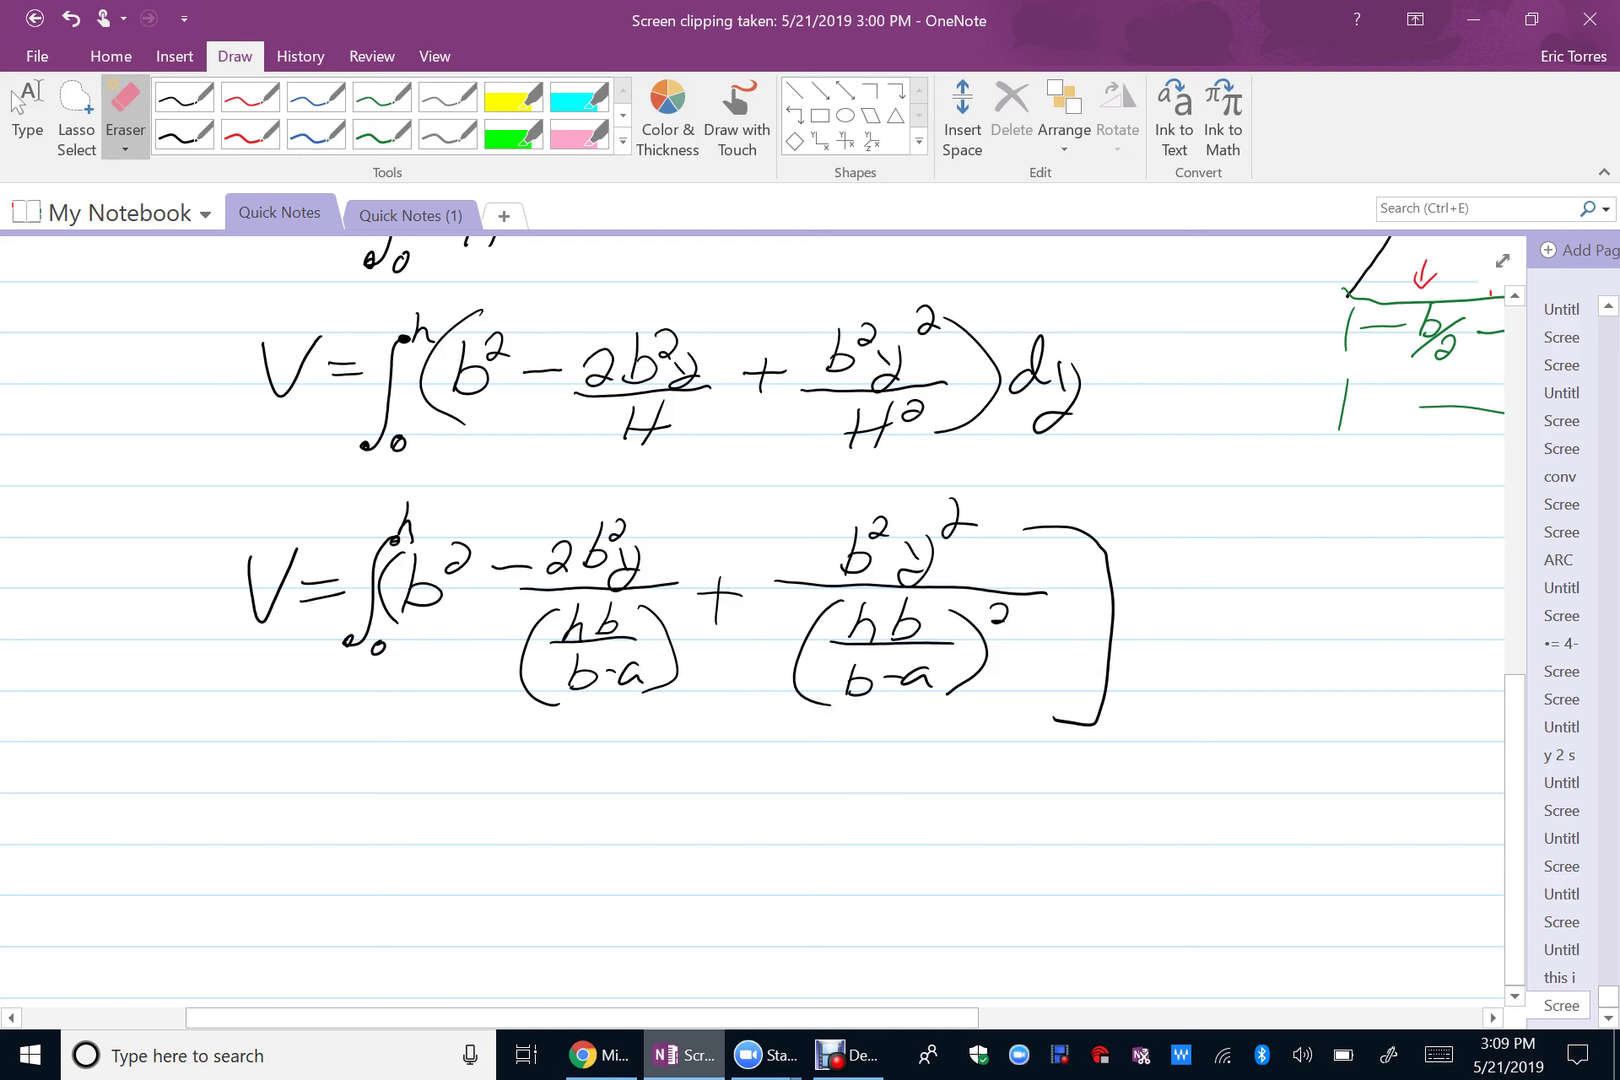
pyautogui.click(371, 591)
pyautogui.click(407, 523)
pyautogui.click(378, 647)
pyautogui.click(184, 133)
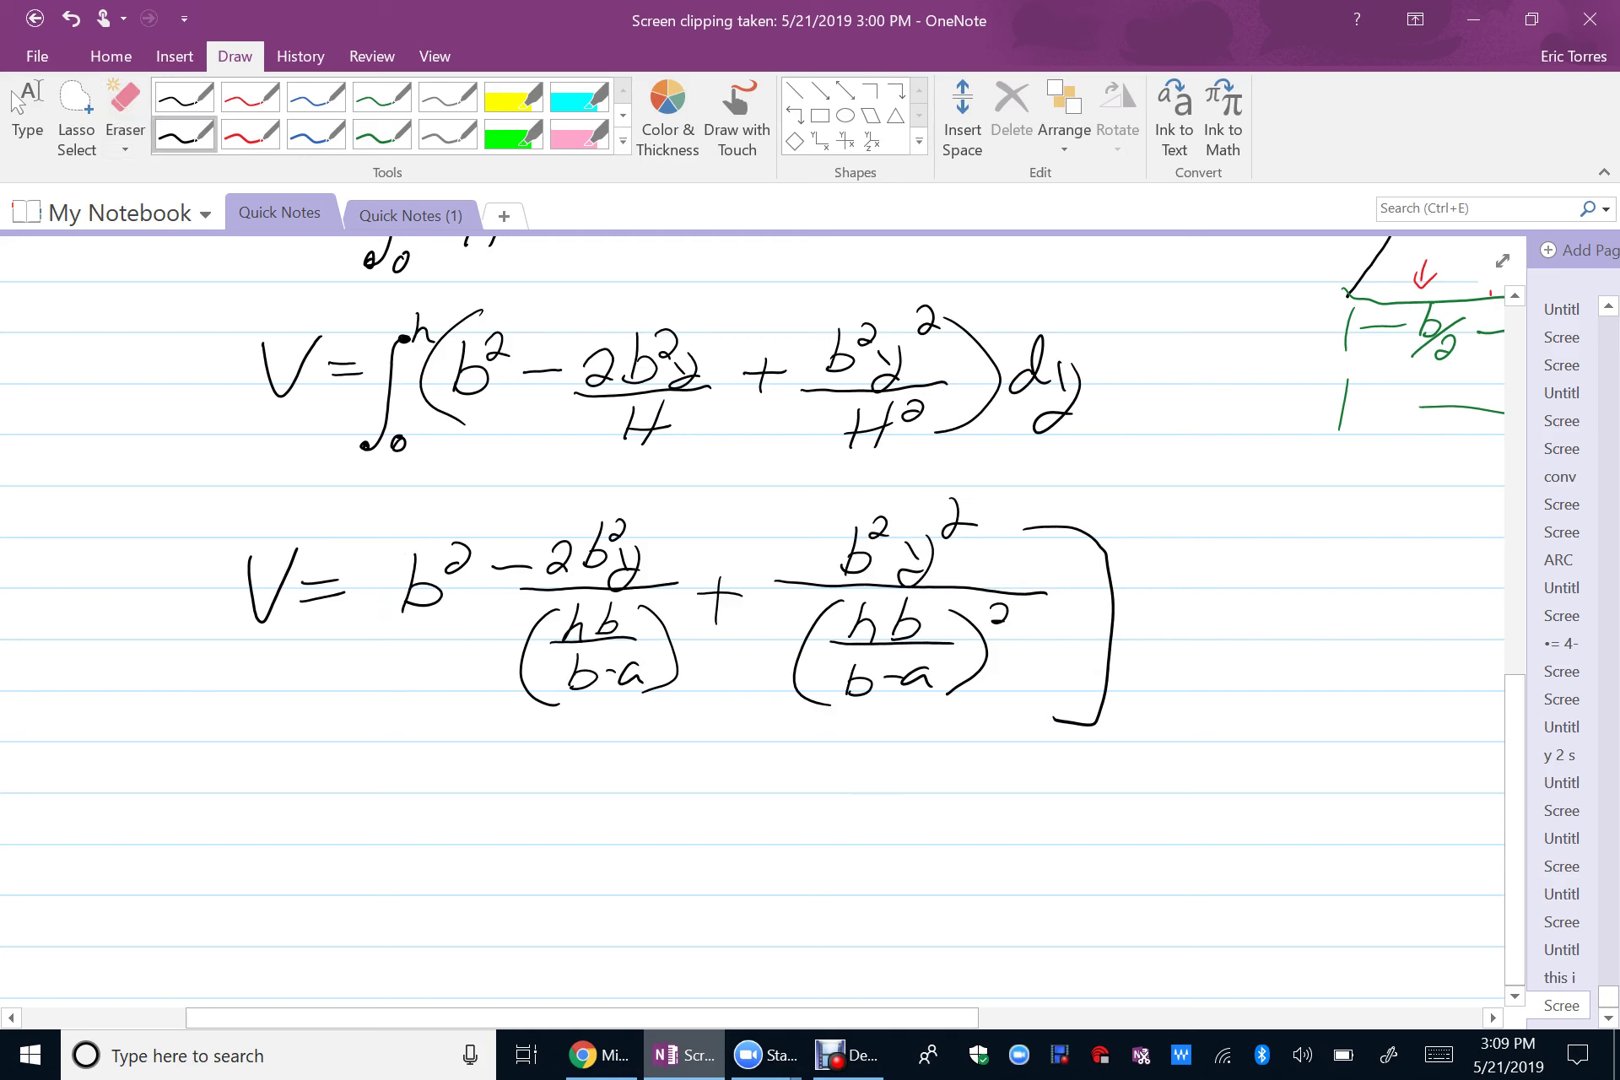
pyautogui.click(125, 114)
pyautogui.moveTo(270, 582); pyautogui.dragTo(325, 591)
pyautogui.click(184, 133)
# - Rewrite V = further left with limit h and opening bracket, then append dy
pyautogui.moveTo(181, 560); pyautogui.dragTo(218, 574)
pyautogui.moveTo(240, 582); pyautogui.dragTo(270, 581)
pyautogui.moveTo(235, 609)
pyautogui.mouseDown()
pyautogui.moveTo(267, 602)
pyautogui.moveTo(264, 666)
pyautogui.mouseUp()
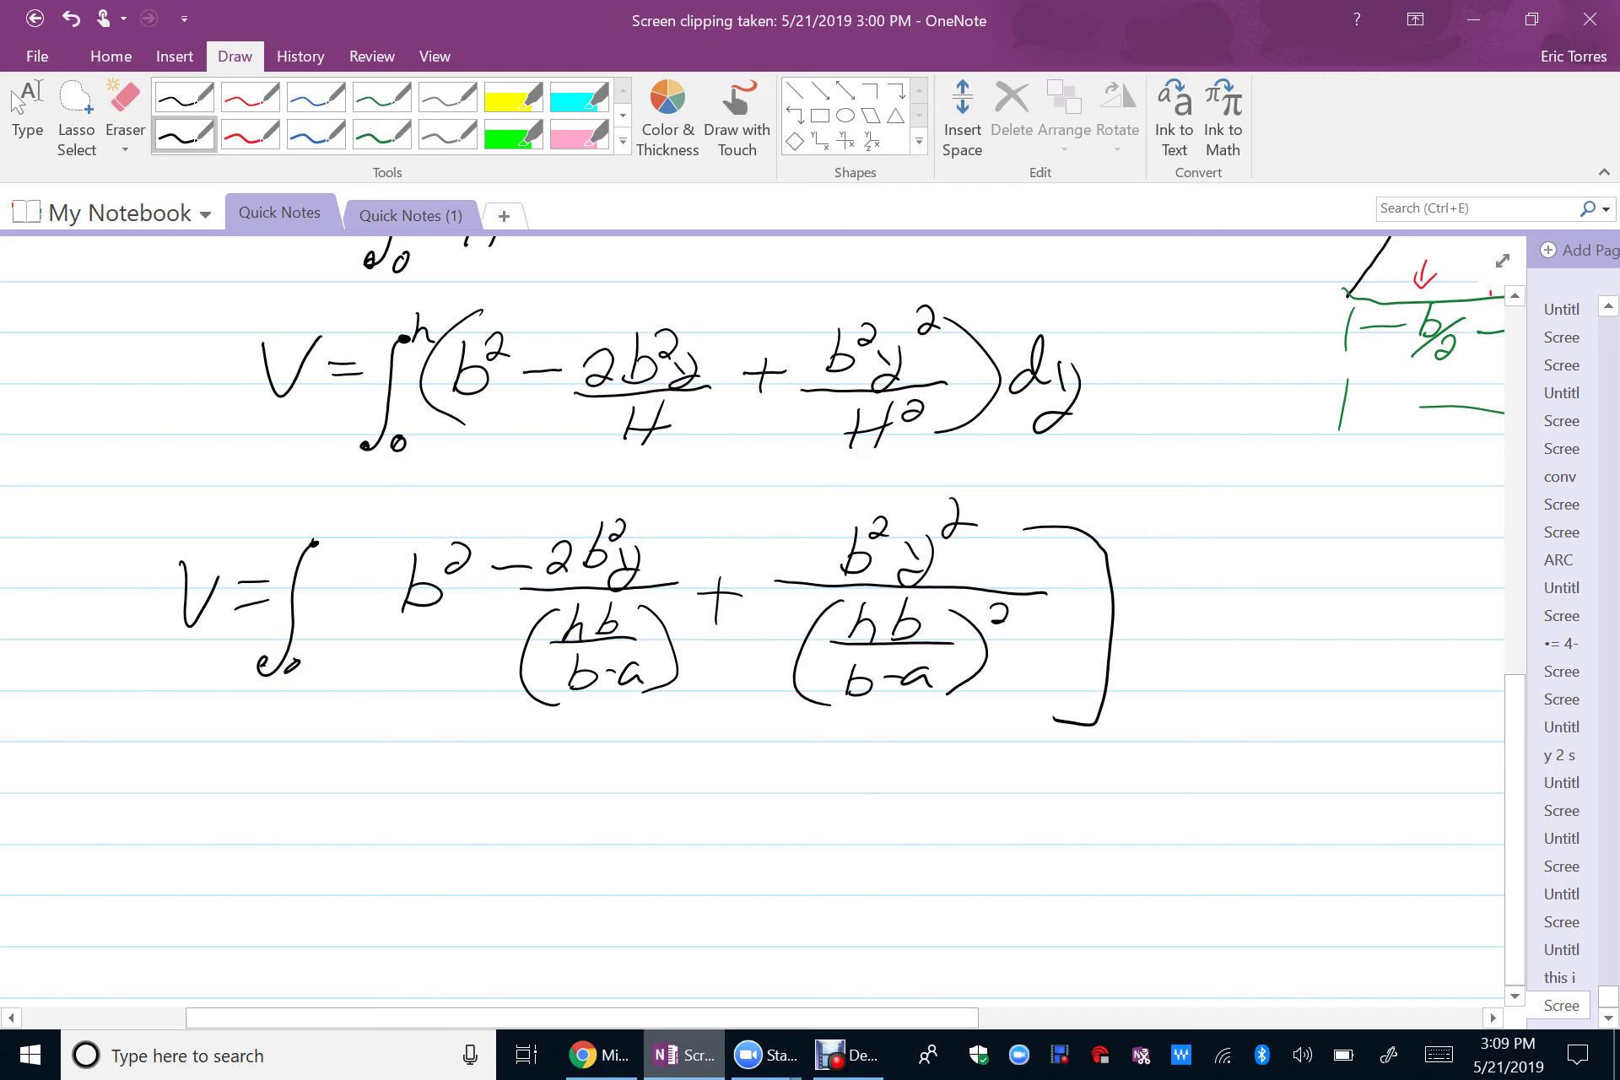
pyautogui.moveTo(326, 510); pyautogui.dragTo(334, 550)
pyautogui.moveTo(422, 521)
pyautogui.mouseDown()
pyautogui.moveTo(365, 531)
pyautogui.moveTo(419, 677)
pyautogui.mouseUp()
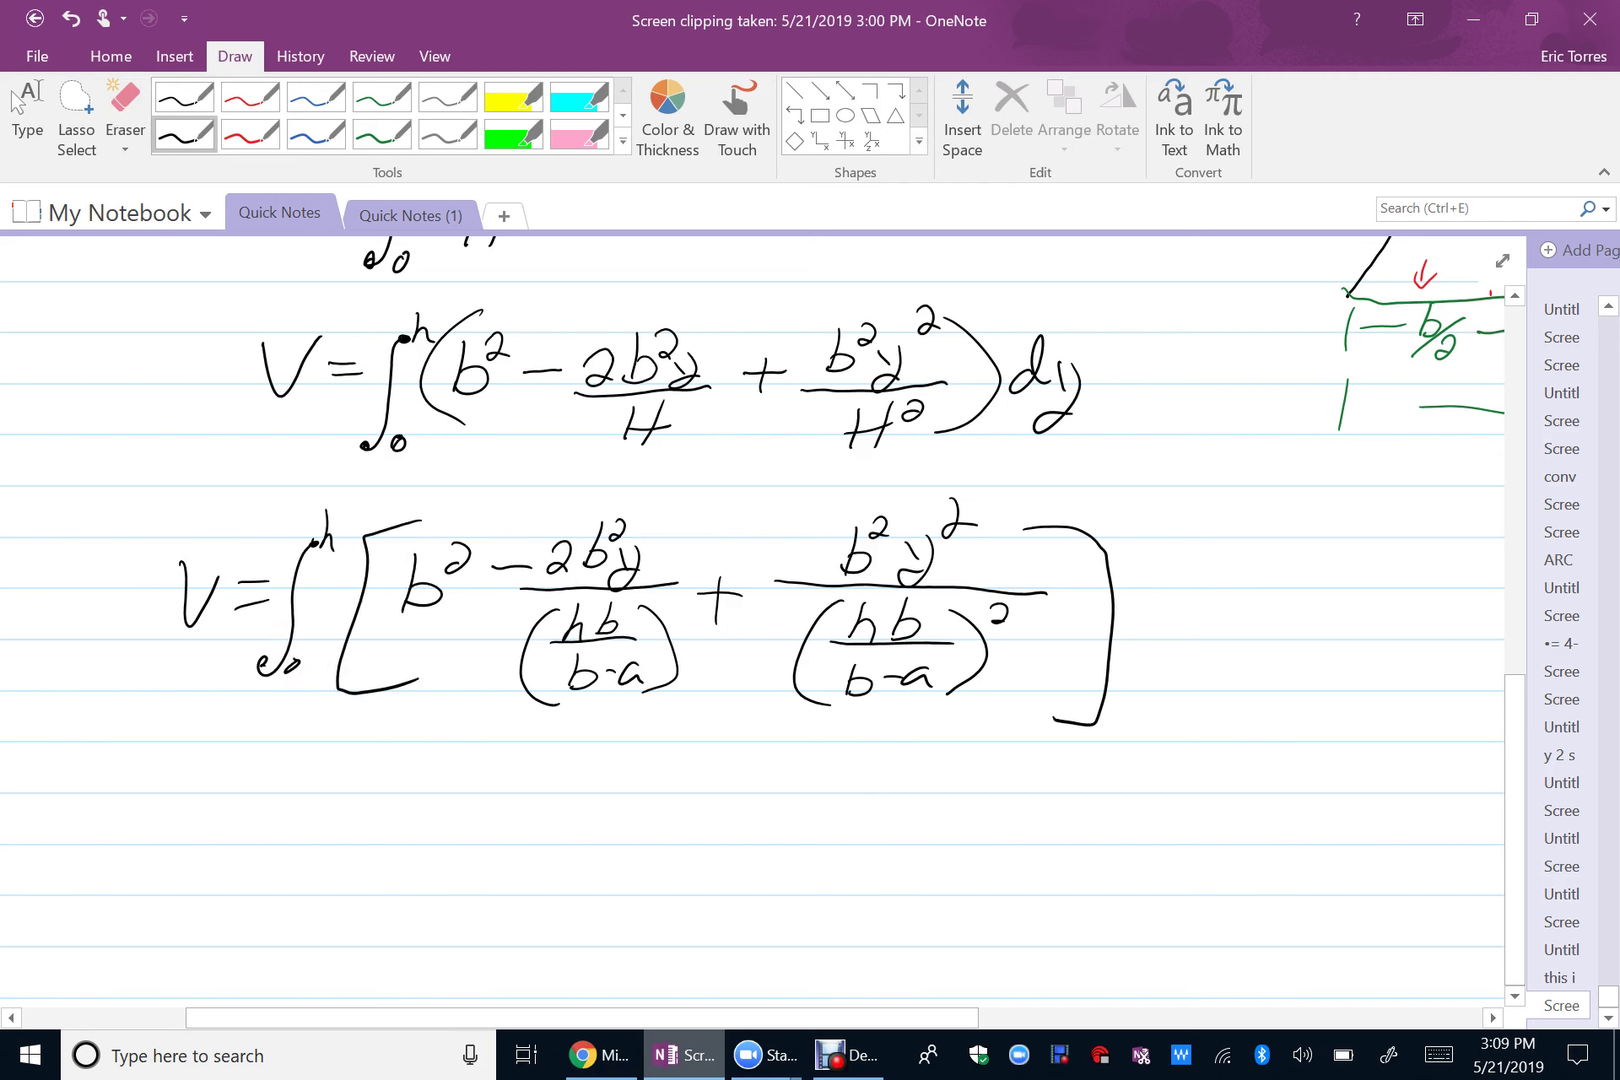
pyautogui.moveTo(1169, 607)
pyautogui.mouseDown()
pyautogui.moveTo(1163, 625)
pyautogui.moveTo(1220, 646)
pyautogui.mouseUp()
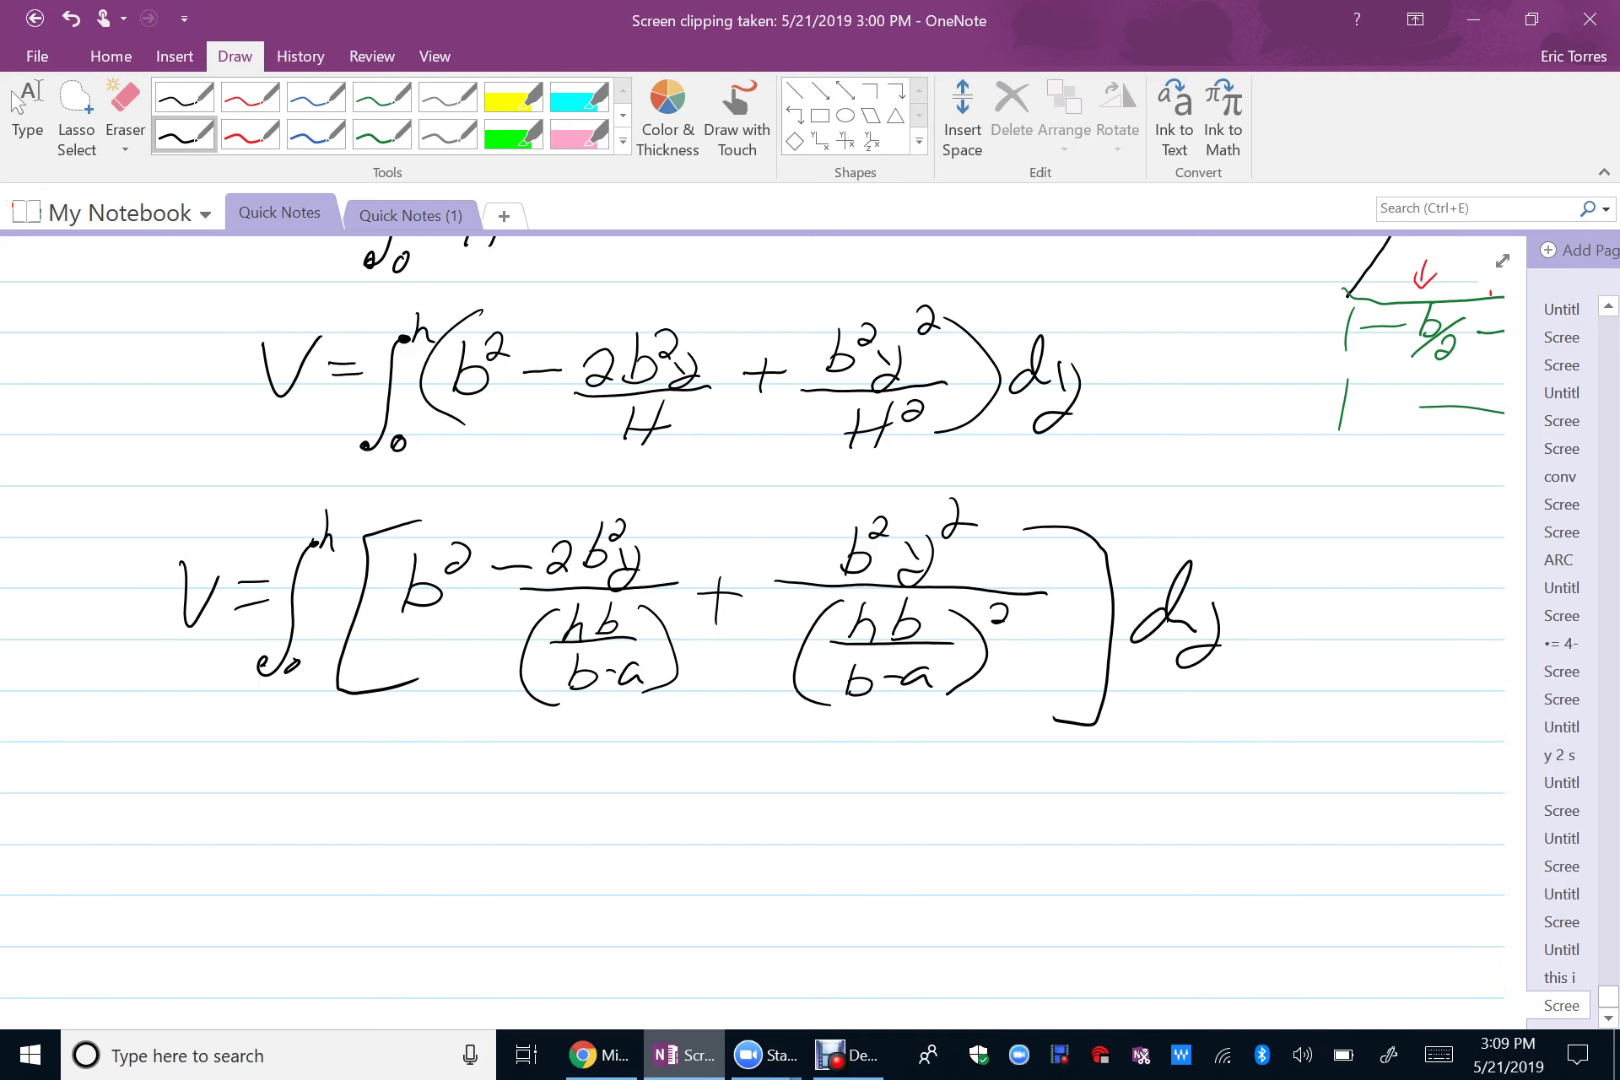
# - Below the substituted integral, start writing V = ∫₀ʰ [b² −
pyautogui.scroll(-3, 760, 633)
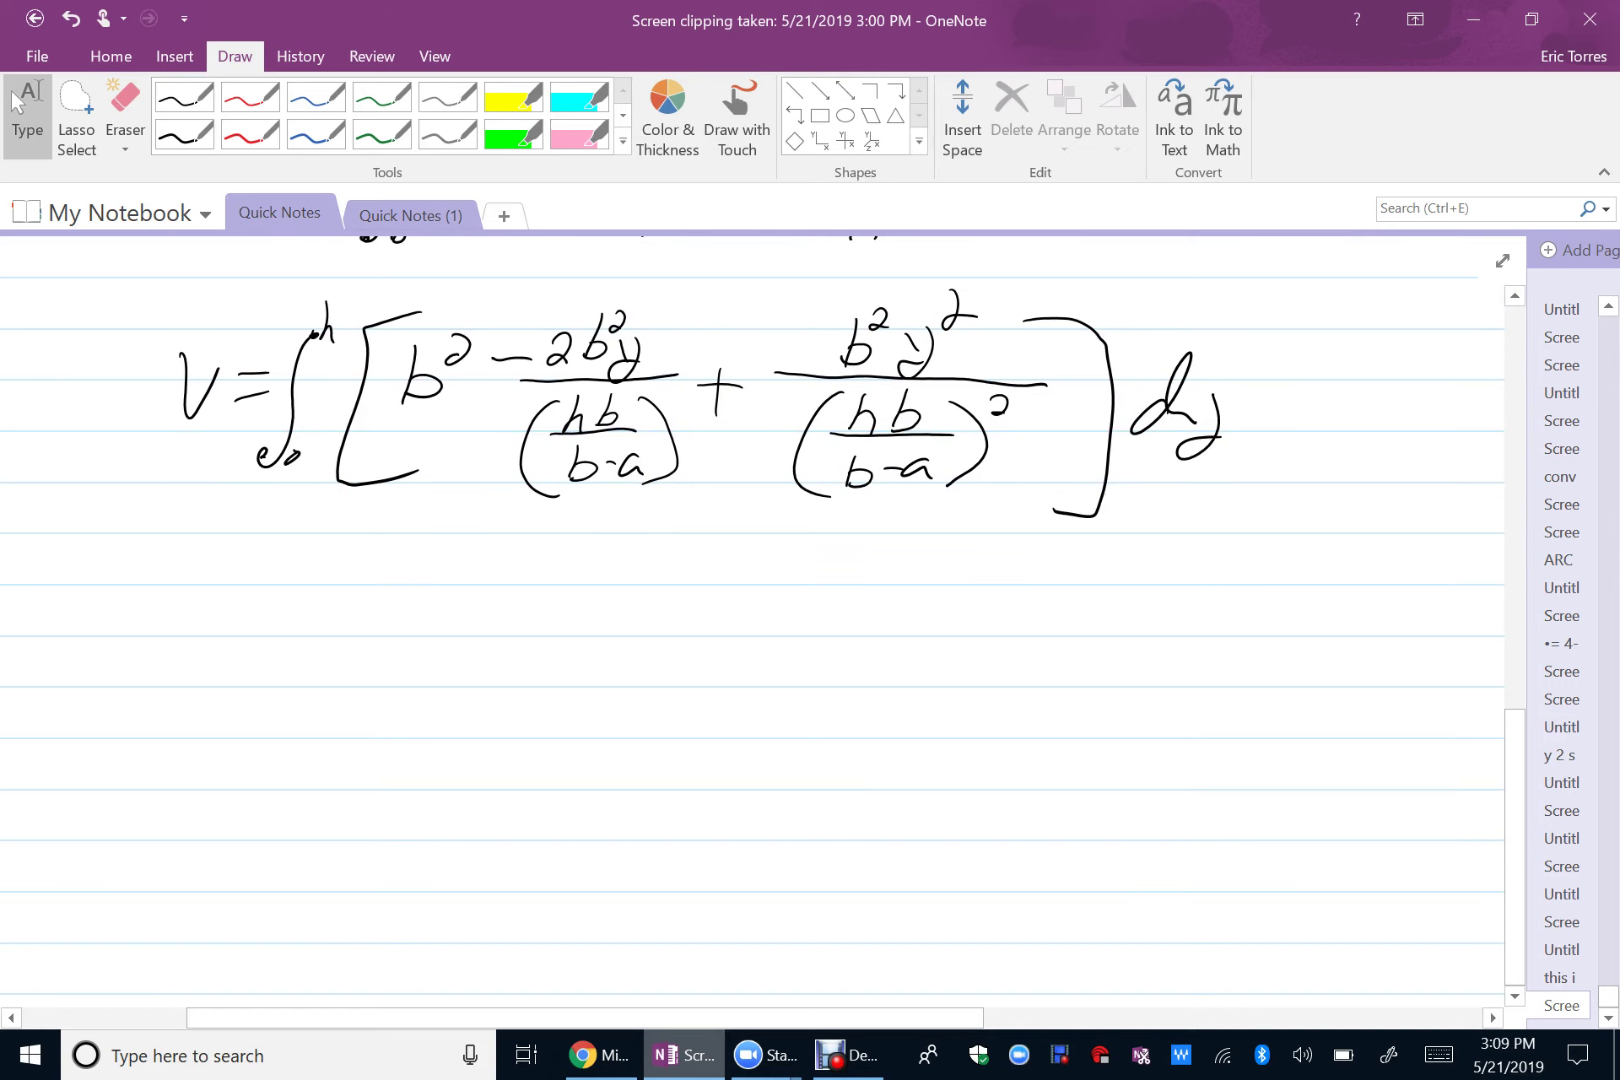
pyautogui.moveTo(175, 591)
pyautogui.mouseDown()
pyautogui.moveTo(219, 591)
pyautogui.moveTo(257, 623)
pyautogui.mouseUp()
pyautogui.moveTo(336, 577)
pyautogui.mouseDown()
pyautogui.moveTo(292, 688)
pyautogui.moveTo(327, 695)
pyautogui.moveTo(350, 587)
pyautogui.moveTo(434, 582)
pyautogui.moveTo(428, 686)
pyautogui.mouseUp()
pyautogui.moveTo(444, 595)
pyautogui.mouseDown()
pyautogui.moveTo(432, 654)
pyautogui.moveTo(485, 615)
pyautogui.mouseUp()
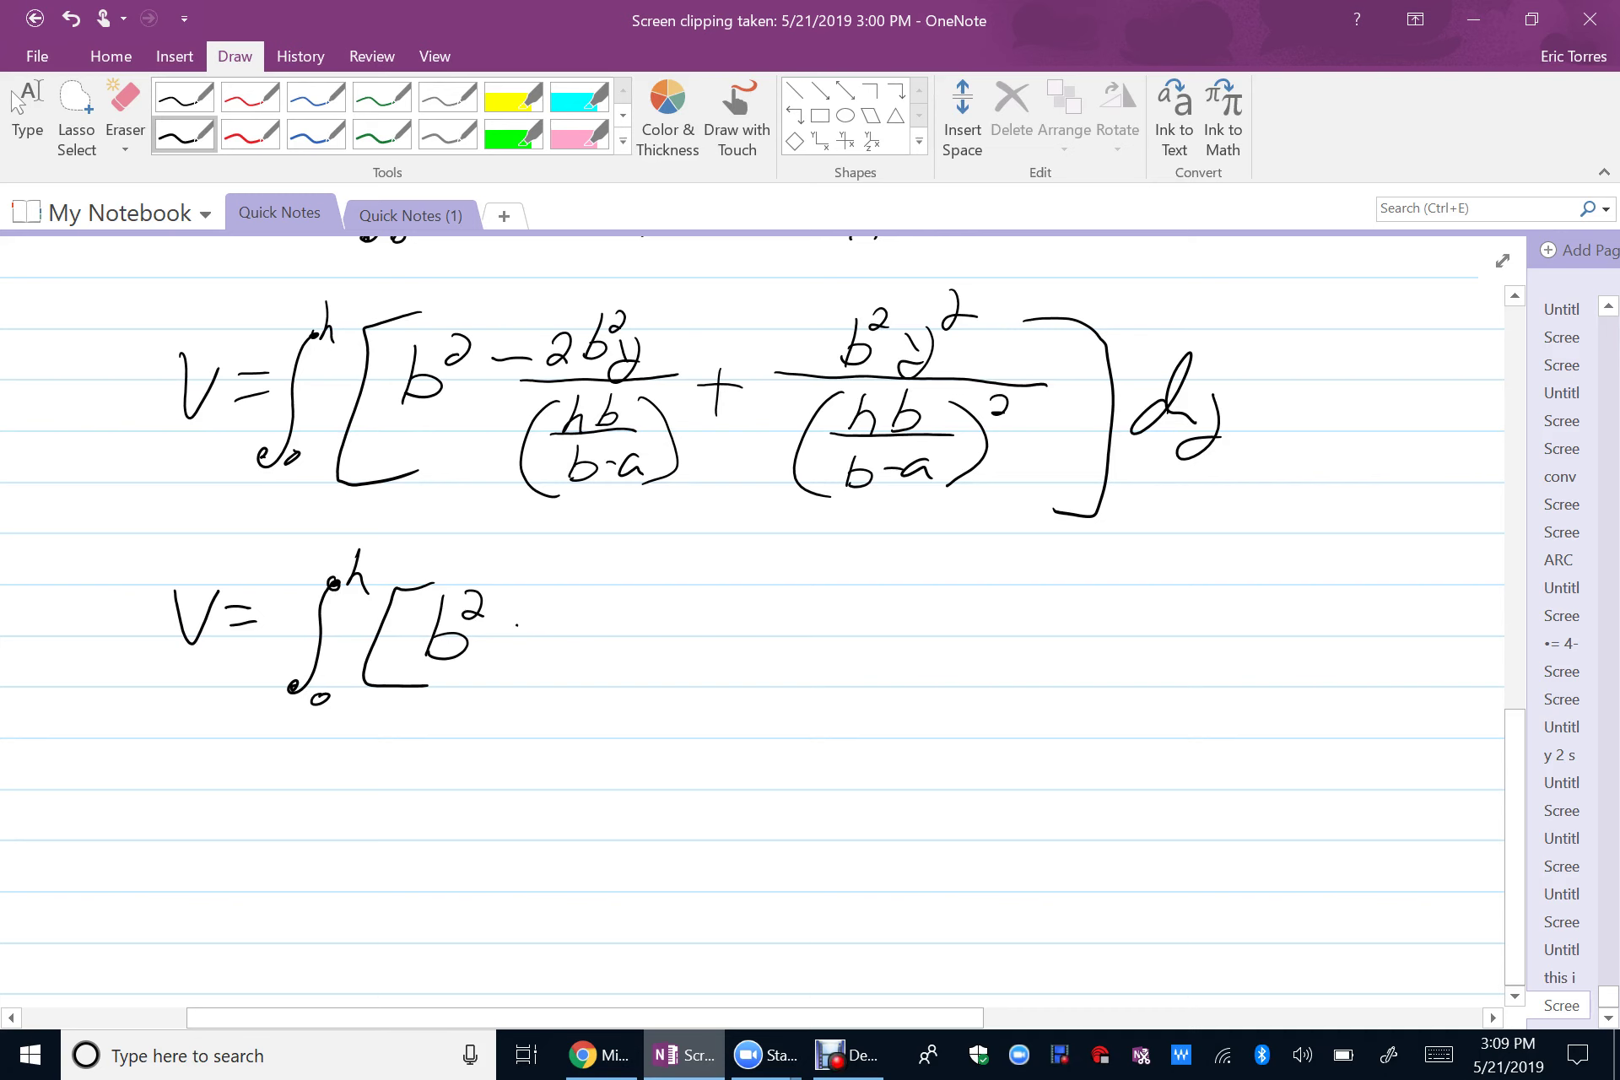
pyautogui.moveTo(517, 624); pyautogui.dragTo(623, 635)
# - Write the middle term 2by(b−a)/h followed by a plus sign
pyautogui.moveTo(649, 612); pyautogui.dragTo(643, 658)
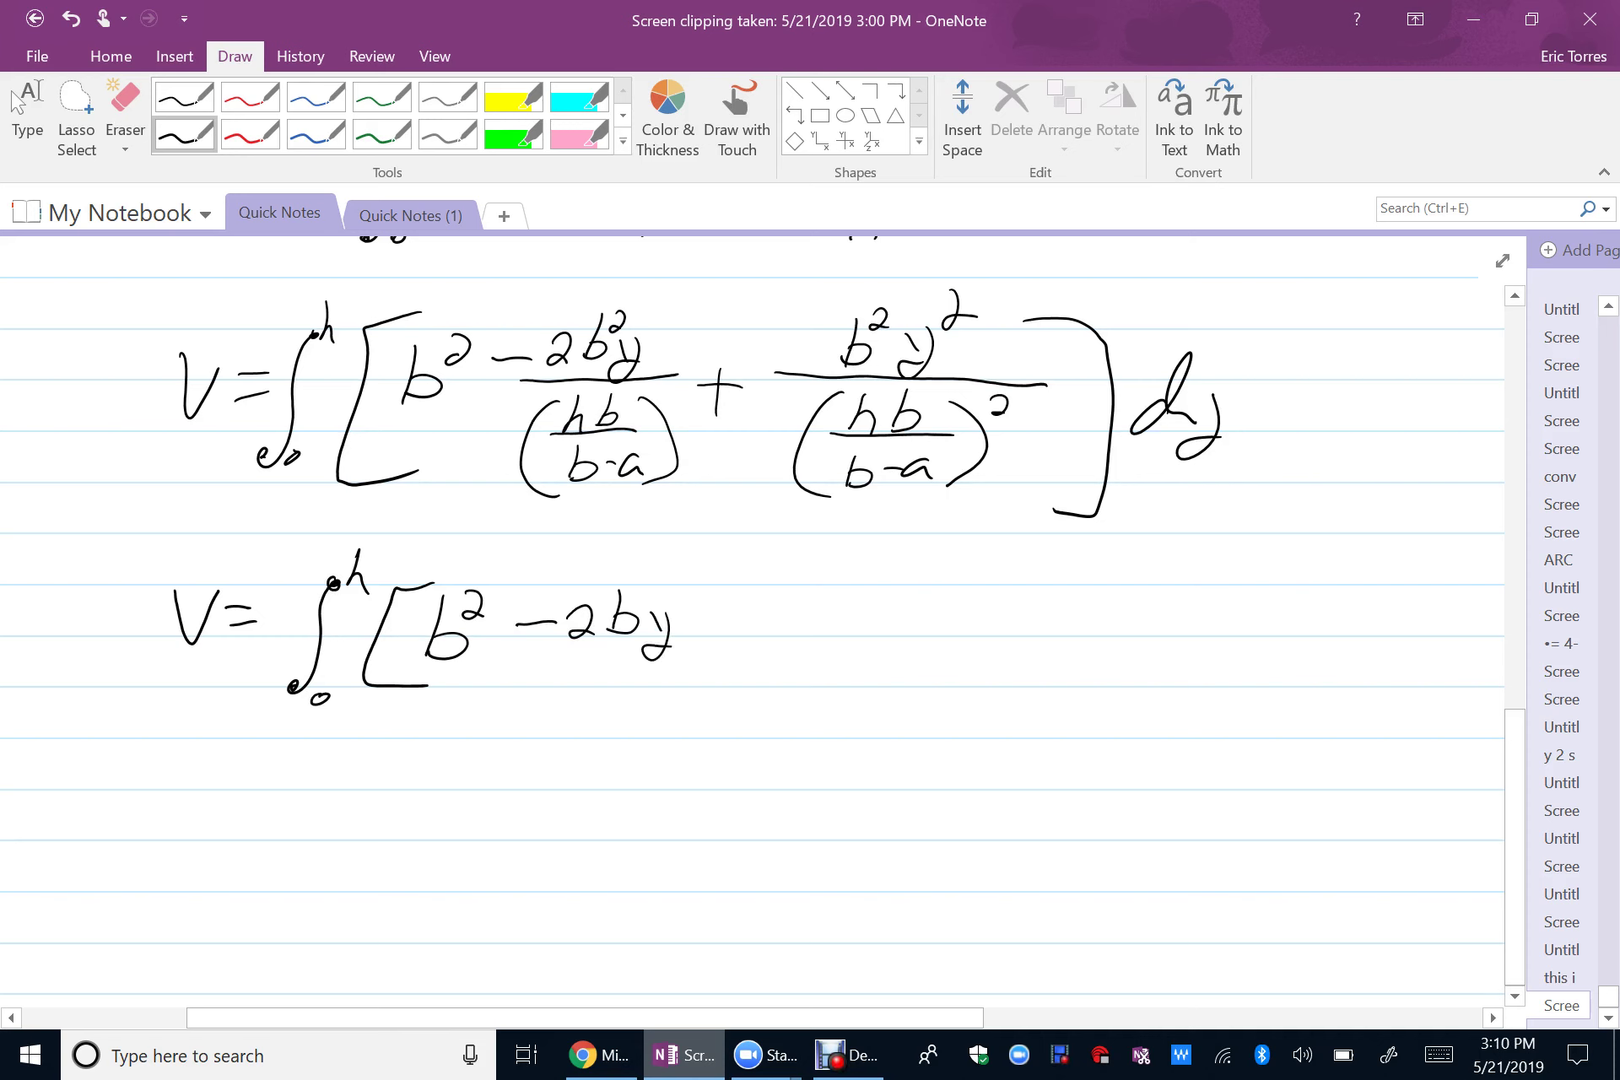
pyautogui.moveTo(714, 582)
pyautogui.mouseDown()
pyautogui.moveTo(713, 640)
pyautogui.moveTo(734, 610)
pyautogui.moveTo(727, 633)
pyautogui.mouseUp()
pyautogui.moveTo(758, 614); pyautogui.dragTo(808, 629)
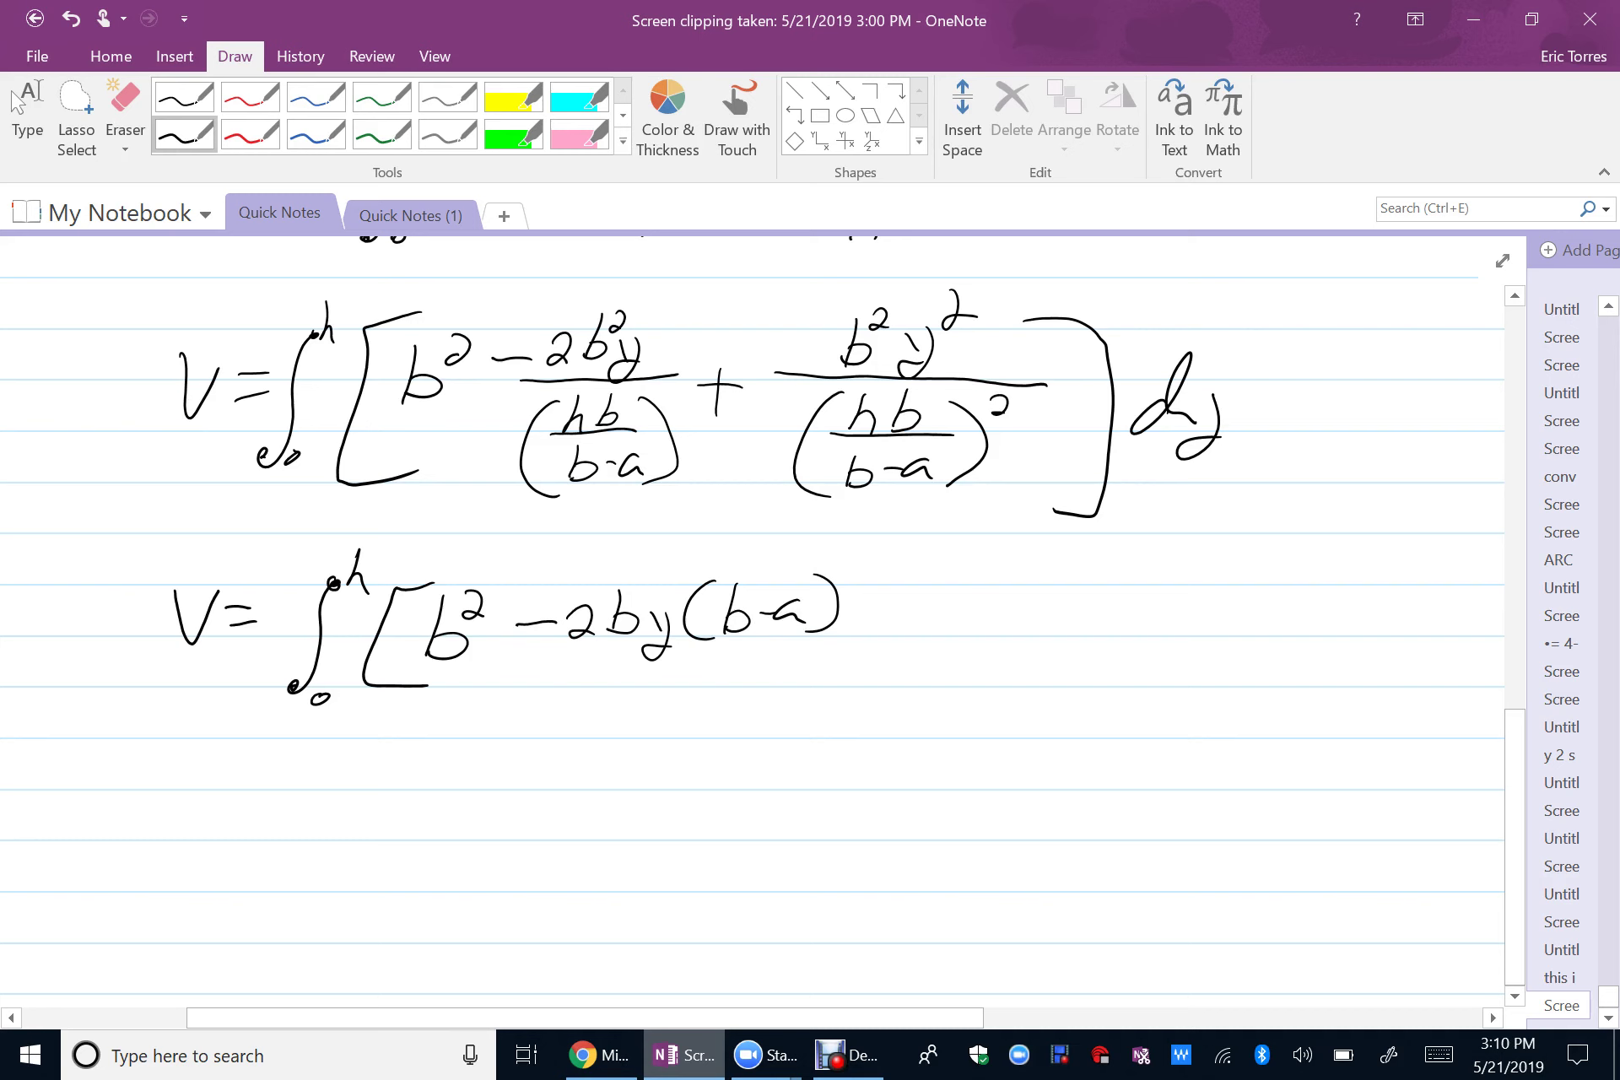
pyautogui.moveTo(546, 651); pyautogui.dragTo(835, 639)
pyautogui.moveTo(686, 665); pyautogui.dragTo(702, 699)
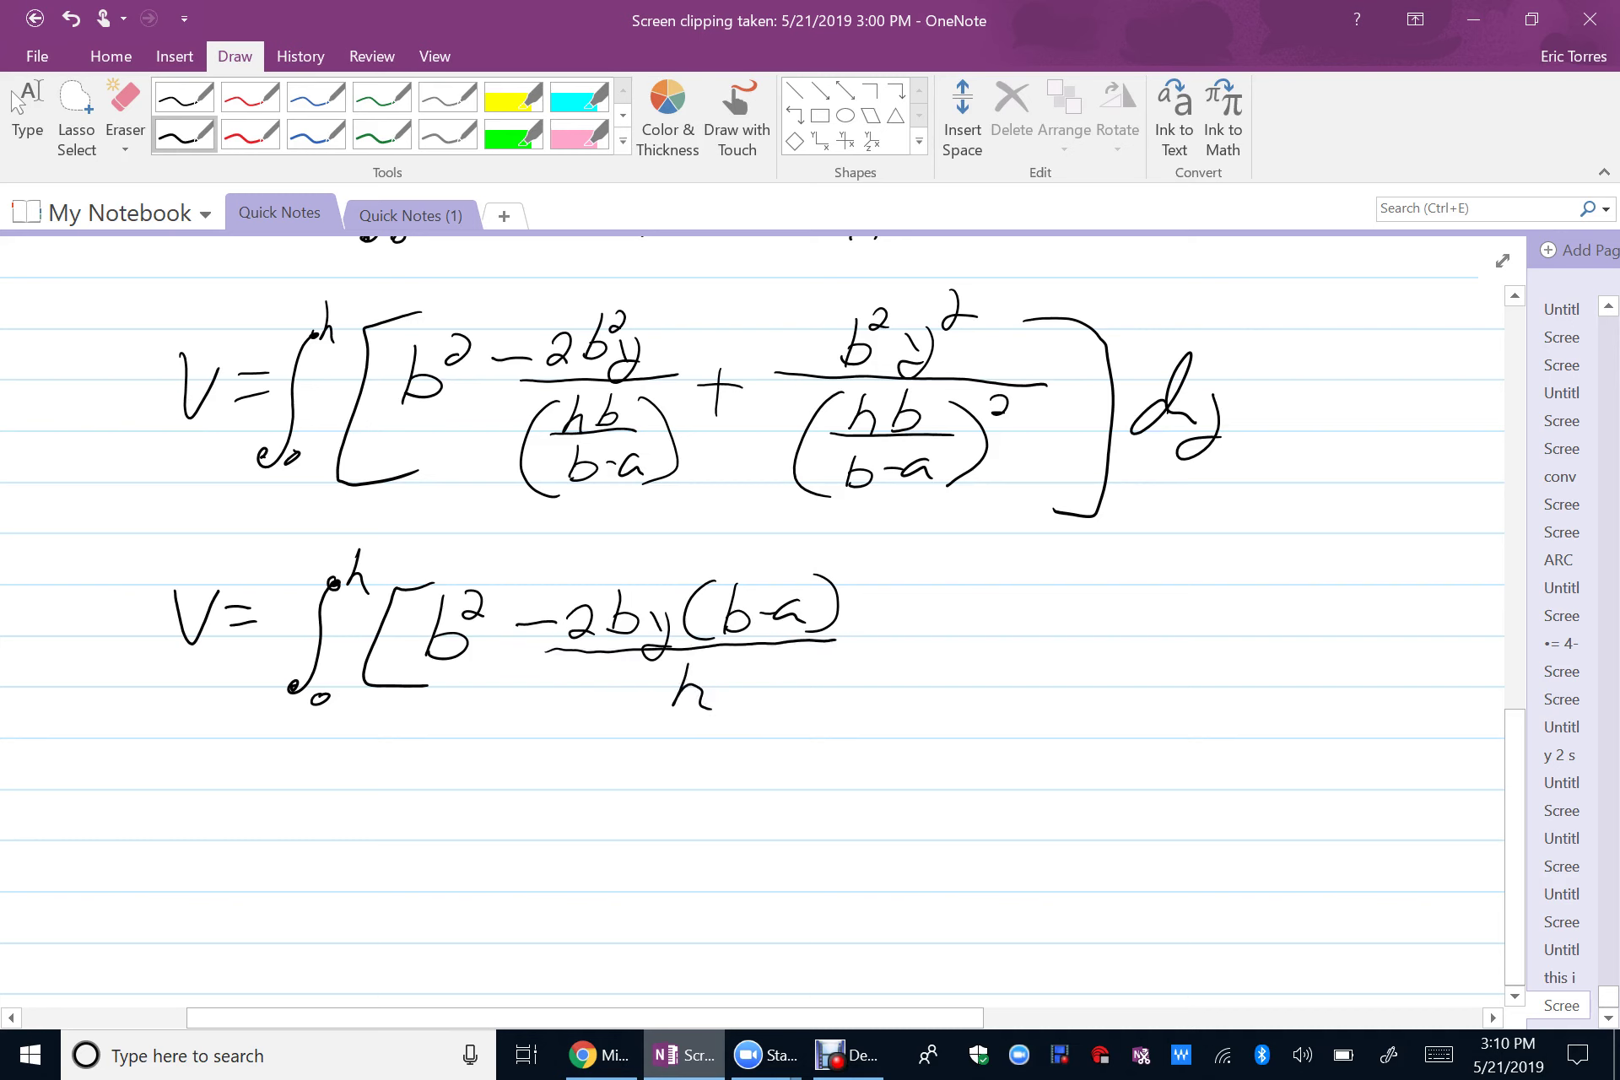
pyautogui.moveTo(854, 627)
pyautogui.mouseDown()
pyautogui.moveTo(894, 626)
pyautogui.moveTo(872, 655)
pyautogui.mouseUp()
# - Write the last term y²(b−a)²/h², close the bracket, and append dy
pyautogui.hscroll(3, 751, 633)
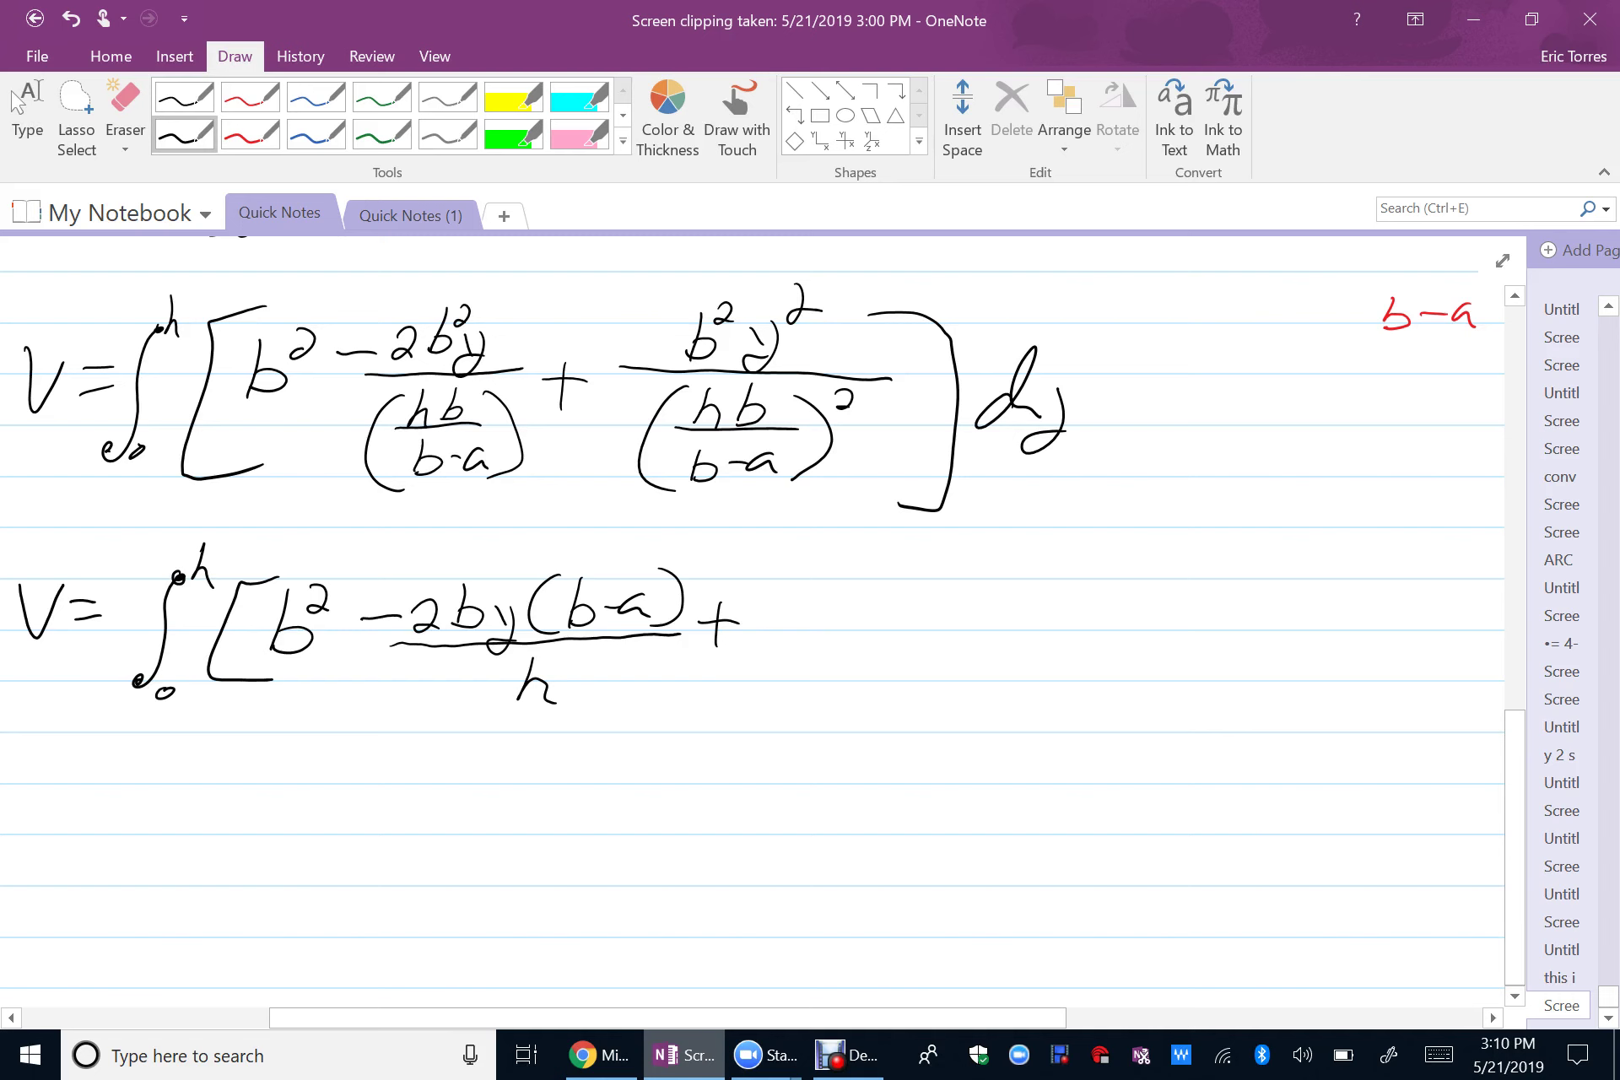
pyautogui.moveTo(850, 592)
pyautogui.mouseDown()
pyautogui.moveTo(862, 623)
pyautogui.moveTo(842, 641)
pyautogui.mouseUp()
pyautogui.moveTo(878, 562)
pyautogui.mouseDown()
pyautogui.moveTo(878, 584)
pyautogui.moveTo(898, 580)
pyautogui.moveTo(927, 625)
pyautogui.moveTo(1017, 633)
pyautogui.mouseUp()
pyautogui.click(970, 604)
pyautogui.moveTo(1038, 557)
pyautogui.mouseDown()
pyautogui.moveTo(1055, 585)
pyautogui.moveTo(1014, 628)
pyautogui.mouseUp()
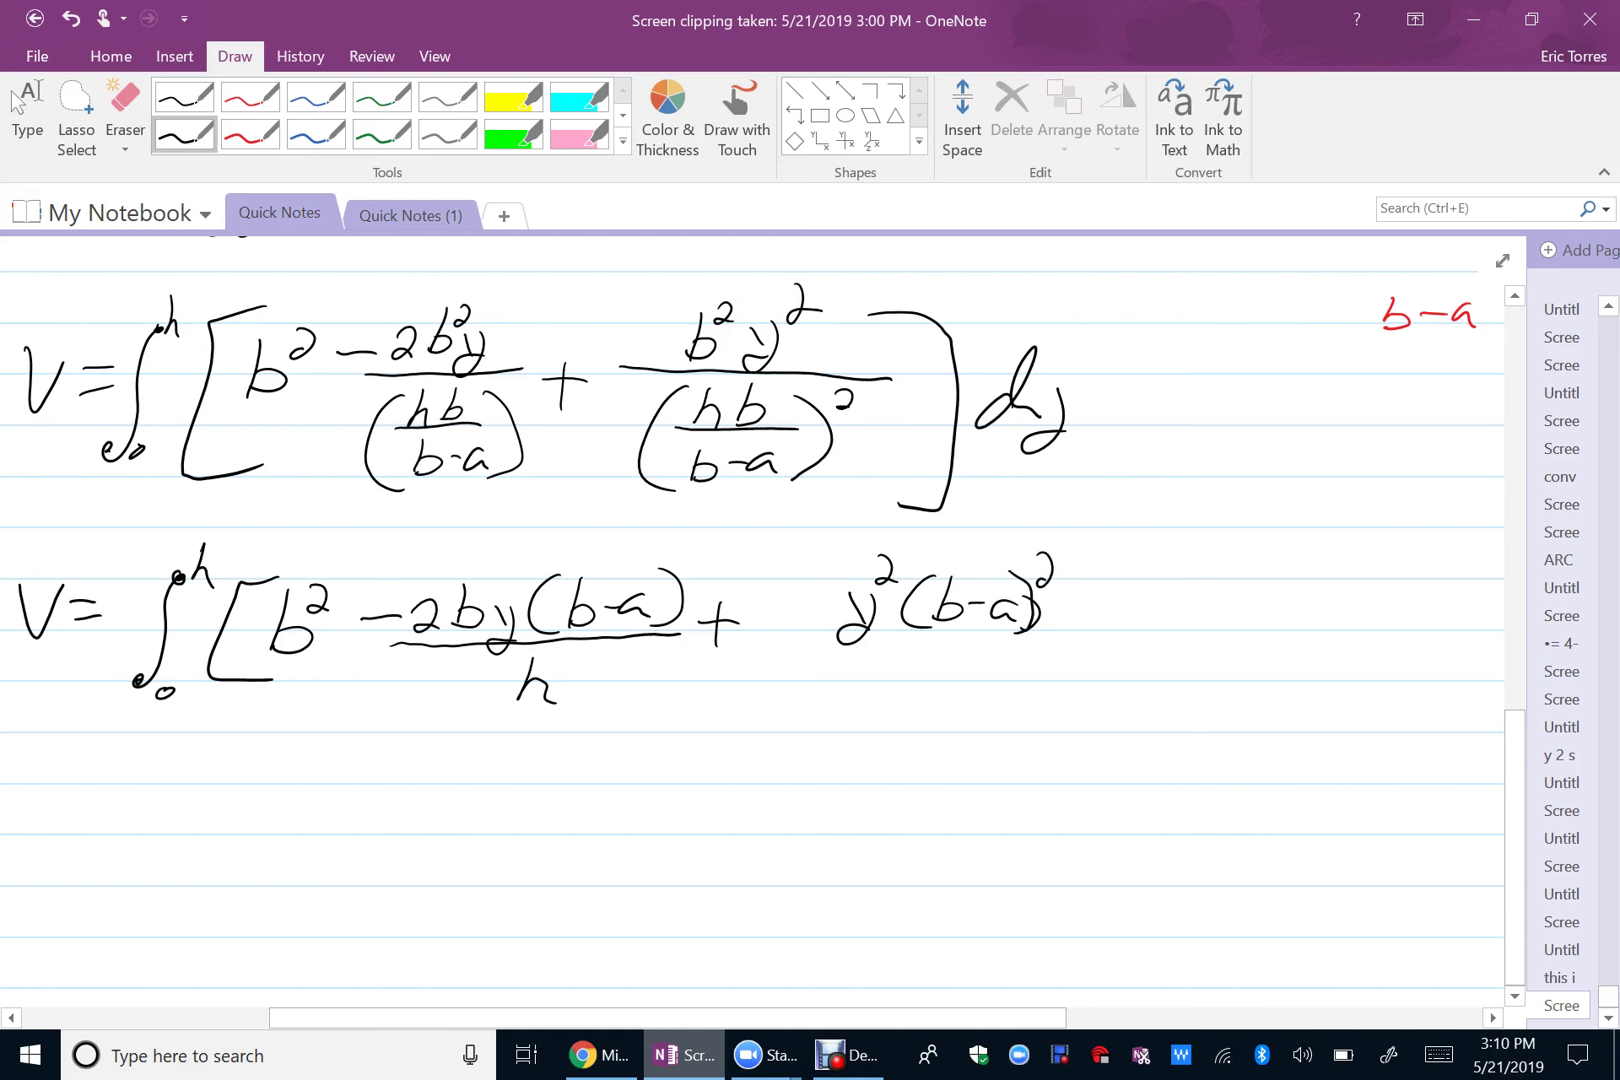
pyautogui.moveTo(812, 641); pyautogui.dragTo(1061, 641)
pyautogui.moveTo(919, 663)
pyautogui.mouseDown()
pyautogui.moveTo(891, 713)
pyautogui.moveTo(927, 715)
pyautogui.moveTo(960, 686)
pyautogui.mouseUp()
pyautogui.moveTo(1070, 573); pyautogui.dragTo(1085, 720)
pyautogui.moveTo(1179, 619)
pyautogui.mouseDown()
pyautogui.moveTo(1188, 647)
pyautogui.moveTo(1215, 639)
pyautogui.mouseUp()
pyautogui.moveTo(1231, 616)
pyautogui.mouseDown()
pyautogui.moveTo(1195, 675)
pyautogui.moveTo(1245, 659)
pyautogui.mouseUp()
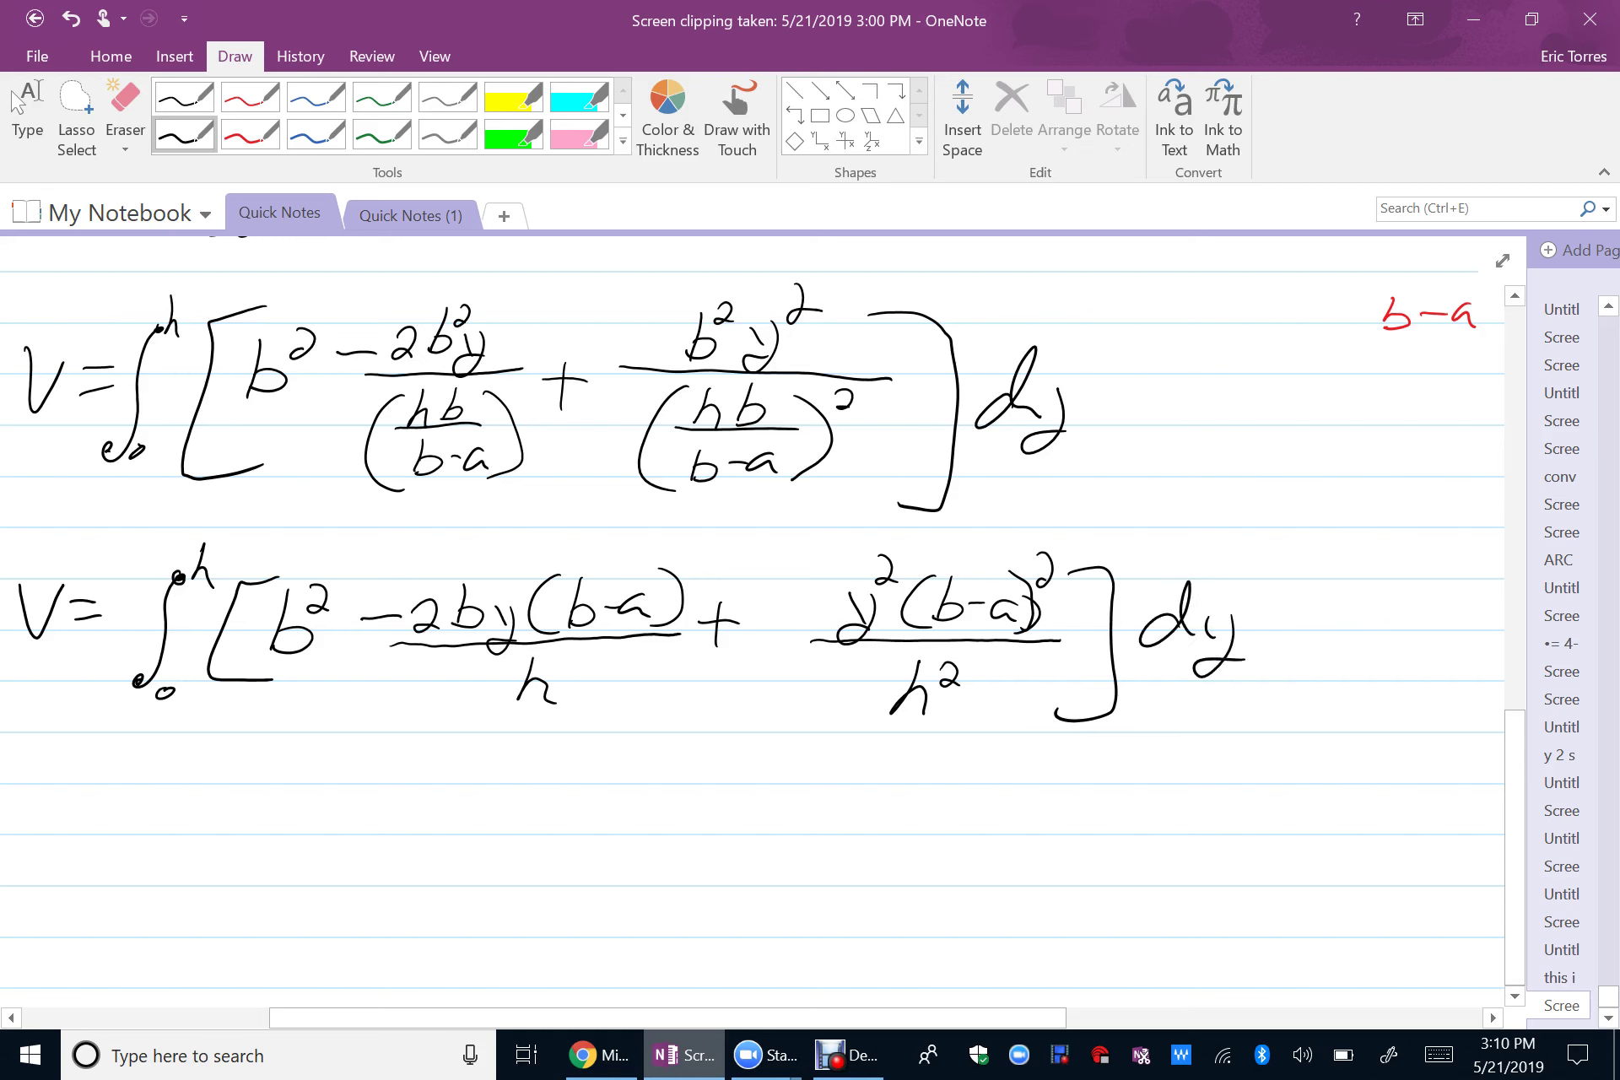
# - With the black pen, start a new line reading V = [b²
pyautogui.scroll(-3, 751, 481)
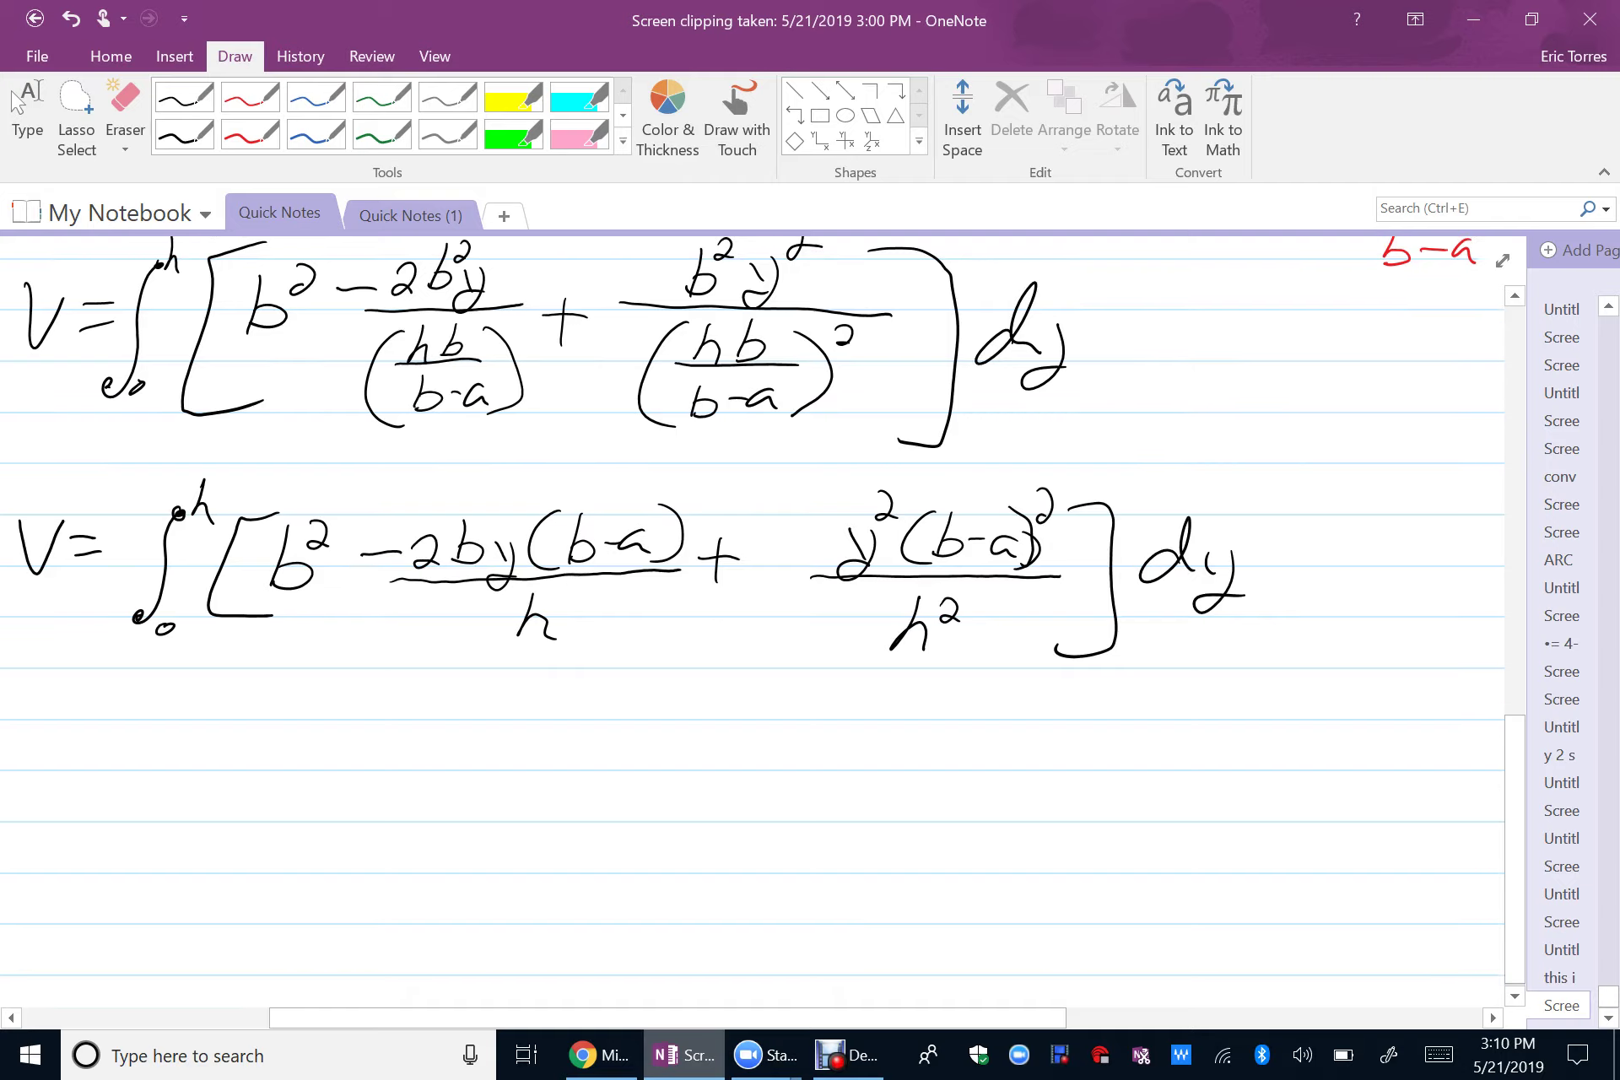
pyautogui.hscroll(-2, 751, 633)
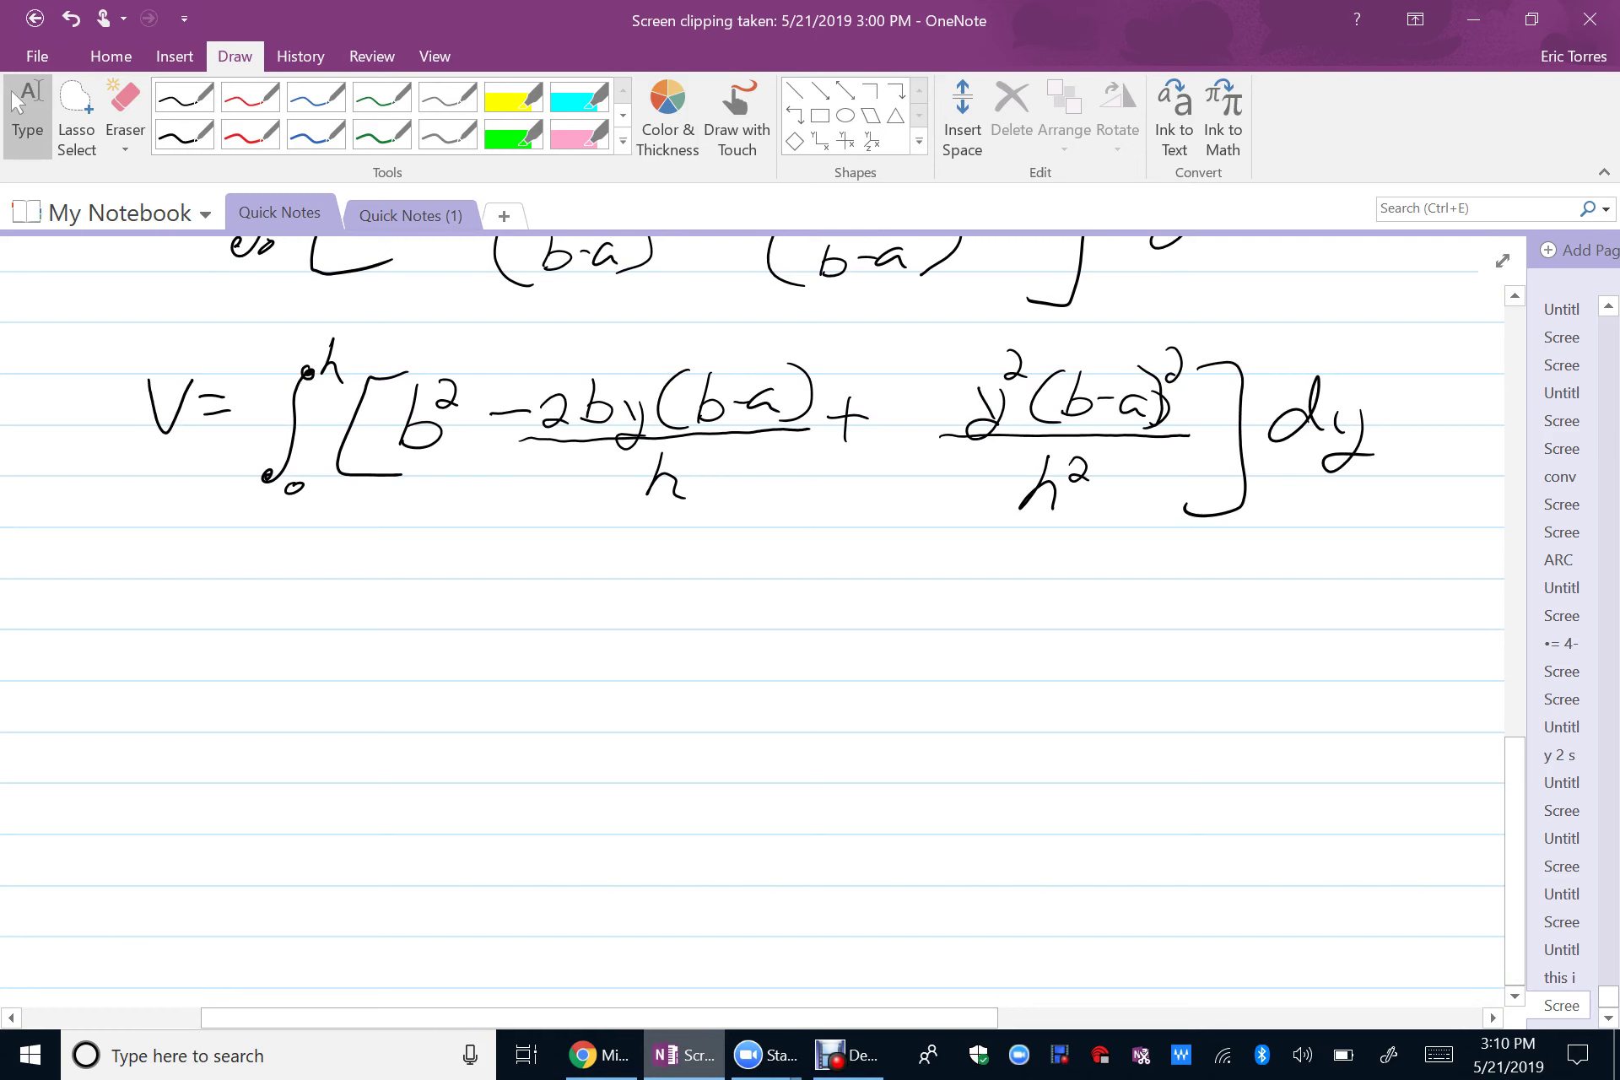
pyautogui.click(184, 134)
pyautogui.moveTo(103, 600)
pyautogui.mouseDown()
pyautogui.moveTo(152, 575)
pyautogui.moveTo(218, 627)
pyautogui.mouseUp()
pyautogui.moveTo(313, 572)
pyautogui.mouseDown()
pyautogui.moveTo(243, 679)
pyautogui.moveTo(321, 705)
pyautogui.mouseUp()
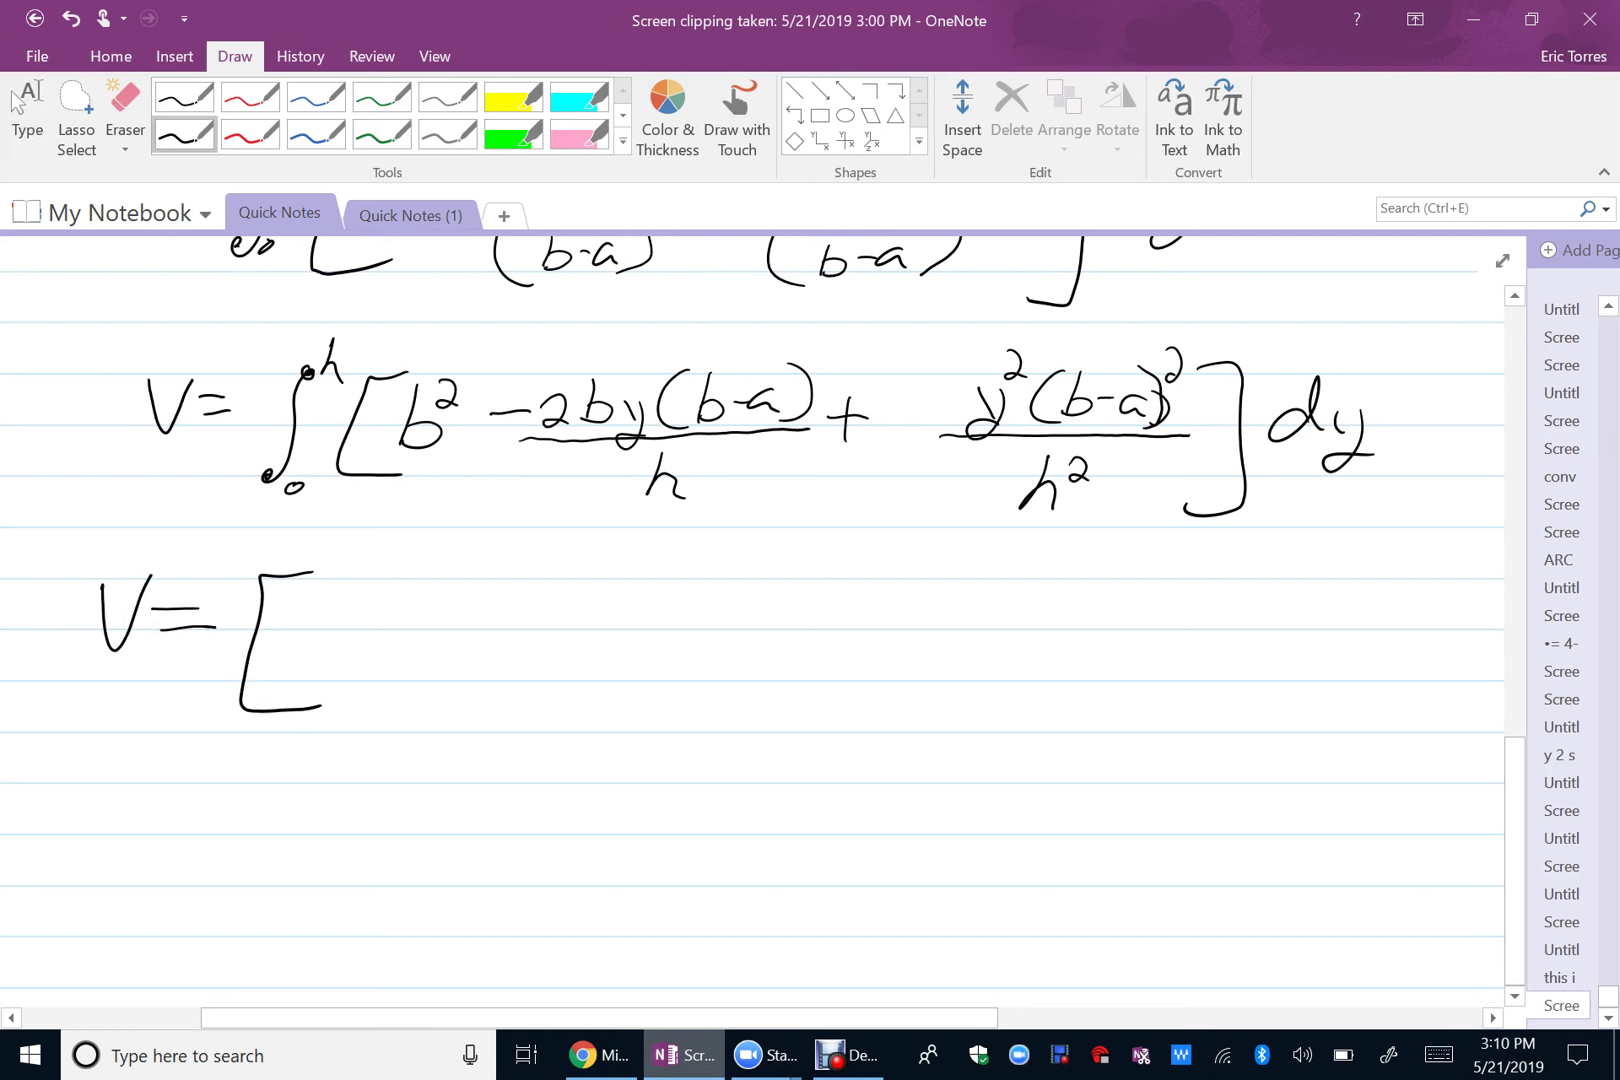
pyautogui.moveTo(356, 565)
pyautogui.mouseDown()
pyautogui.moveTo(338, 628)
pyautogui.moveTo(391, 589)
pyautogui.moveTo(412, 634)
pyautogui.moveTo(393, 631)
pyautogui.mouseUp()
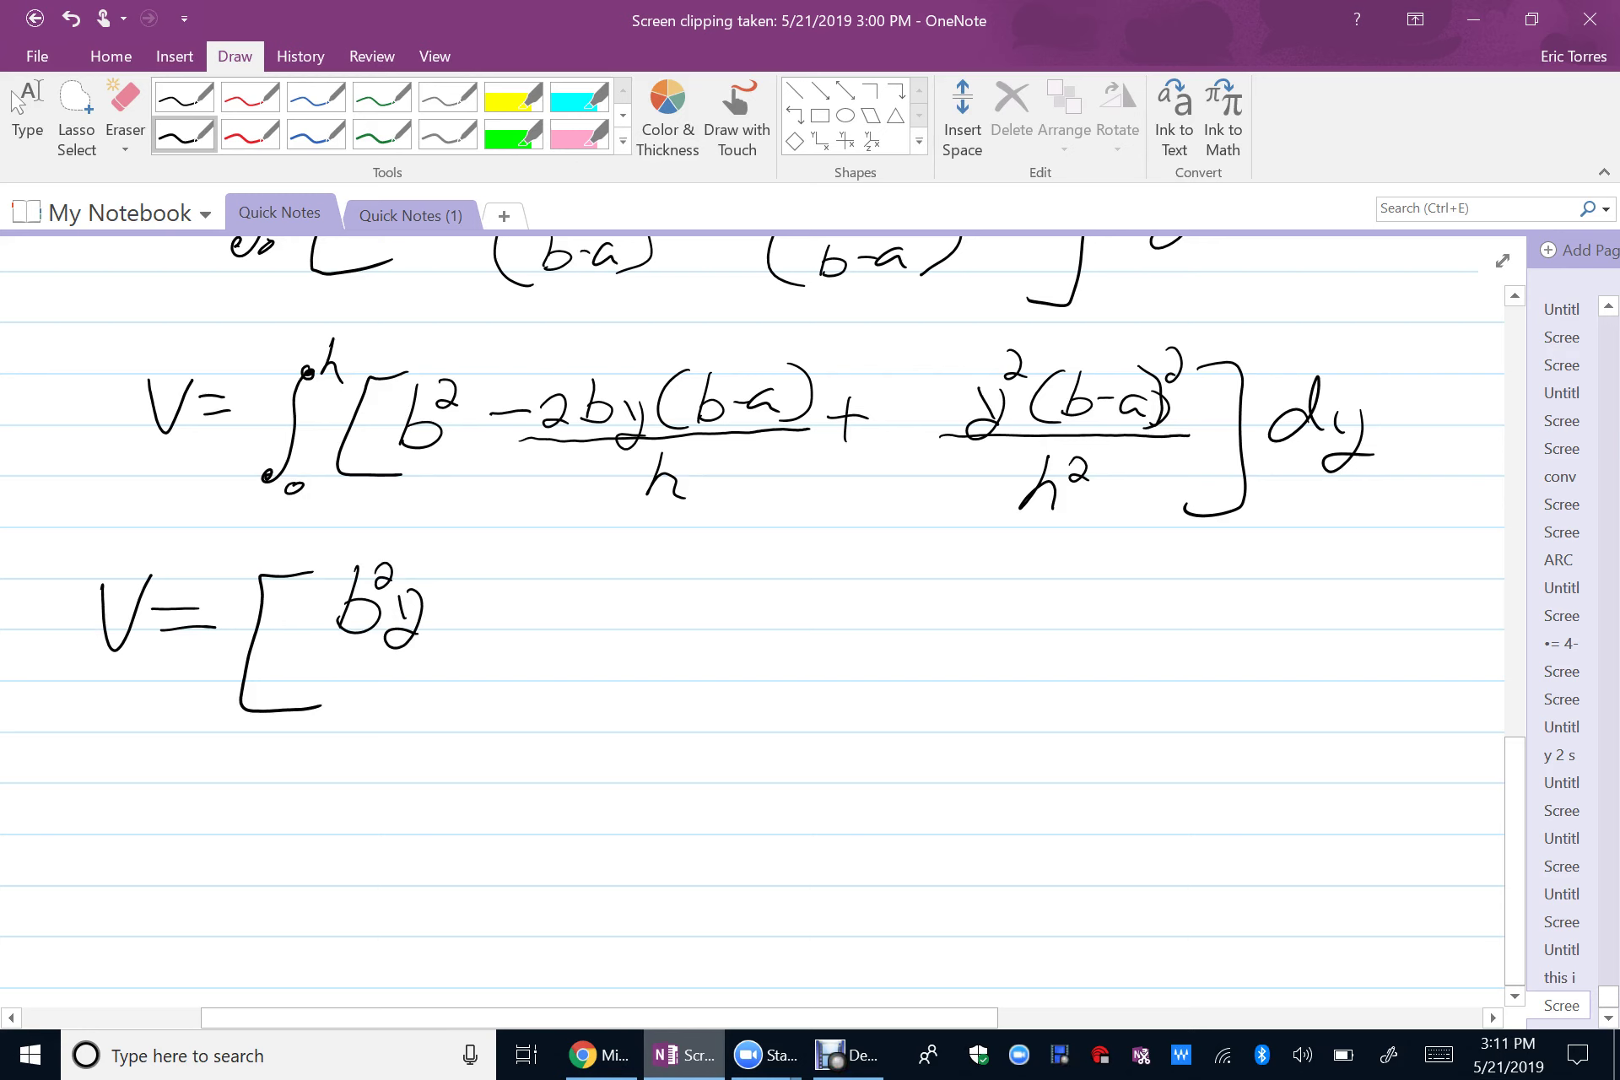
# - Mark the y in 2by(b−a) with an arrow and write the term −2b(b−a)/h
pyautogui.moveTo(668, 321); pyautogui.dragTo(639, 385)
pyautogui.moveTo(639, 385); pyautogui.dragTo(657, 374)
pyautogui.moveTo(479, 615)
pyautogui.mouseDown()
pyautogui.moveTo(506, 612)
pyautogui.moveTo(516, 633)
pyautogui.moveTo(634, 627)
pyautogui.moveTo(611, 626)
pyautogui.mouseUp()
pyautogui.moveTo(640, 612); pyautogui.dragTo(692, 624)
pyautogui.moveTo(698, 572)
pyautogui.mouseDown()
pyautogui.moveTo(721, 600)
pyautogui.moveTo(692, 628)
pyautogui.mouseUp()
pyautogui.moveTo(536, 640); pyautogui.dragTo(717, 630)
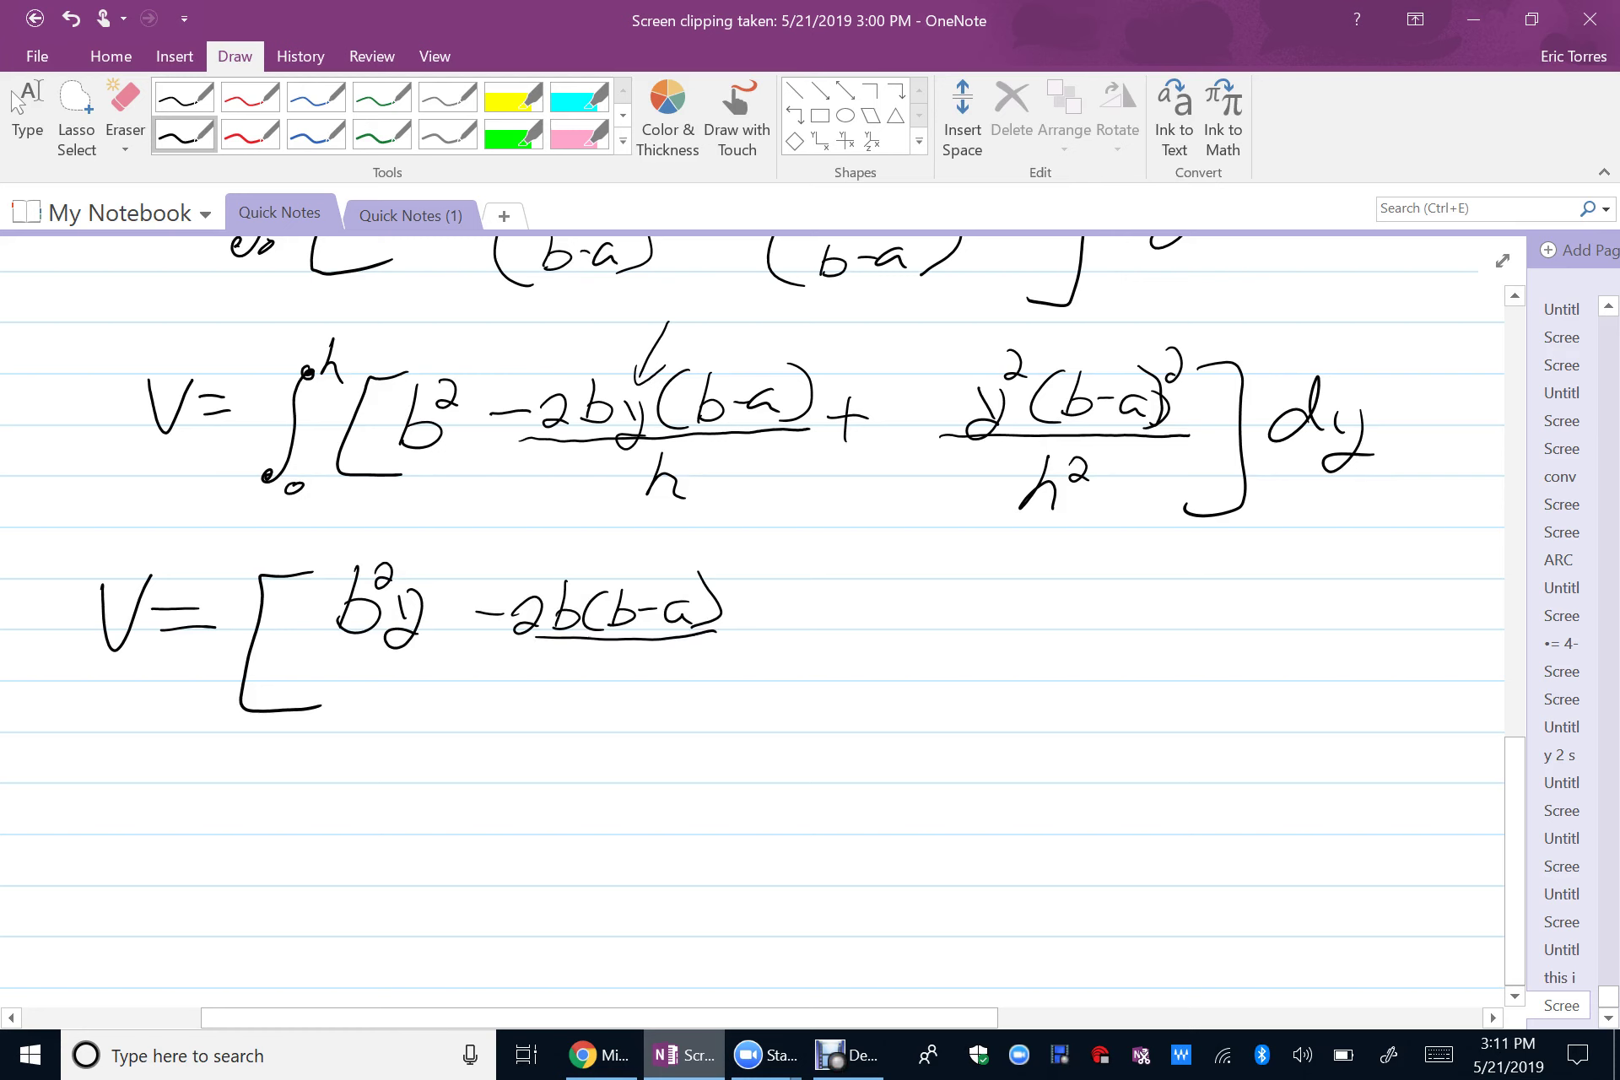
pyautogui.moveTo(616, 650)
pyautogui.mouseDown()
pyautogui.moveTo(611, 680)
pyautogui.moveTo(634, 692)
pyautogui.mouseUp()
# - Multiply the middle term by y²/2 and cancel the two 2s
pyautogui.moveTo(745, 594); pyautogui.dragTo(754, 613)
pyautogui.moveTo(768, 591)
pyautogui.mouseDown()
pyautogui.moveTo(733, 640)
pyautogui.moveTo(759, 626)
pyautogui.mouseUp()
pyautogui.moveTo(781, 555)
pyautogui.mouseDown()
pyautogui.moveTo(780, 574)
pyautogui.moveTo(798, 570)
pyautogui.mouseUp()
pyautogui.moveTo(706, 643); pyautogui.dragTo(813, 626)
pyautogui.moveTo(744, 668)
pyautogui.mouseDown()
pyautogui.moveTo(767, 658)
pyautogui.moveTo(748, 687)
pyautogui.moveTo(783, 694)
pyautogui.mouseUp()
pyautogui.moveTo(515, 587); pyautogui.dragTo(544, 639)
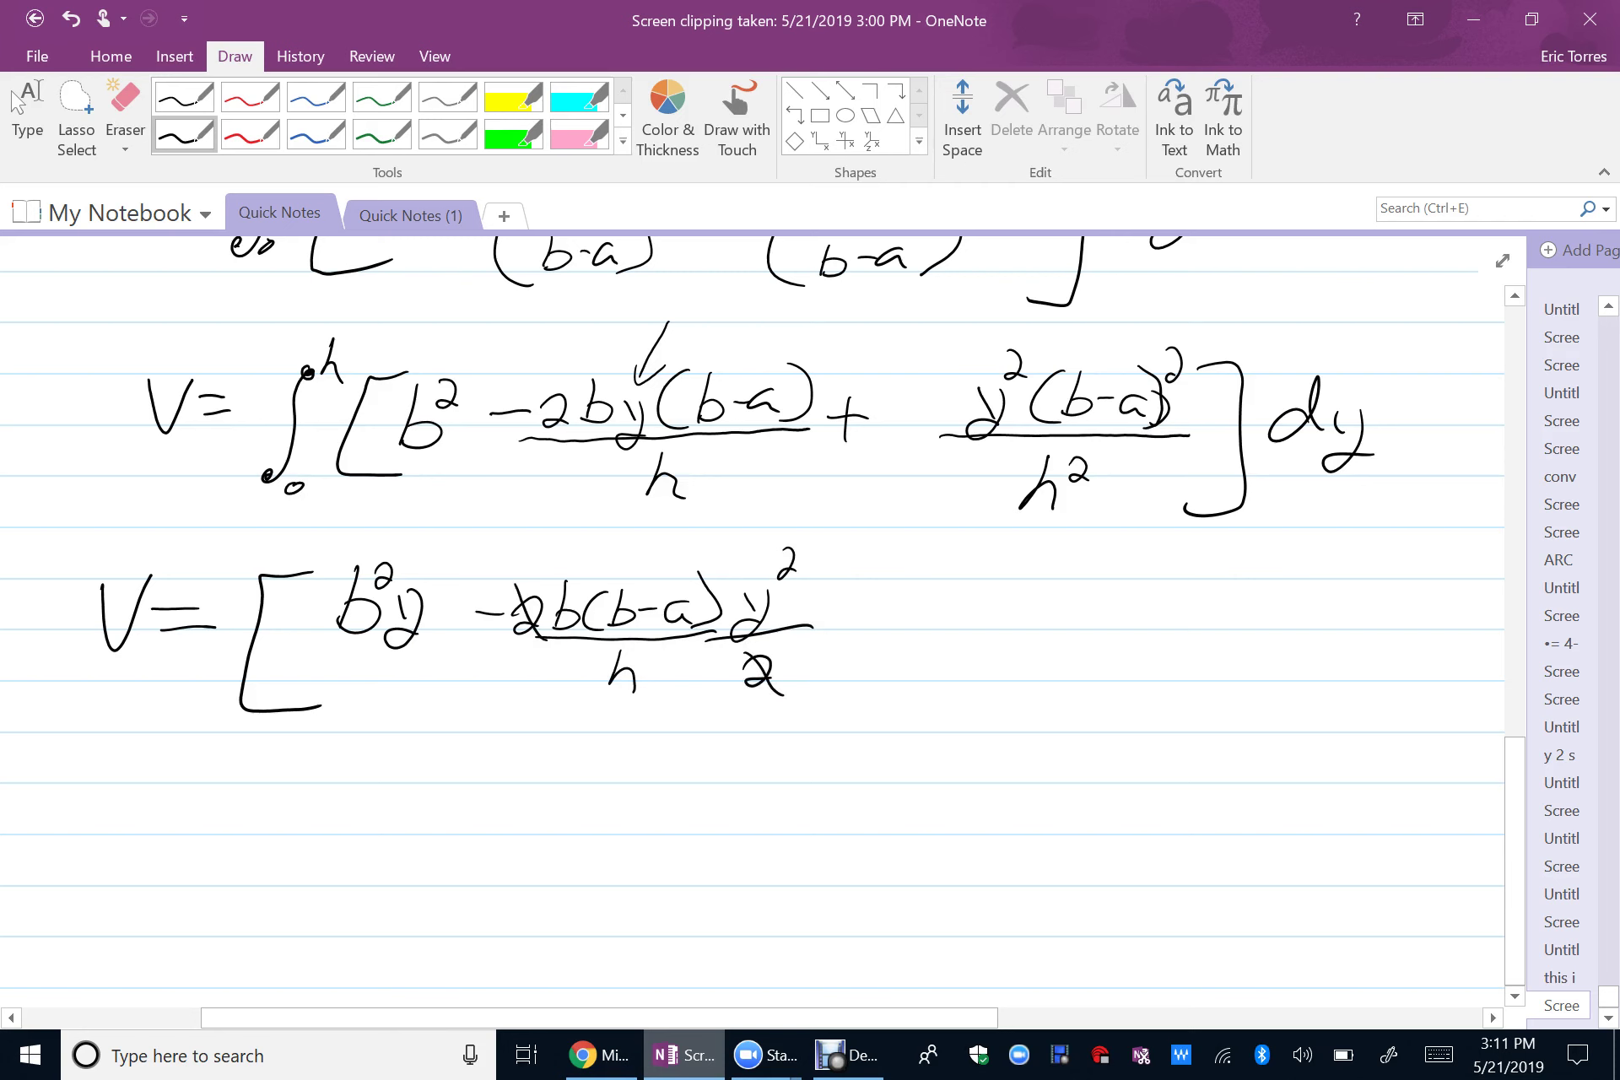
# - Add the third term + (b−a)²/h² · y³/3
pyautogui.click(27, 114)
pyautogui.hscroll(3, 1151, 850)
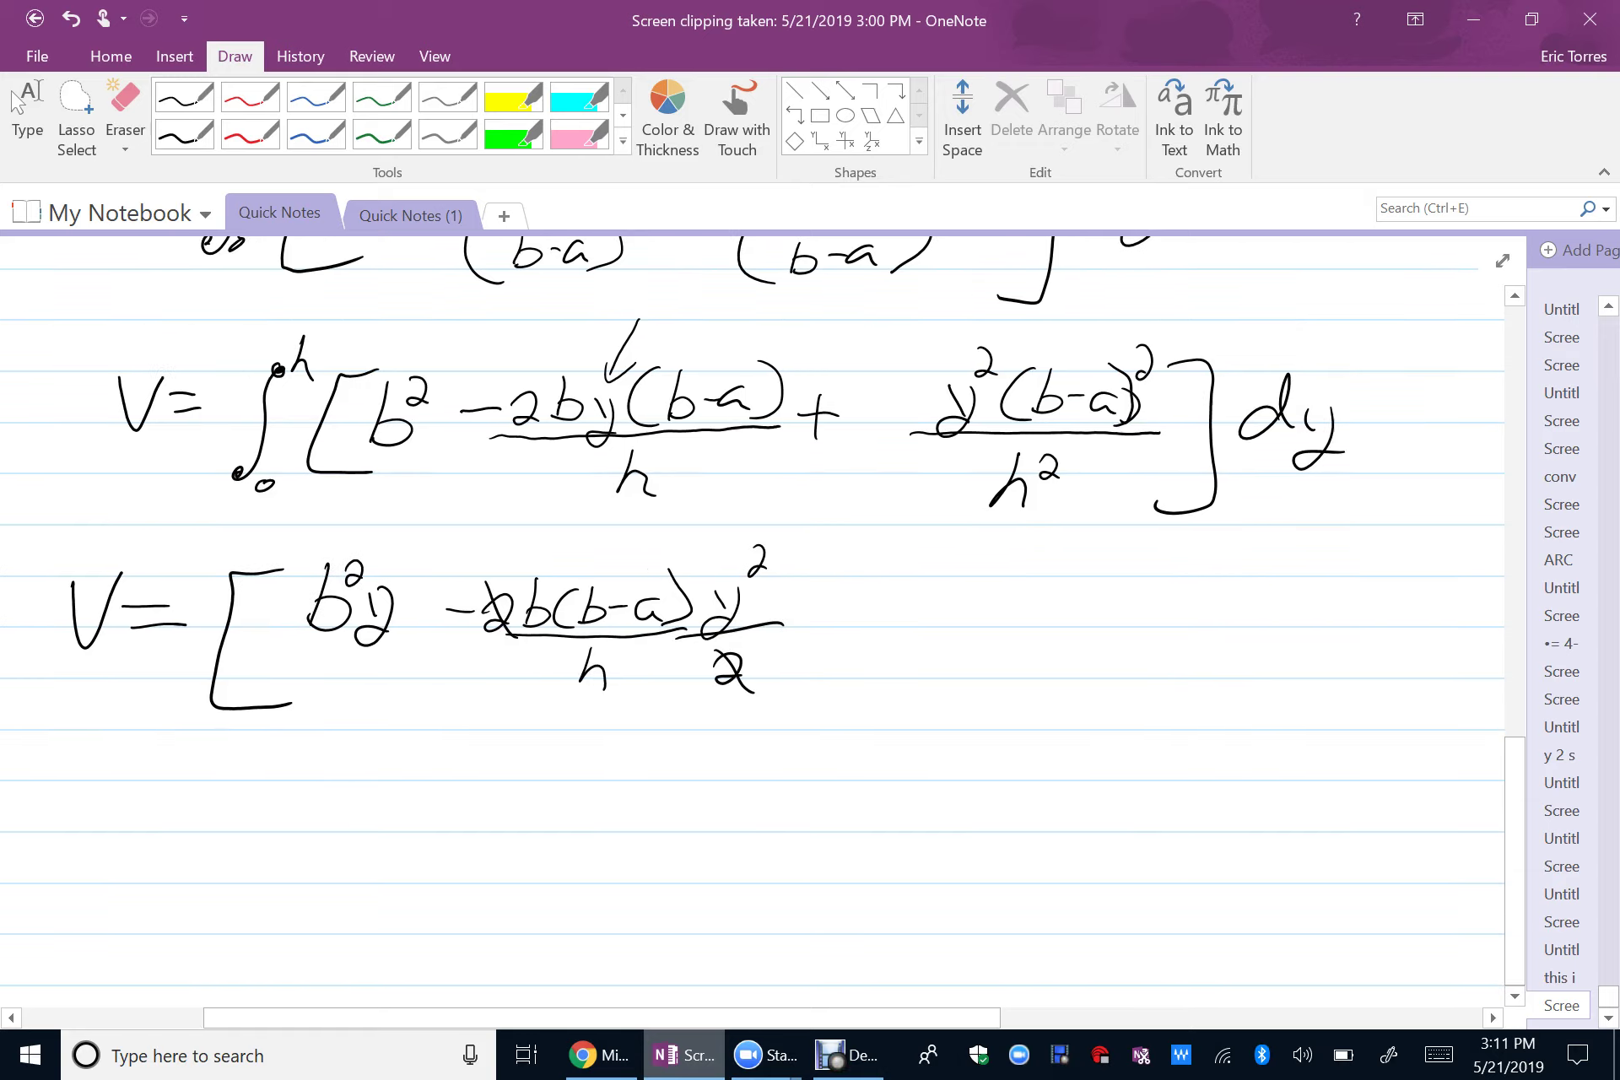
pyautogui.moveTo(708, 613)
pyautogui.mouseDown()
pyautogui.moveTo(742, 611)
pyautogui.moveTo(740, 627)
pyautogui.moveTo(734, 599)
pyautogui.moveTo(723, 641)
pyautogui.mouseUp()
pyautogui.moveTo(709, 621)
pyautogui.mouseDown()
pyautogui.moveTo(820, 636)
pyautogui.moveTo(882, 614)
pyautogui.moveTo(915, 634)
pyautogui.moveTo(953, 593)
pyautogui.mouseUp()
pyautogui.moveTo(796, 644); pyautogui.dragTo(958, 637)
pyautogui.moveTo(858, 665)
pyautogui.mouseDown()
pyautogui.moveTo(878, 699)
pyautogui.moveTo(908, 674)
pyautogui.mouseUp()
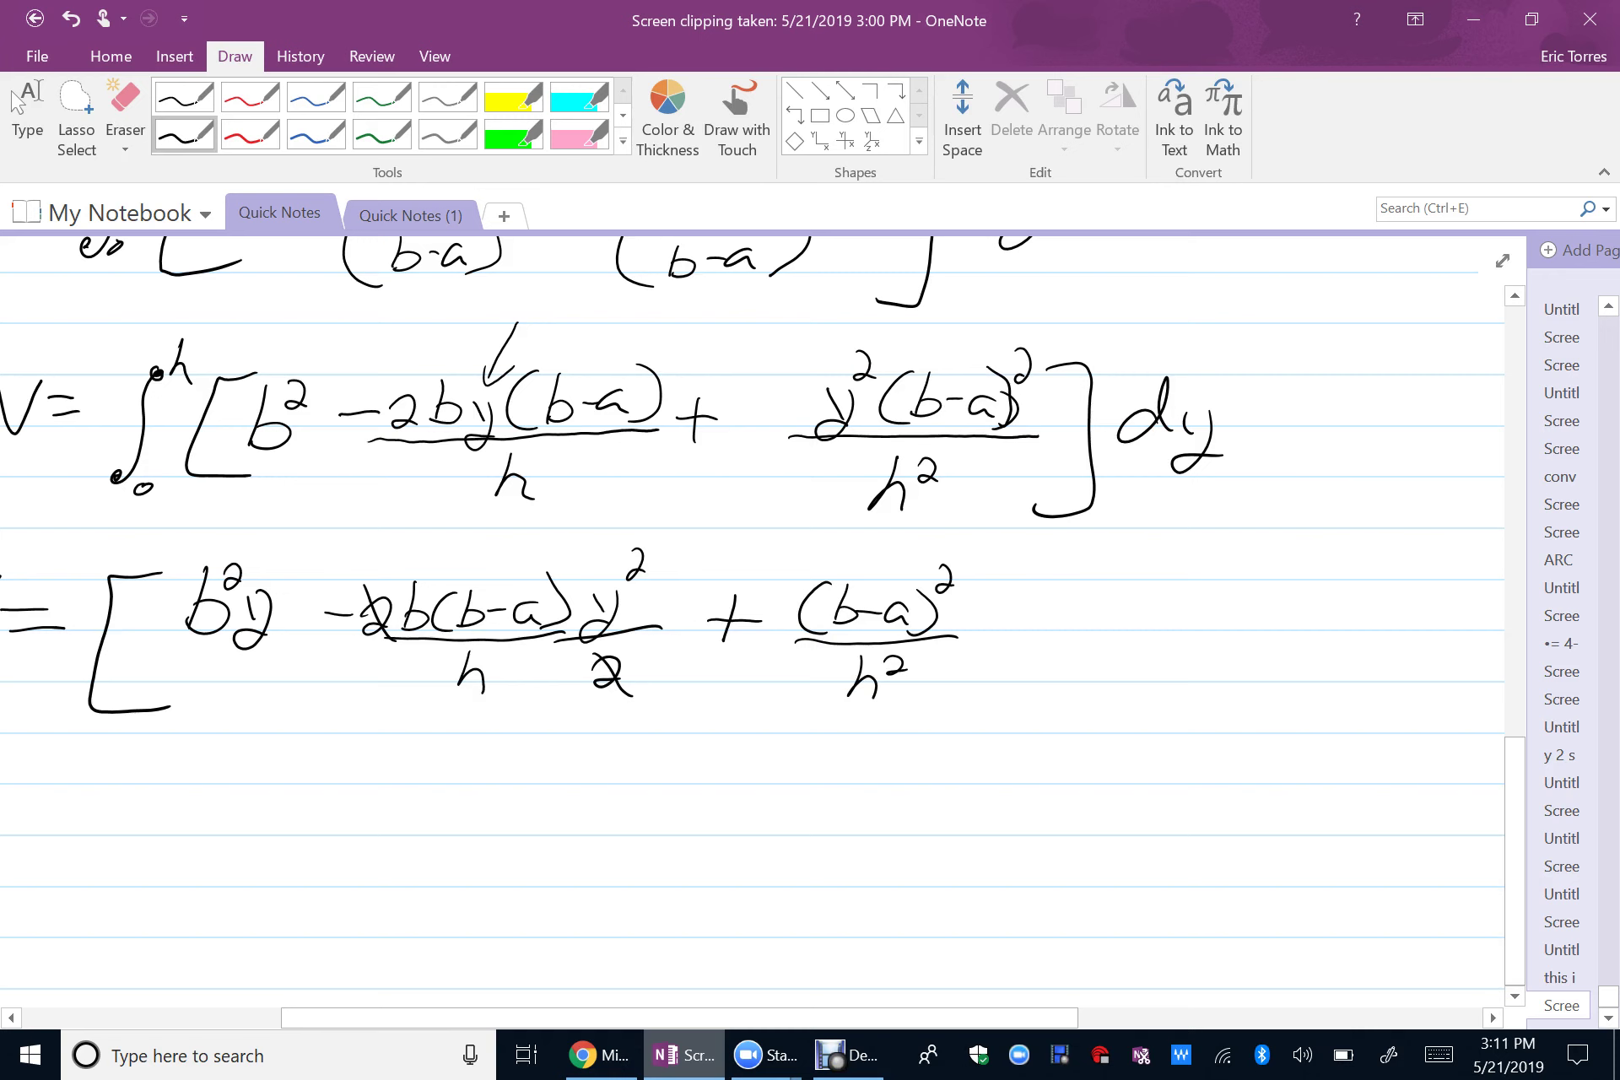
pyautogui.moveTo(991, 608); pyautogui.dragTo(1001, 624)
pyautogui.moveTo(1011, 598); pyautogui.dragTo(972, 646)
pyautogui.moveTo(1036, 559); pyautogui.dragTo(1033, 591)
pyautogui.moveTo(949, 640); pyautogui.dragTo(1074, 631)
pyautogui.moveTo(987, 662)
pyautogui.mouseDown()
pyautogui.moveTo(1018, 677)
pyautogui.moveTo(997, 690)
pyautogui.mouseUp()
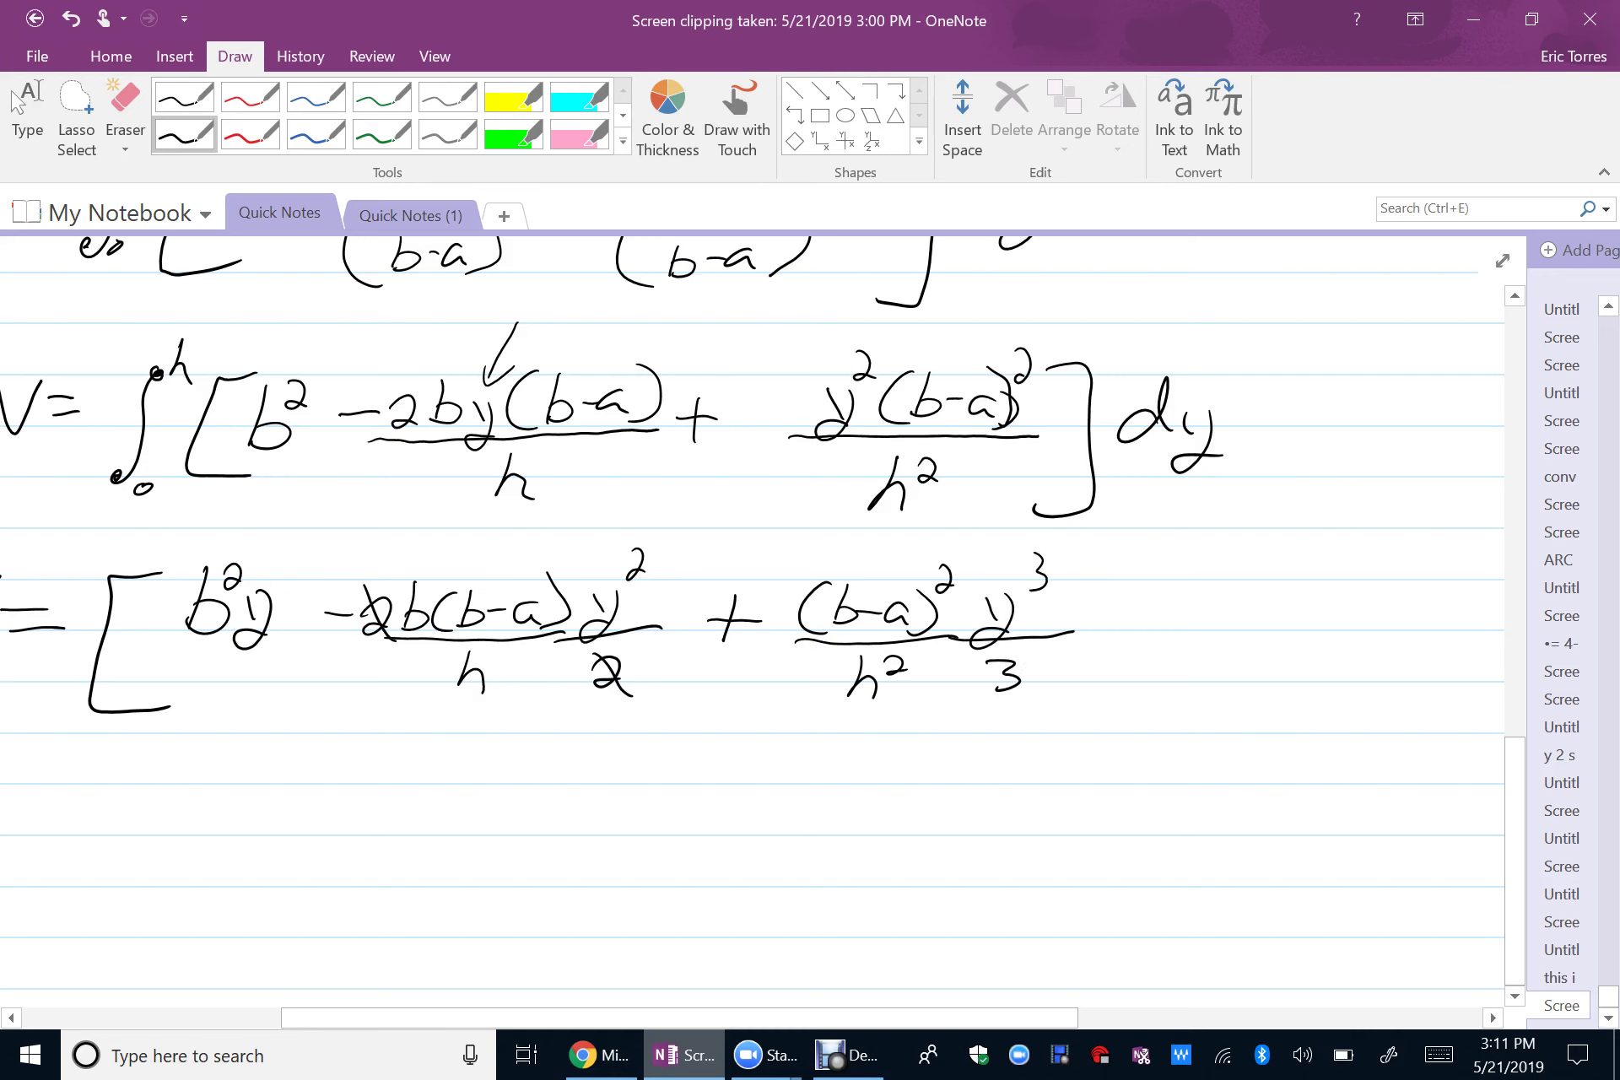
# - Close the evaluation bracket with limits 0 to h, with an arrow pointing to the 0
pyautogui.moveTo(1128, 557)
pyautogui.mouseDown()
pyautogui.moveTo(1110, 705)
pyautogui.moveTo(1107, 562)
pyautogui.moveTo(1132, 560)
pyautogui.mouseUp()
pyautogui.moveTo(1073, 705); pyautogui.dragTo(1149, 695)
pyautogui.moveTo(1170, 522); pyautogui.dragTo(1189, 564)
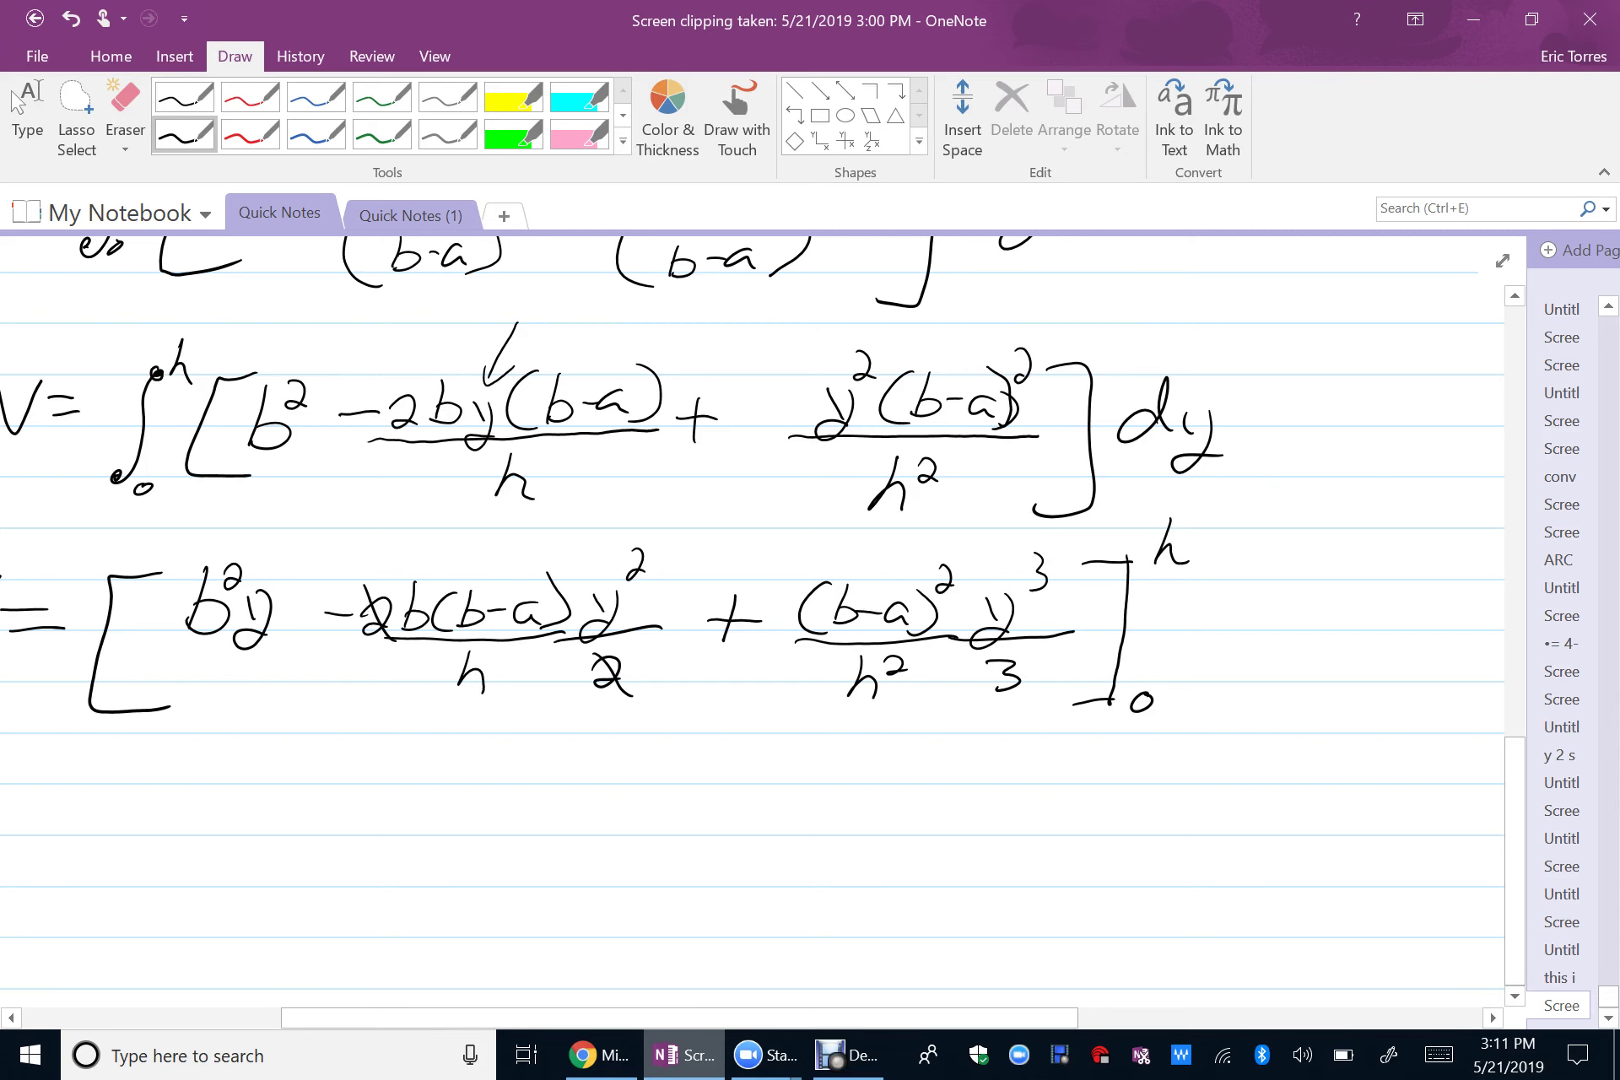
pyautogui.moveTo(1228, 651); pyautogui.dragTo(1171, 691)
pyautogui.hscroll(-2, 751, 473)
pyautogui.scroll(-3, 751, 473)
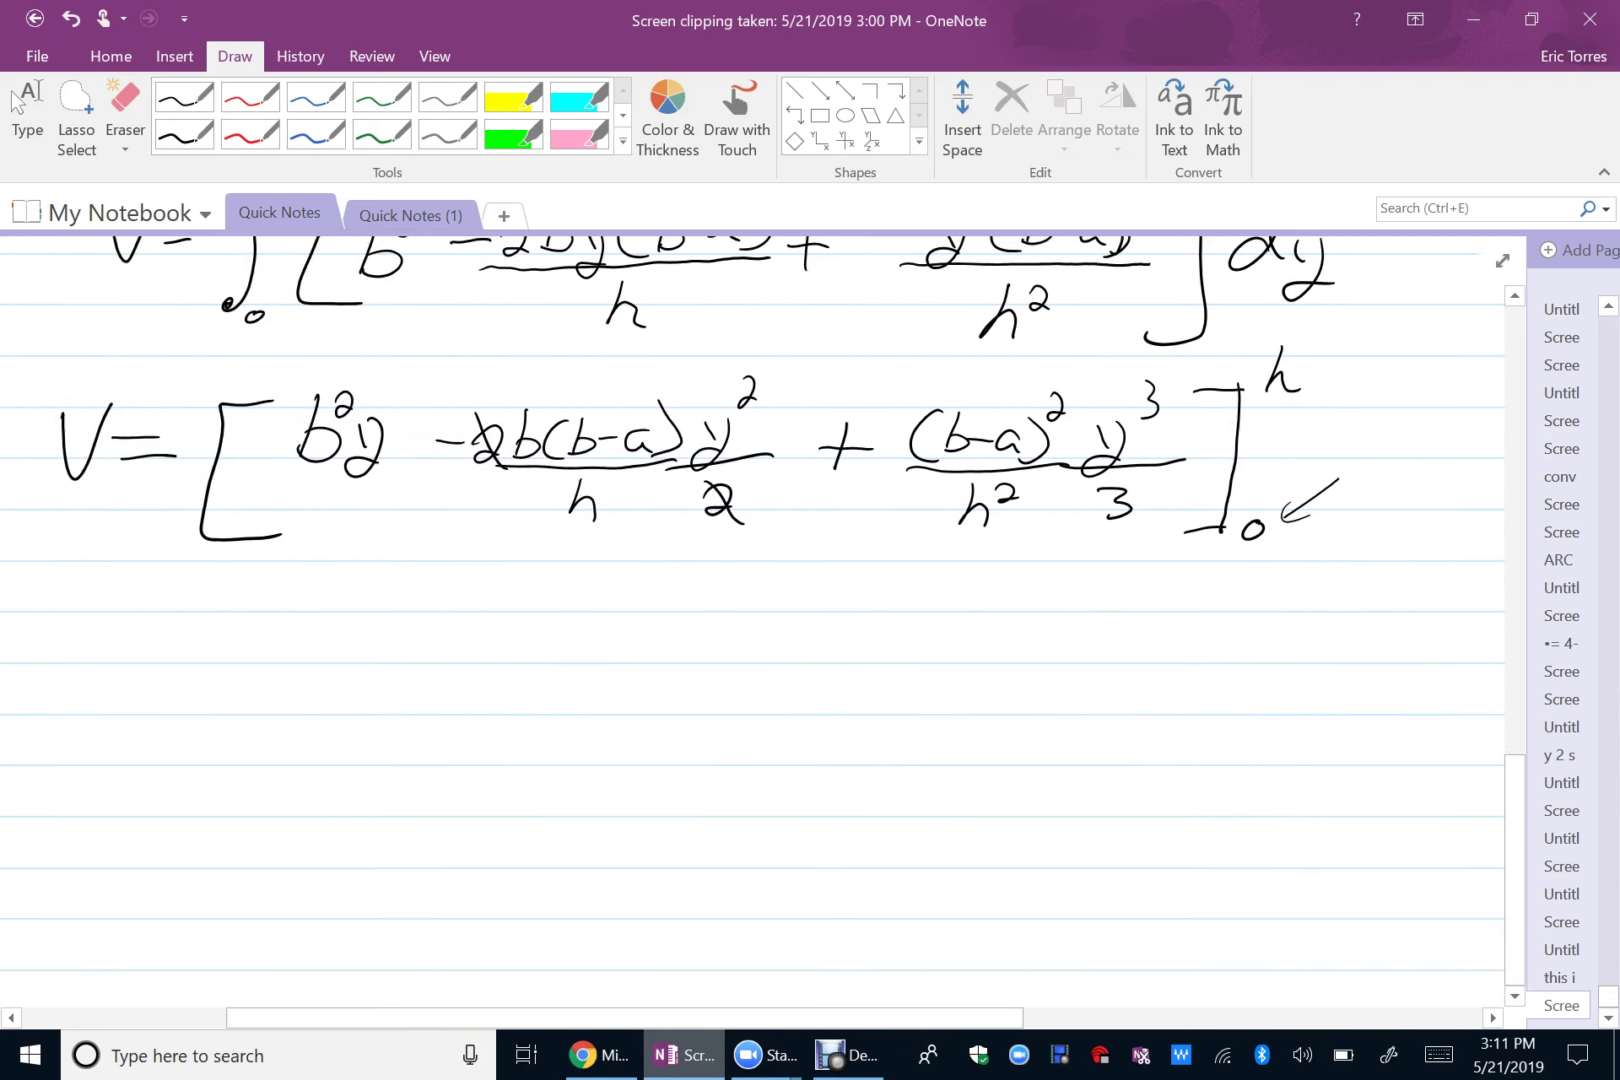
pyautogui.hscroll(-1, 751, 473)
pyautogui.scroll(-1, 751, 472)
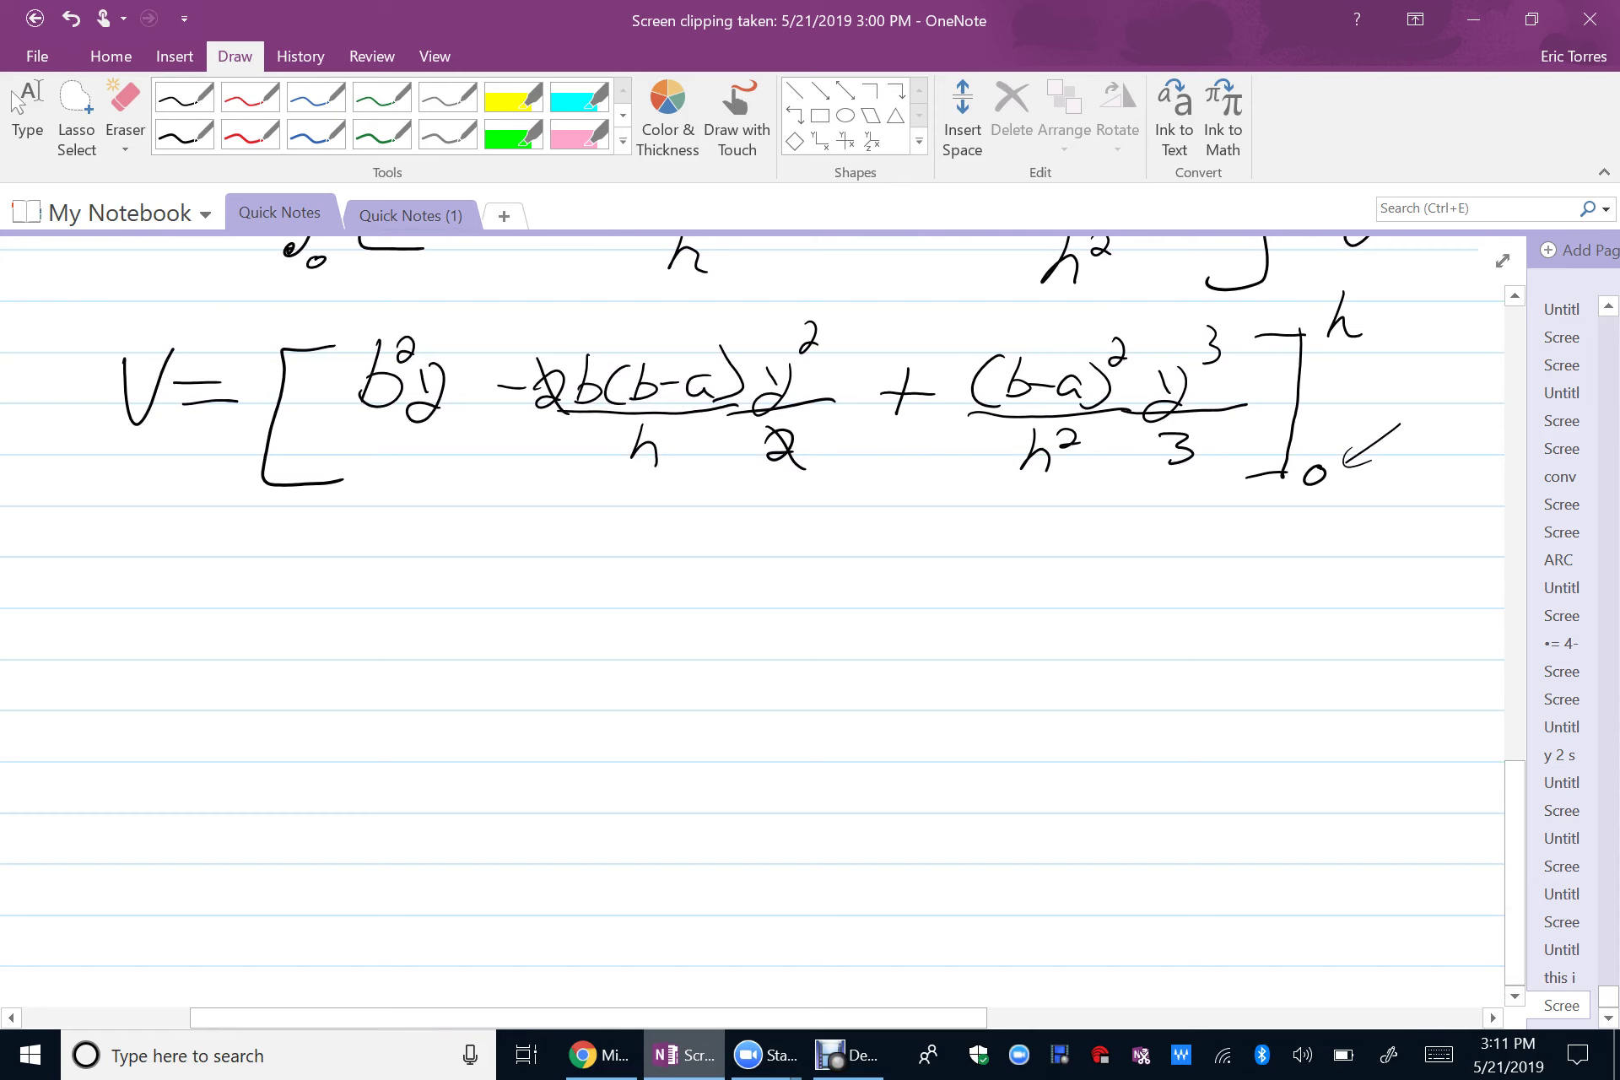
# - With the black pen, write V = [b²h − b(b−a)/h on a new line
pyautogui.click(184, 134)
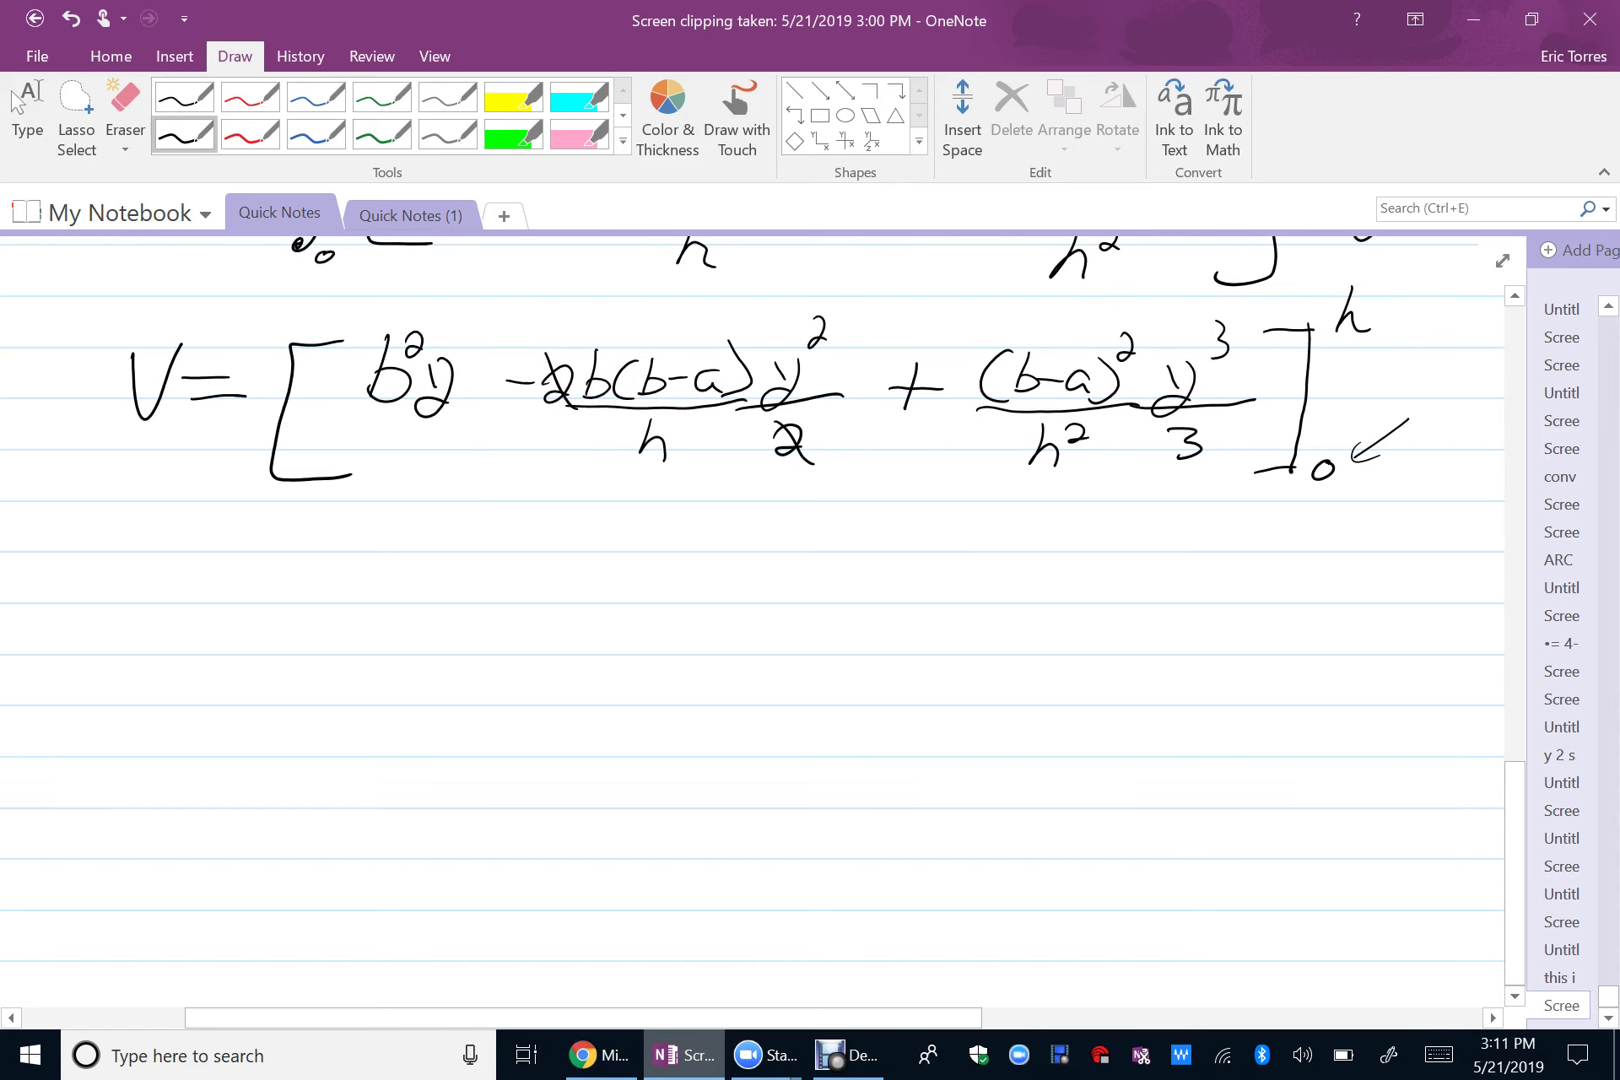
pyautogui.moveTo(106, 579)
pyautogui.mouseDown()
pyautogui.moveTo(228, 585)
pyautogui.moveTo(225, 607)
pyautogui.mouseUp()
pyautogui.moveTo(325, 553)
pyautogui.mouseDown()
pyautogui.moveTo(284, 563)
pyautogui.moveTo(331, 673)
pyautogui.mouseUp()
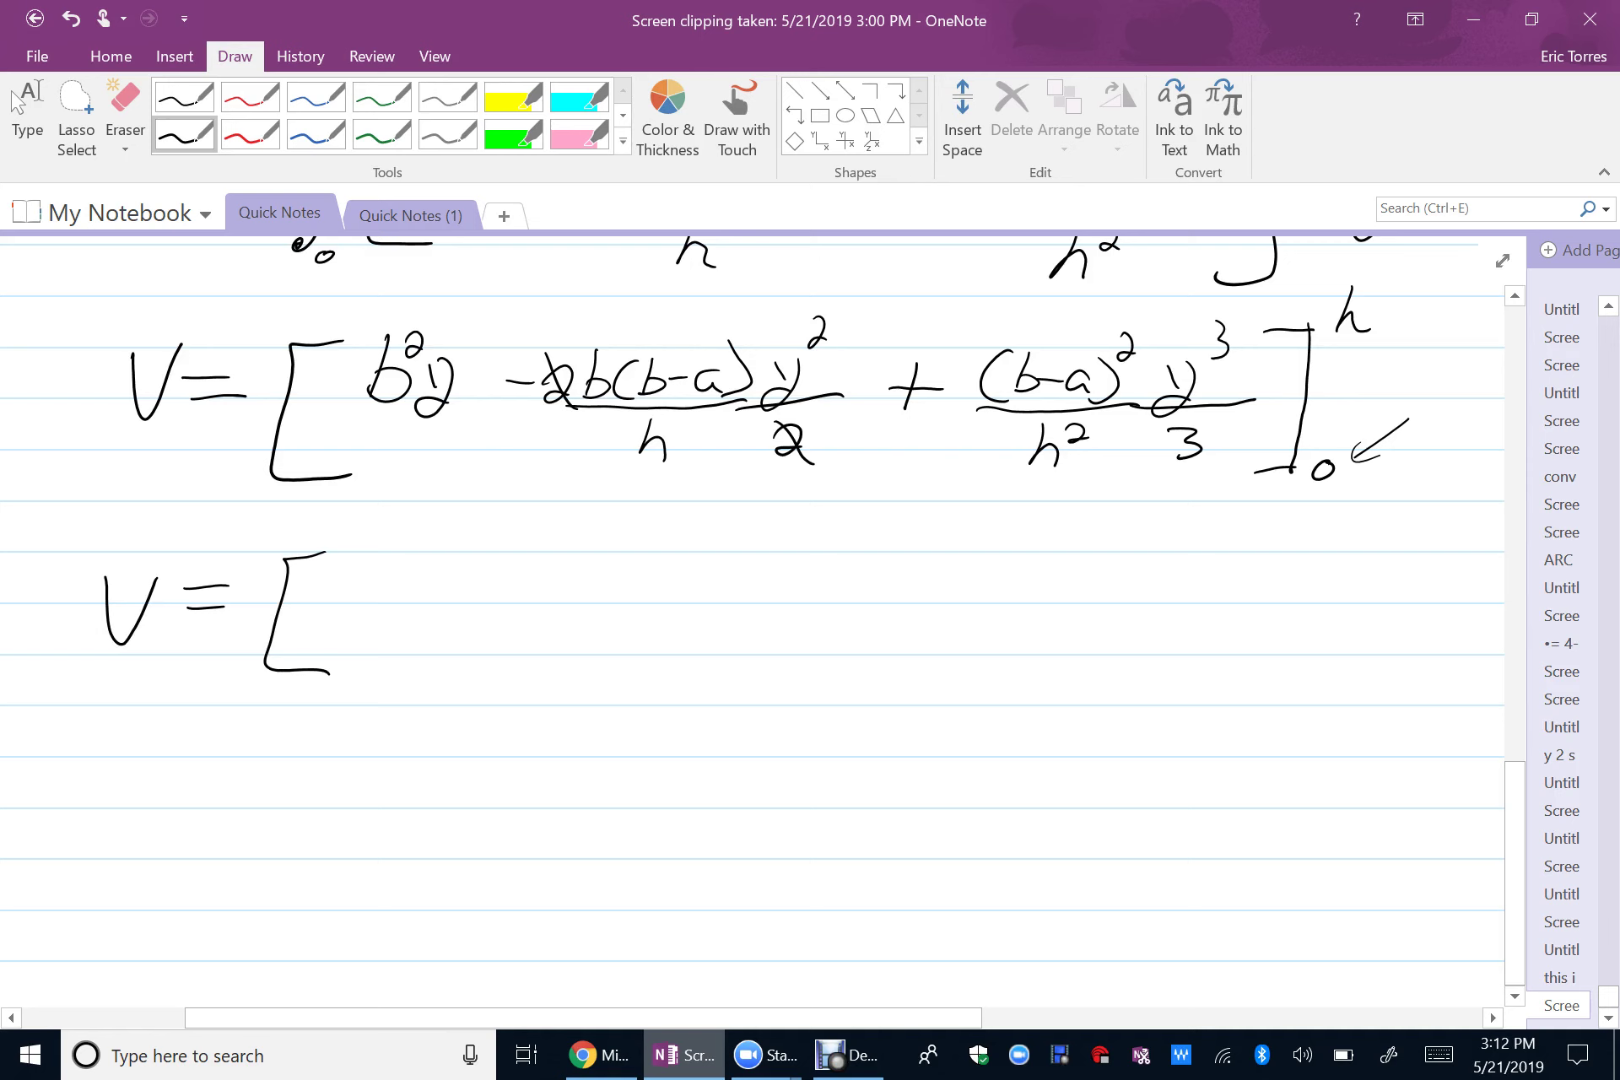
pyautogui.moveTo(368, 554)
pyautogui.mouseDown()
pyautogui.moveTo(351, 611)
pyautogui.moveTo(405, 557)
pyautogui.moveTo(433, 614)
pyautogui.moveTo(499, 583)
pyautogui.moveTo(550, 604)
pyautogui.mouseUp()
pyautogui.moveTo(606, 550)
pyautogui.mouseDown()
pyautogui.moveTo(602, 605)
pyautogui.moveTo(681, 579)
pyautogui.moveTo(714, 593)
pyautogui.mouseUp()
pyautogui.moveTo(724, 541)
pyautogui.mouseDown()
pyautogui.moveTo(741, 582)
pyautogui.moveTo(713, 600)
pyautogui.mouseUp()
pyautogui.moveTo(521, 608); pyautogui.dragTo(762, 603)
pyautogui.moveTo(633, 633); pyautogui.dragTo(648, 680)
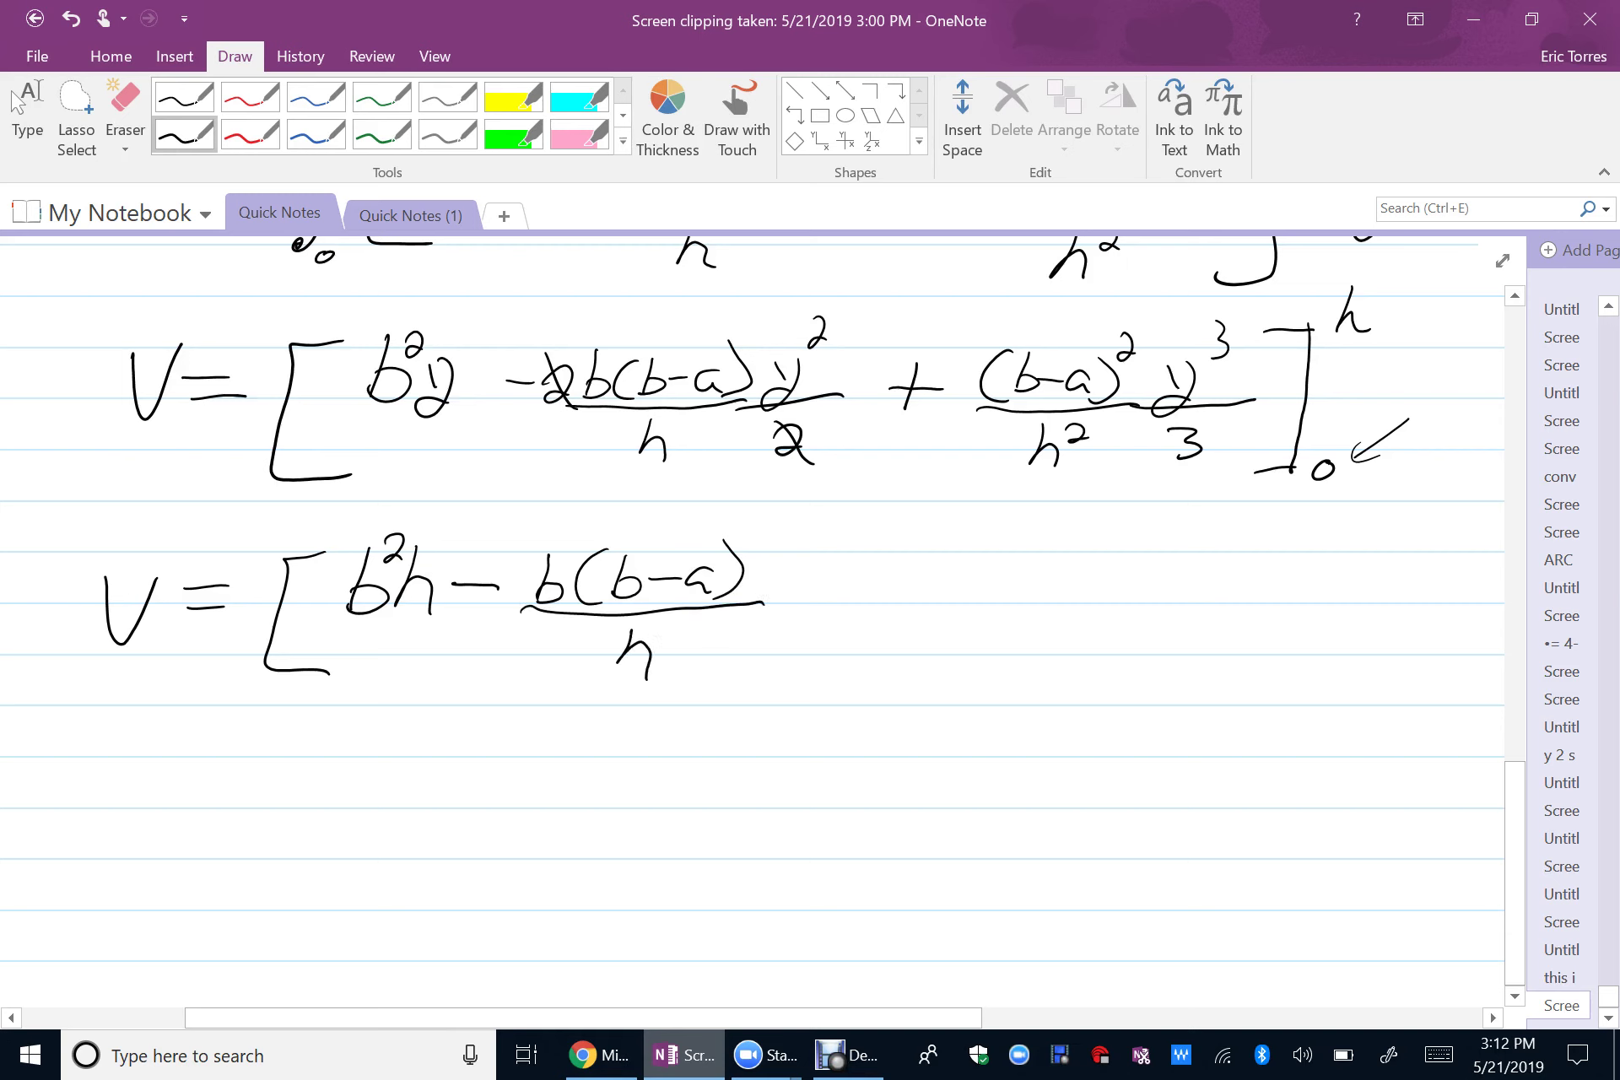
# - Multiply the middle term by h² and strike out the cancelling h factors
pyautogui.moveTo(781, 537)
pyautogui.mouseDown()
pyautogui.moveTo(767, 586)
pyautogui.moveTo(793, 594)
pyautogui.mouseUp()
pyautogui.moveTo(813, 525)
pyautogui.mouseDown()
pyautogui.moveTo(815, 543)
pyautogui.moveTo(838, 536)
pyautogui.mouseUp()
pyautogui.moveTo(595, 622); pyautogui.dragTo(669, 687)
pyautogui.moveTo(811, 510); pyautogui.dragTo(838, 555)
pyautogui.hscroll(3, 751, 464)
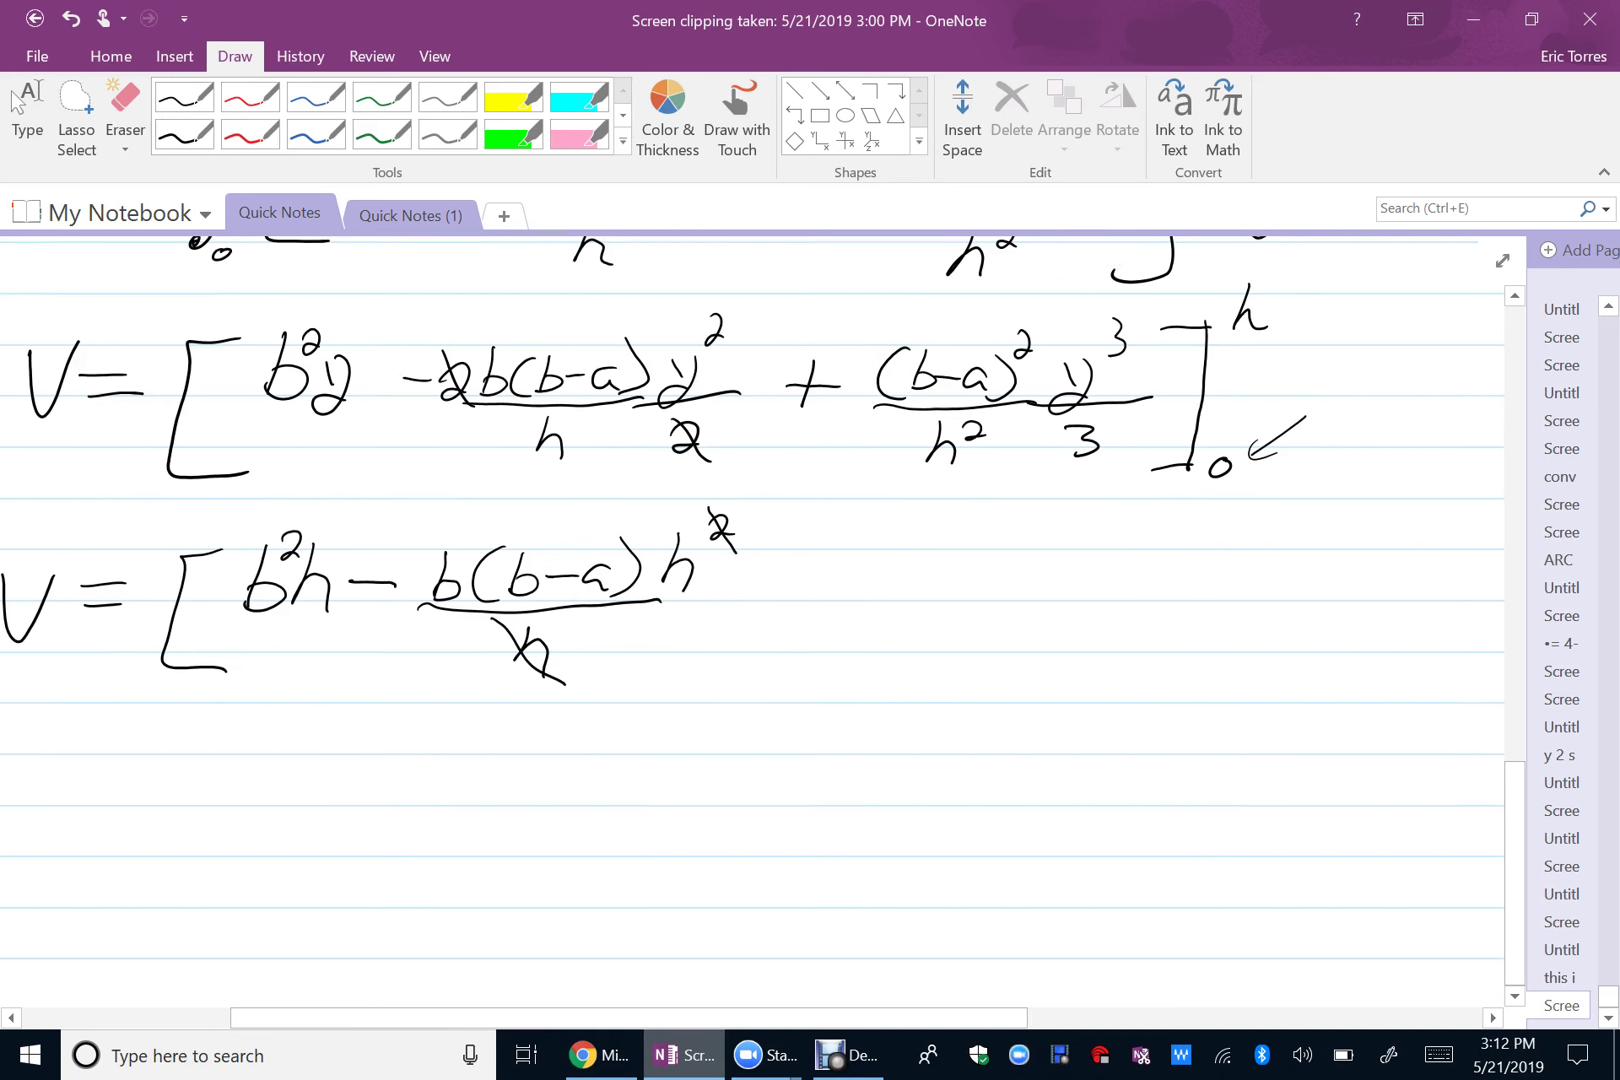
# - Add the last term + (b−a)²/3h²
pyautogui.click(184, 133)
pyautogui.moveTo(688, 591); pyautogui.dragTo(734, 589)
pyautogui.moveTo(708, 570); pyautogui.dragTo(697, 609)
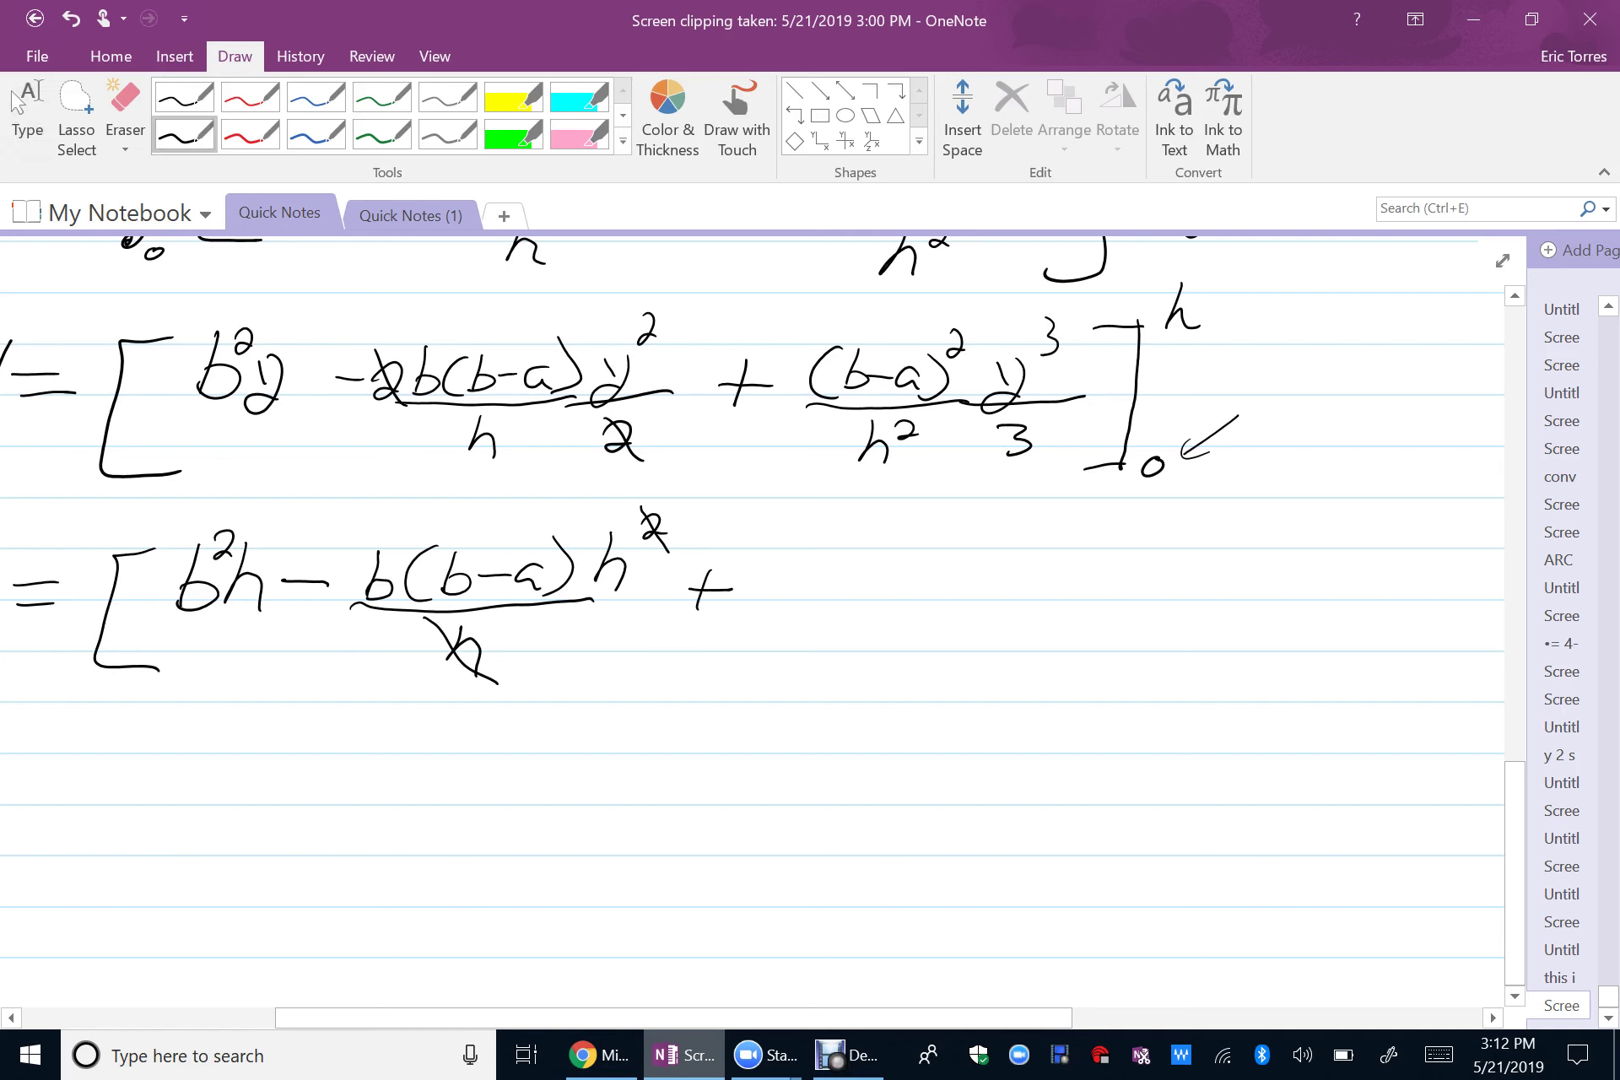
pyautogui.moveTo(831, 549)
pyautogui.mouseDown()
pyautogui.moveTo(817, 603)
pyautogui.moveTo(897, 577)
pyautogui.moveTo(933, 600)
pyautogui.moveTo(953, 590)
pyautogui.moveTo(933, 603)
pyautogui.mouseUp()
pyautogui.moveTo(955, 539); pyautogui.dragTo(976, 550)
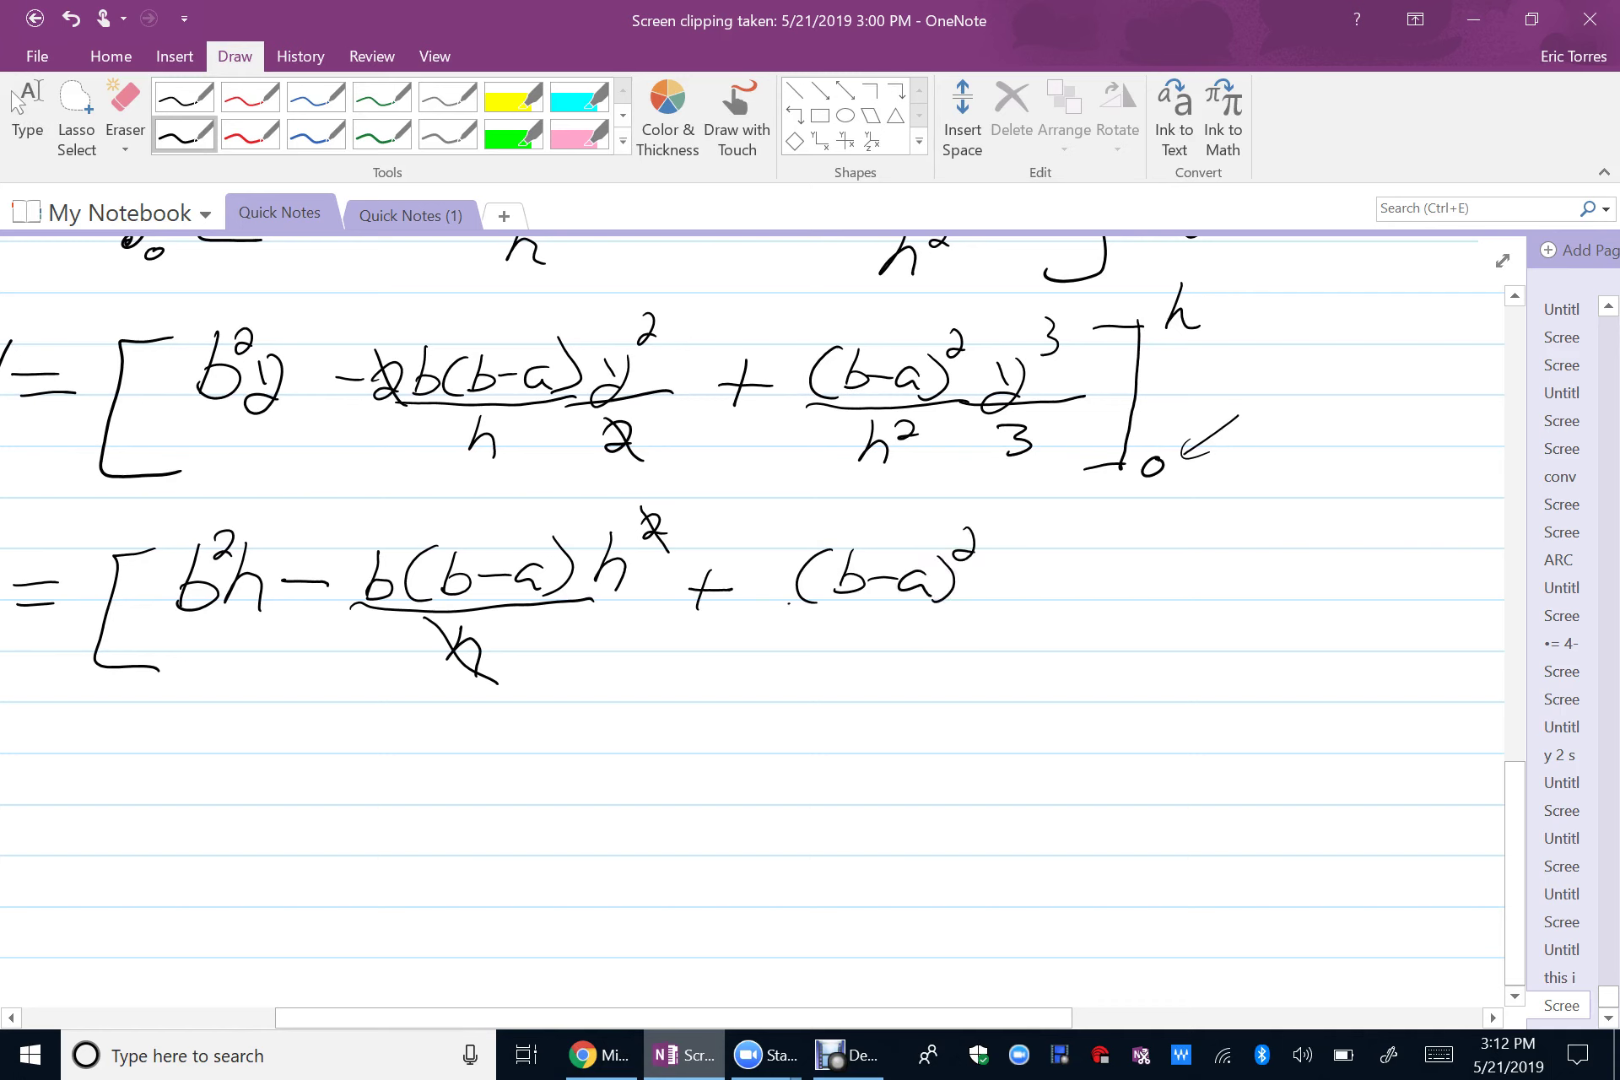
pyautogui.moveTo(789, 602); pyautogui.dragTo(983, 608)
pyautogui.click(962, 440)
pyautogui.moveTo(814, 638)
pyautogui.mouseDown()
pyautogui.moveTo(845, 664)
pyautogui.moveTo(822, 675)
pyautogui.mouseUp()
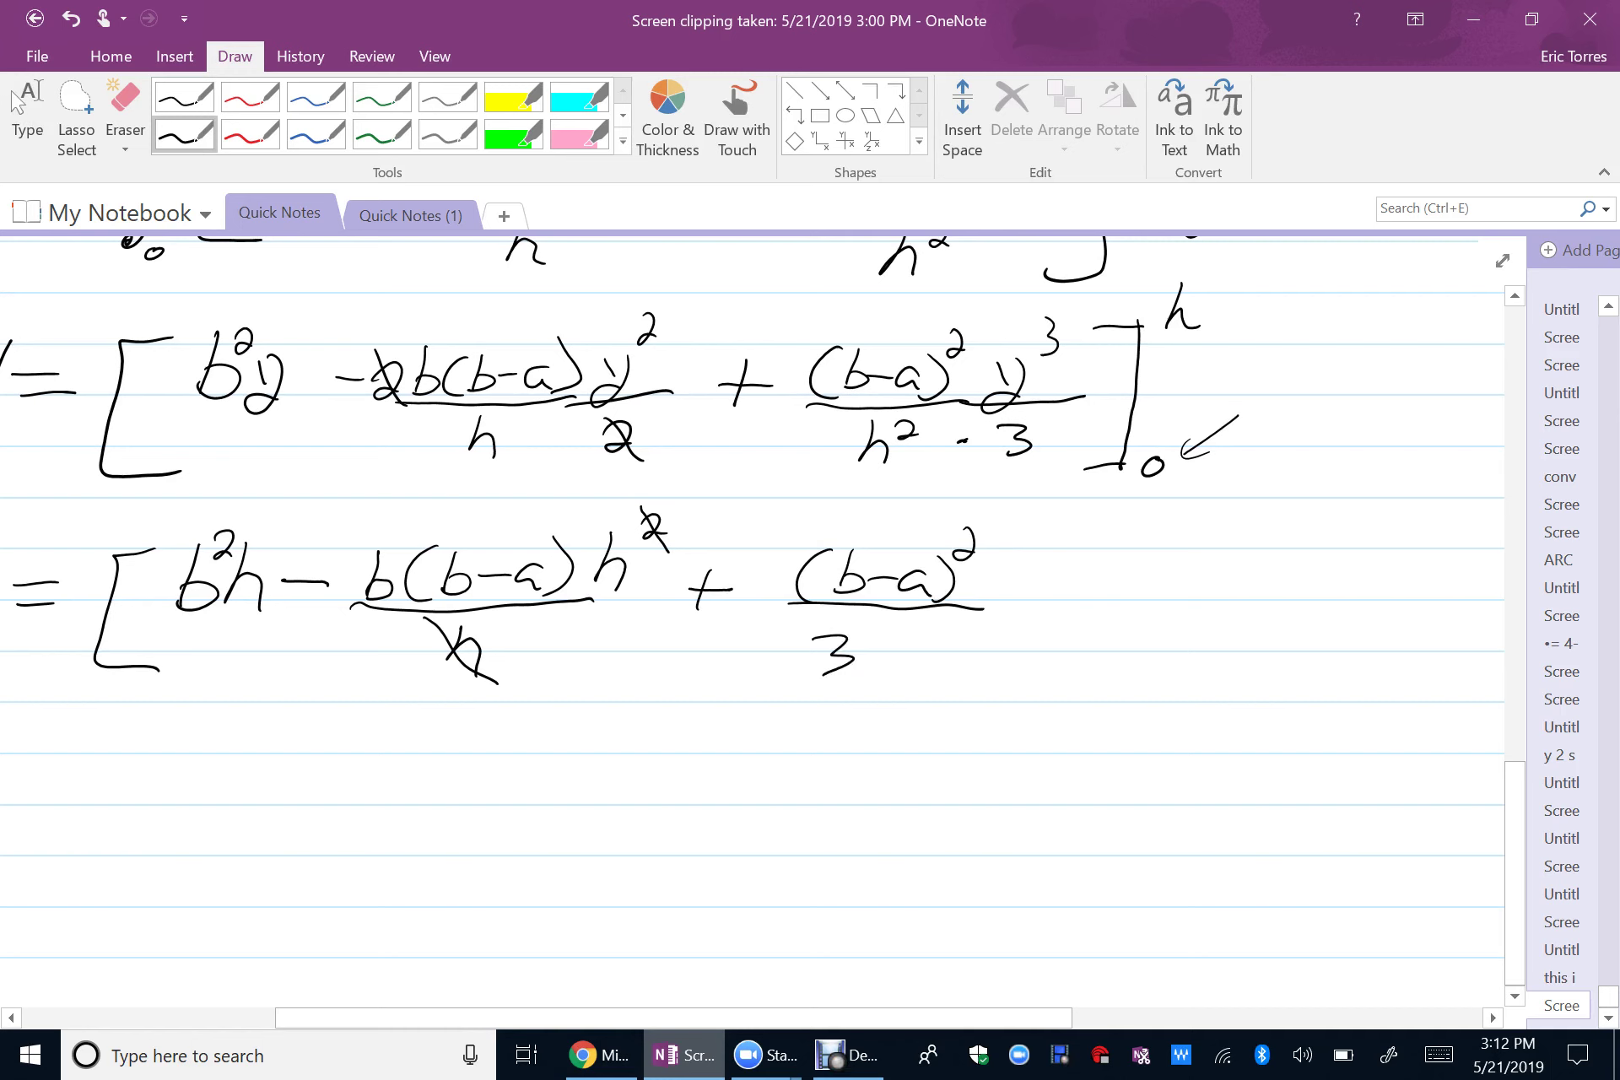
pyautogui.moveTo(893, 624)
pyautogui.mouseDown()
pyautogui.moveTo(878, 672)
pyautogui.moveTo(914, 675)
pyautogui.moveTo(941, 648)
pyautogui.mouseUp()
# - Multiply the last term by h³, cancel the h powers, and close the bracket
pyautogui.moveTo(1008, 534)
pyautogui.mouseDown()
pyautogui.moveTo(982, 601)
pyautogui.moveTo(1013, 601)
pyautogui.mouseUp()
pyautogui.moveTo(1037, 526); pyautogui.dragTo(1032, 554)
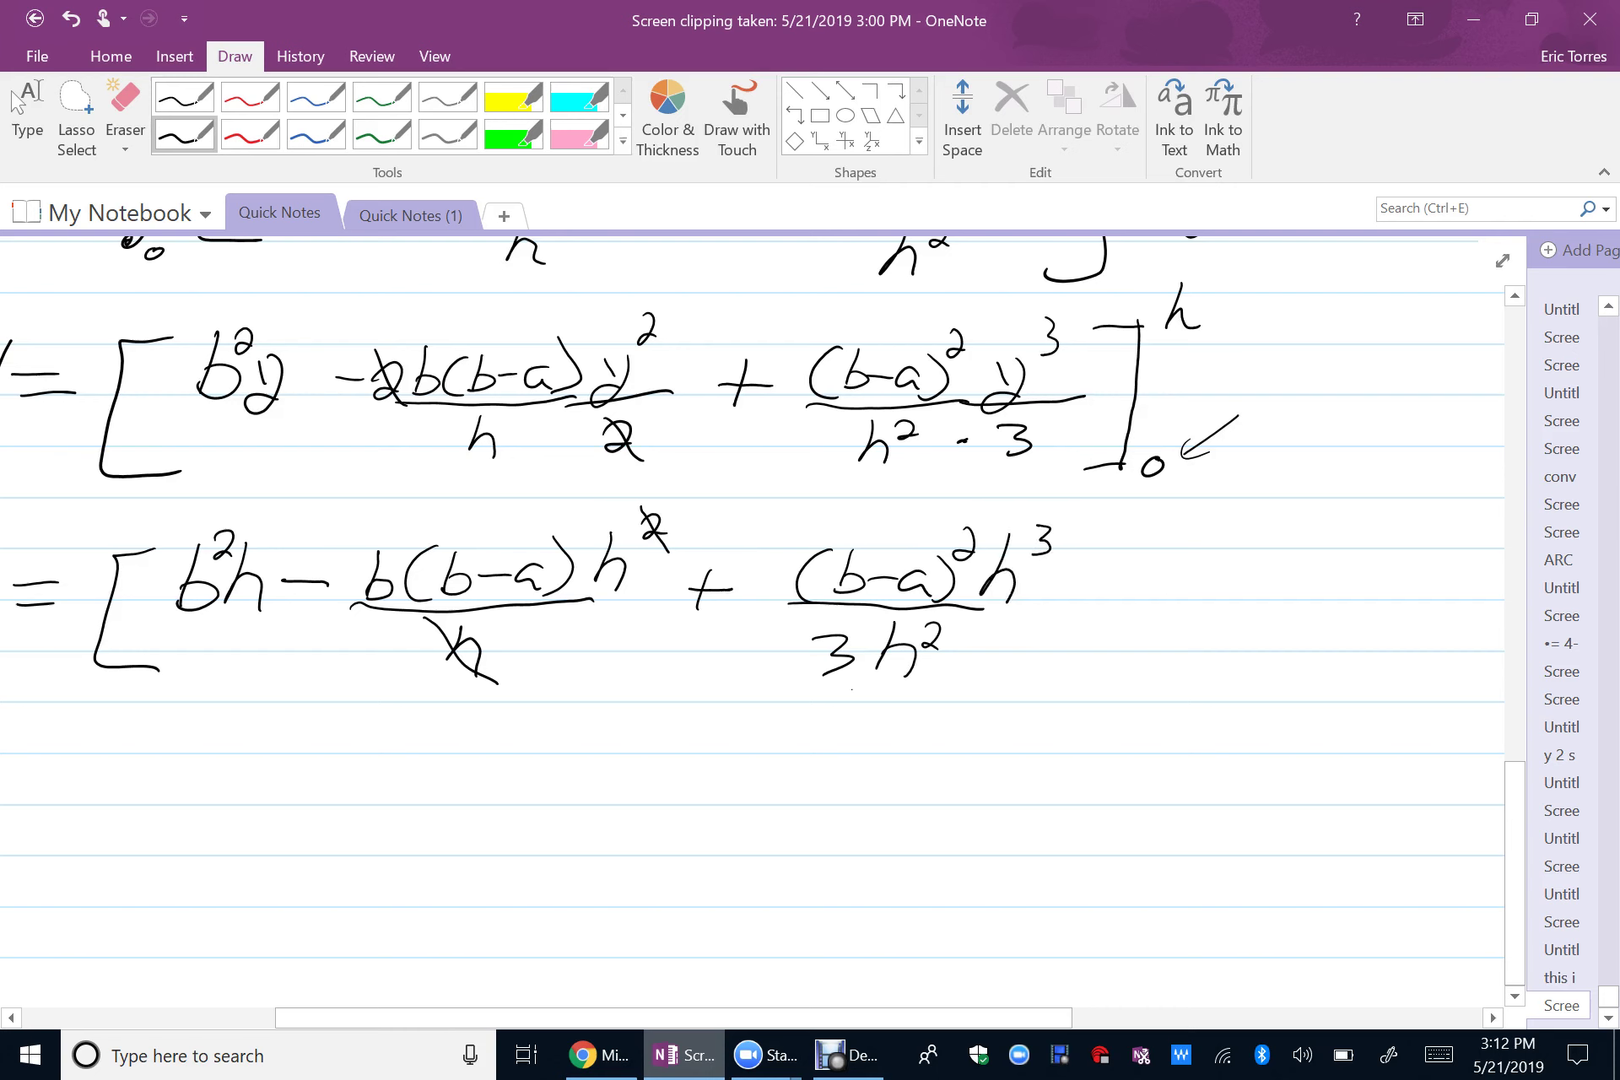
pyautogui.moveTo(849, 691); pyautogui.dragTo(952, 623)
pyautogui.moveTo(1035, 517)
pyautogui.mouseDown()
pyautogui.moveTo(1061, 562)
pyautogui.moveTo(1065, 526)
pyautogui.mouseUp()
pyautogui.moveTo(670, 500); pyautogui.dragTo(639, 547)
pyautogui.moveTo(1097, 533)
pyautogui.mouseDown()
pyautogui.moveTo(1132, 530)
pyautogui.moveTo(1070, 666)
pyautogui.mouseUp()
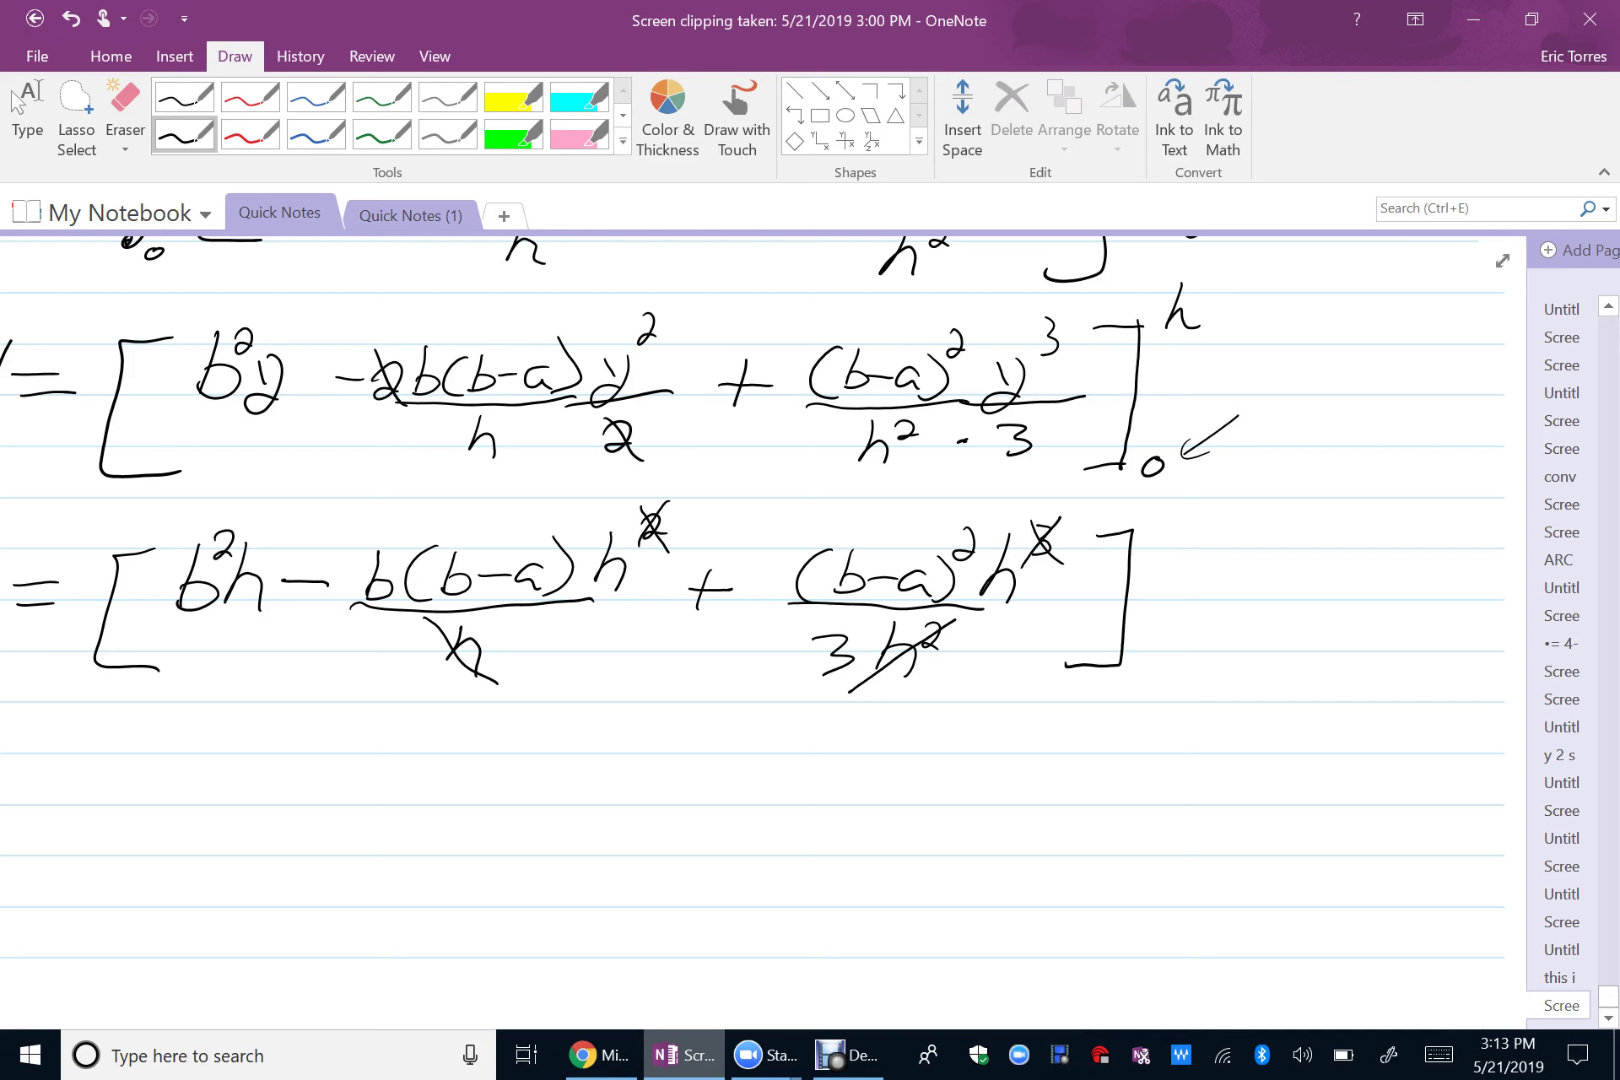
pyautogui.hscroll(-3, 760, 590)
pyautogui.scroll(-3, 759, 591)
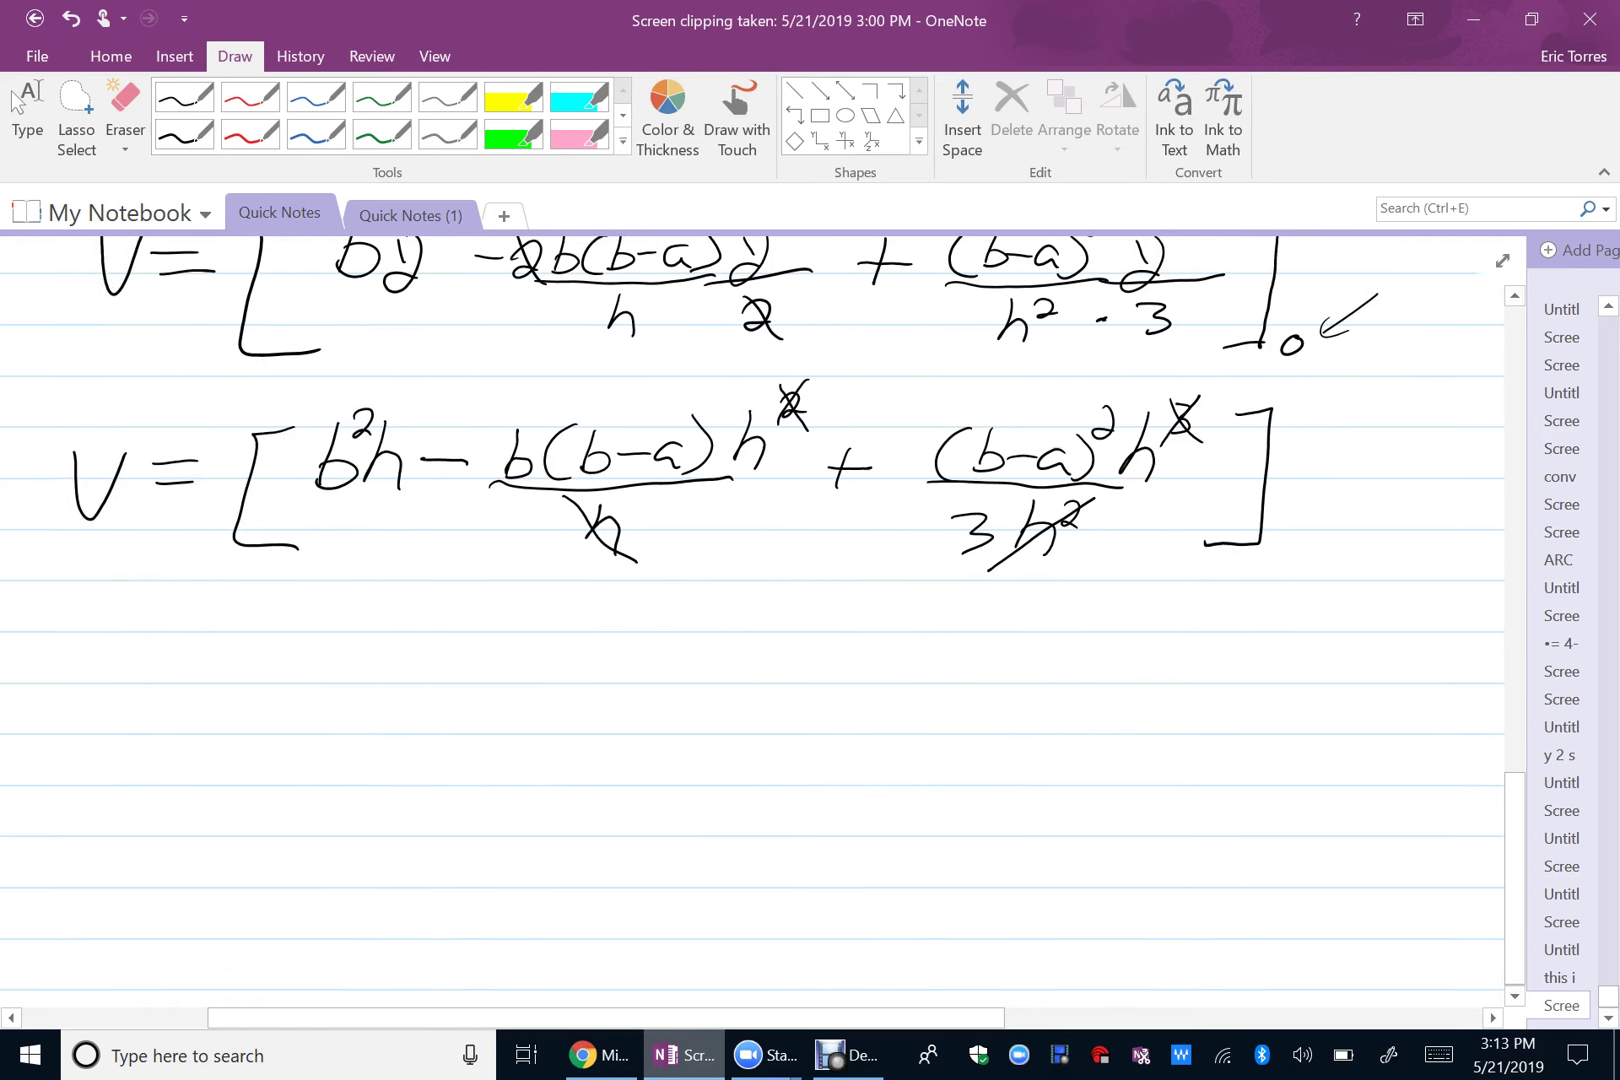
# - With the black pen, start a new line with V = [b²
pyautogui.click(17, 101)
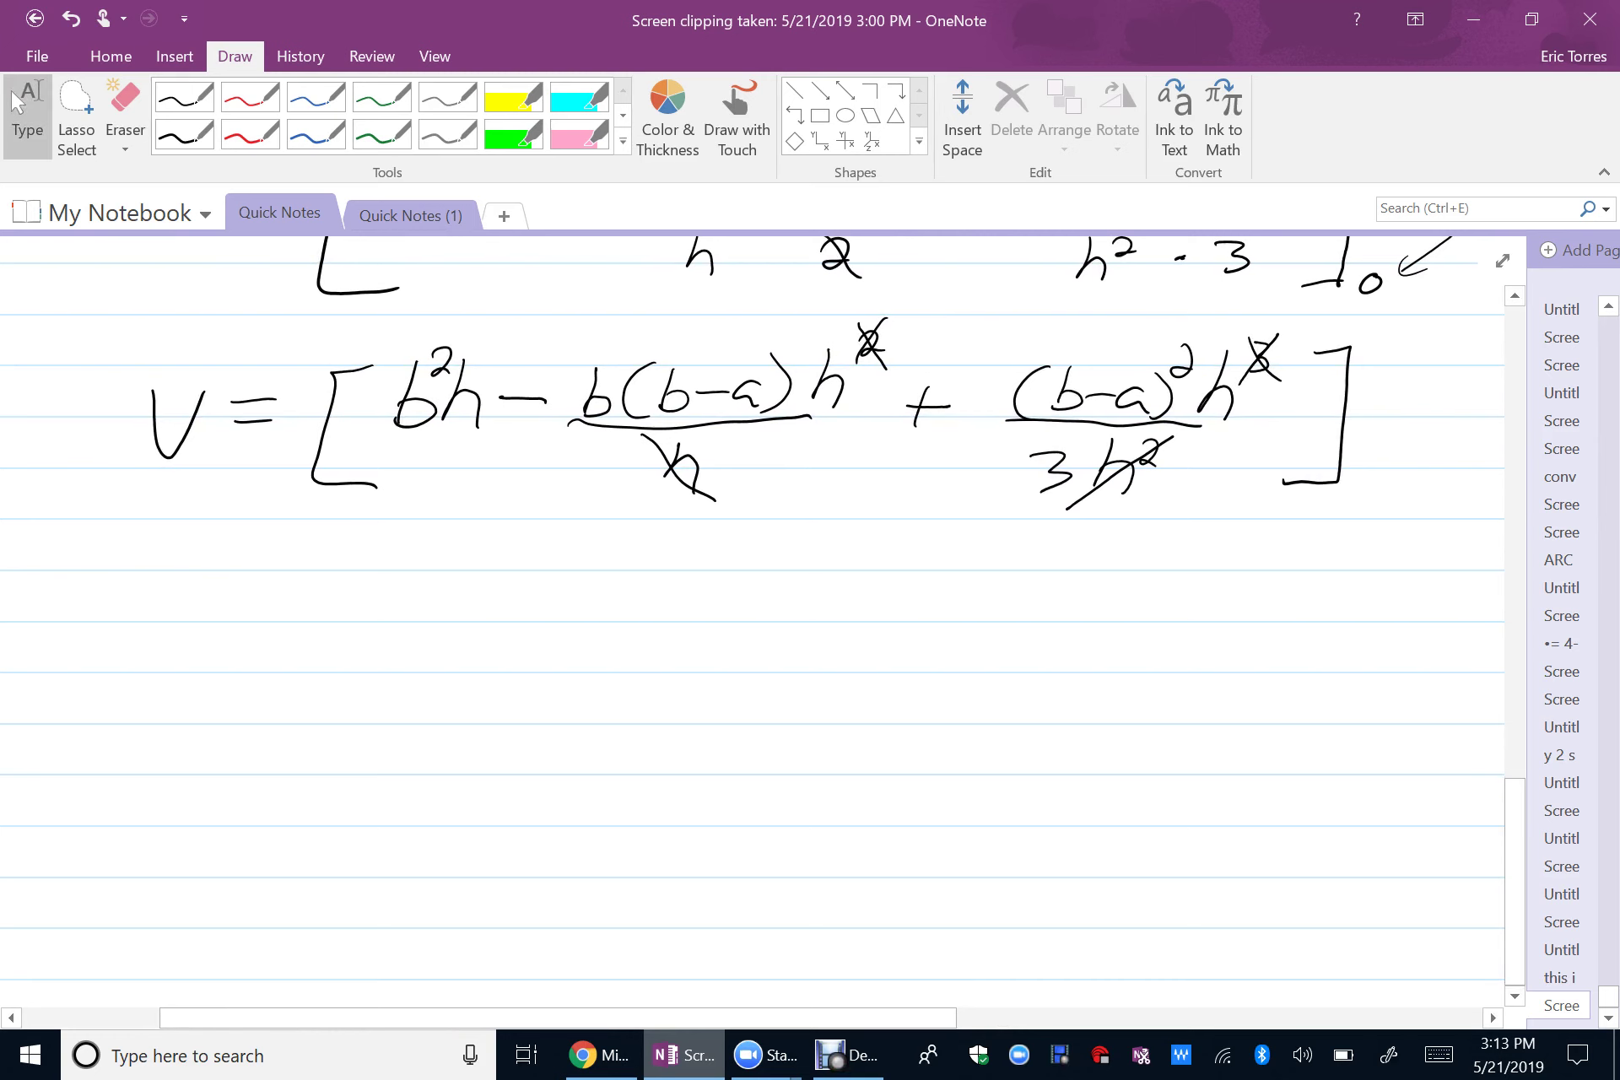
pyautogui.click(184, 134)
pyautogui.moveTo(156, 581)
pyautogui.mouseDown()
pyautogui.moveTo(160, 621)
pyautogui.moveTo(206, 587)
pyautogui.moveTo(281, 625)
pyautogui.mouseUp()
pyautogui.moveTo(378, 558)
pyautogui.mouseDown()
pyautogui.moveTo(308, 667)
pyautogui.moveTo(380, 690)
pyautogui.mouseUp()
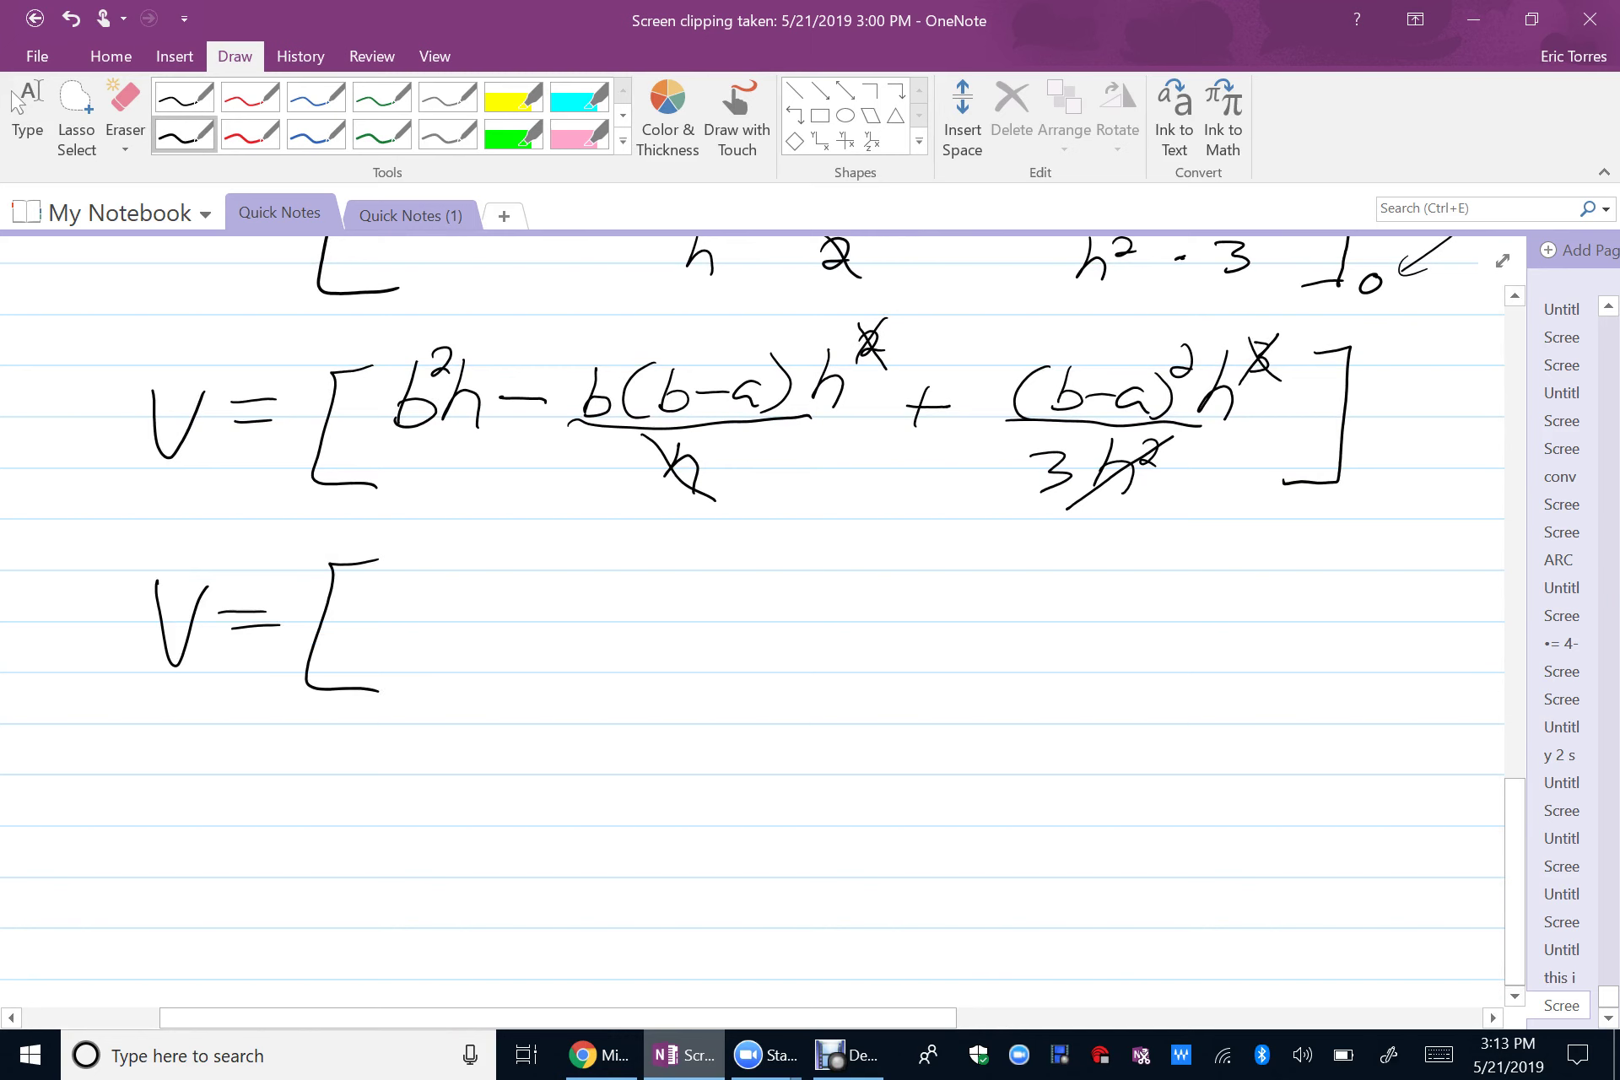
pyautogui.moveTo(396, 562)
pyautogui.mouseDown()
pyautogui.moveTo(397, 617)
pyautogui.moveTo(440, 574)
pyautogui.moveTo(470, 585)
pyautogui.moveTo(482, 622)
pyautogui.mouseUp()
# - Draw distribution arcs over b(b−a) and write b²h − b²h + abh
pyautogui.moveTo(567, 361); pyautogui.dragTo(665, 354)
pyautogui.moveTo(563, 327); pyautogui.dragTo(616, 333)
pyautogui.moveTo(830, 340)
pyautogui.mouseDown()
pyautogui.moveTo(692, 339)
pyautogui.moveTo(718, 334)
pyautogui.mouseUp()
pyautogui.moveTo(511, 597)
pyautogui.mouseDown()
pyautogui.moveTo(553, 595)
pyautogui.moveTo(581, 618)
pyautogui.moveTo(630, 570)
pyautogui.mouseUp()
pyautogui.moveTo(654, 600); pyautogui.dragTo(657, 627)
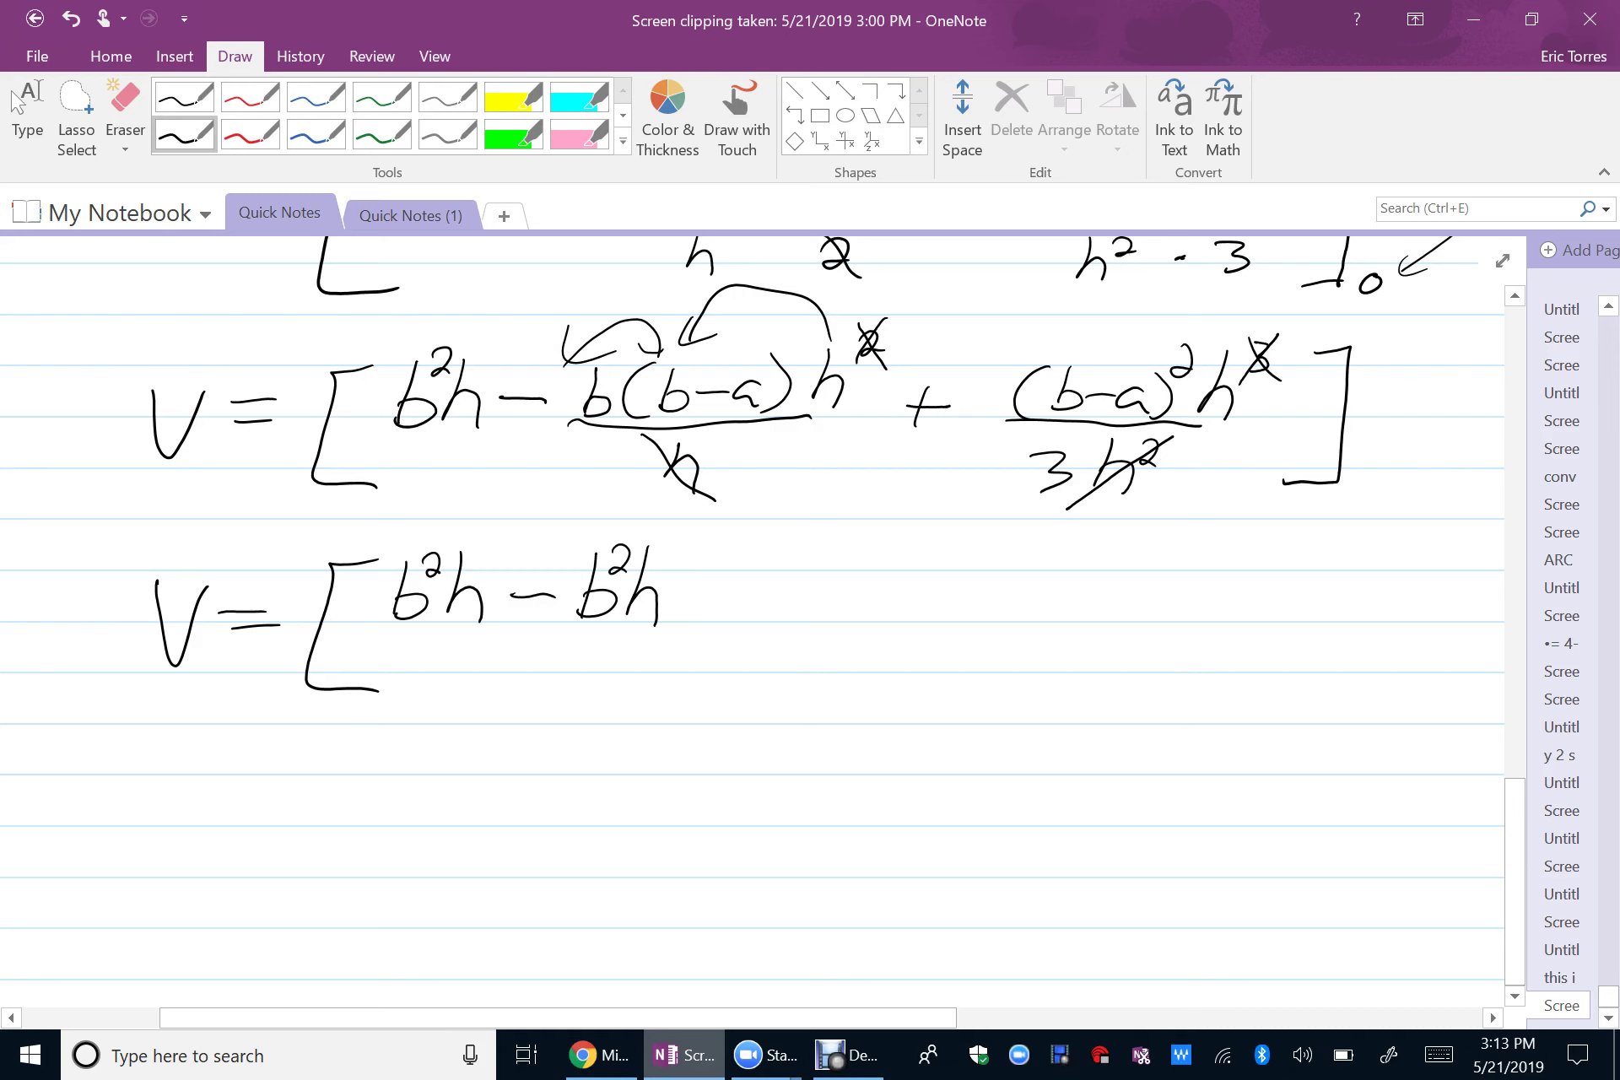
pyautogui.moveTo(691, 597); pyautogui.dragTo(734, 597)
pyautogui.moveTo(711, 579)
pyautogui.mouseDown()
pyautogui.moveTo(712, 617)
pyautogui.moveTo(780, 617)
pyautogui.mouseUp()
pyautogui.moveTo(806, 554); pyautogui.dragTo(798, 614)
pyautogui.moveTo(853, 553)
pyautogui.mouseDown()
pyautogui.moveTo(841, 609)
pyautogui.moveTo(869, 580)
pyautogui.moveTo(875, 624)
pyautogui.mouseUp()
# - Add a fraction over 3 with the numerator b²h − 2abh
pyautogui.hscroll(5, 751, 481)
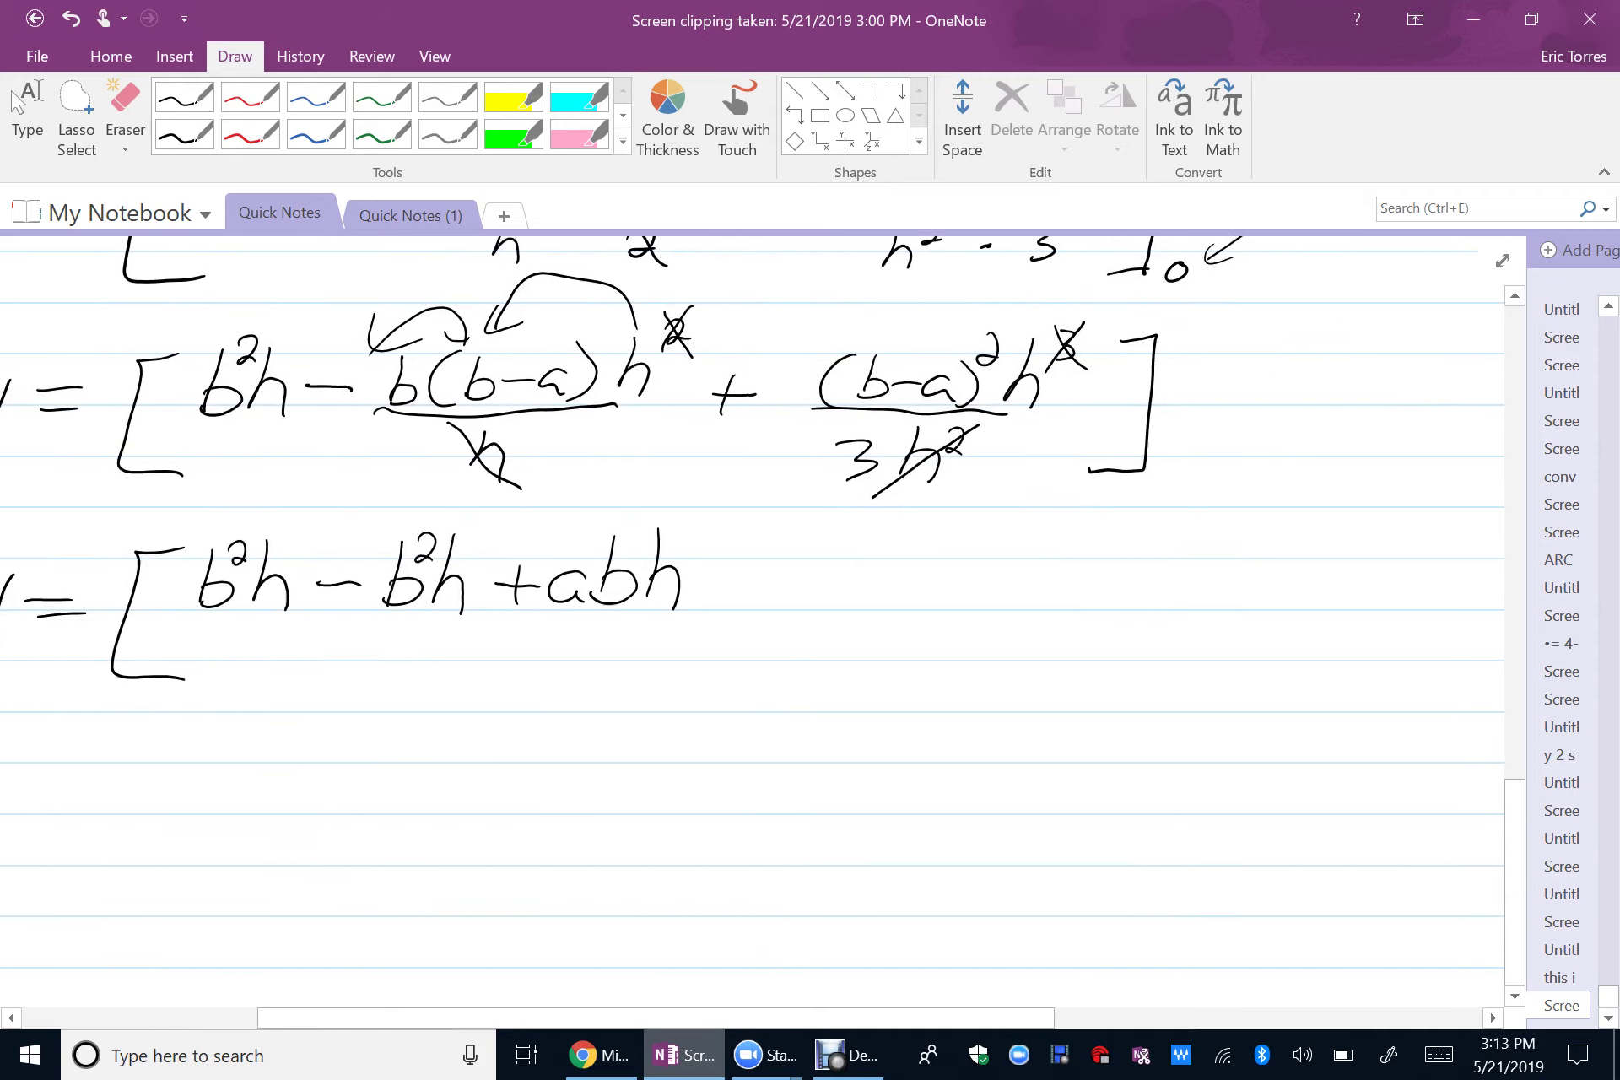
pyautogui.hscroll(1, 751, 481)
pyautogui.click(184, 133)
pyautogui.moveTo(706, 566)
pyautogui.mouseDown()
pyautogui.moveTo(694, 604)
pyautogui.moveTo(718, 588)
pyautogui.moveTo(818, 614)
pyautogui.moveTo(1187, 617)
pyautogui.mouseUp()
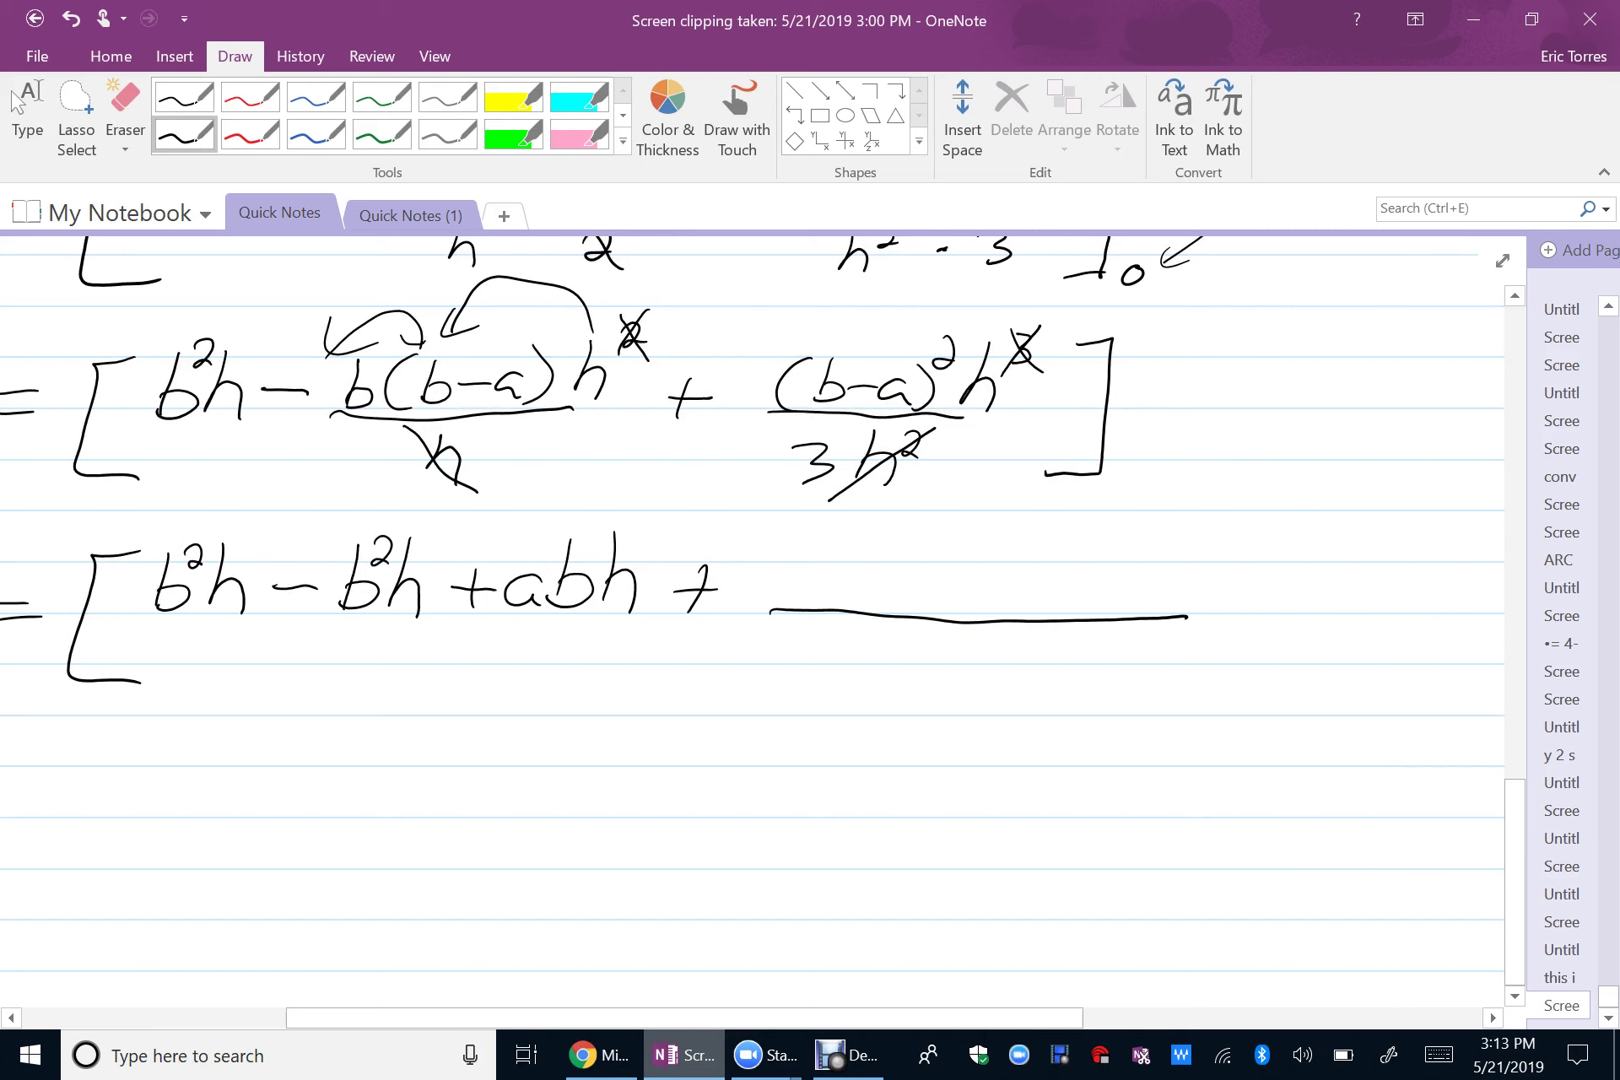
pyautogui.moveTo(942, 643); pyautogui.dragTo(951, 687)
pyautogui.moveTo(812, 543); pyautogui.dragTo(800, 596)
pyautogui.moveTo(836, 528)
pyautogui.mouseDown()
pyautogui.moveTo(859, 596)
pyautogui.moveTo(992, 570)
pyautogui.moveTo(996, 596)
pyautogui.moveTo(1028, 595)
pyautogui.mouseUp()
pyautogui.moveTo(1056, 544); pyautogui.dragTo(1048, 596)
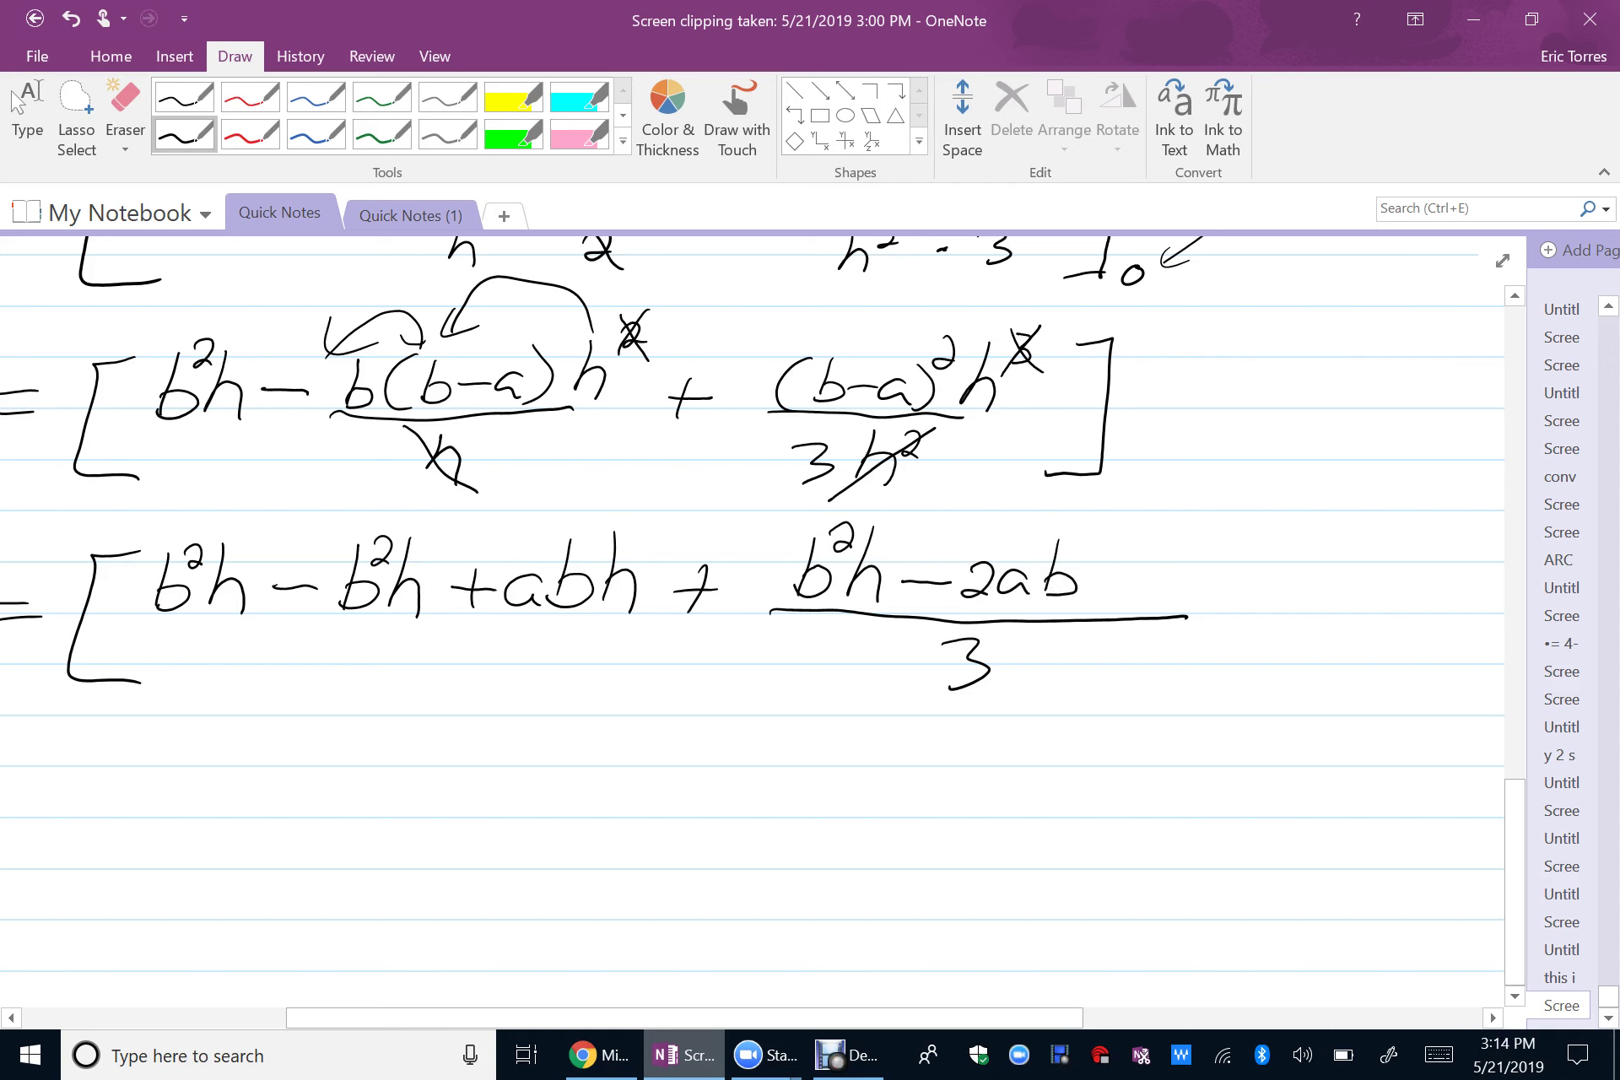
pyautogui.moveTo(1102, 532)
pyautogui.mouseDown()
pyautogui.moveTo(1089, 600)
pyautogui.moveTo(1114, 589)
pyautogui.moveTo(1114, 605)
pyautogui.mouseUp()
# - Complete the numerator with + a²h and extend the fraction bar under it
pyautogui.click(28, 114)
pyautogui.hscroll(3, 751, 590)
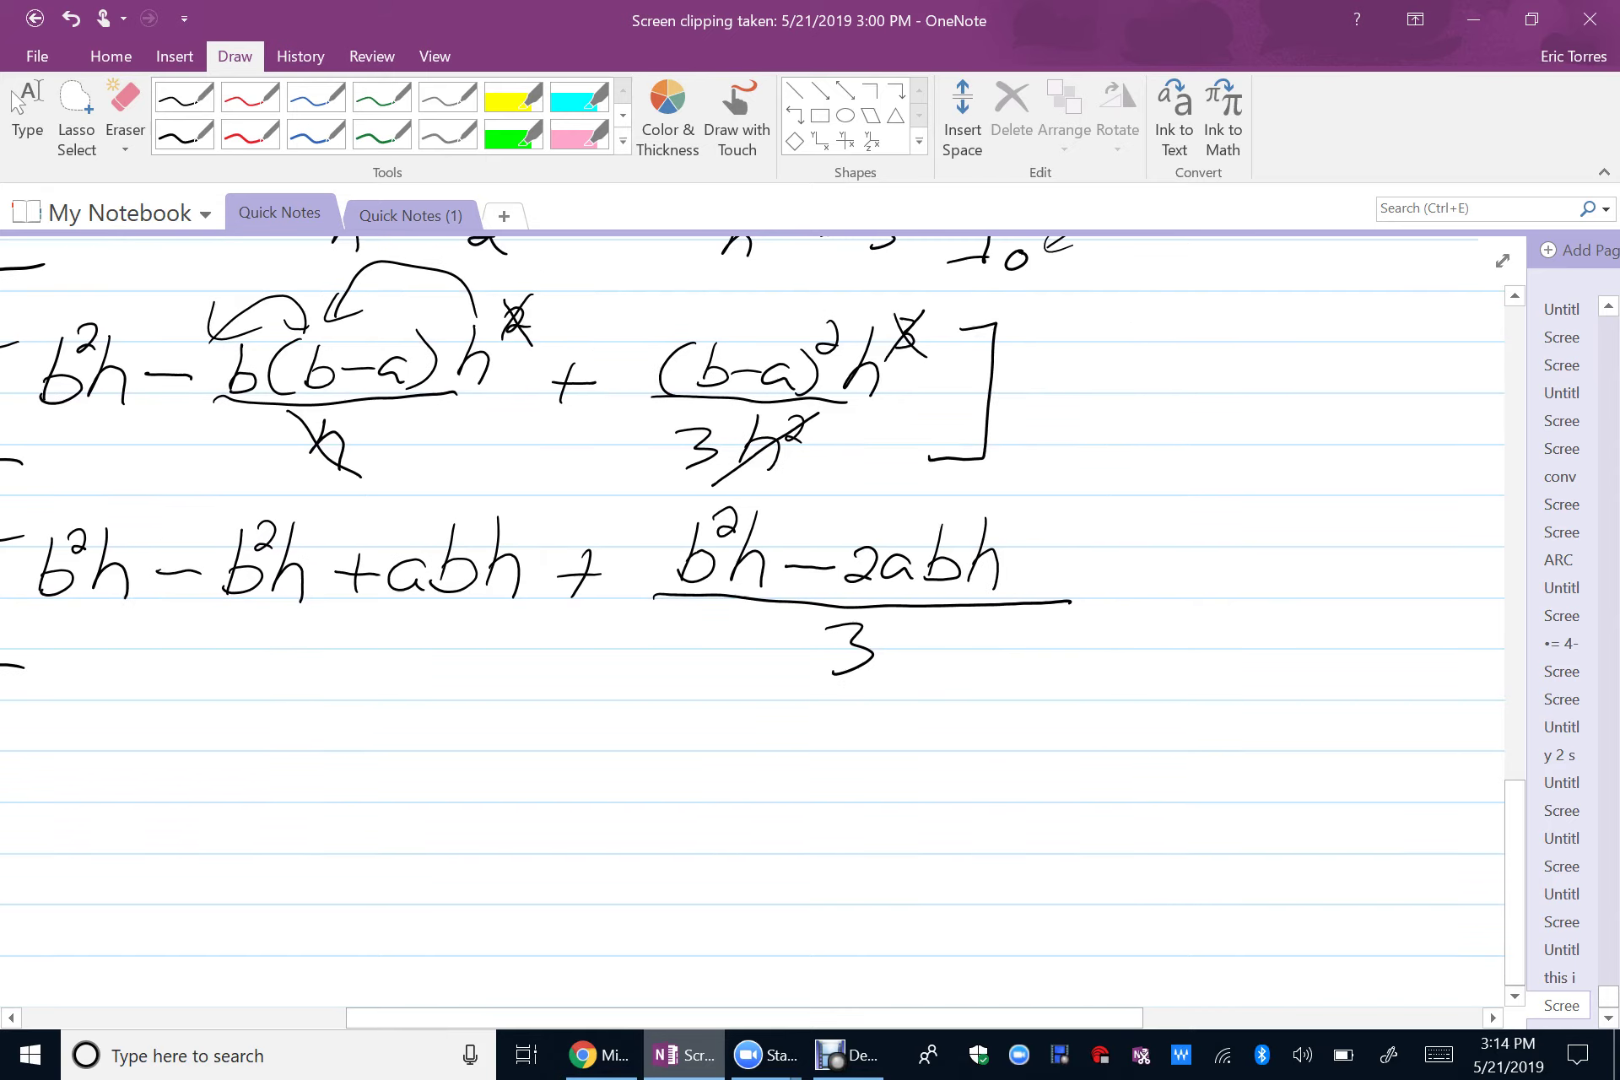
pyautogui.click(184, 133)
pyautogui.moveTo(1027, 555); pyautogui.dragTo(1085, 553)
pyautogui.moveTo(1056, 533)
pyautogui.mouseDown()
pyautogui.moveTo(1052, 582)
pyautogui.moveTo(1103, 564)
pyautogui.moveTo(1135, 577)
pyautogui.mouseUp()
pyautogui.moveTo(1168, 512)
pyautogui.mouseDown()
pyautogui.moveTo(1178, 577)
pyautogui.moveTo(1132, 542)
pyautogui.moveTo(1149, 542)
pyautogui.mouseUp()
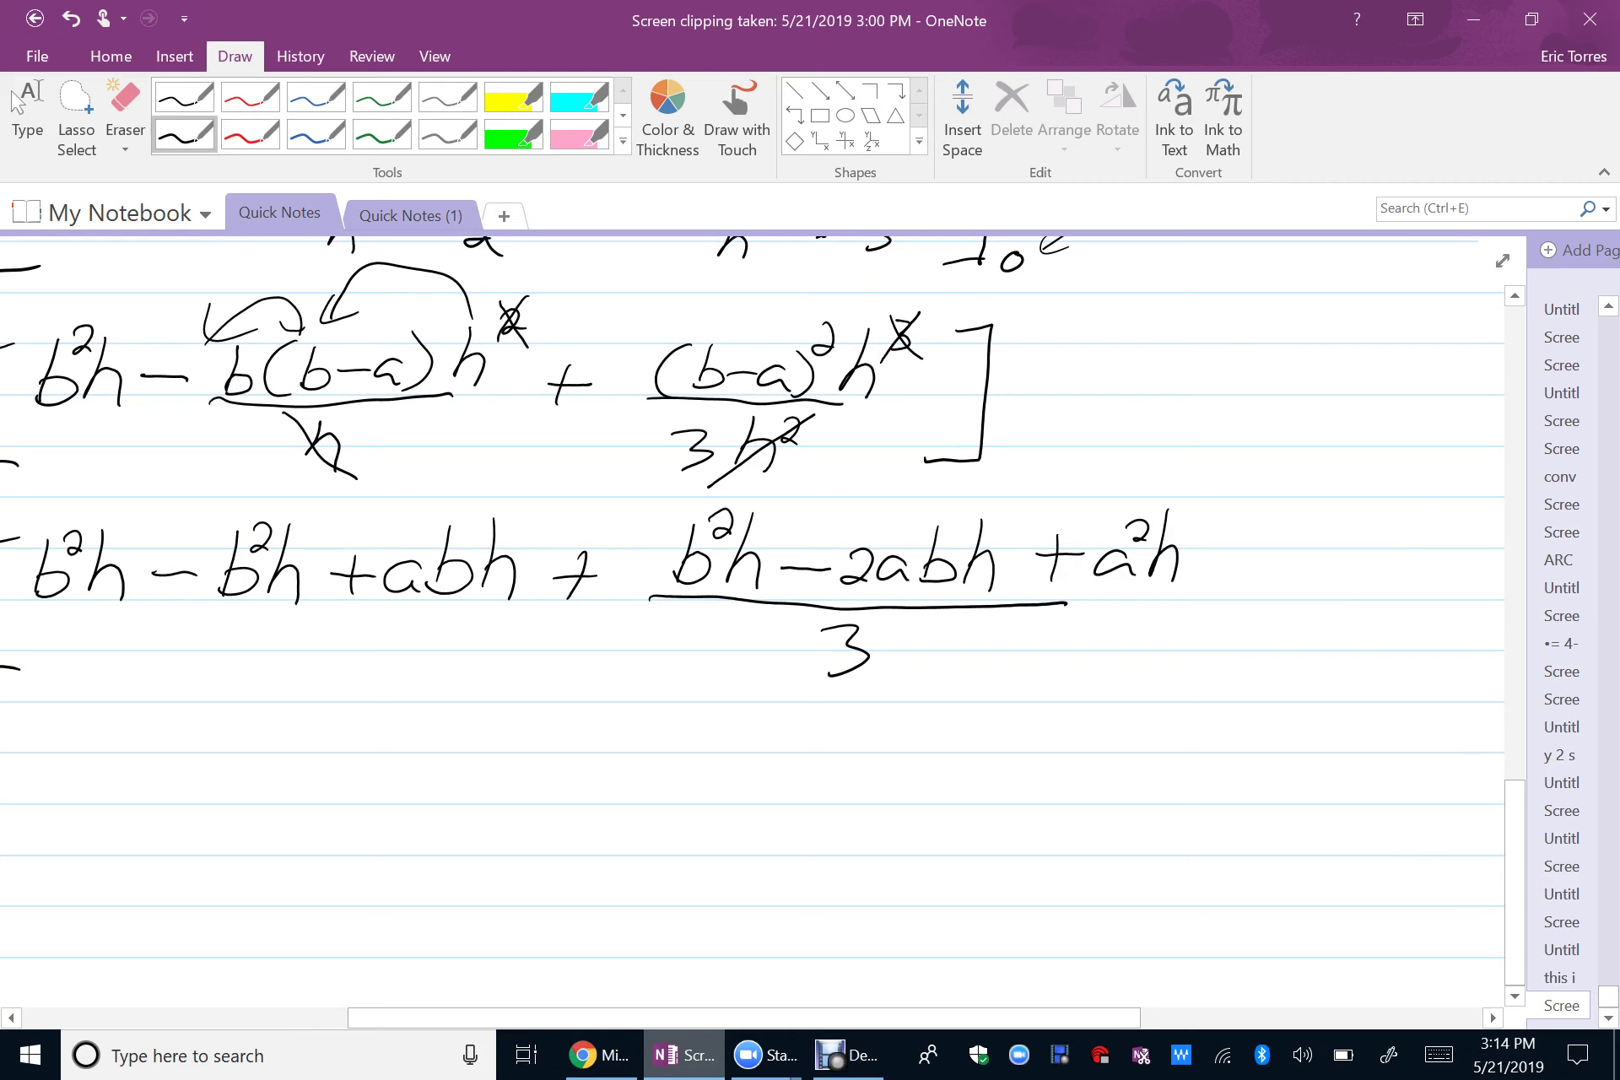
pyautogui.moveTo(1053, 604); pyautogui.dragTo(1187, 602)
# - Draw the closing bracket after the fraction
pyautogui.click(27, 110)
pyautogui.moveTo(760, 590); pyautogui.dragTo(815, 548)
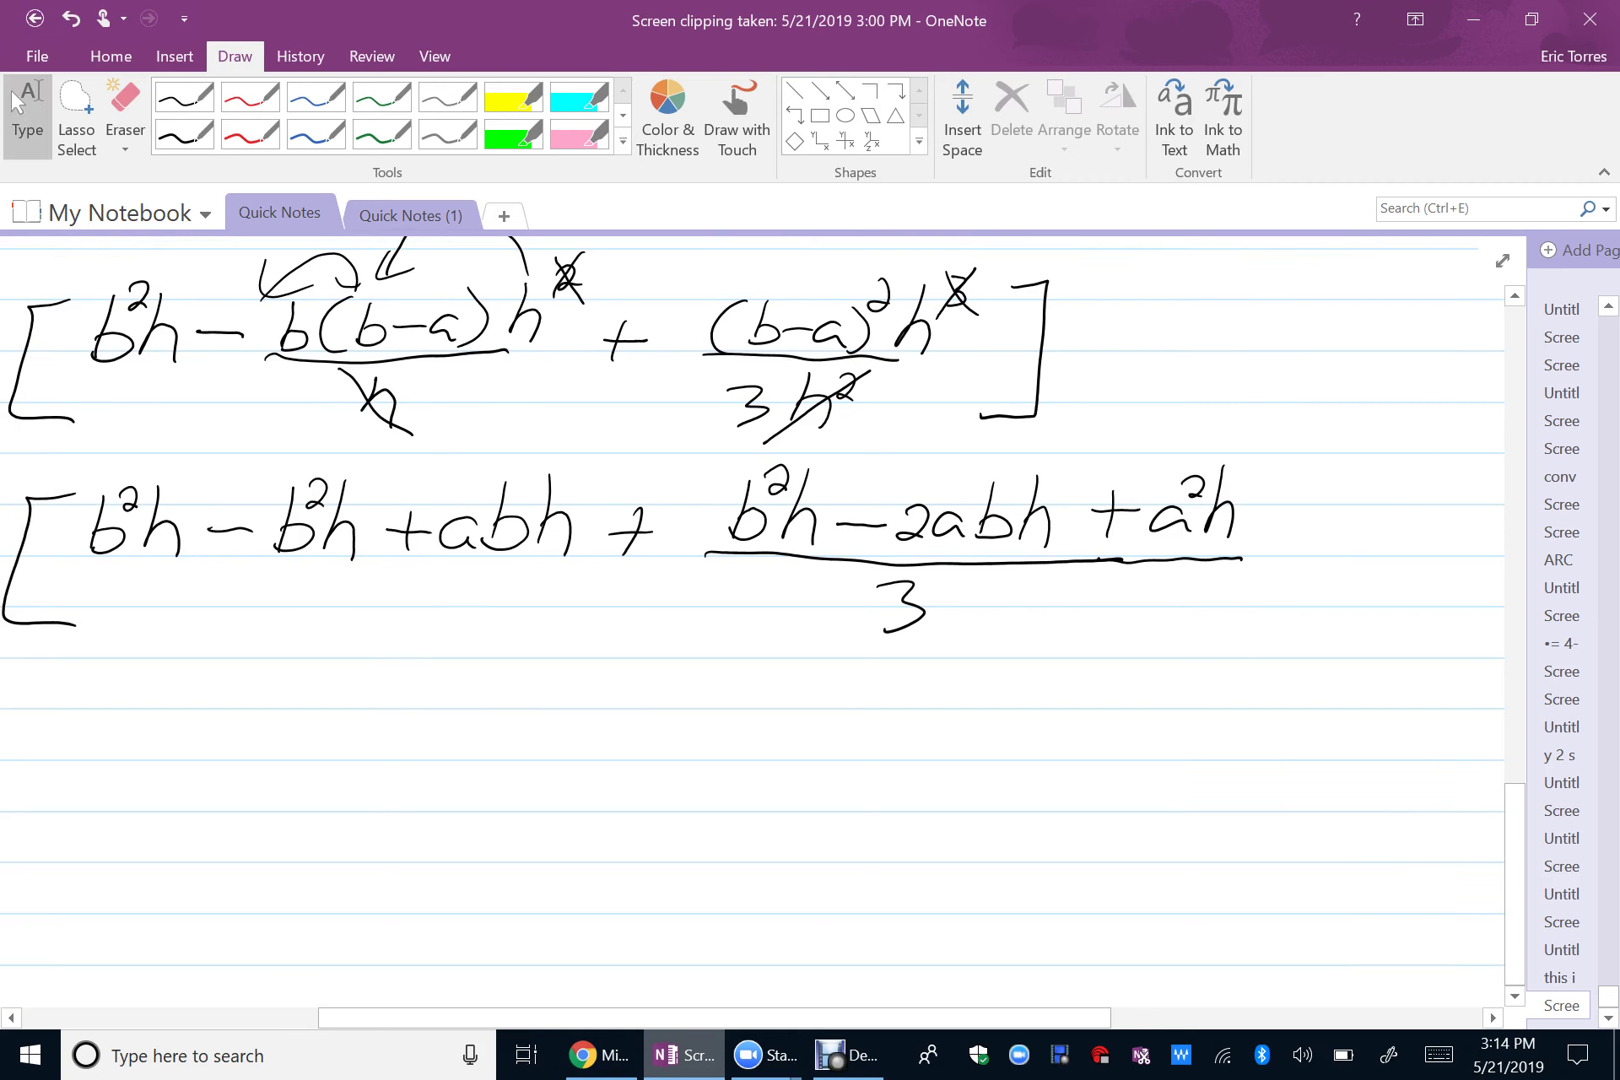
pyautogui.click(184, 133)
pyautogui.moveTo(1262, 463)
pyautogui.mouseDown()
pyautogui.moveTo(1310, 540)
pyautogui.moveTo(1220, 656)
pyautogui.mouseUp()
pyautogui.moveTo(759, 591)
pyautogui.mouseDown()
pyautogui.moveTo(886, 582)
pyautogui.moveTo(1022, 487)
pyautogui.mouseUp()
pyautogui.click(28, 110)
pyautogui.moveTo(759, 506); pyautogui.dragTo(717, 569)
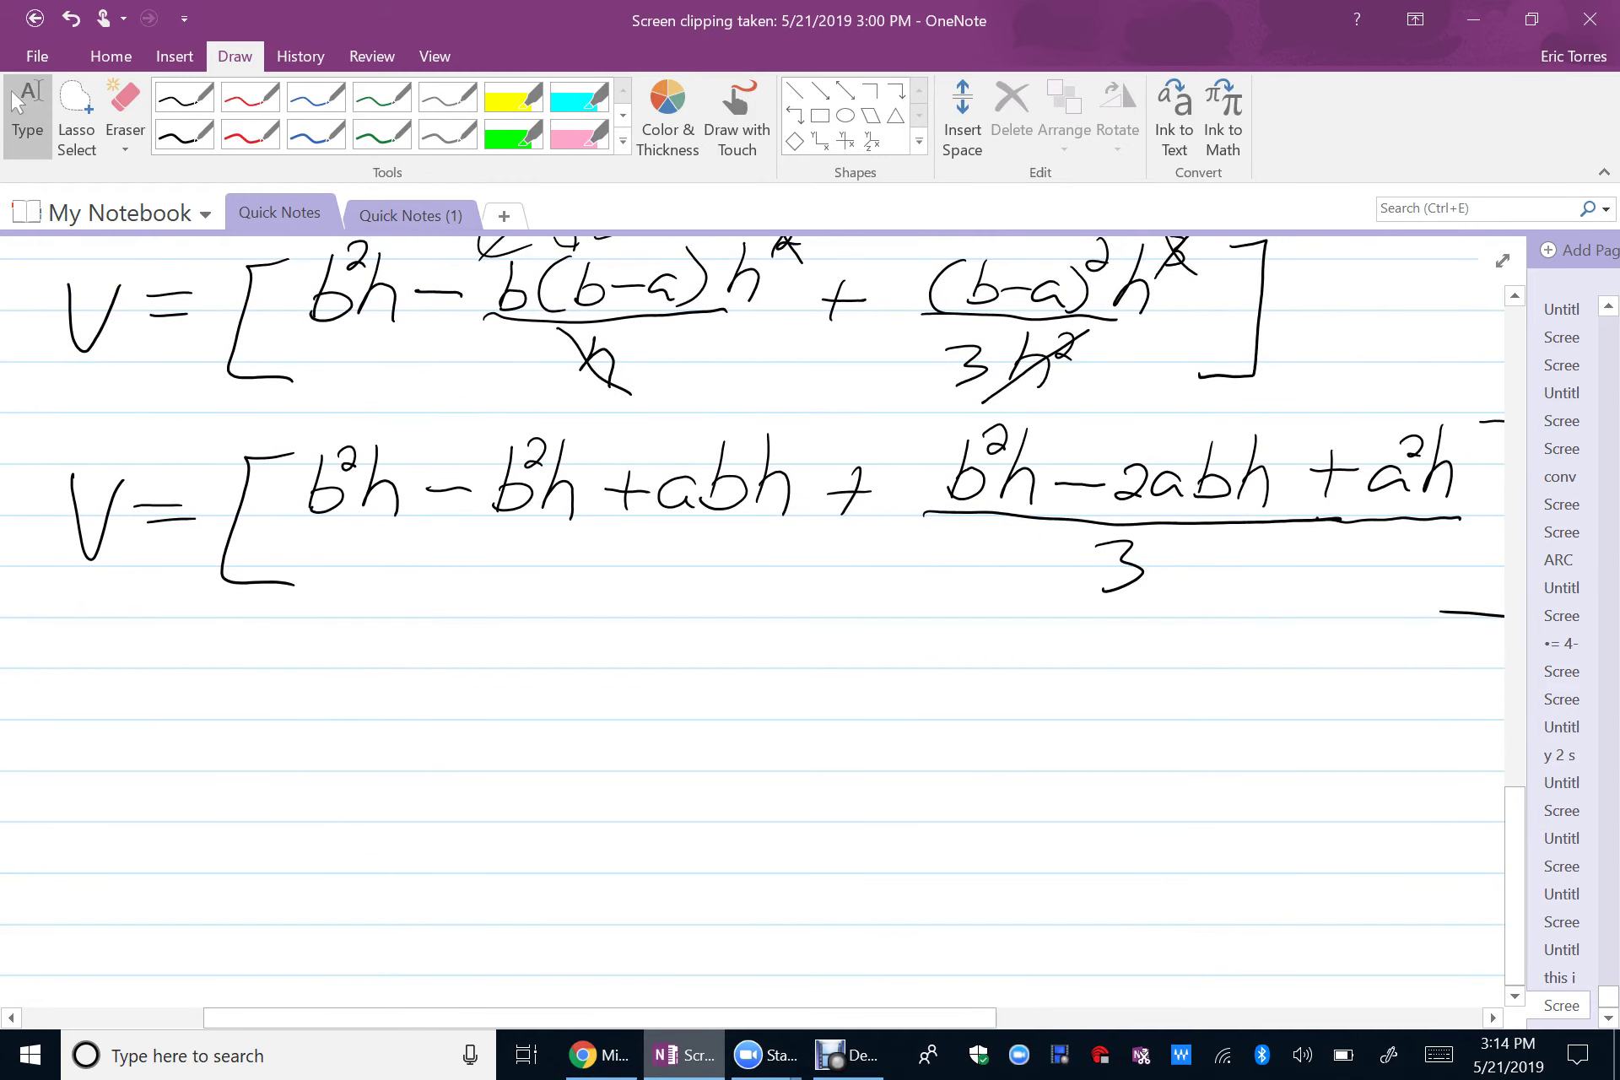
pyautogui.click(184, 133)
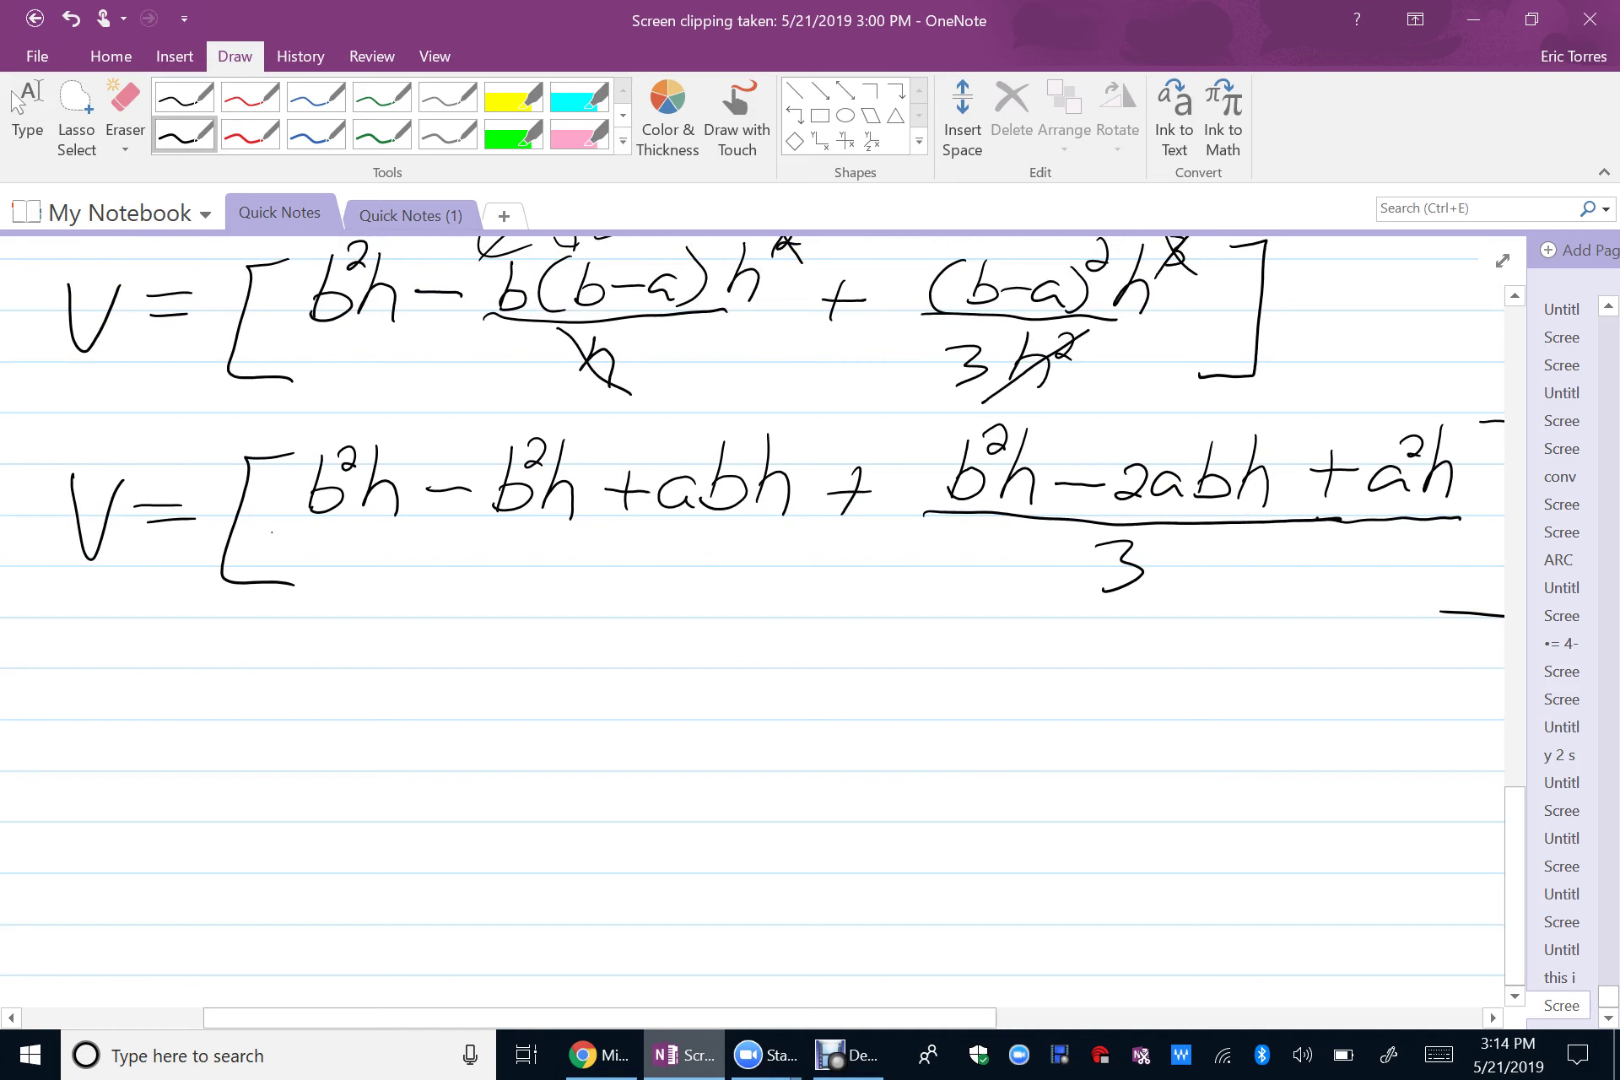
# - Cross out both b²h terms and rewrite abh as 3abh/3
pyautogui.moveTo(272, 532); pyautogui.dragTo(449, 437)
pyautogui.moveTo(426, 542); pyautogui.dragTo(604, 427)
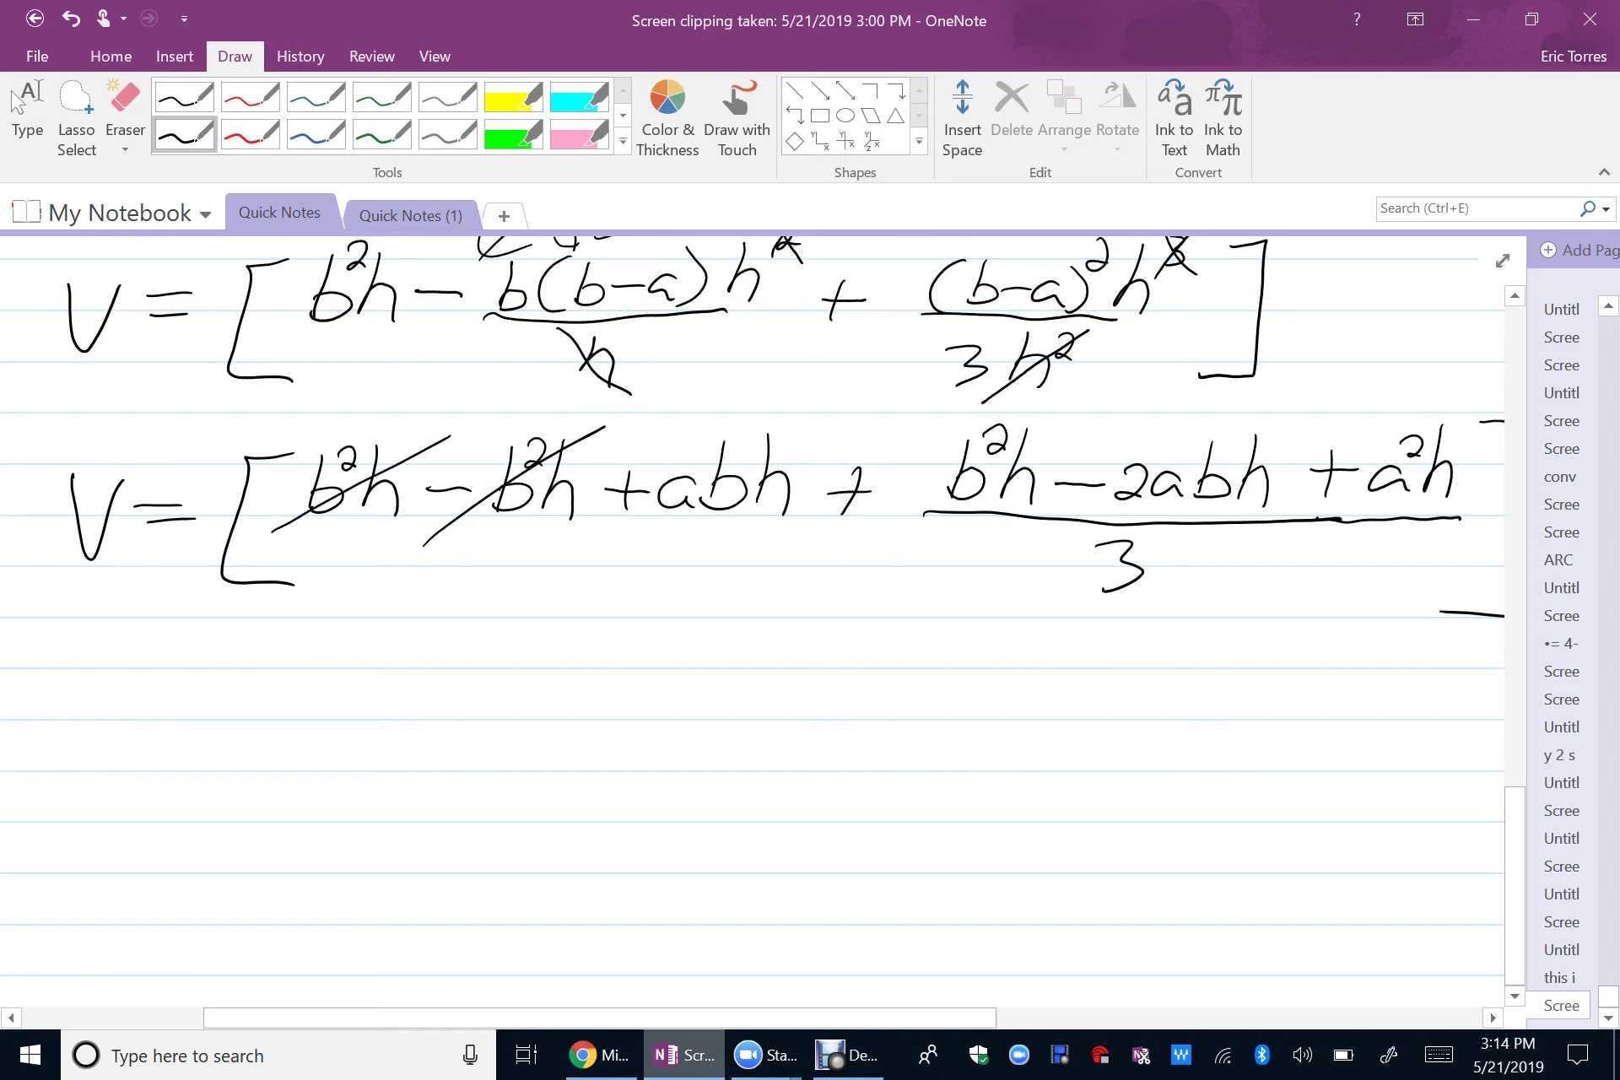
pyautogui.hscroll(2, 750, 548)
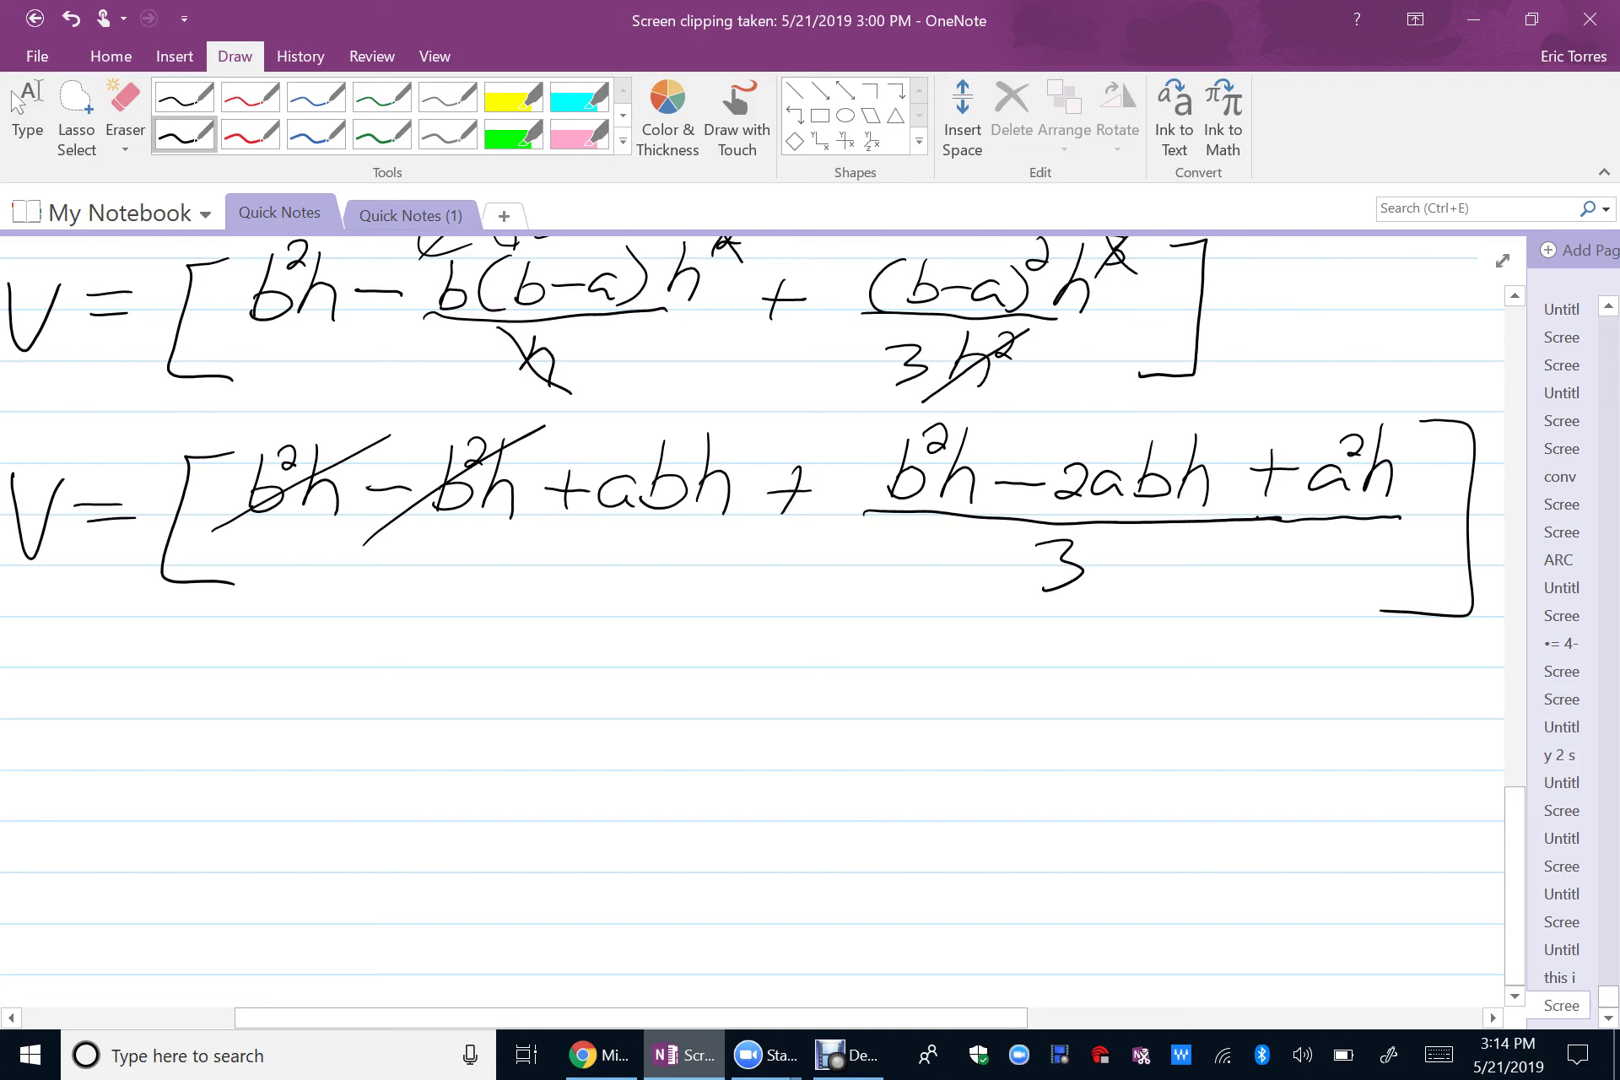
pyautogui.moveTo(579, 454)
pyautogui.mouseDown()
pyautogui.moveTo(595, 480)
pyautogui.moveTo(586, 504)
pyautogui.moveTo(736, 510)
pyautogui.mouseUp()
pyautogui.moveTo(632, 546)
pyautogui.mouseDown()
pyautogui.moveTo(656, 550)
pyautogui.moveTo(626, 582)
pyautogui.mouseUp()
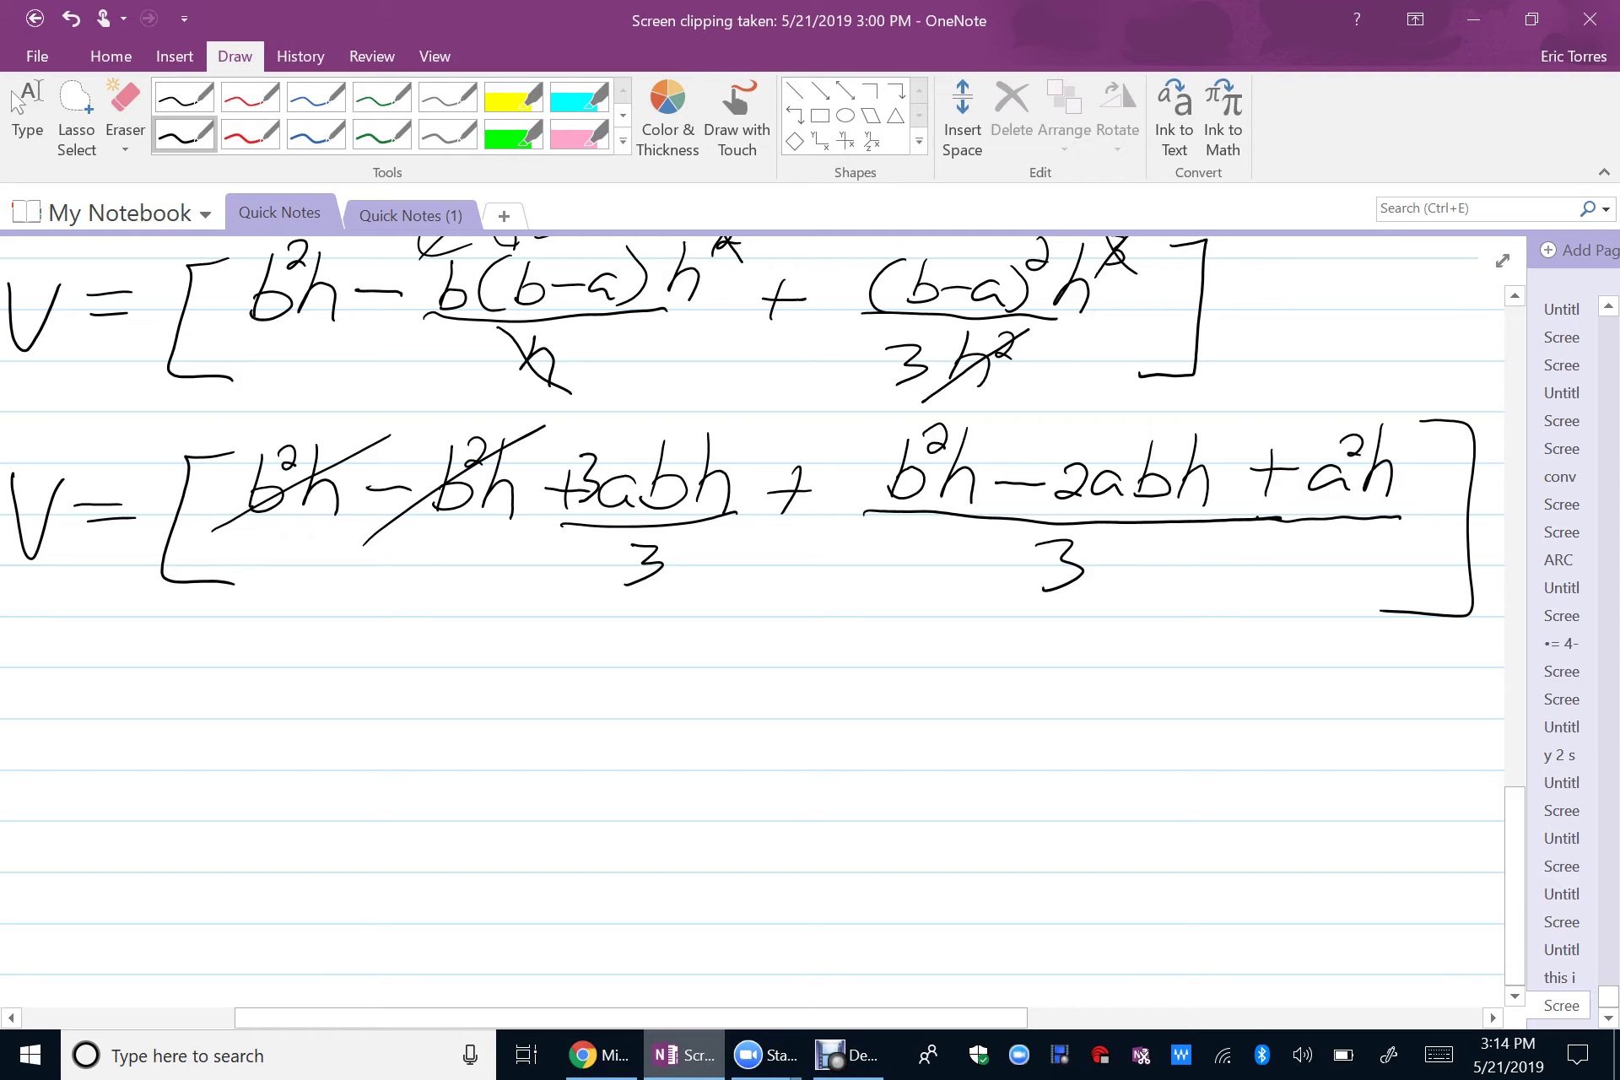
pyautogui.scroll(-3, 751, 591)
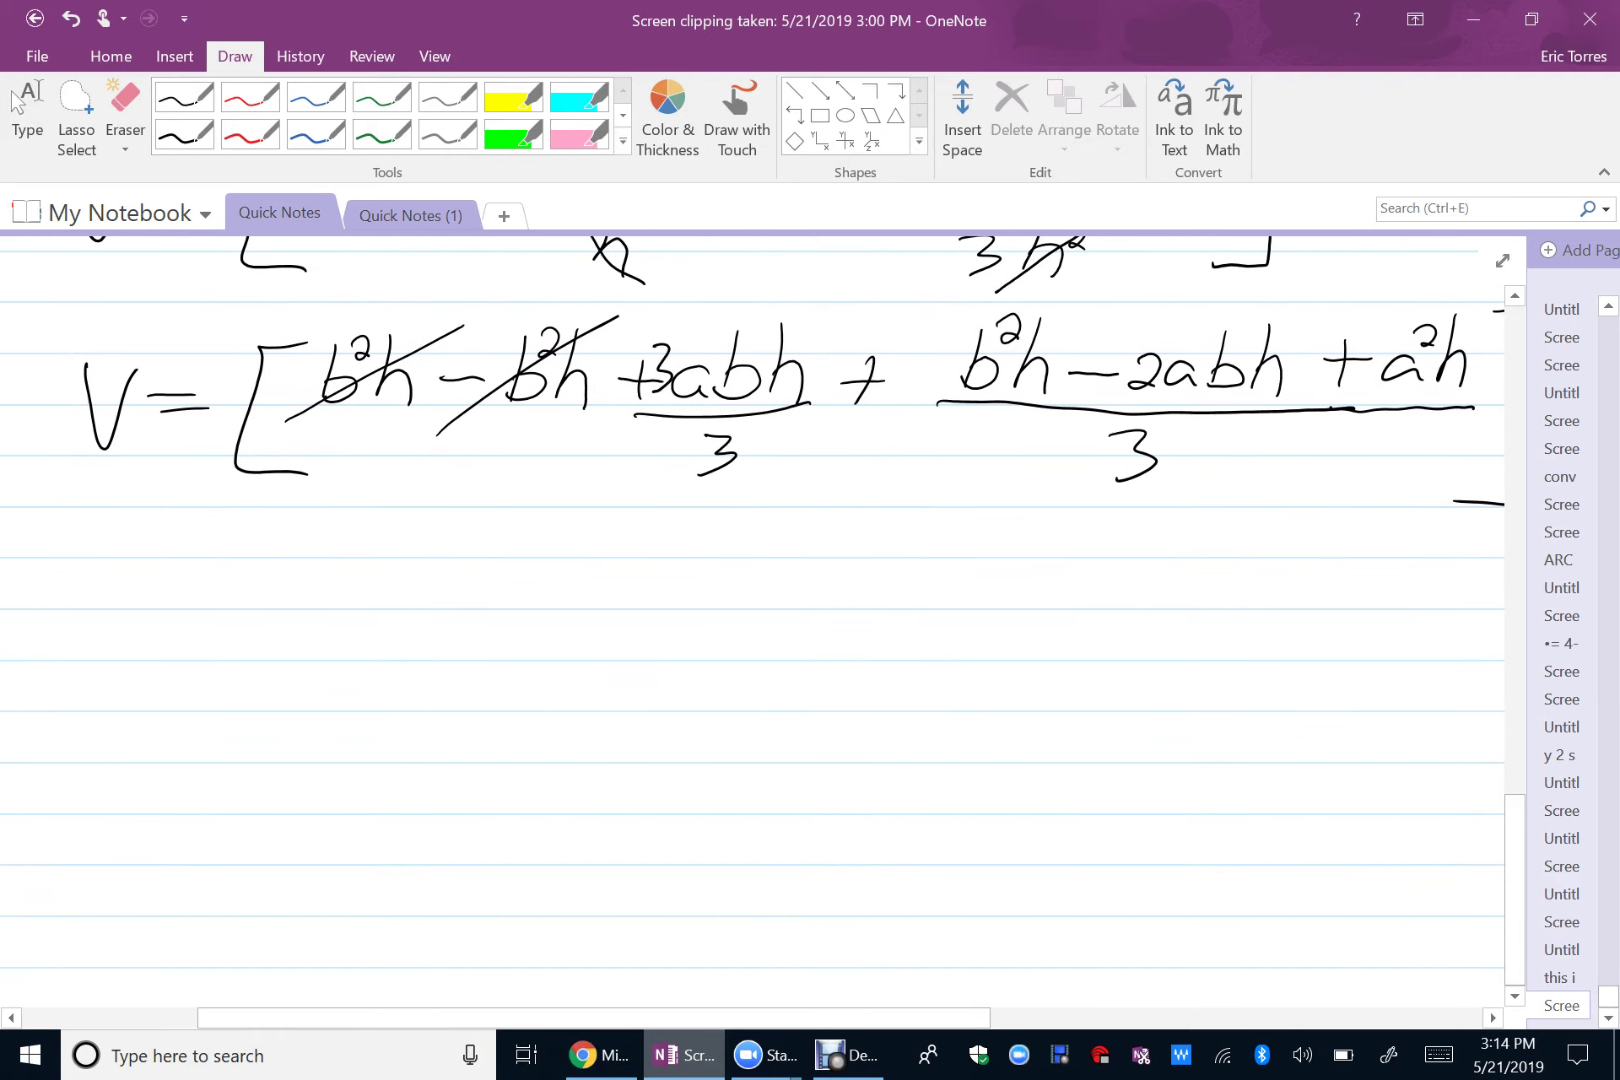
# - Ink V = (abh + b²h + a²h)/3 in black on a new line
pyautogui.click(27, 117)
pyautogui.click(184, 134)
pyautogui.moveTo(137, 572)
pyautogui.mouseDown()
pyautogui.moveTo(193, 565)
pyautogui.moveTo(284, 600)
pyautogui.moveTo(291, 621)
pyautogui.mouseUp()
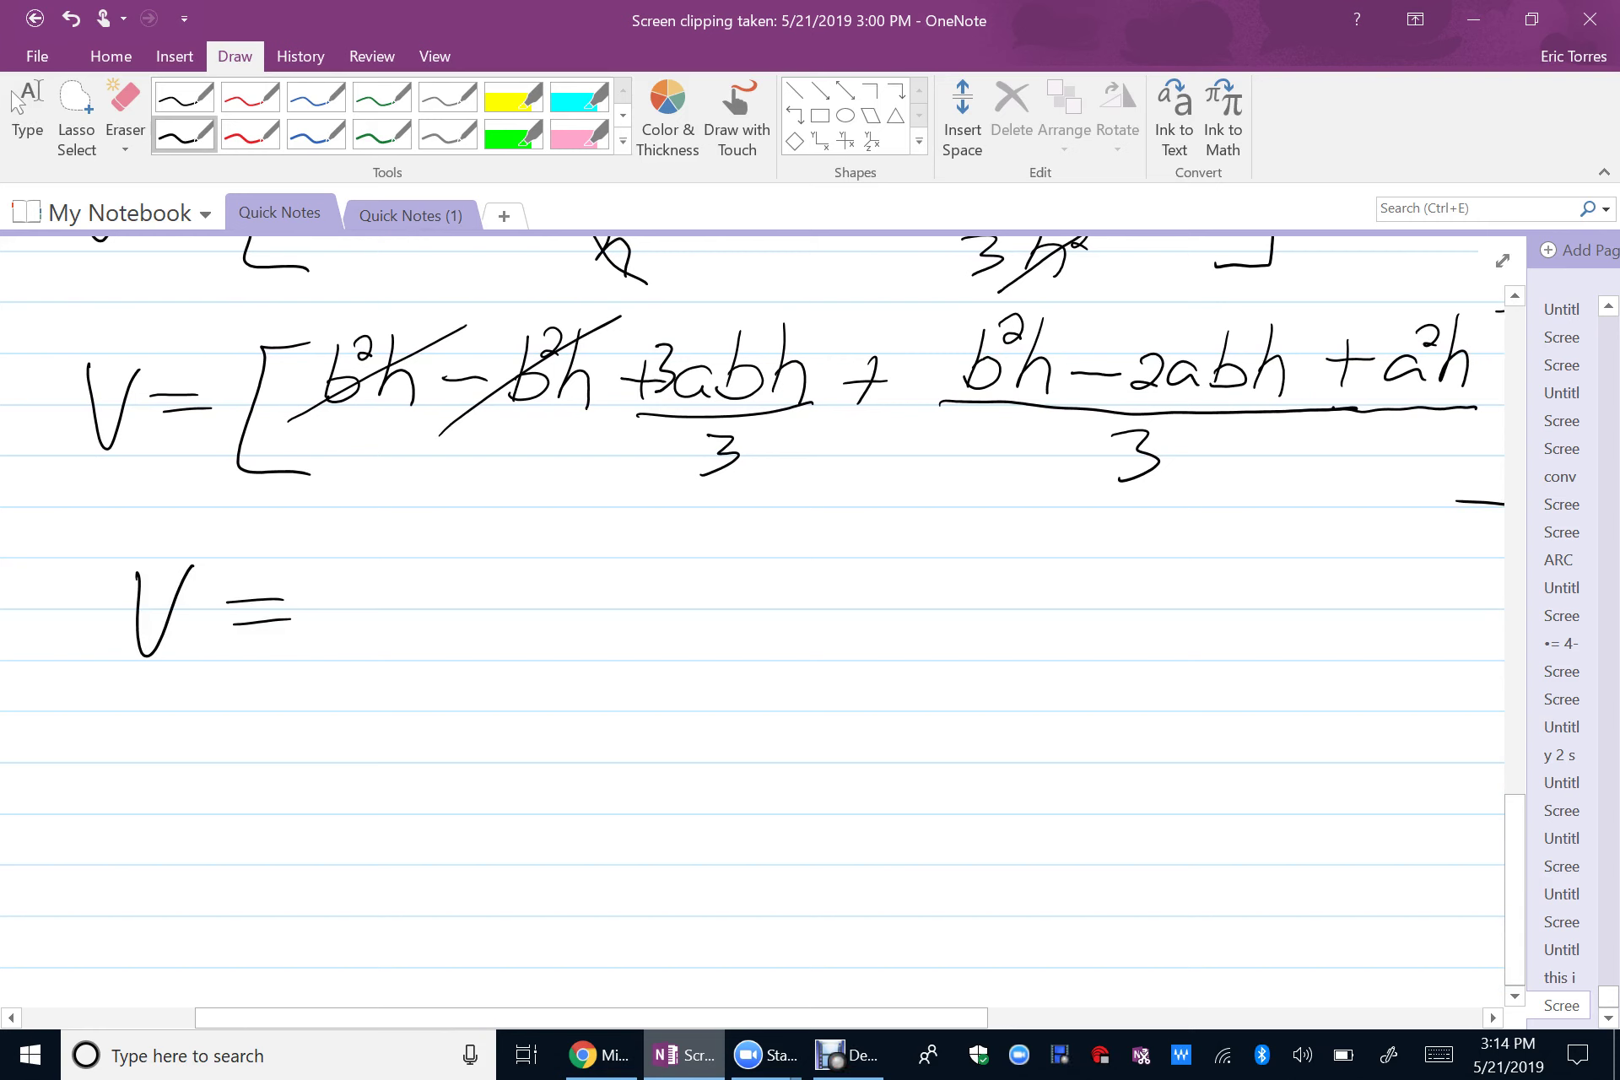
pyautogui.moveTo(435, 580); pyautogui.dragTo(439, 610)
pyautogui.moveTo(481, 551); pyautogui.dragTo(471, 604)
pyautogui.moveTo(534, 541)
pyautogui.mouseDown()
pyautogui.moveTo(518, 605)
pyautogui.moveTo(552, 607)
pyautogui.mouseUp()
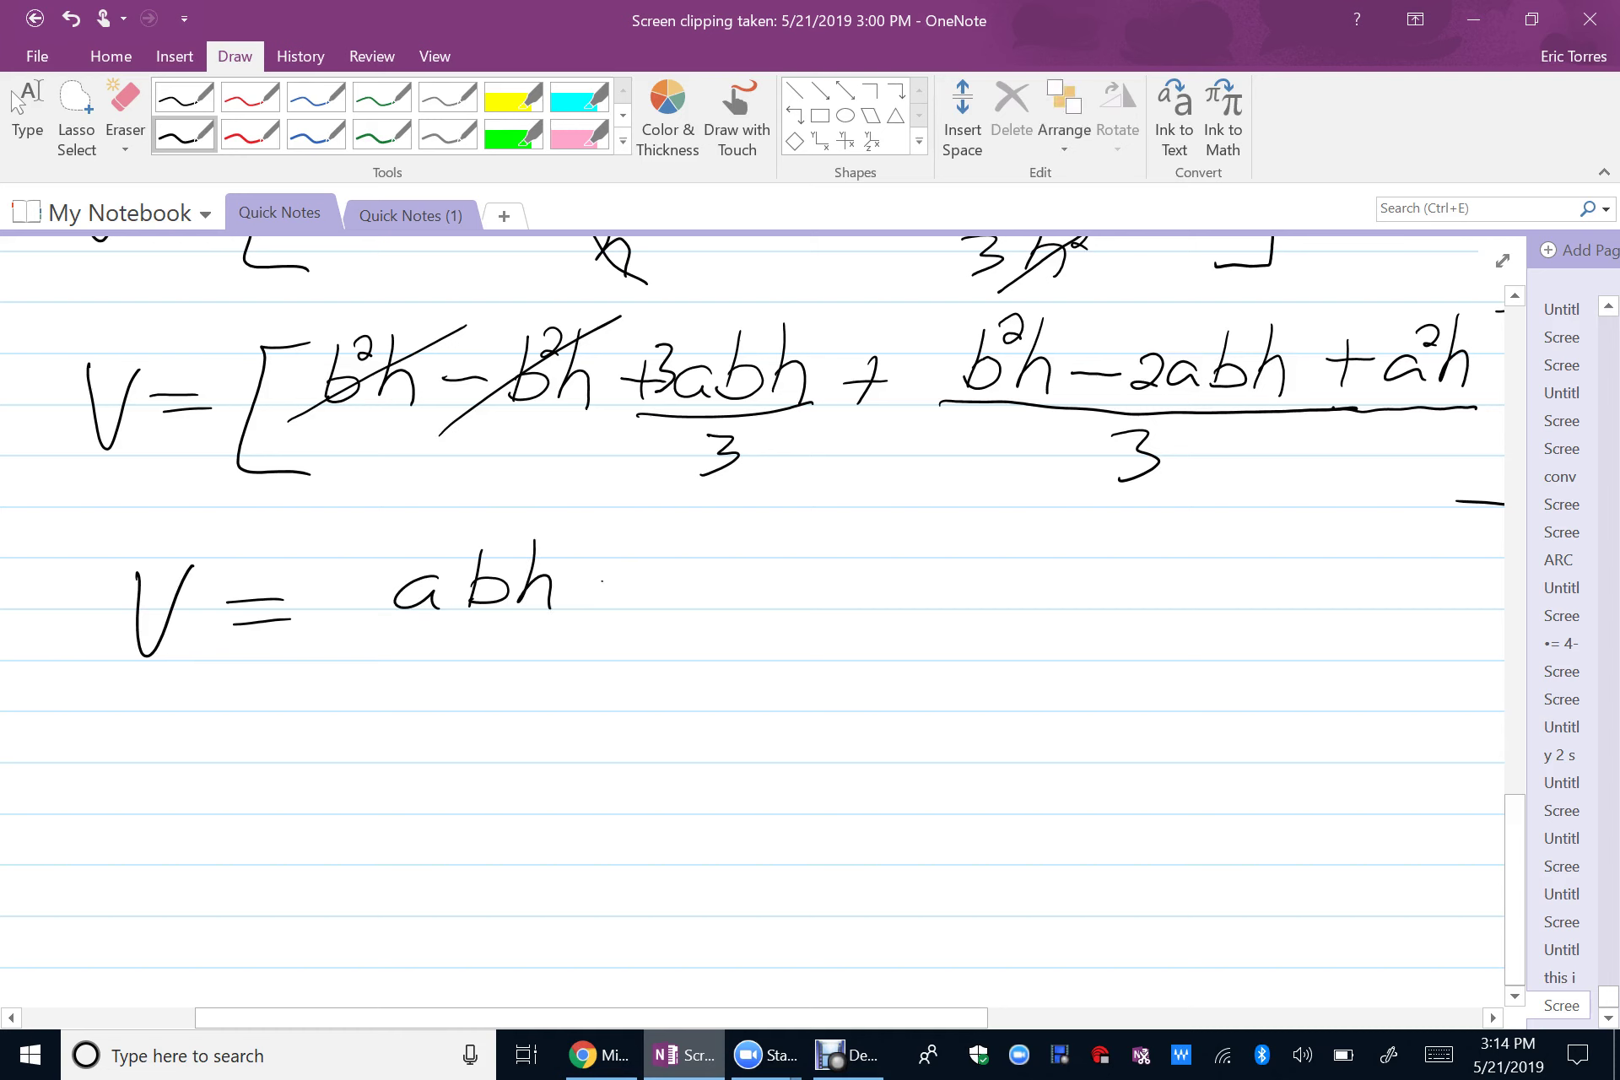
pyautogui.moveTo(598, 583); pyautogui.dragTo(648, 579)
pyautogui.moveTo(617, 566); pyautogui.dragTo(614, 604)
pyautogui.moveTo(683, 541)
pyautogui.mouseDown()
pyautogui.moveTo(663, 606)
pyautogui.moveTo(724, 557)
pyautogui.moveTo(763, 618)
pyautogui.moveTo(855, 581)
pyautogui.moveTo(817, 621)
pyautogui.moveTo(885, 608)
pyautogui.moveTo(907, 570)
pyautogui.moveTo(962, 605)
pyautogui.mouseUp()
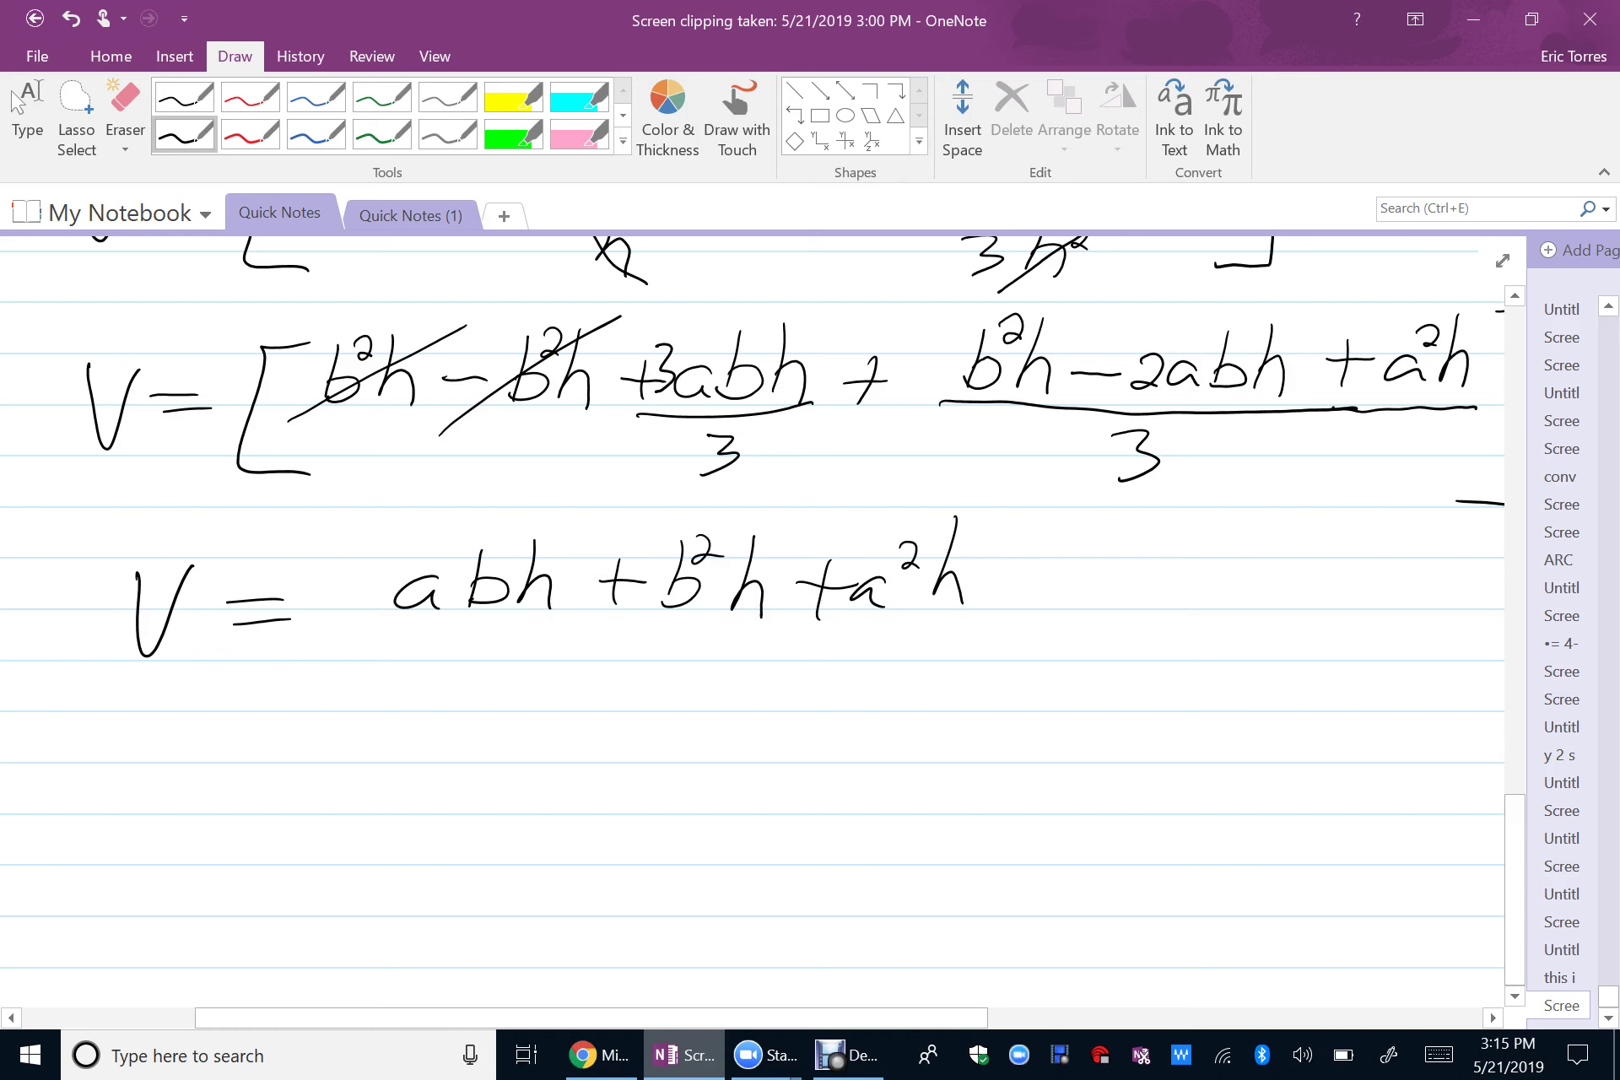
pyautogui.moveTo(385, 621); pyautogui.dragTo(1003, 610)
pyautogui.moveTo(637, 639)
pyautogui.mouseDown()
pyautogui.moveTo(668, 667)
pyautogui.moveTo(644, 683)
pyautogui.mouseUp()
pyautogui.scroll(-1, 751, 461)
pyautogui.scroll(-2, 751, 590)
# - Below it, ink the frame V = ( )h with a fraction bar and denominator 3
pyautogui.click(27, 117)
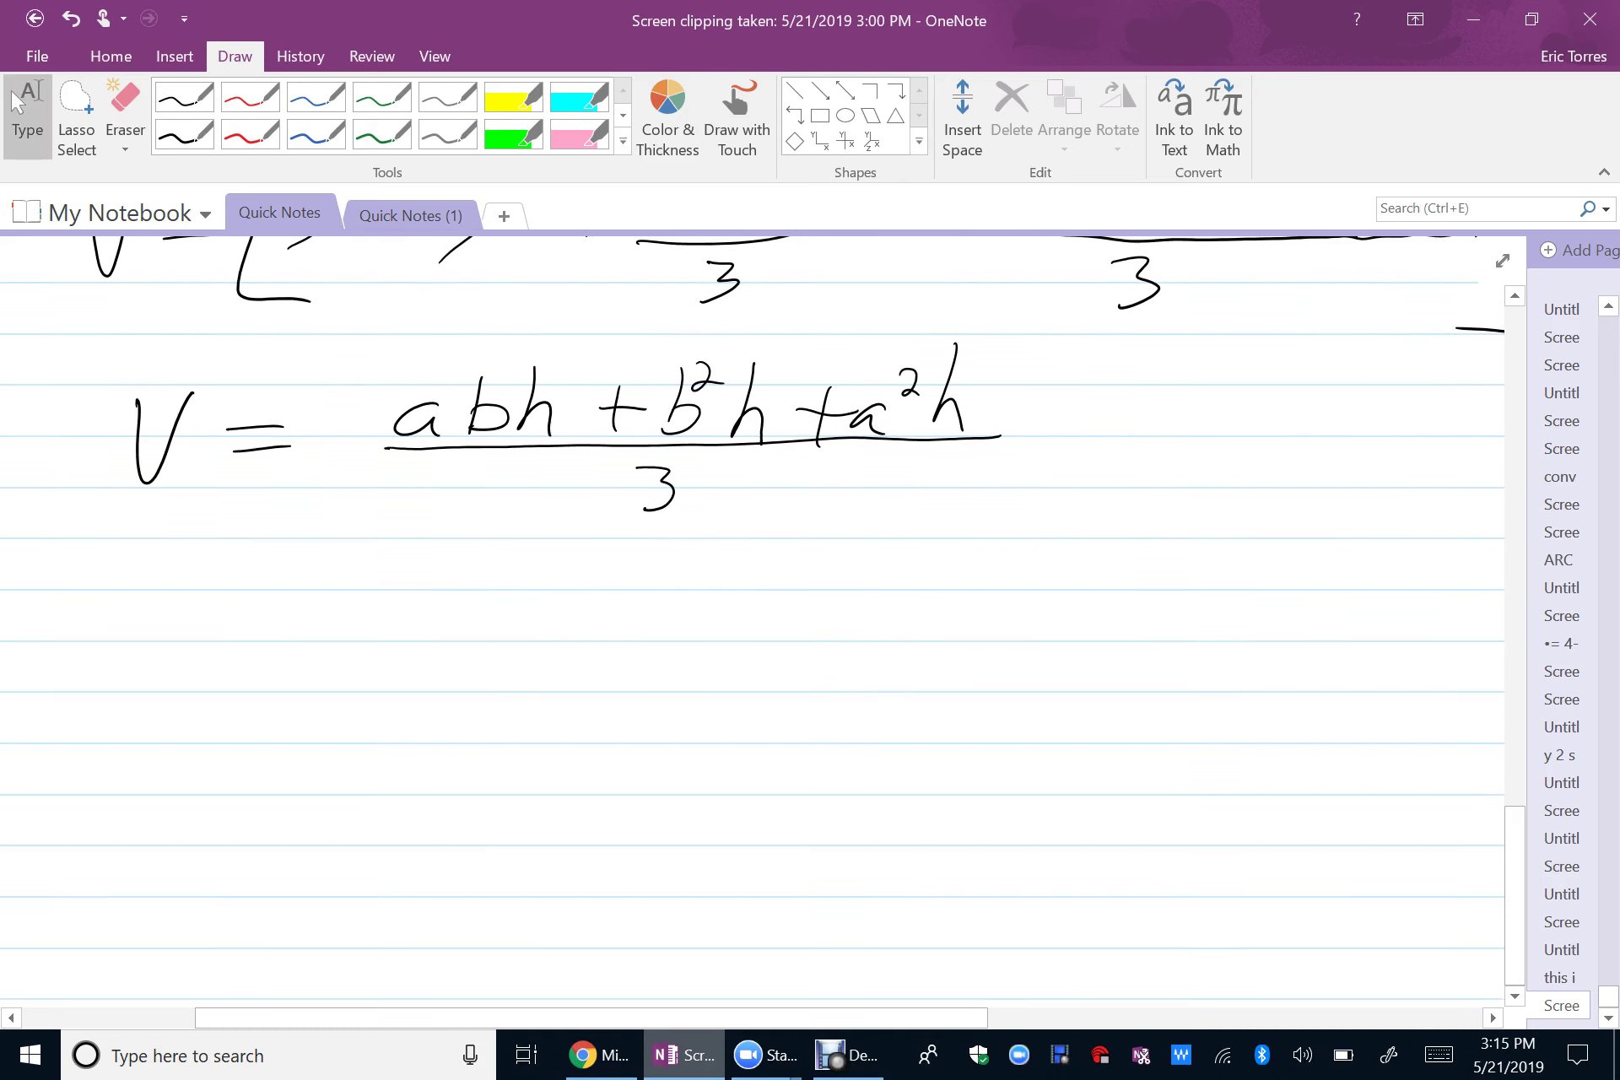
pyautogui.click(184, 134)
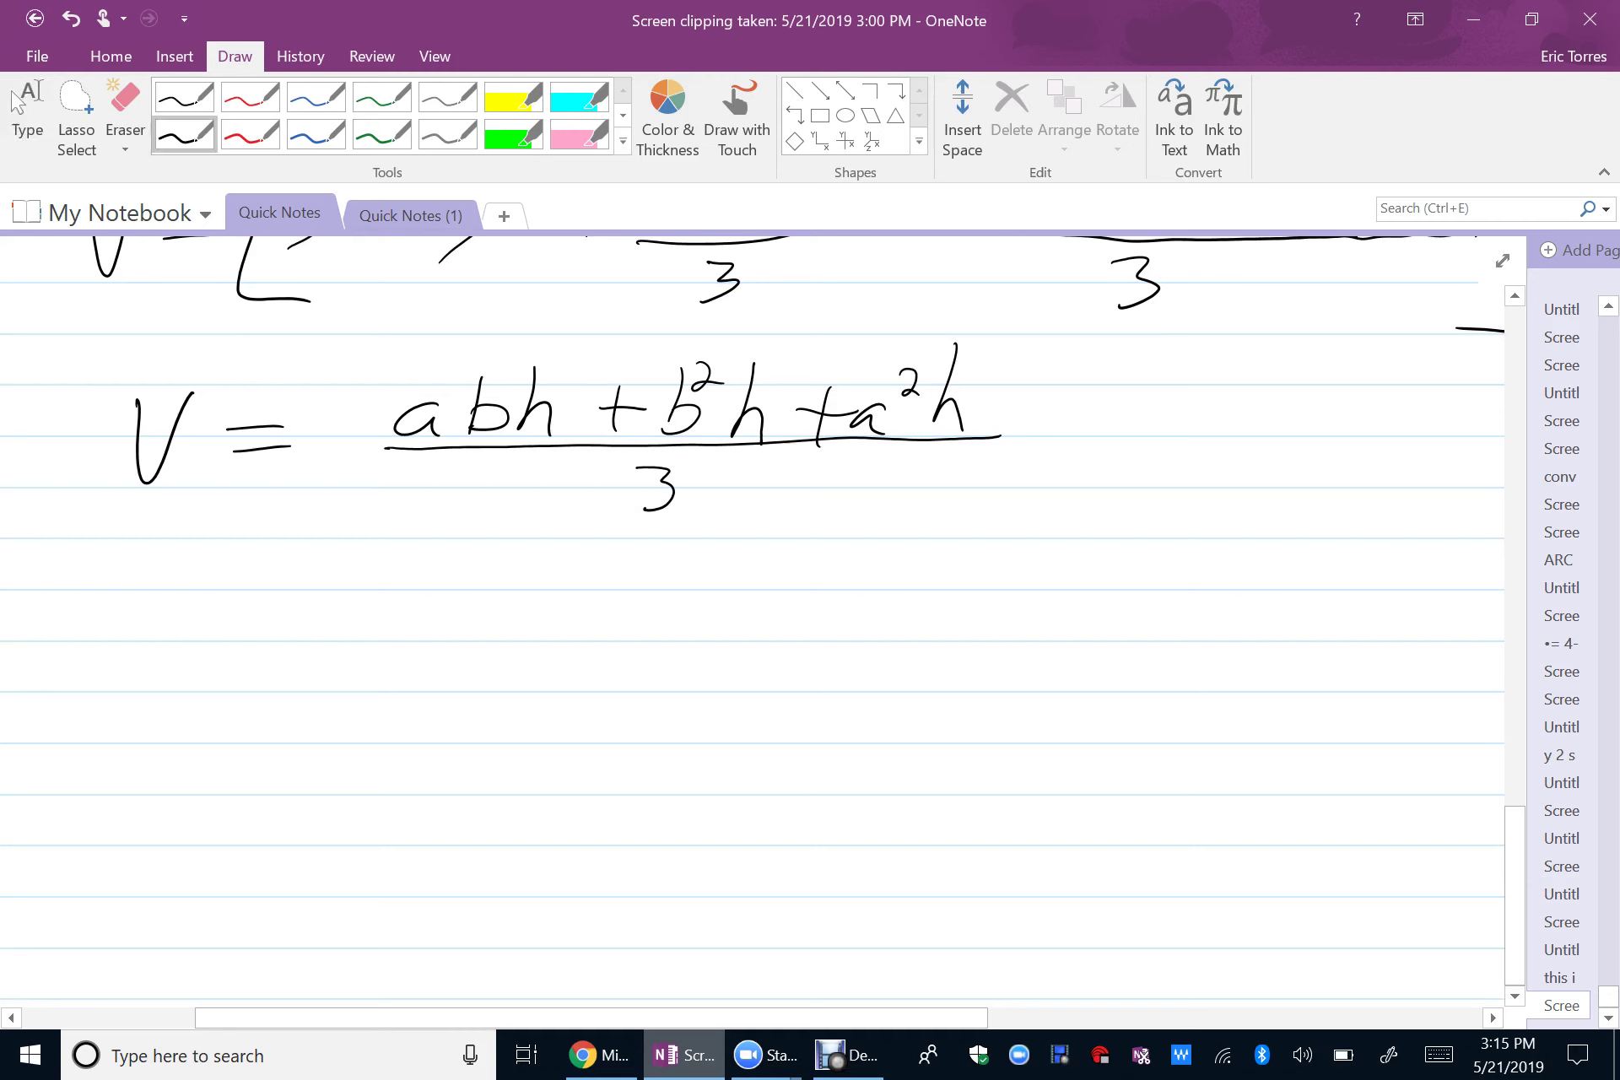
pyautogui.moveTo(138, 581)
pyautogui.mouseDown()
pyautogui.moveTo(169, 609)
pyautogui.moveTo(188, 577)
pyautogui.mouseUp()
pyautogui.moveTo(210, 603)
pyautogui.mouseDown()
pyautogui.moveTo(249, 602)
pyautogui.moveTo(256, 619)
pyautogui.mouseUp()
pyautogui.moveTo(364, 565); pyautogui.dragTo(324, 648)
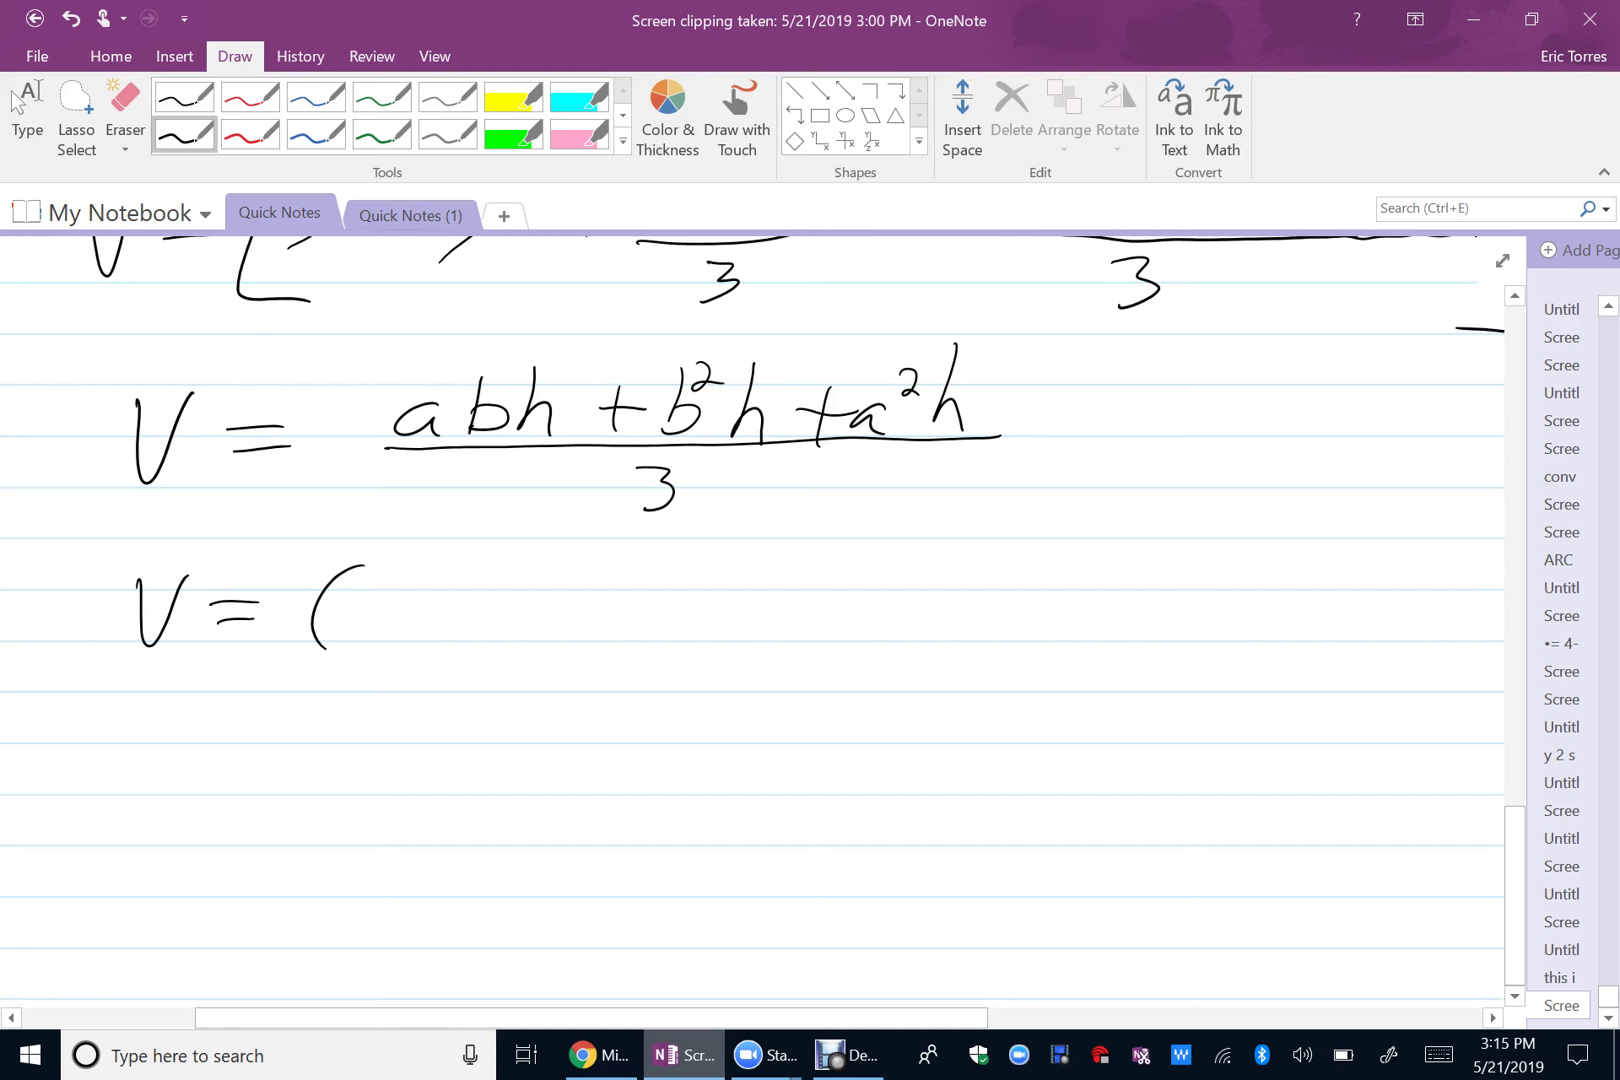
pyautogui.moveTo(864, 556); pyautogui.dragTo(862, 647)
pyautogui.moveTo(960, 545)
pyautogui.mouseDown()
pyautogui.moveTo(928, 631)
pyautogui.moveTo(964, 634)
pyautogui.mouseUp()
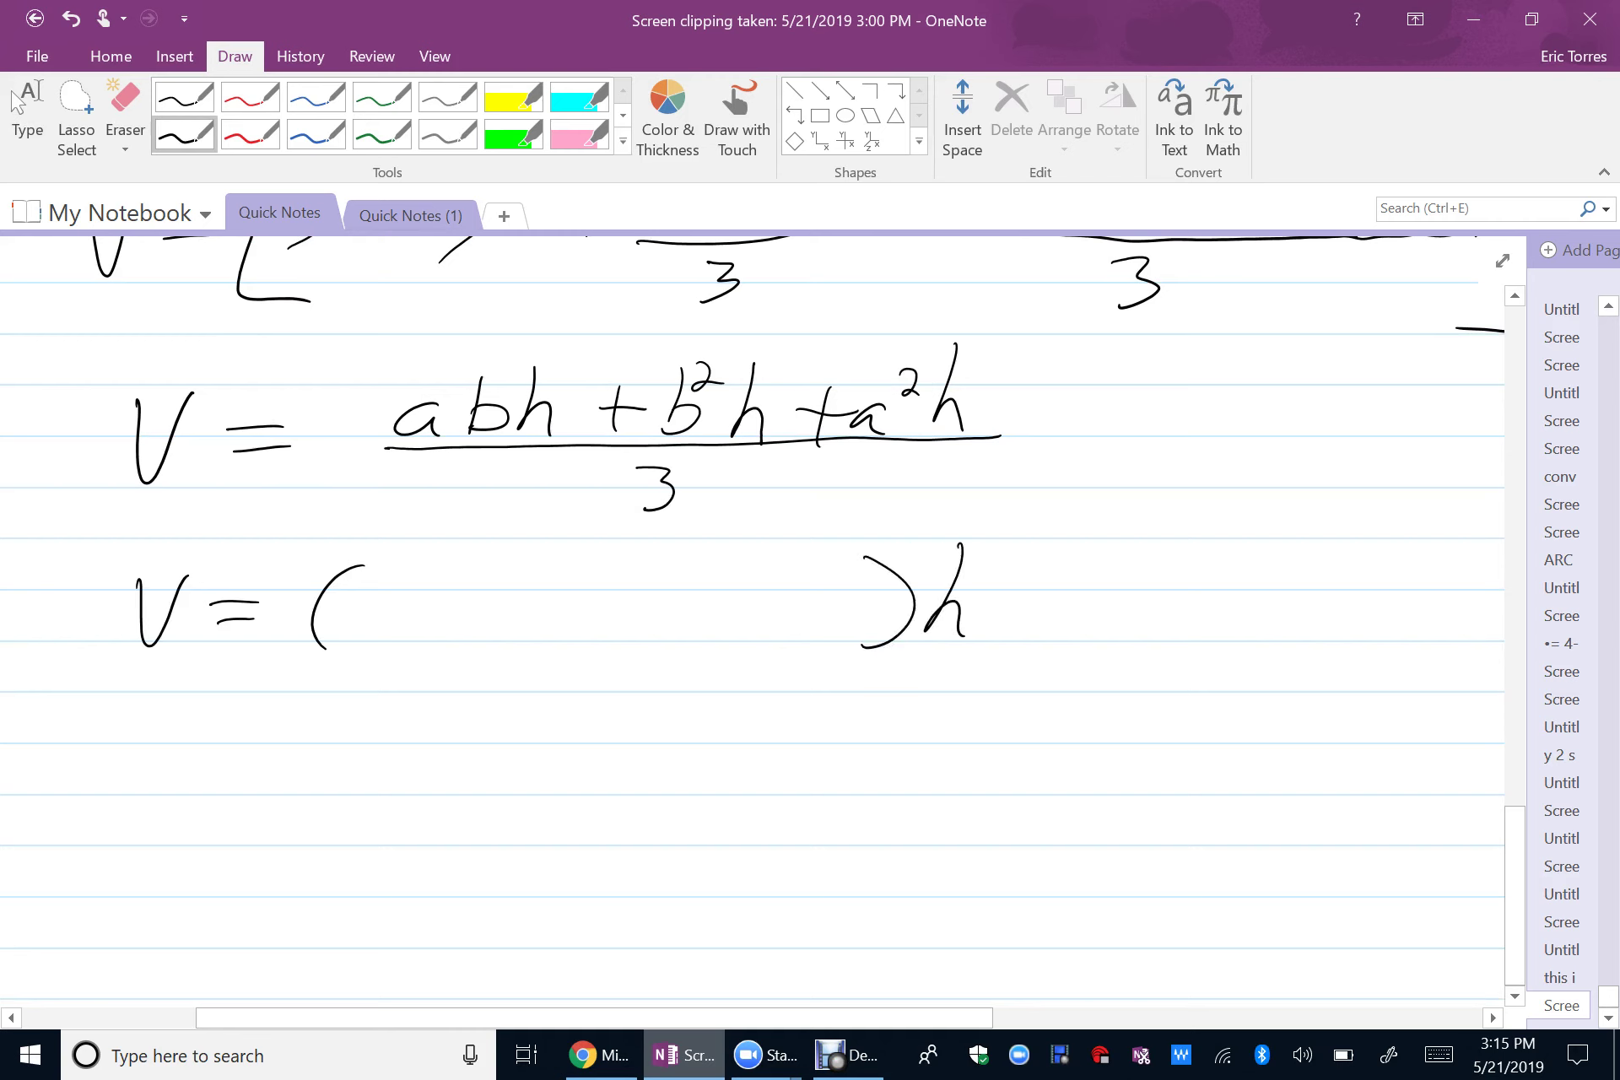
pyautogui.moveTo(306, 651); pyautogui.dragTo(1041, 652)
pyautogui.moveTo(616, 703)
pyautogui.mouseDown()
pyautogui.moveTo(670, 707)
pyautogui.moveTo(613, 757)
pyautogui.mouseUp()
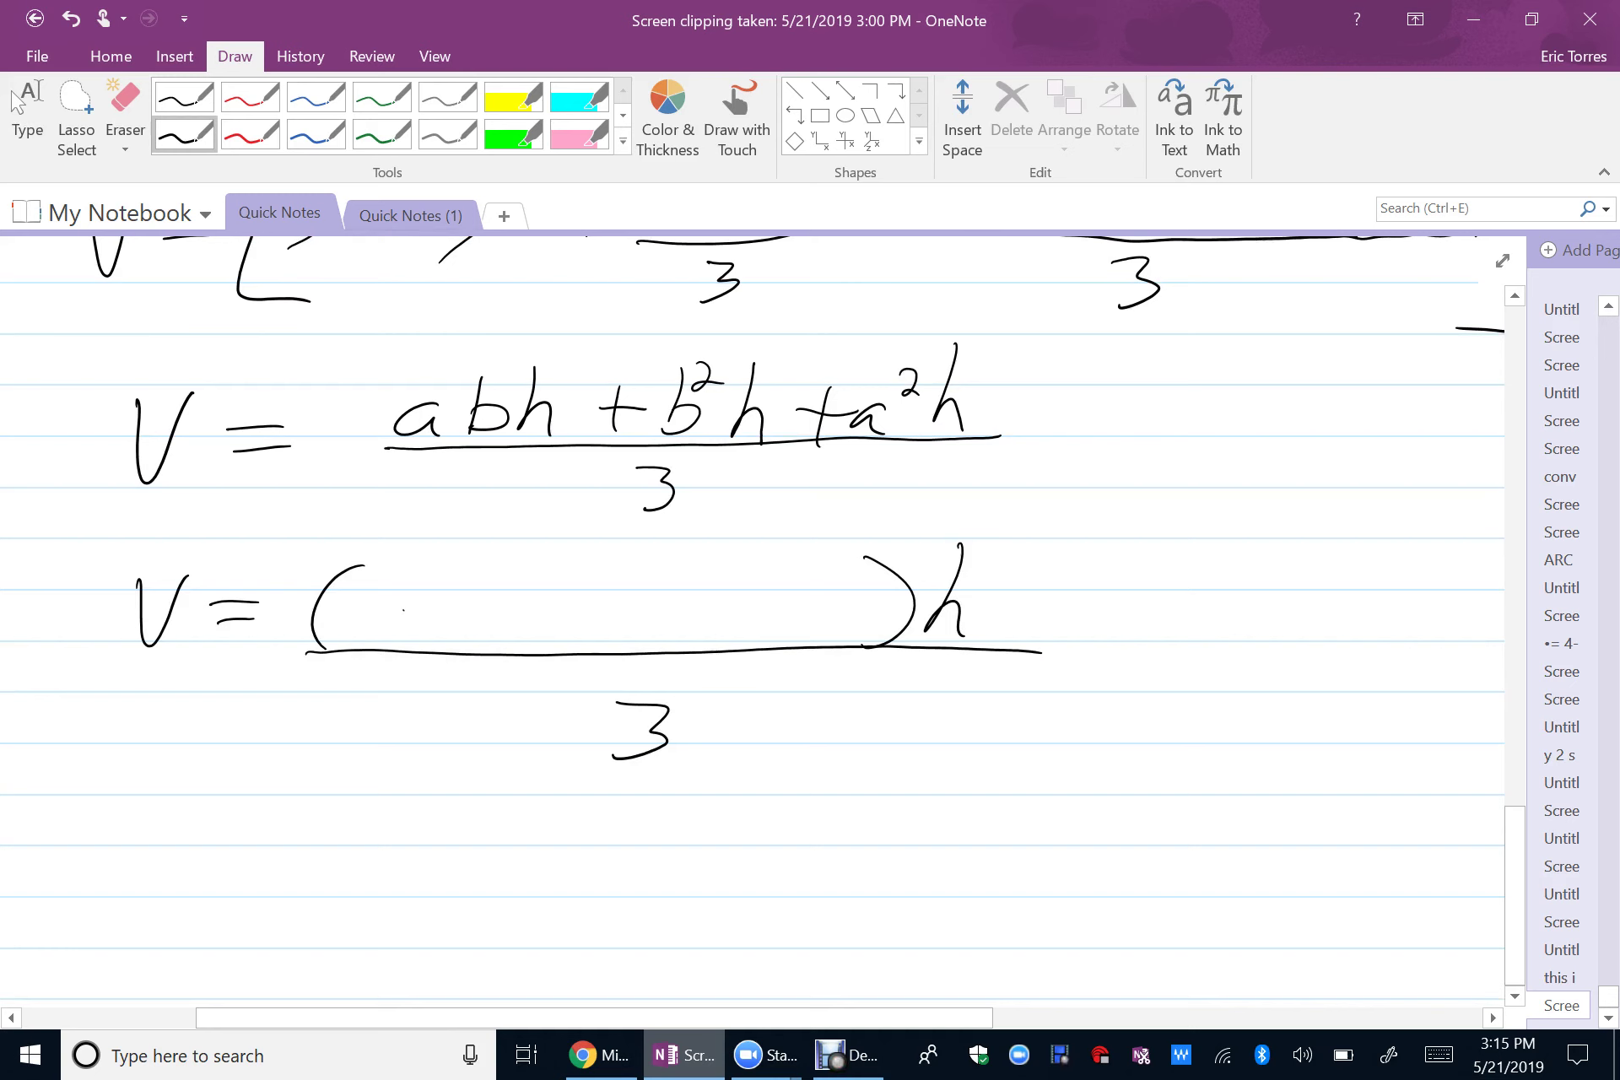
# - Fill the parentheses with a² + ab + b², completing V = (a² + ab + b²)h/3, then bring up Debut
pyautogui.moveTo(403, 609); pyautogui.dragTo(410, 638)
pyautogui.moveTo(411, 559)
pyautogui.mouseDown()
pyautogui.moveTo(508, 617)
pyautogui.moveTo(471, 645)
pyautogui.mouseUp()
pyautogui.moveTo(505, 608)
pyautogui.mouseDown()
pyautogui.moveTo(540, 606)
pyautogui.moveTo(545, 637)
pyautogui.mouseUp()
pyautogui.moveTo(588, 571)
pyautogui.mouseDown()
pyautogui.moveTo(611, 612)
pyautogui.moveTo(567, 633)
pyautogui.moveTo(713, 608)
pyautogui.mouseUp()
pyautogui.moveTo(677, 583); pyautogui.dragTo(662, 652)
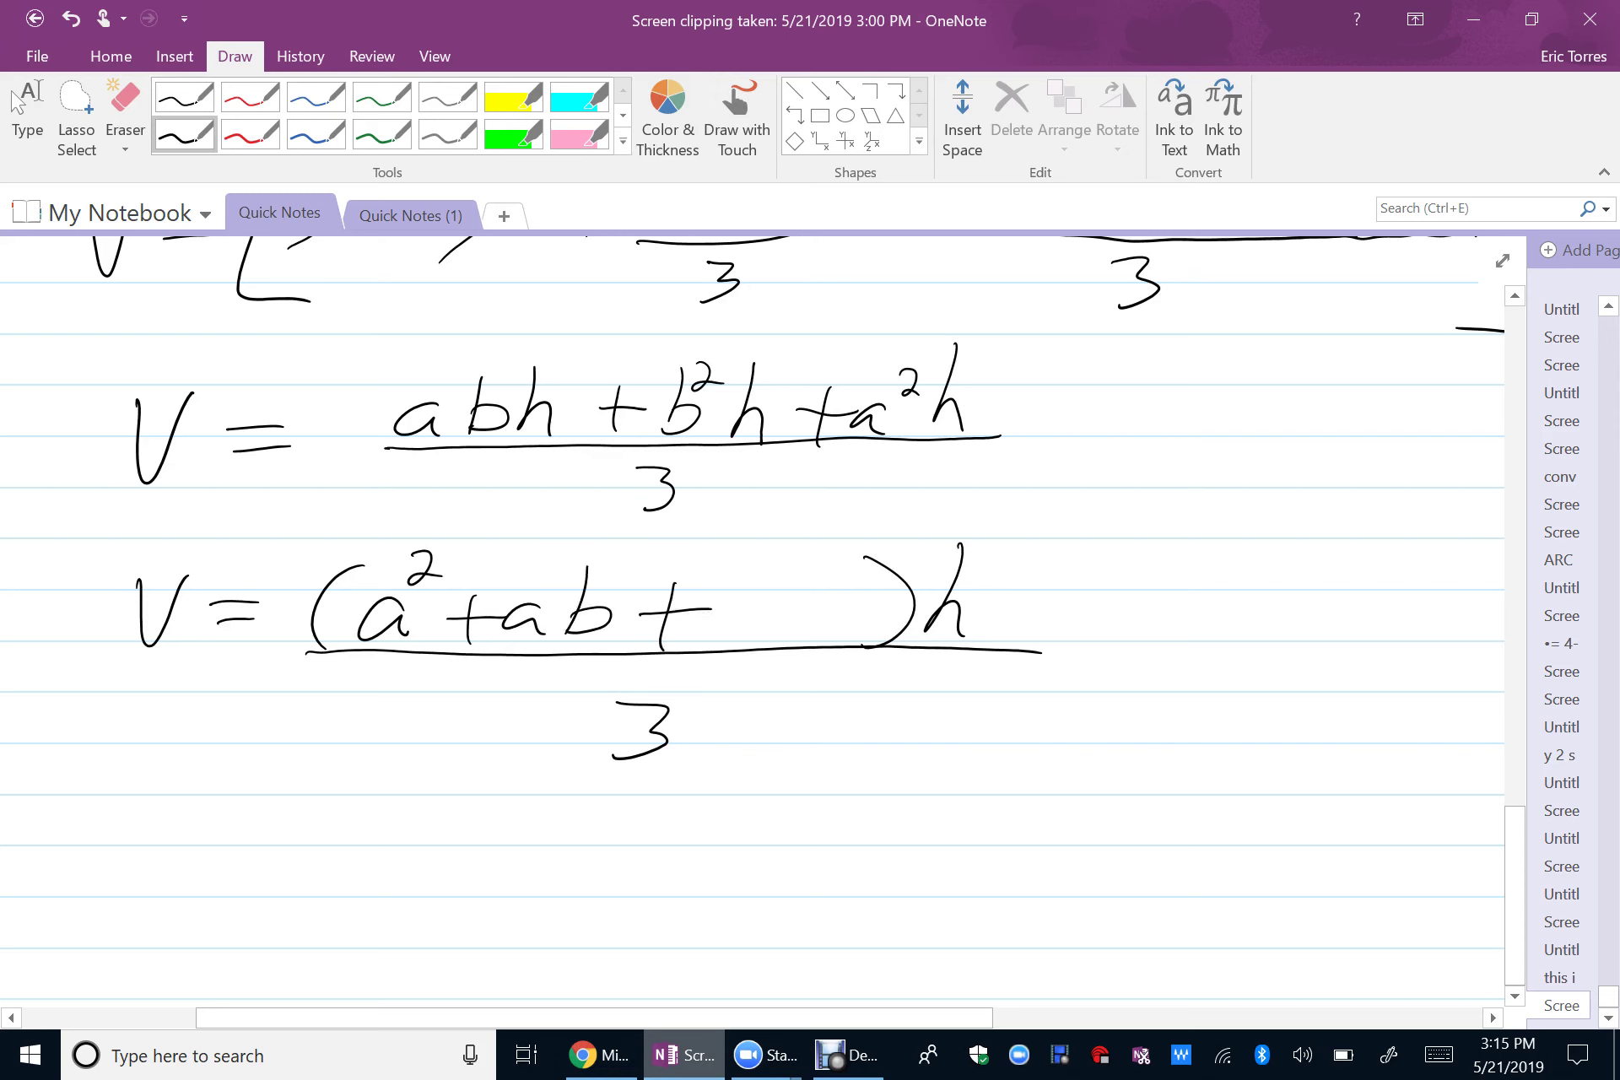
pyautogui.moveTo(742, 563)
pyautogui.mouseDown()
pyautogui.moveTo(734, 636)
pyautogui.moveTo(798, 582)
pyautogui.moveTo(817, 591)
pyautogui.mouseUp()
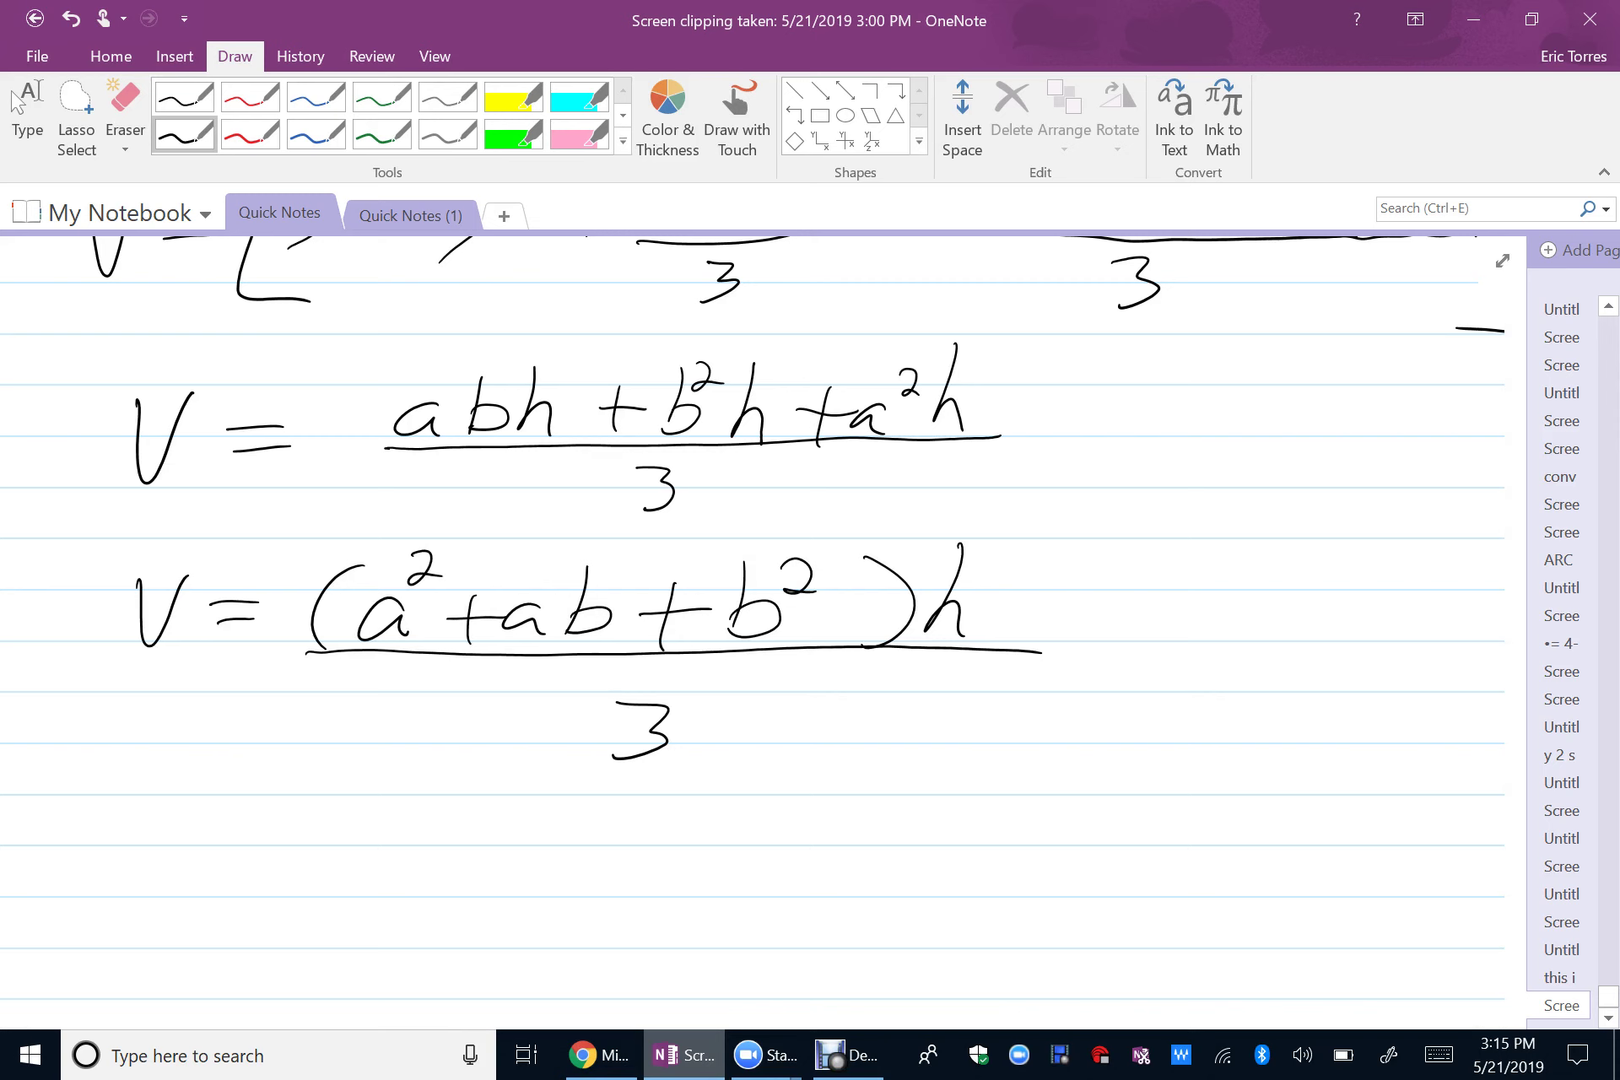
pyautogui.click(848, 1055)
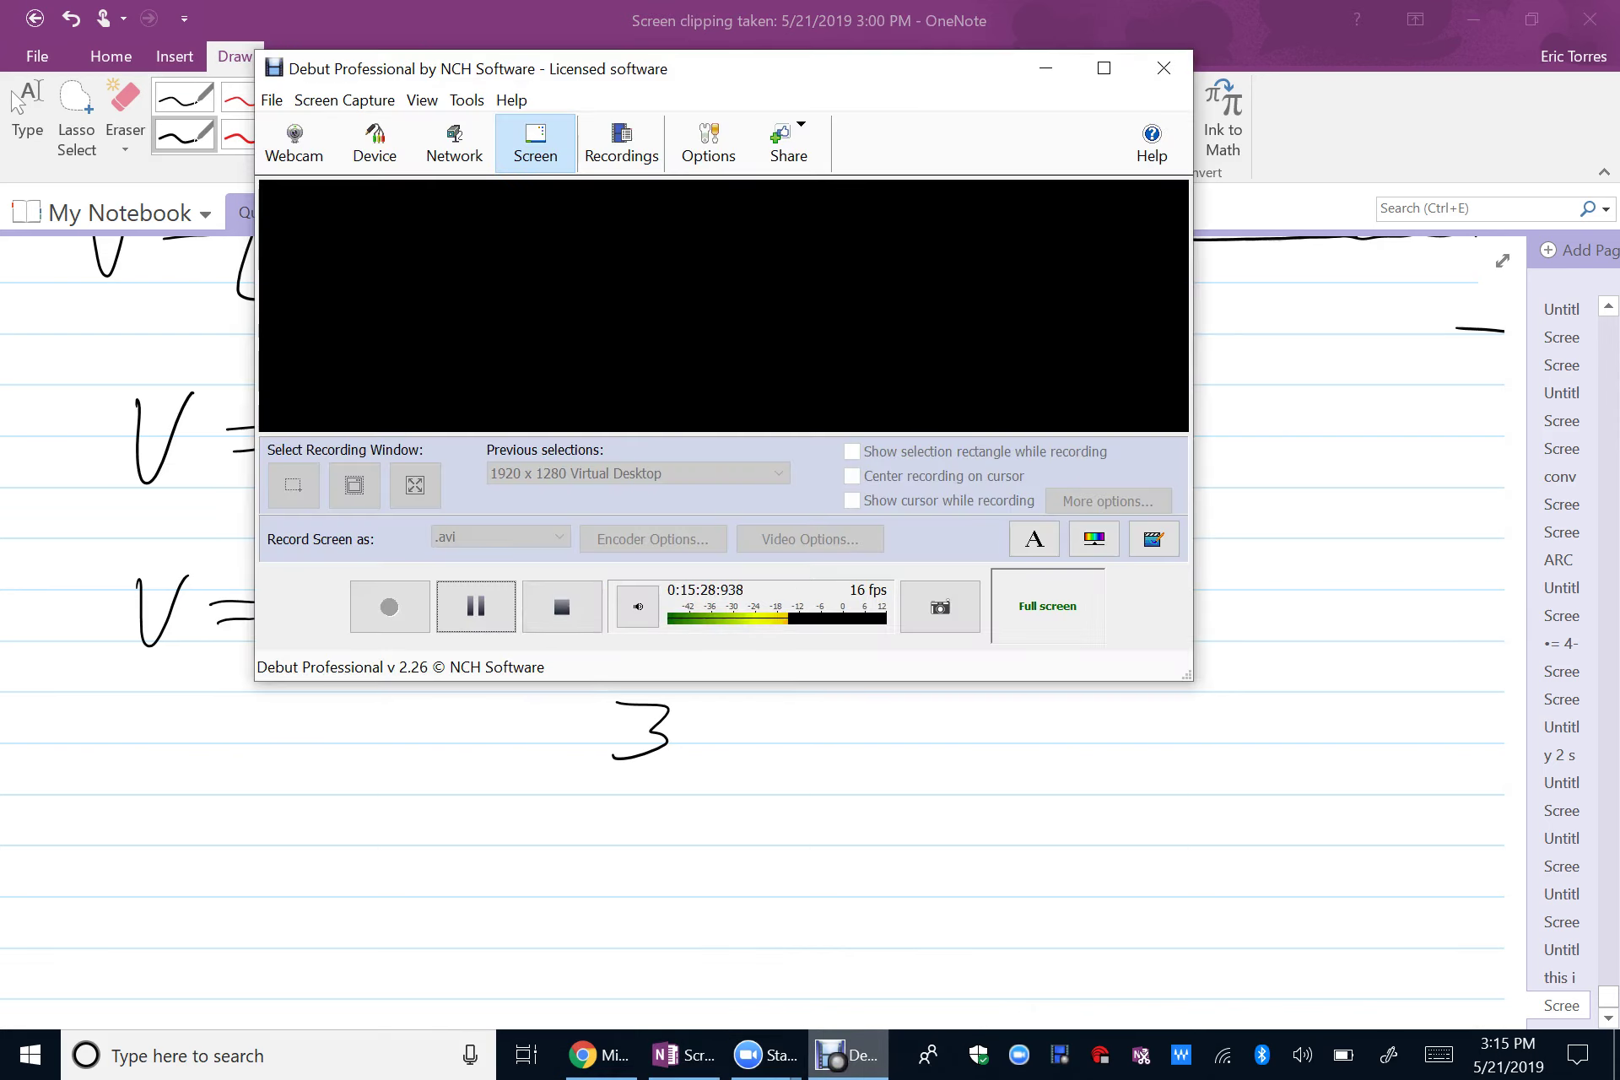